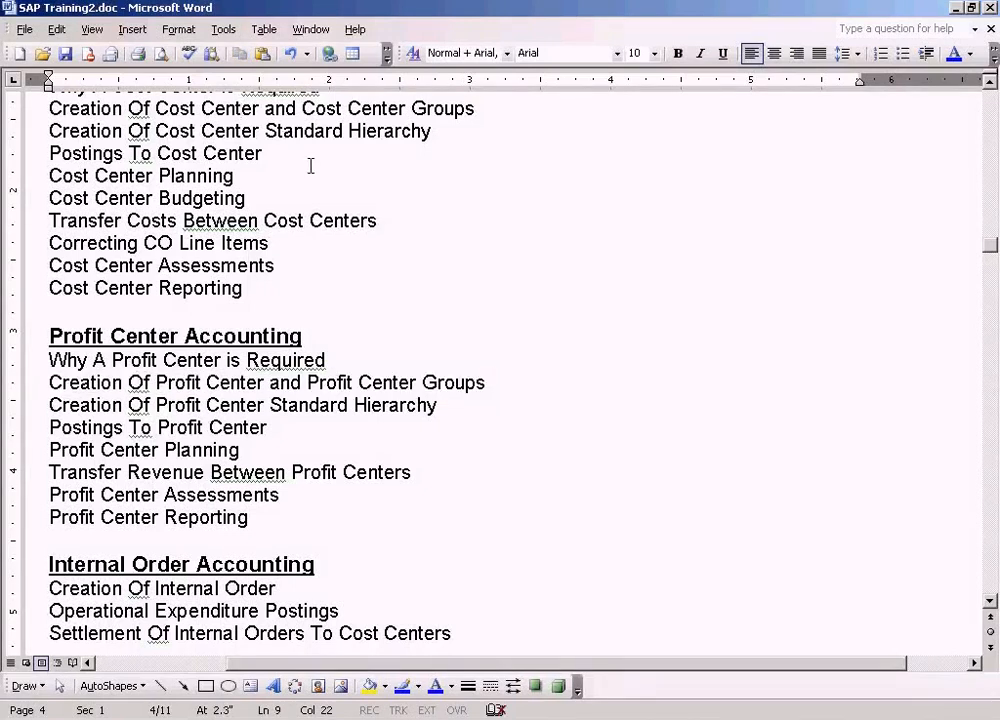
drag(477, 107, 85, 100)
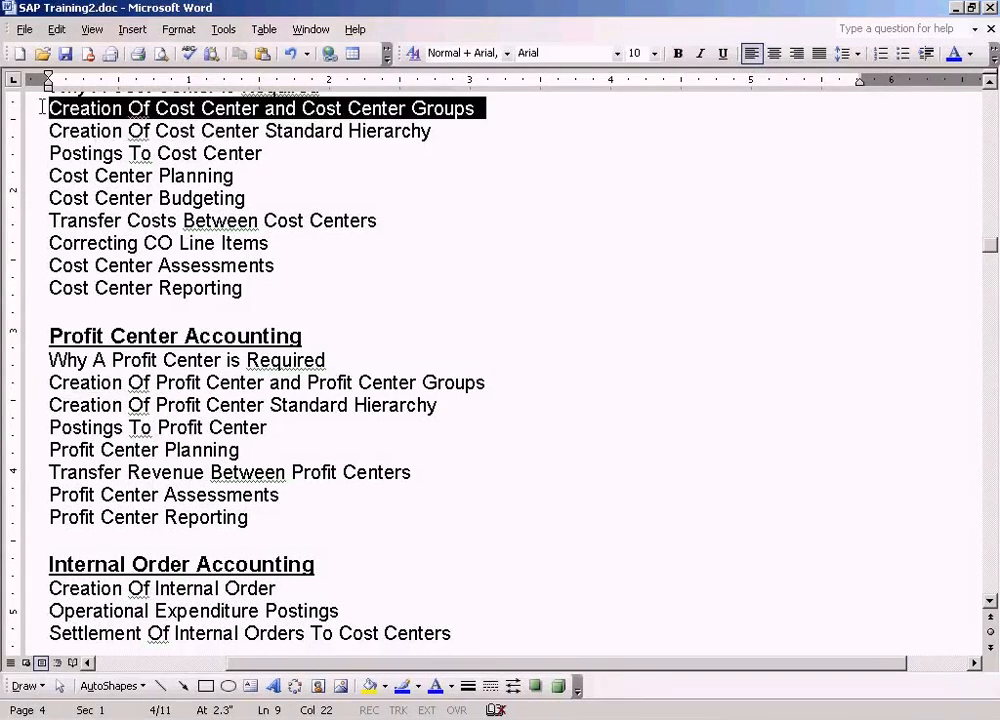
click(298, 383)
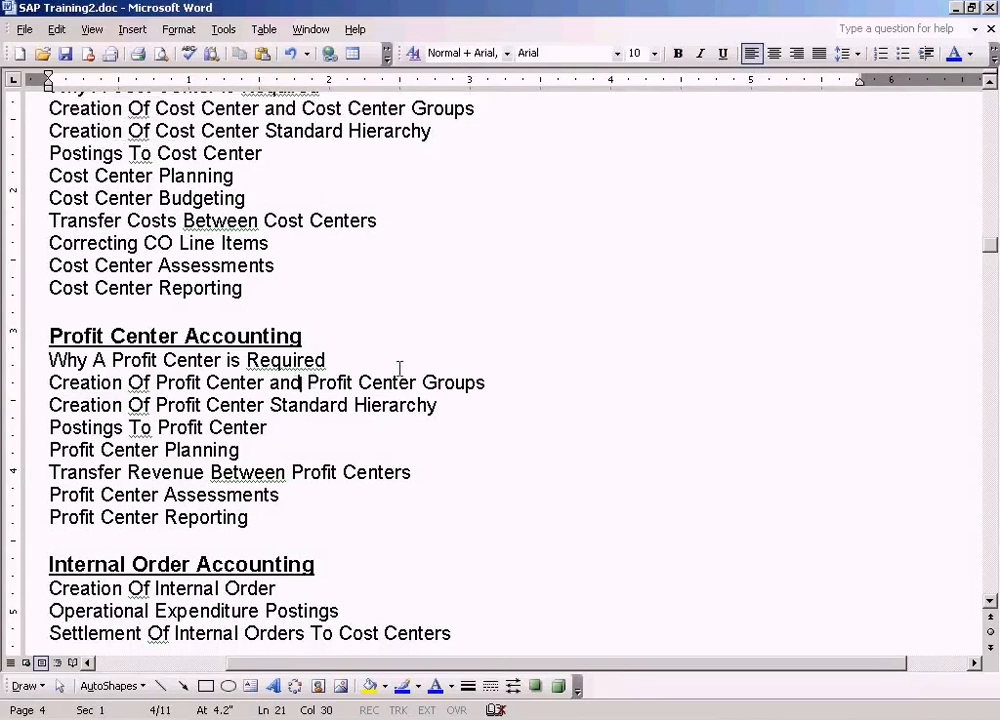
click(383, 384)
click(146, 382)
Switch to SAP and expand Accounting > Controlling > Profit Center Accounting > Master Data > Profit Center > Individual Processing to Create
key(alt+Tab)
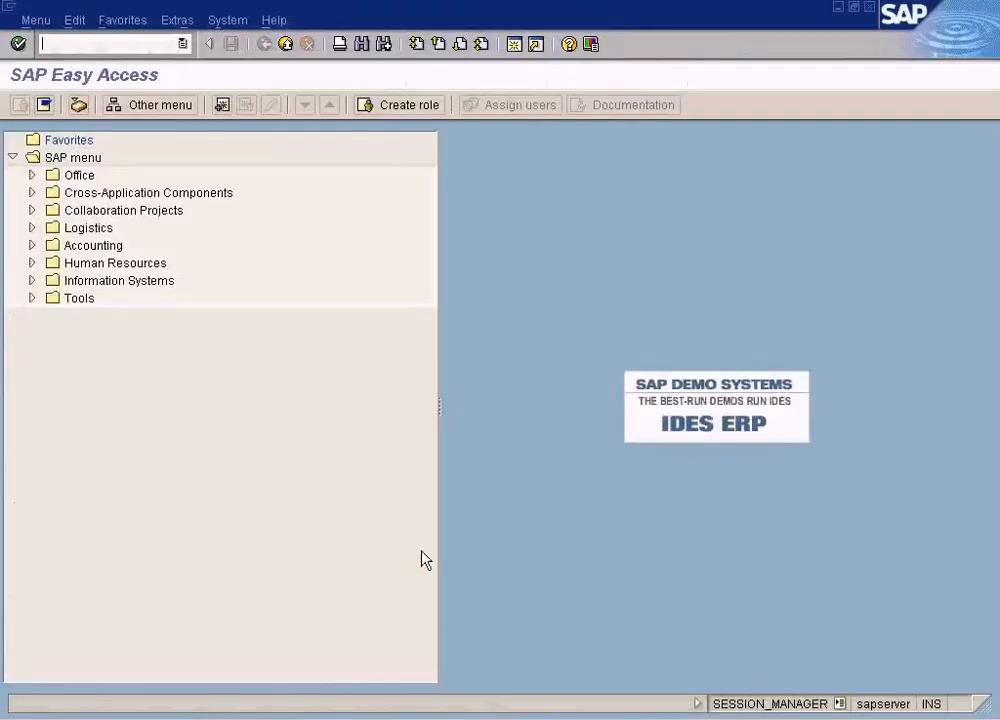
click(32, 246)
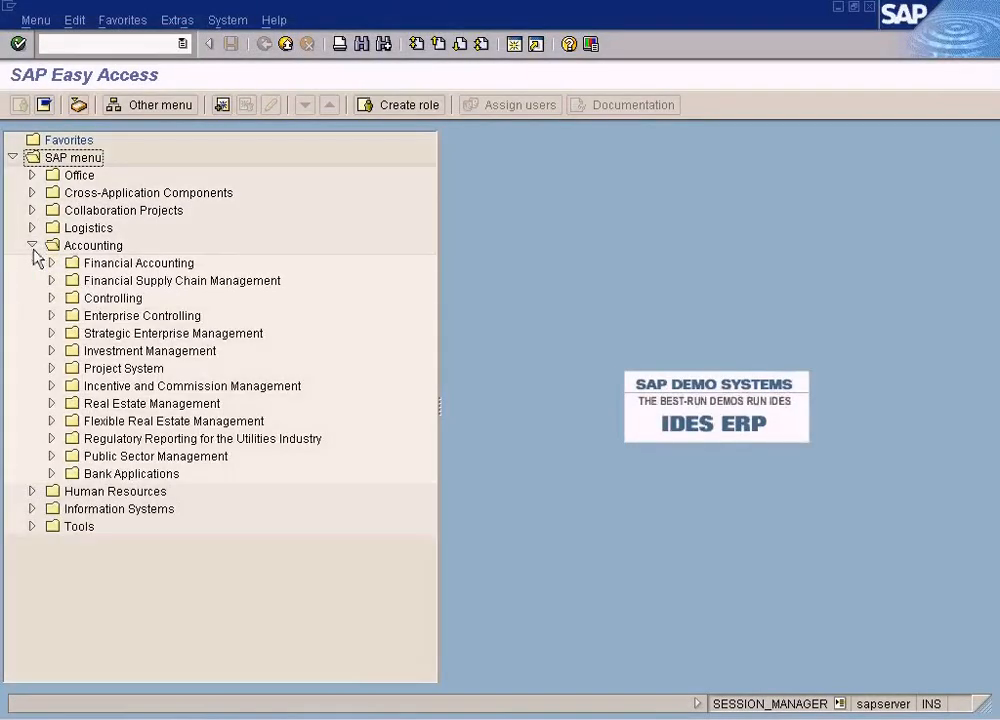
click(52, 298)
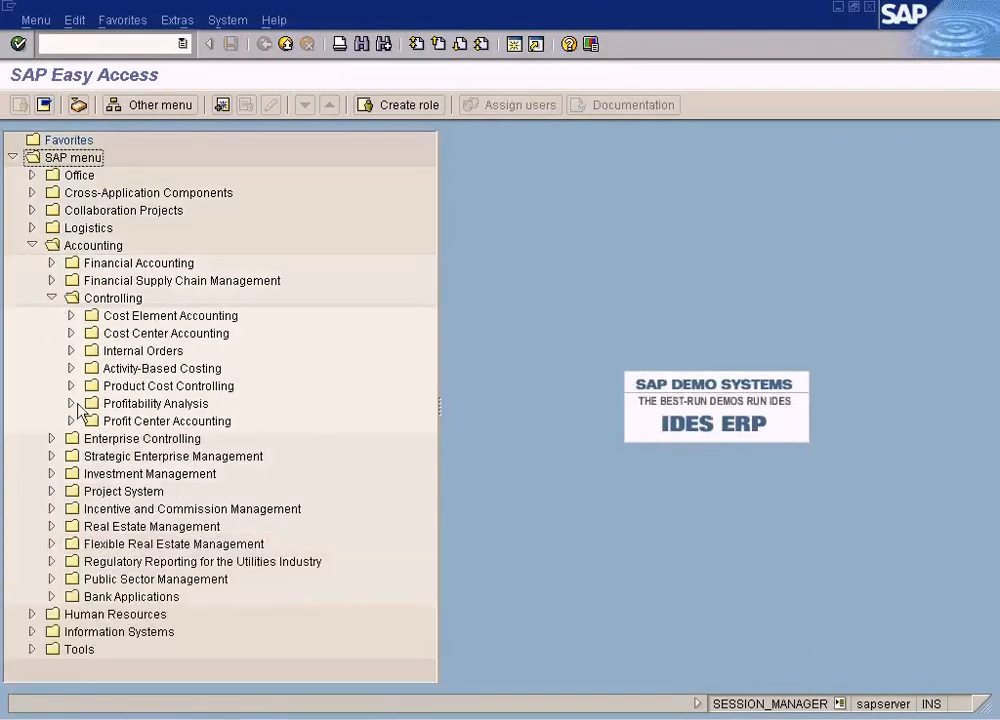
click(71, 421)
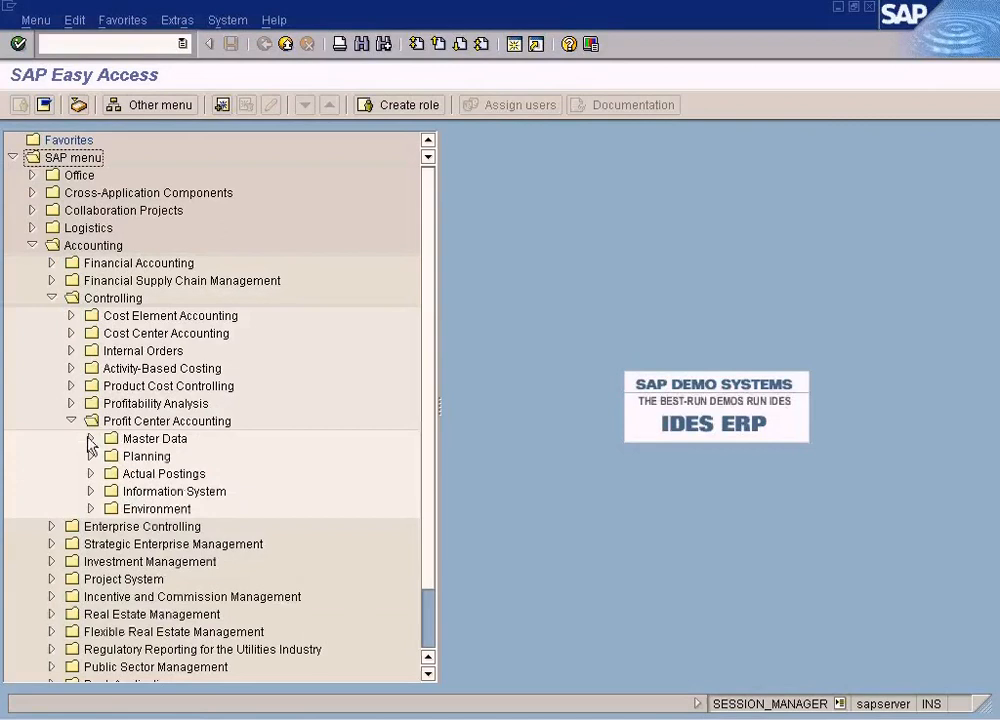
click(90, 438)
click(110, 456)
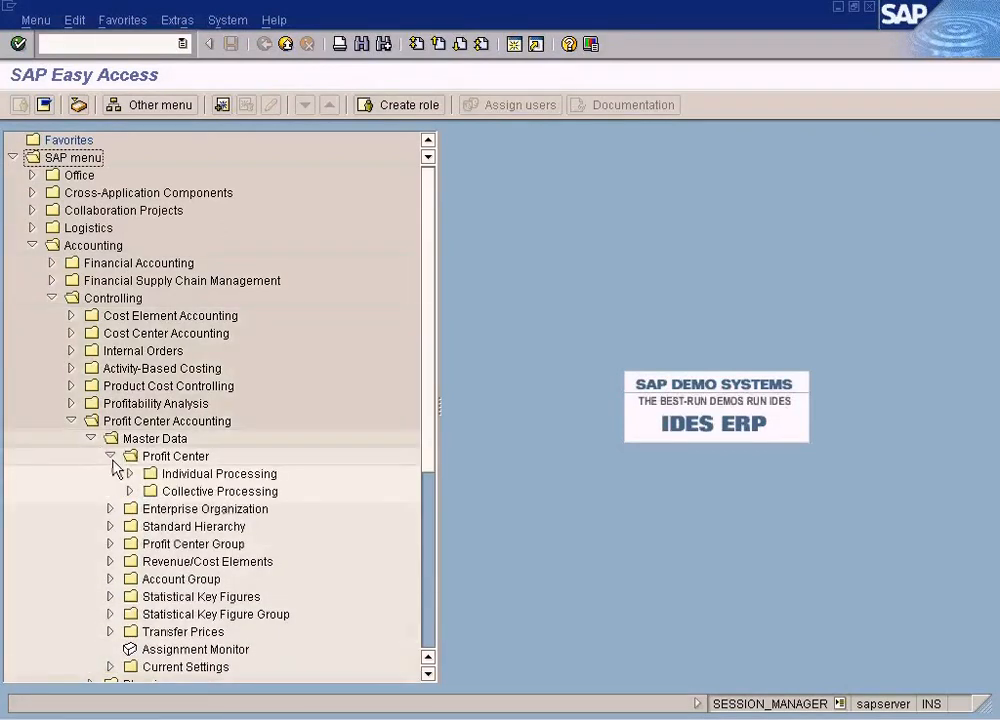
click(129, 474)
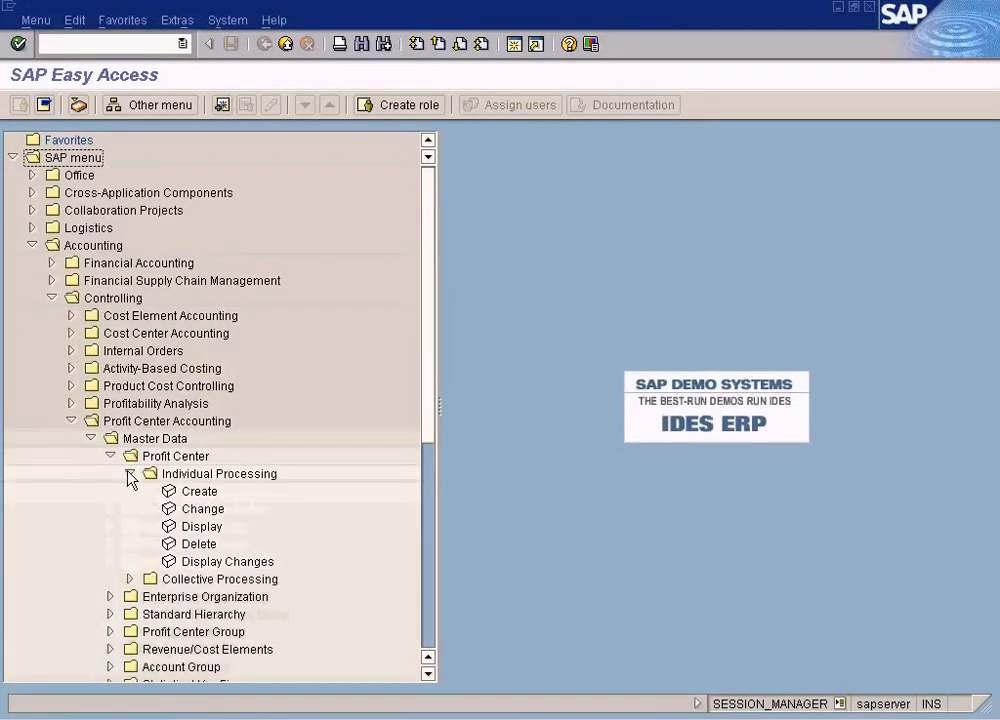
click(203, 491)
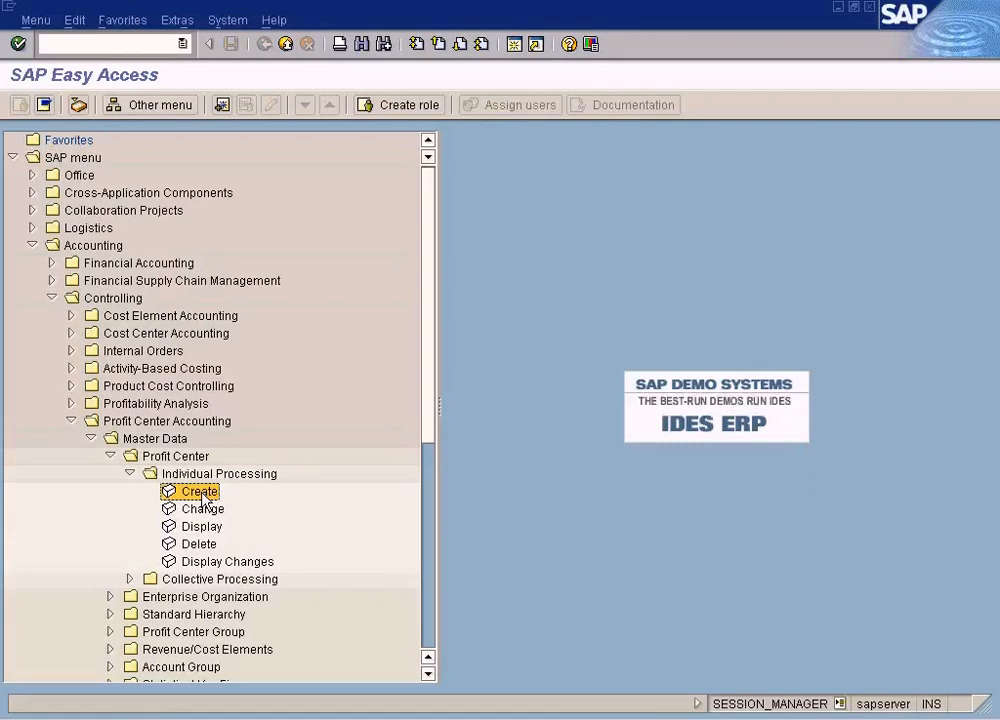
Switch to Paint and move the Admin Dept/HR Dept block and Profit Center Bikes label down about 30 pixels
click(606, 719)
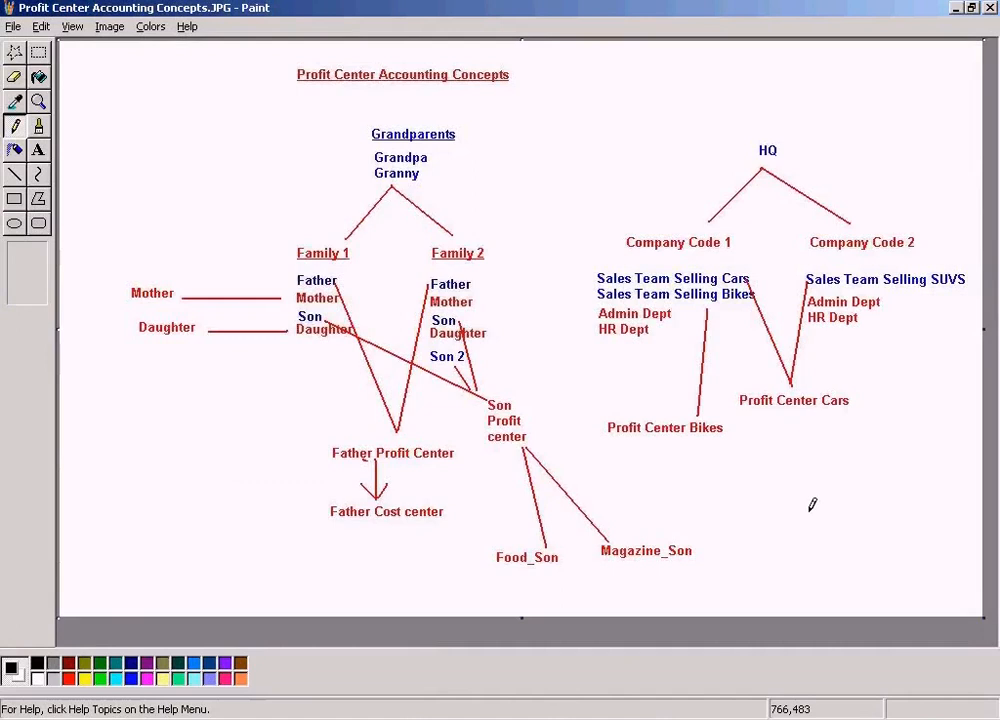
click(47, 57)
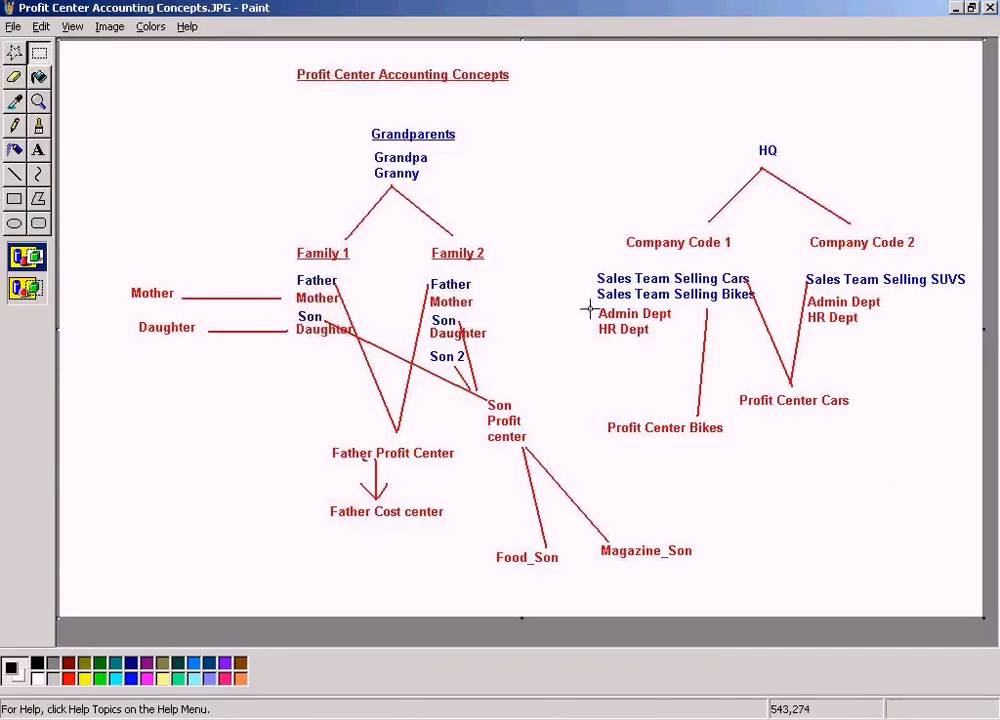
drag(589, 303, 733, 440)
drag(692, 384, 692, 414)
Add blue text "Sales Team Selling MPV" below Sales Team Selling Bikes in the diagram
click(38, 150)
drag(597, 307, 756, 322)
click(131, 679)
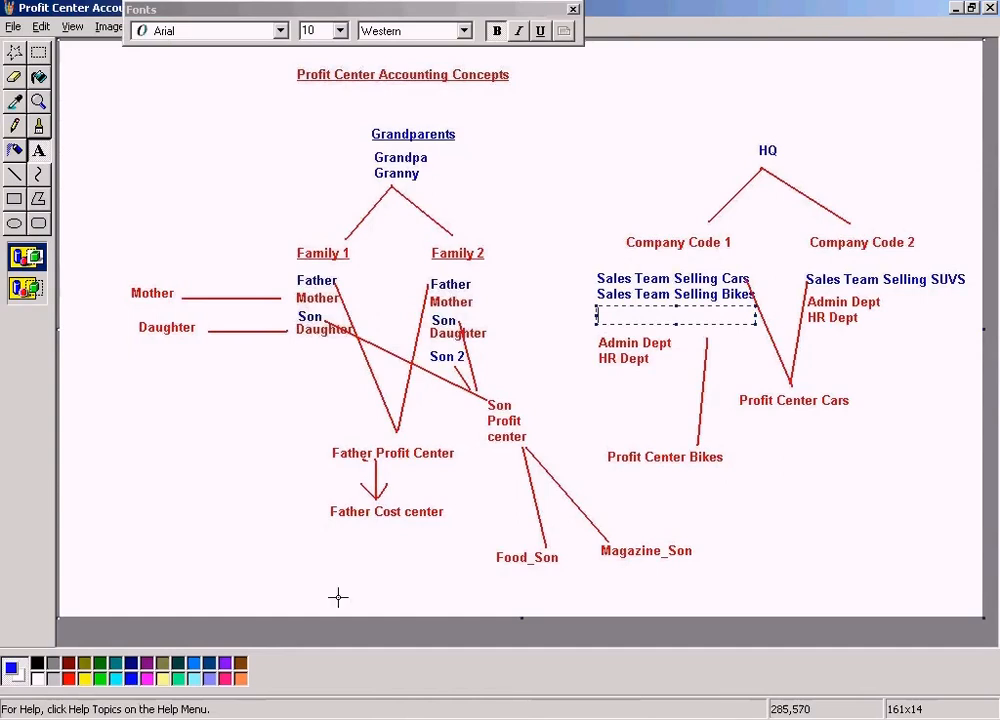
text(Sales Team S)
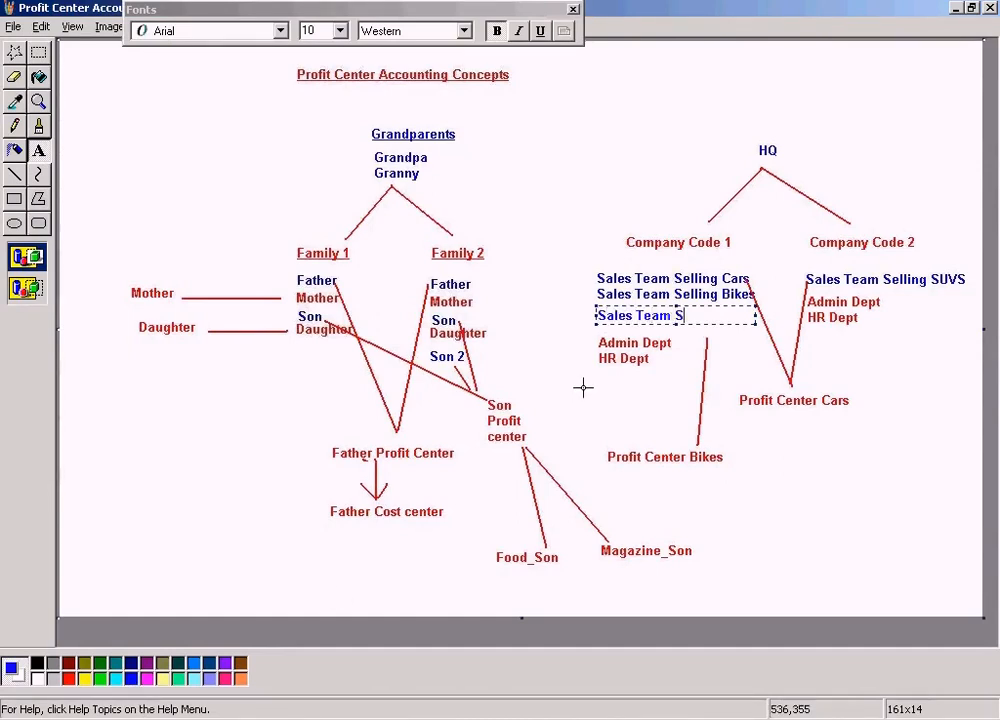
text(elling MPV)
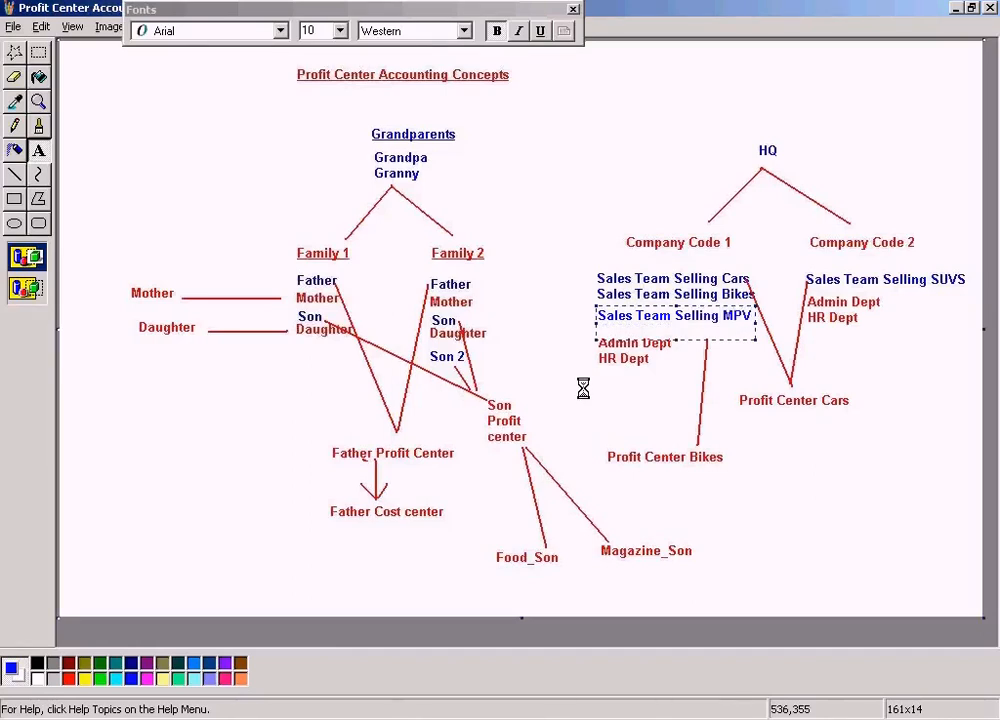
drag(677, 340, 677, 325)
click(926, 455)
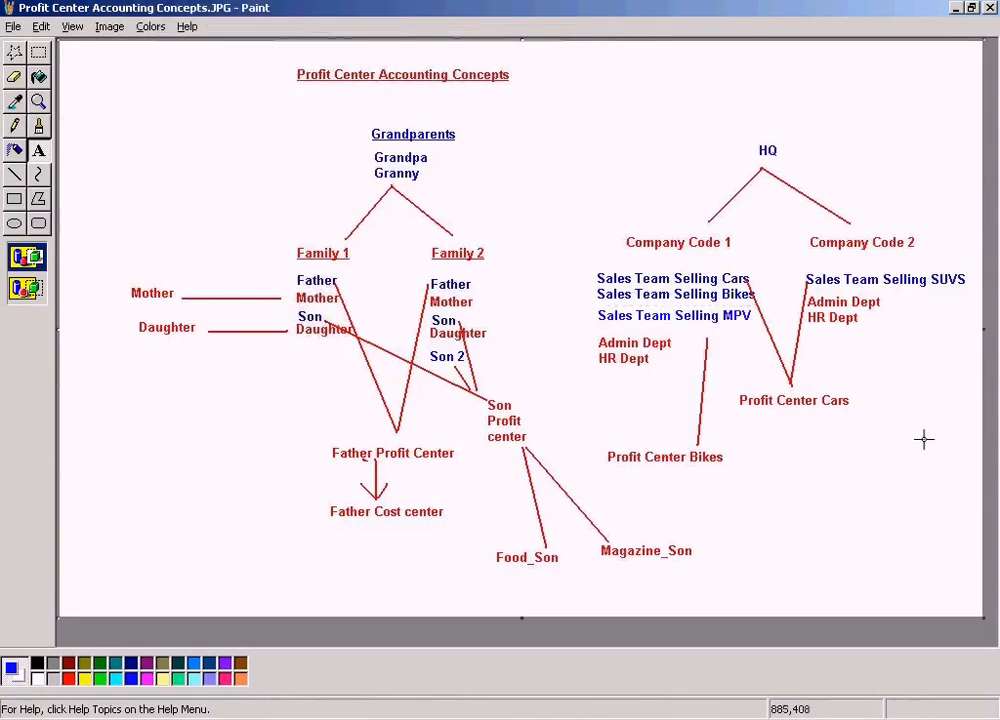
Draw a red arrow from Sales Team Selling MPV down to Profit Center Cars
click(14, 174)
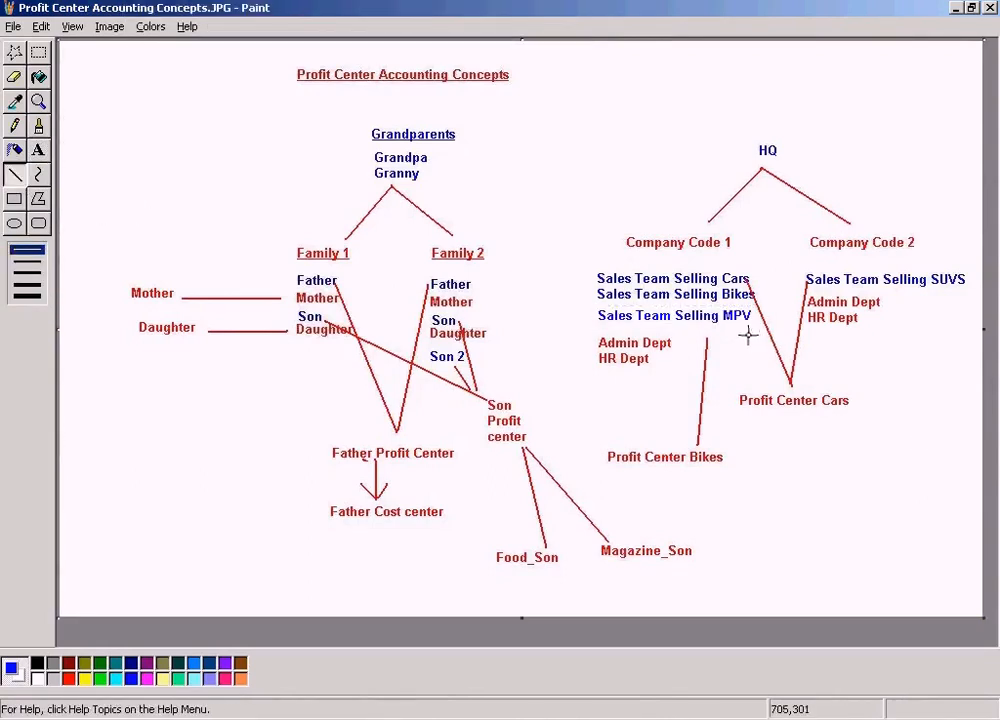
drag(745, 323, 770, 377)
key(ctrl+z)
click(69, 679)
click(30, 262)
drag(738, 323, 768, 382)
mouse_move(768, 382)
mouse_down()
mouse_move(745, 378)
mouse_move(765, 365)
mouse_up()
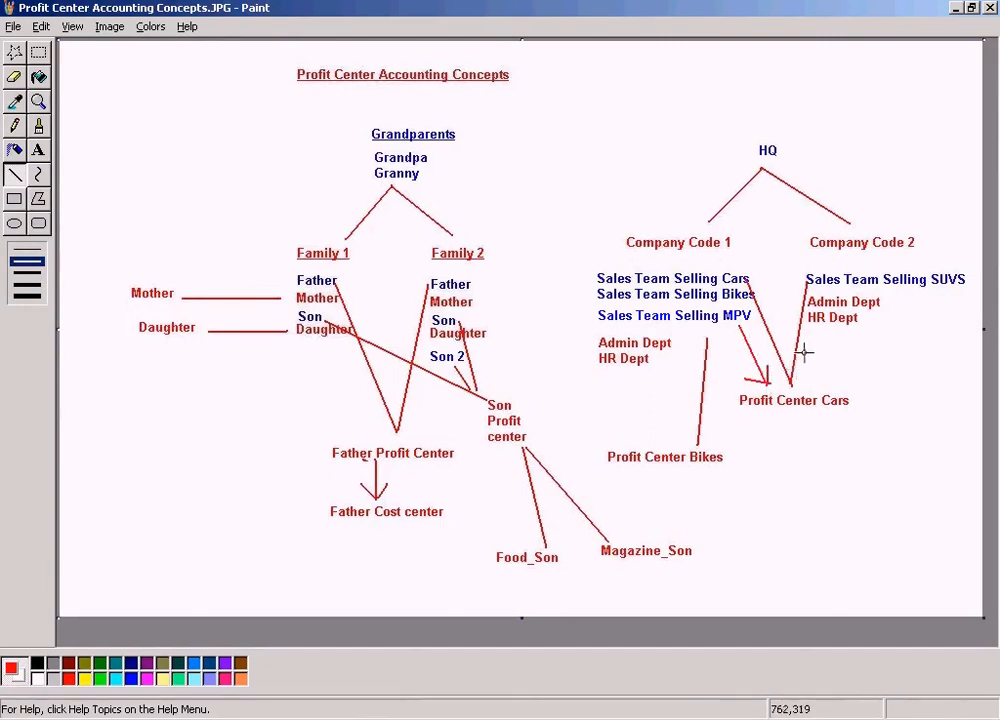
key(ctrl+z)
drag(744, 372, 766, 384)
Save the diagram
click(17, 28)
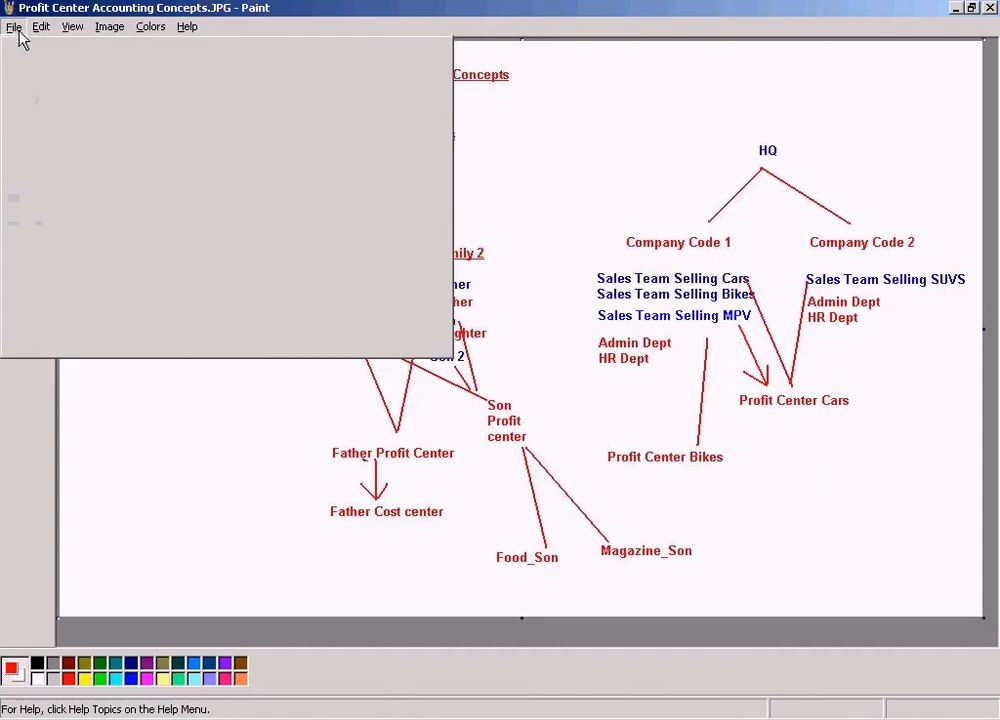
click(35, 79)
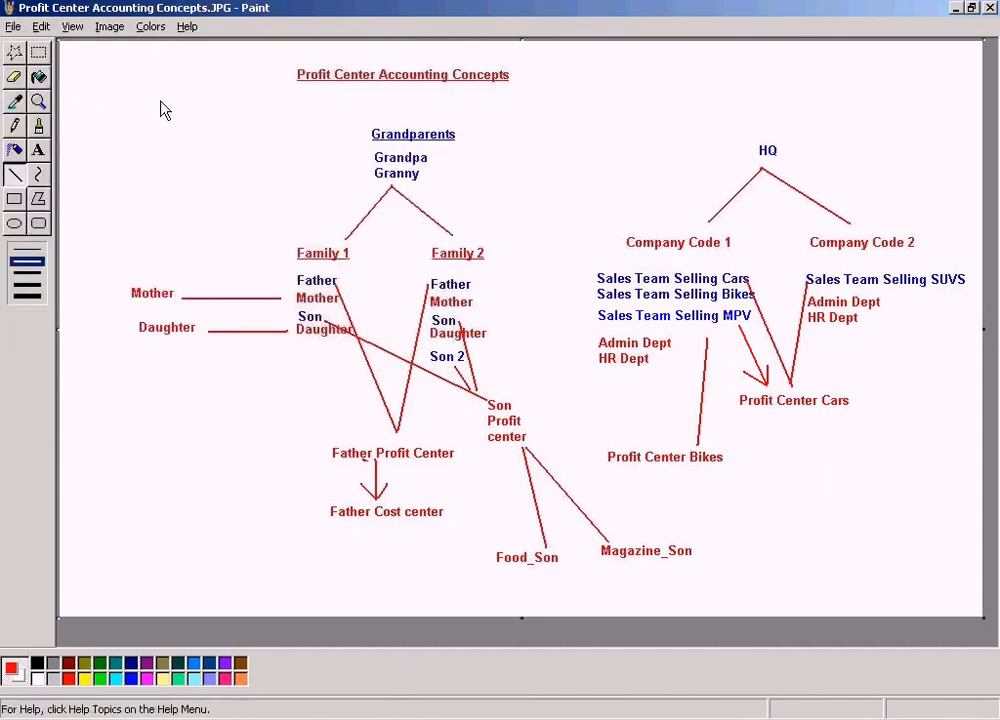
Switch to SAP, open Create Profit Center, and set the controlling area to SUN
click(357, 716)
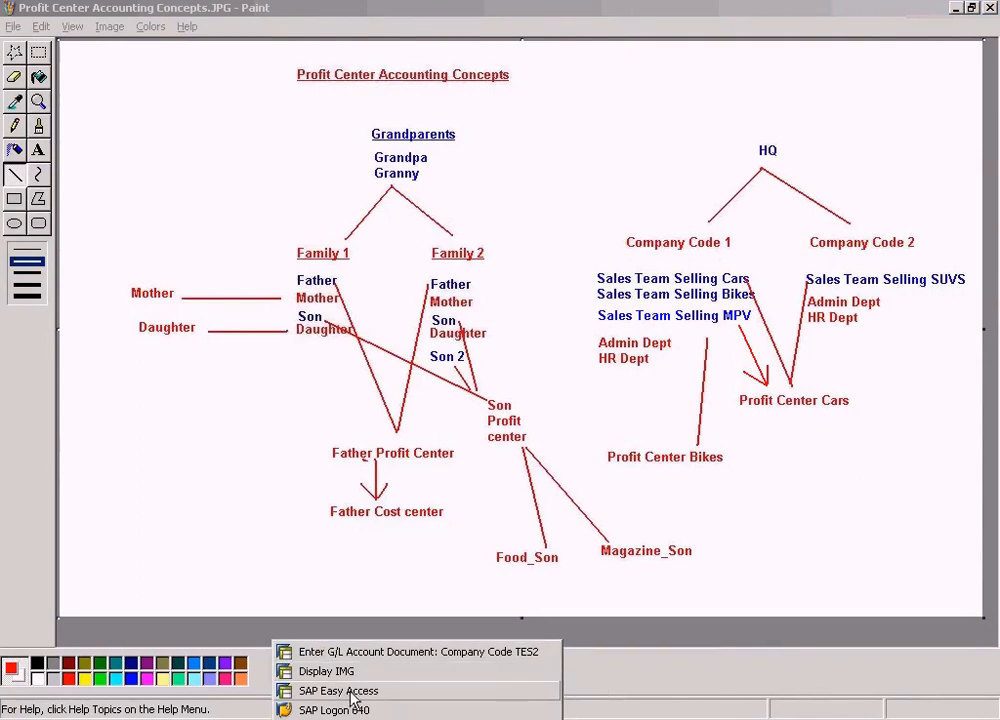
click(350, 691)
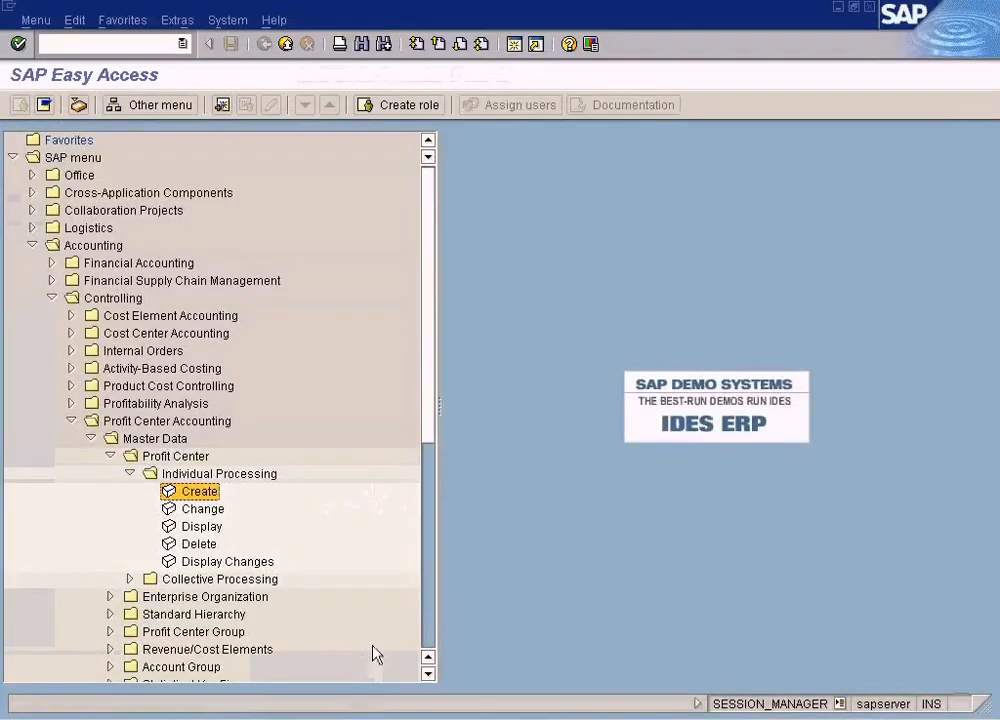
double_click(200, 492)
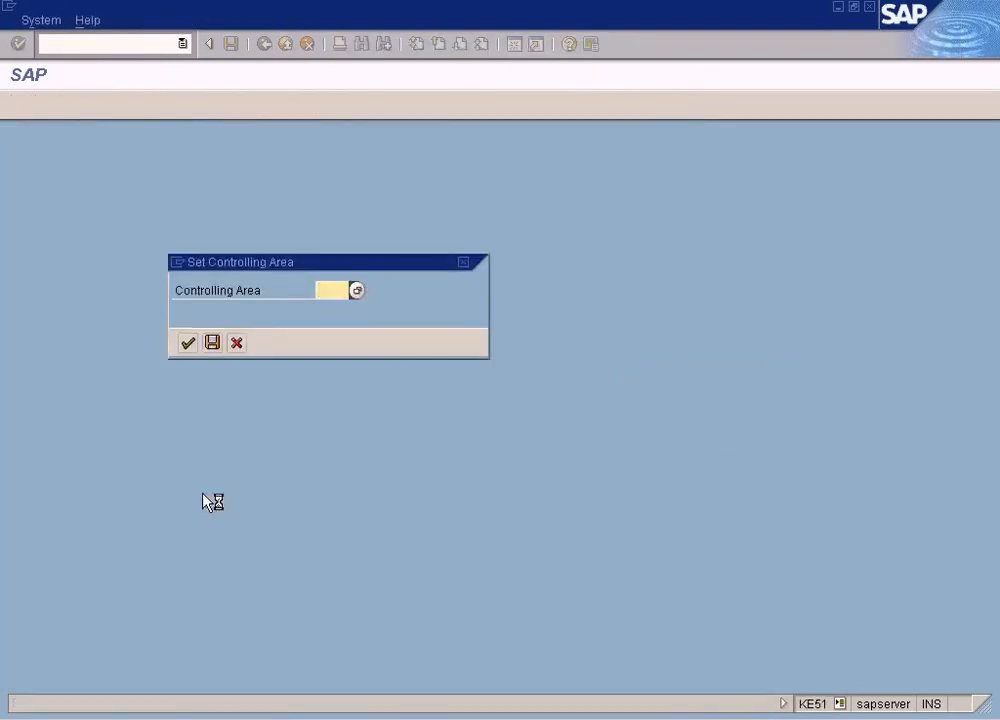
text(un)
key(Return)
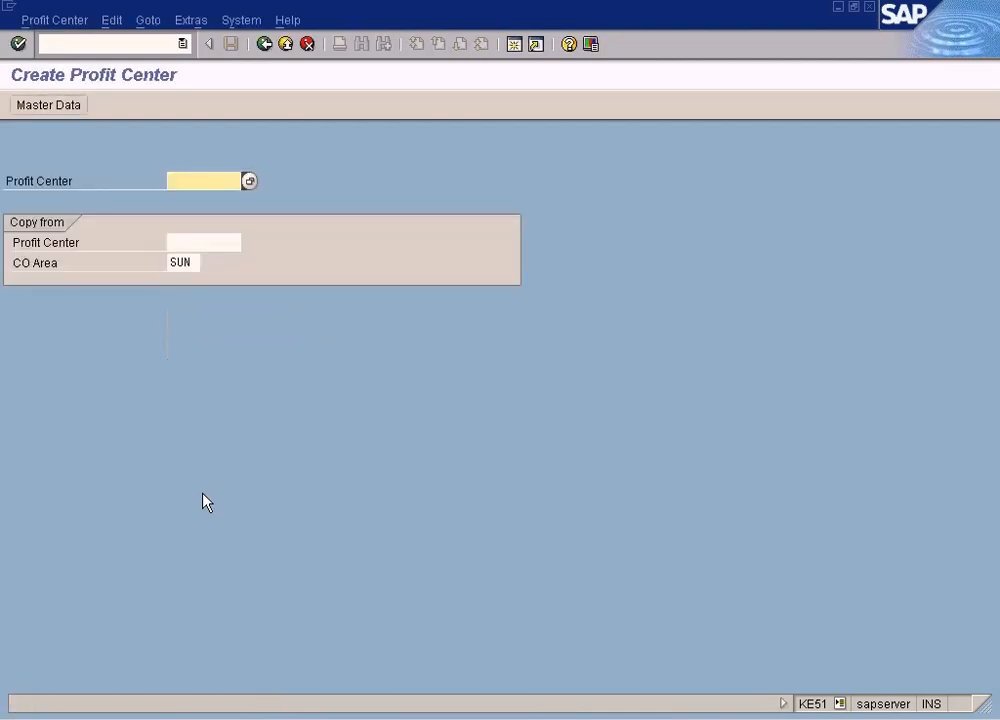
Return to Paint and select the Profit Center Cars label to highlight it
click(625, 718)
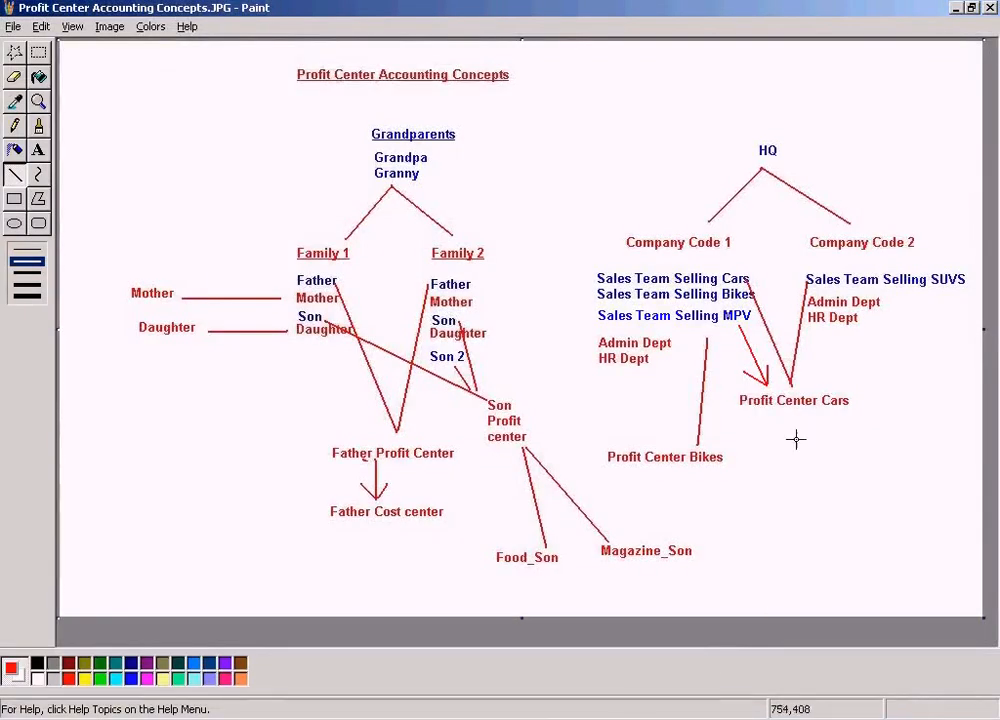
drag(730, 385, 875, 409)
key(ctrl+z)
click(38, 52)
drag(731, 386, 904, 428)
Switch back to Create Profit Center and enter profit center cars
click(469, 718)
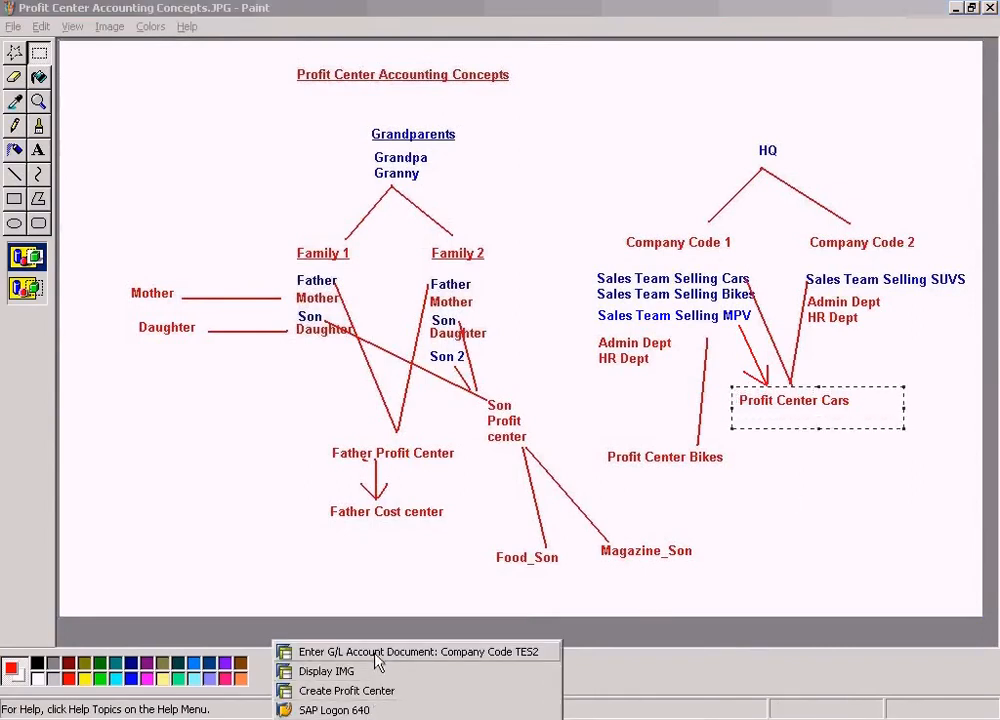
click(371, 690)
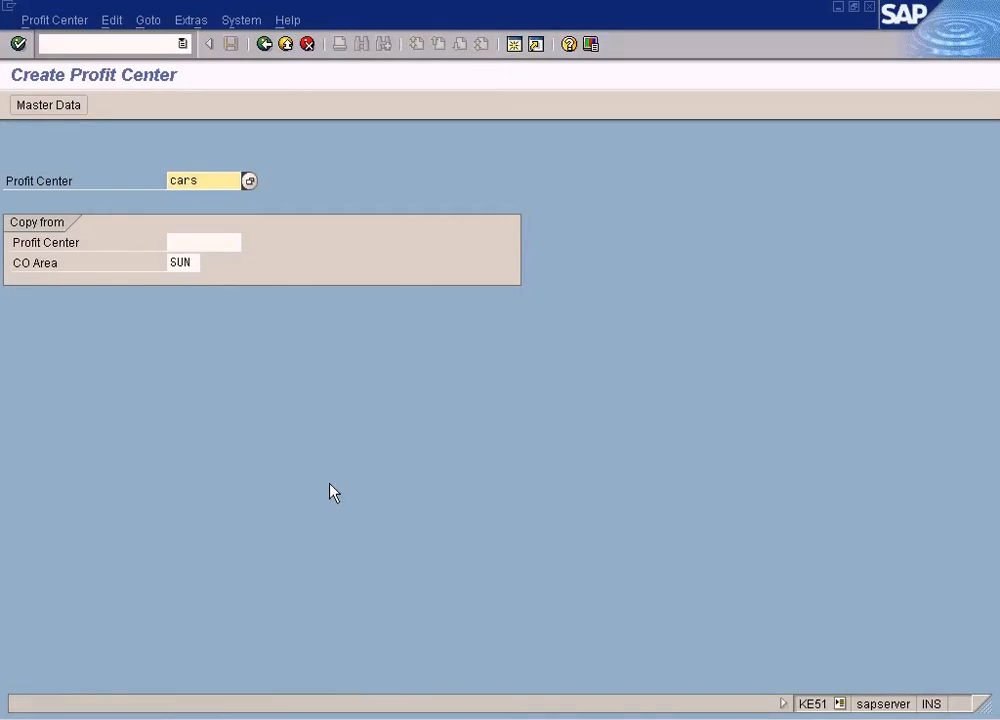
key(Return)
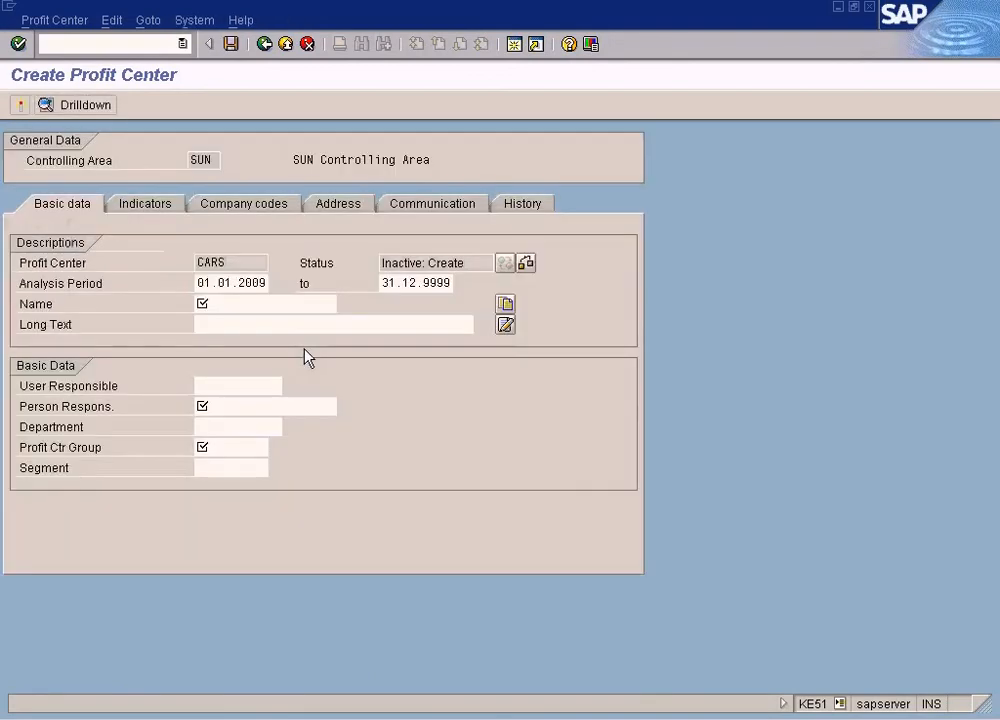
Name the profit center Cars and set the person responsible to Manager
click(239, 304)
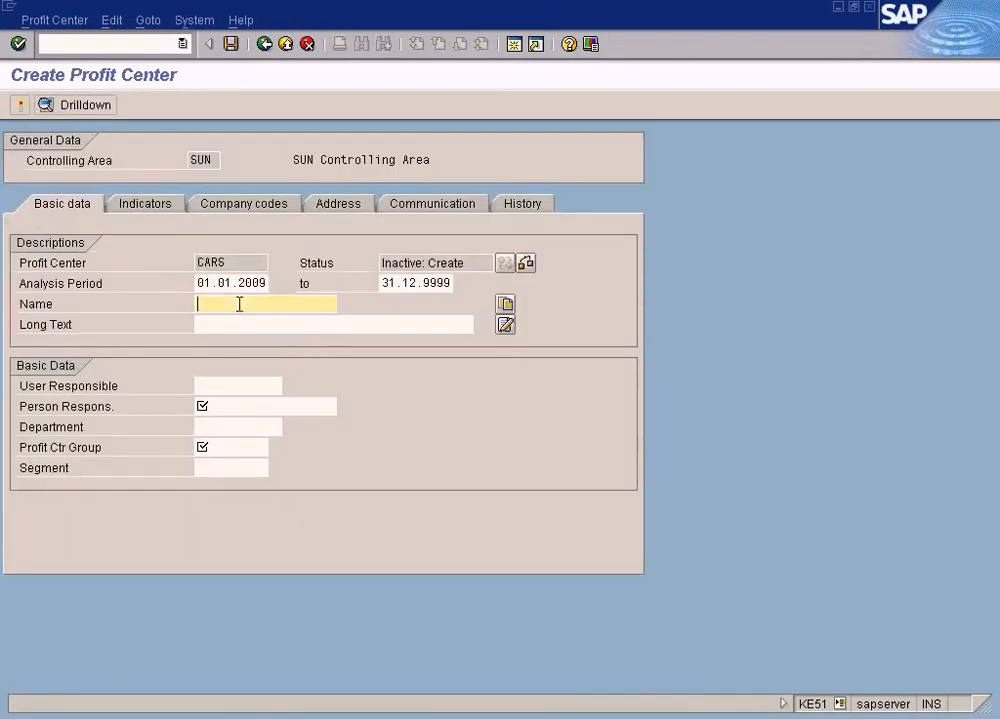
text(Cars)
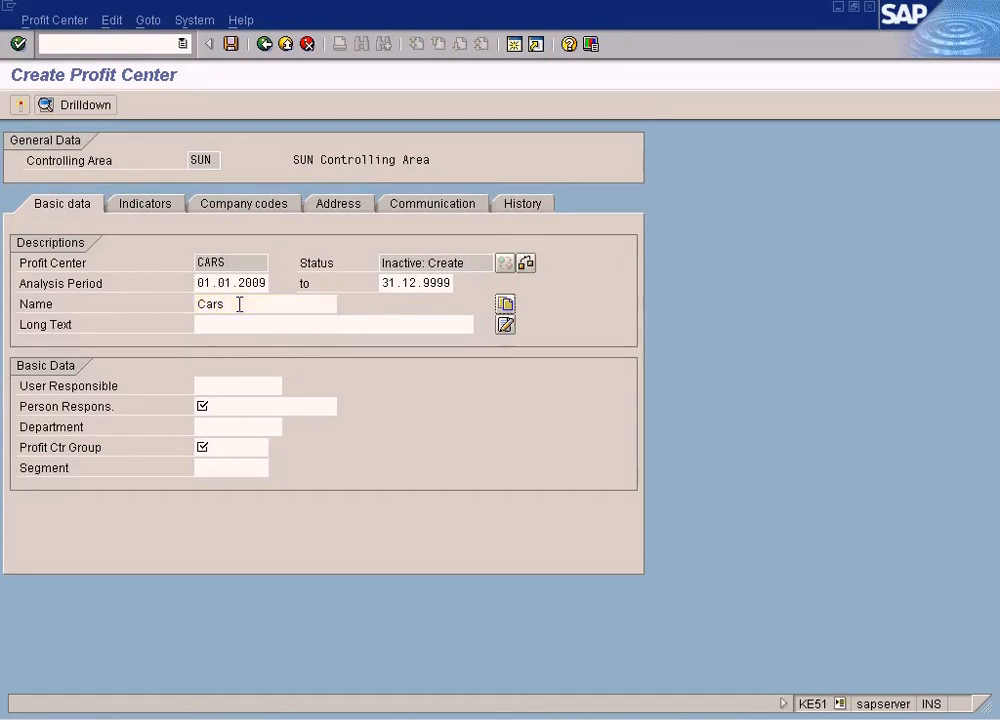
key(Tab)
key(Tab)
key(Tab)
text(Manager)
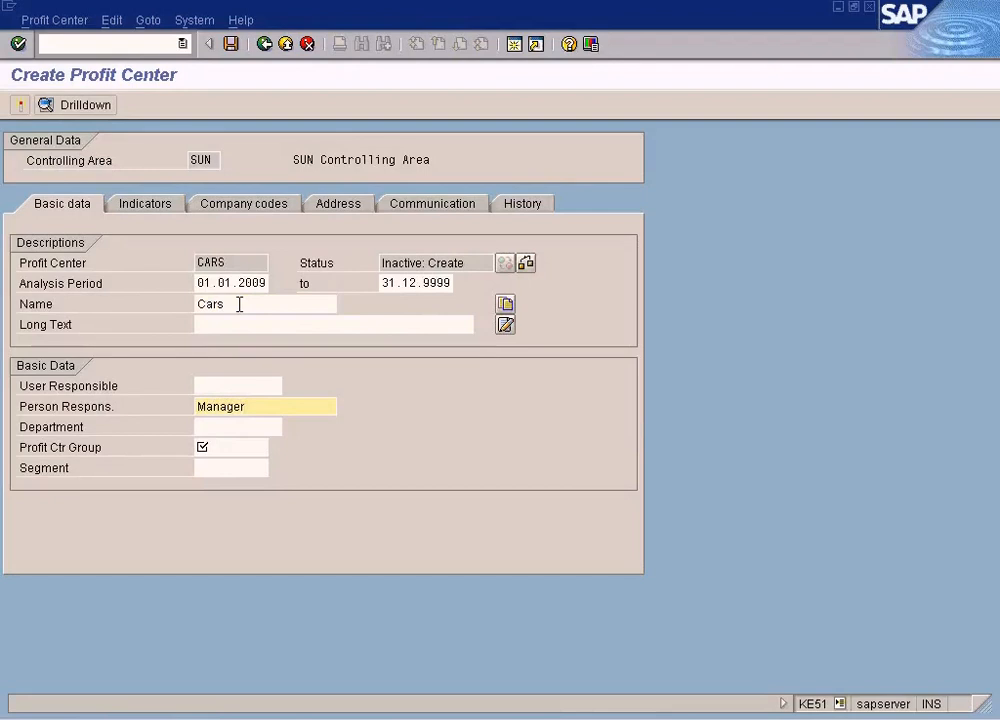
Look up the available profit center groups for the profit center group field
click(218, 445)
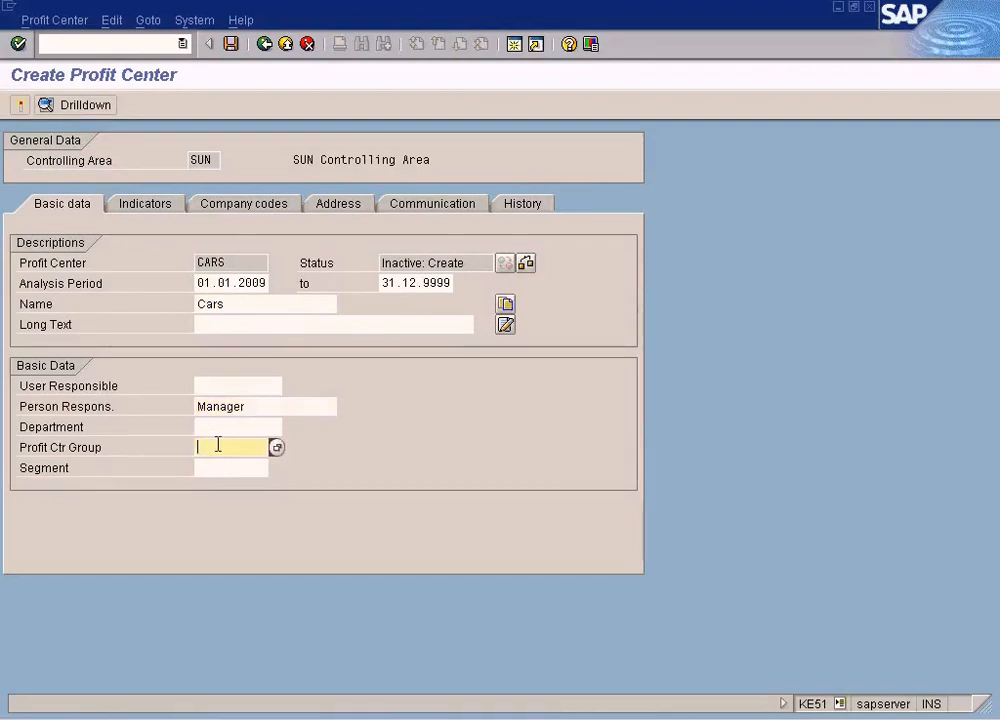
click(276, 447)
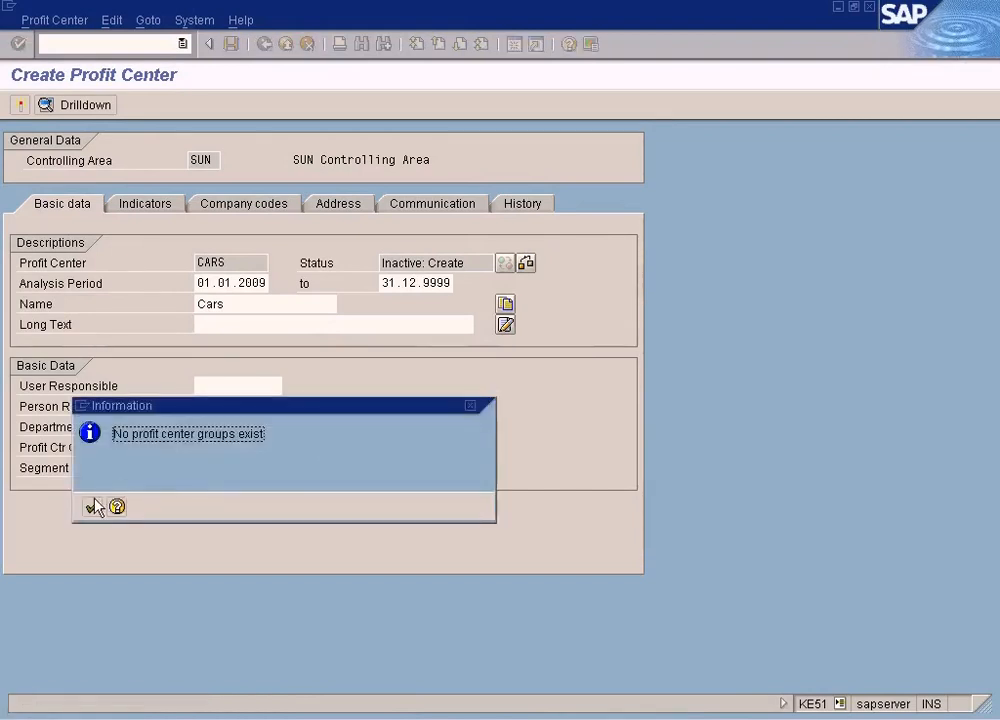
click(93, 507)
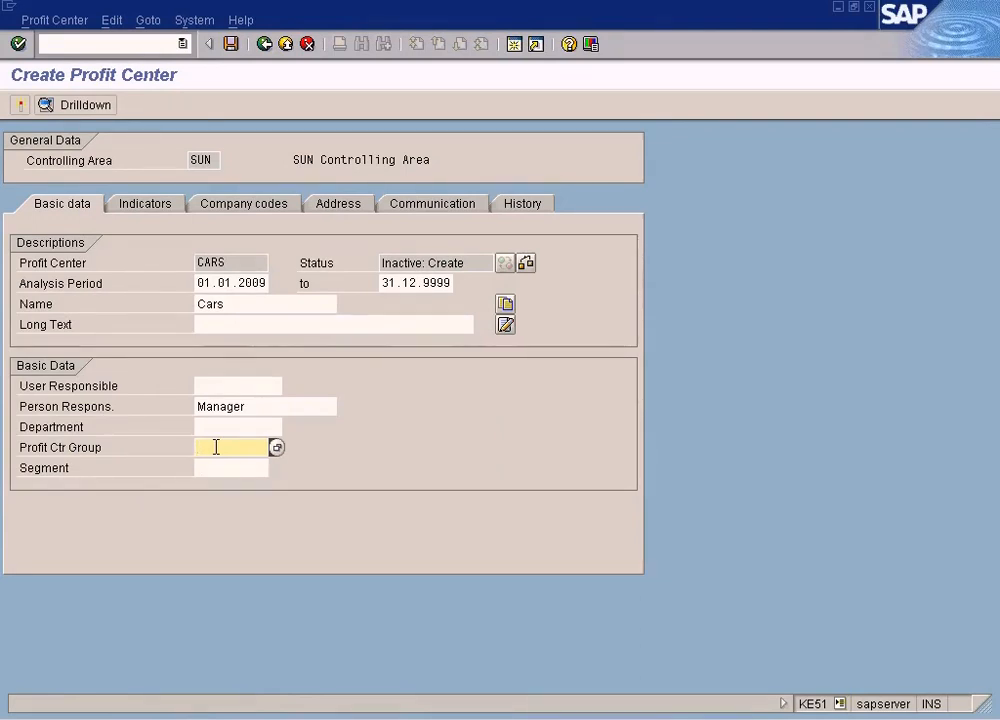
key(alt+Tab)
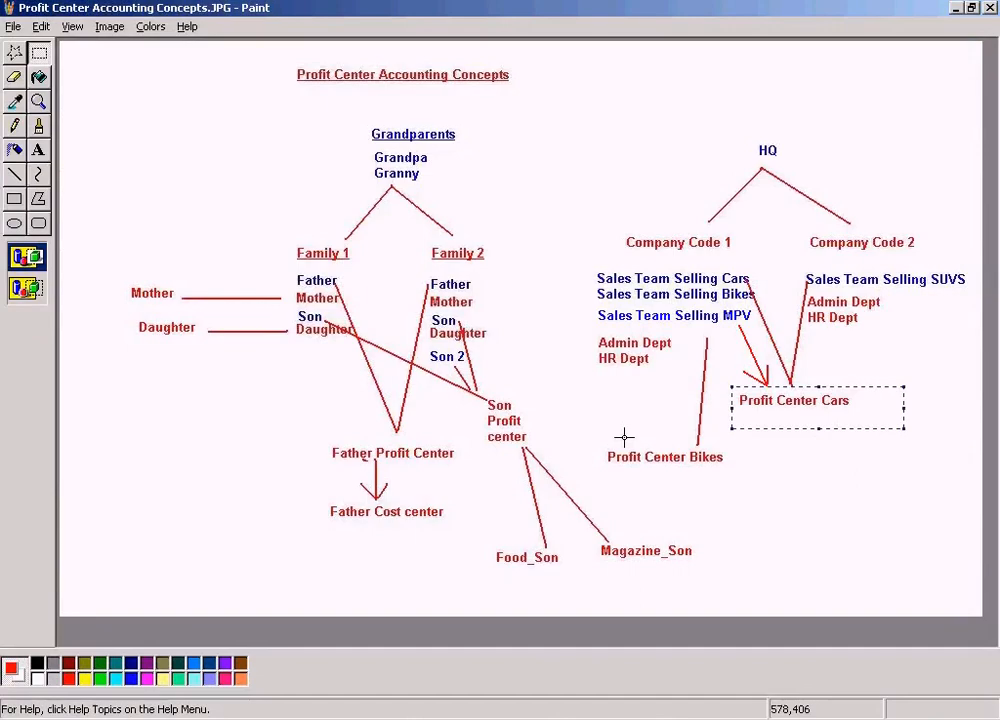
key(alt+Tab)
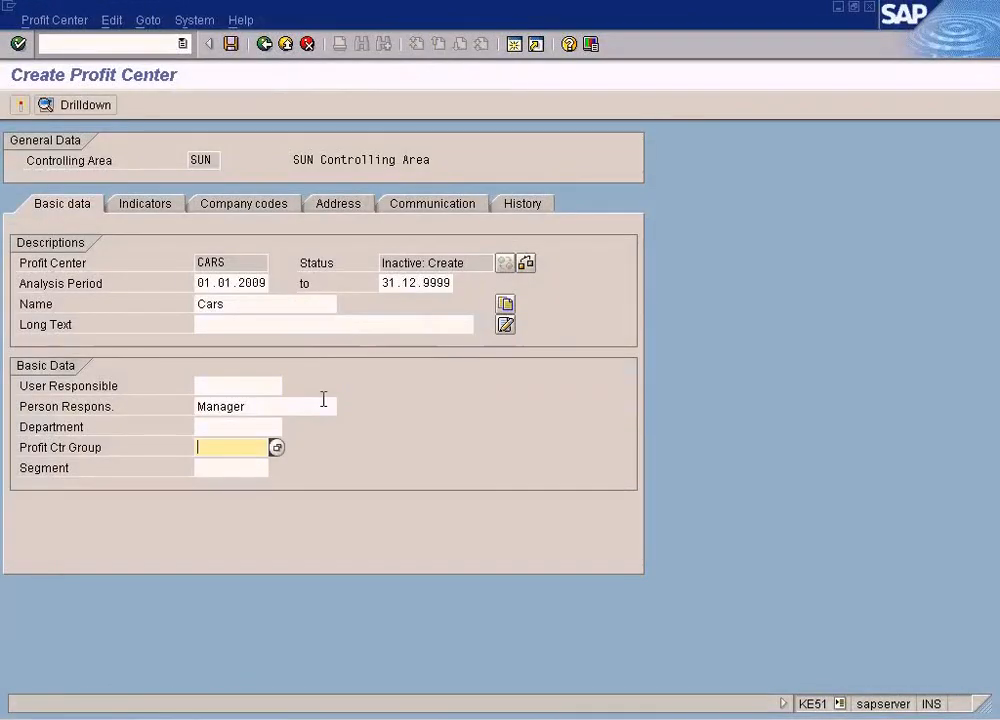
Enter VEHICLES as the profit center group and confirm the entry
text(Vehicle)
key(alt+Tab)
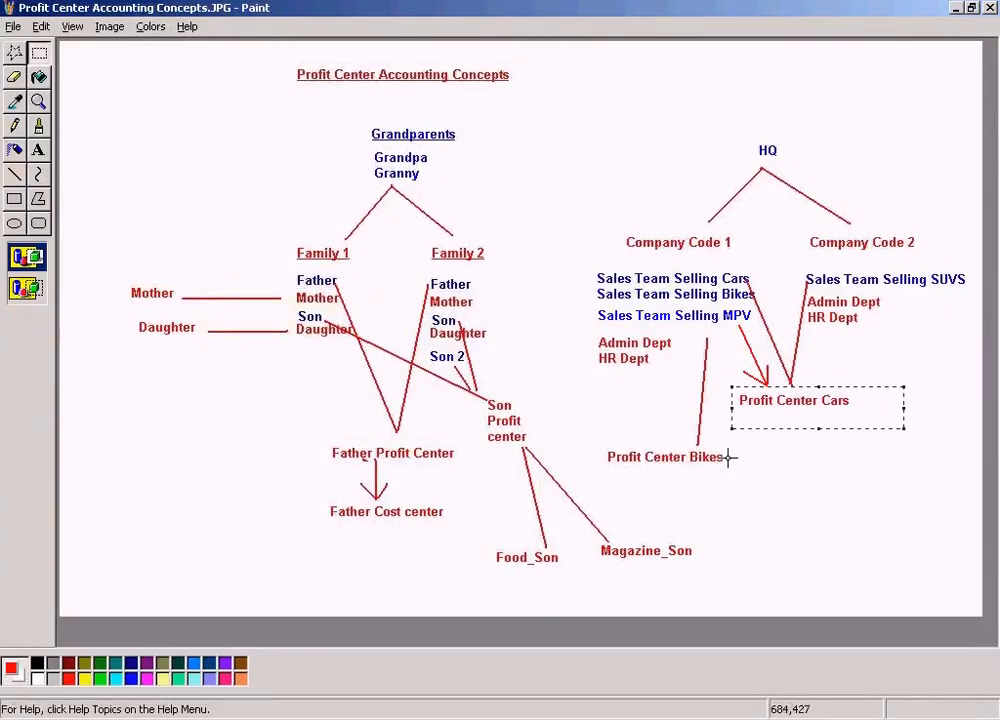
key(alt+Tab)
text(es)
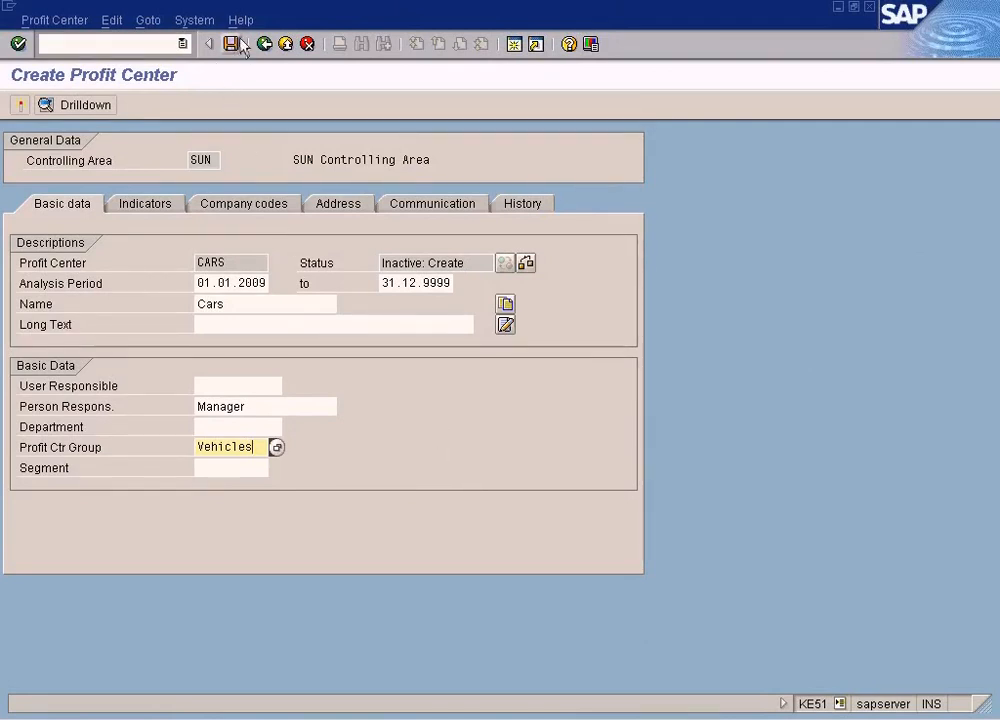
click(252, 206)
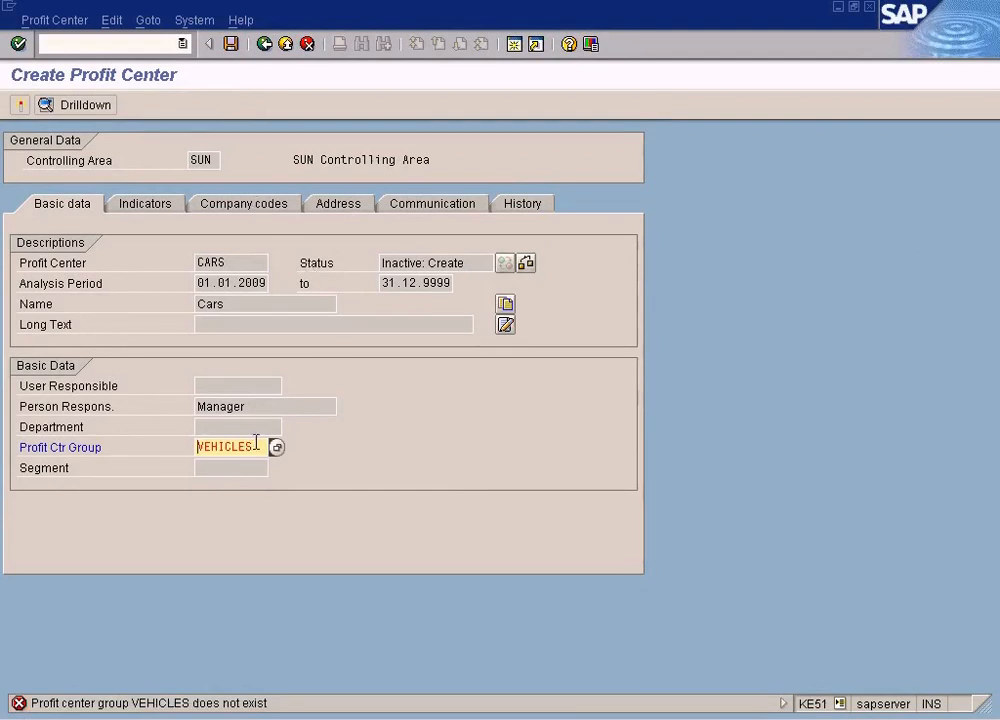
Open the detailed help for the profit center group error message, then close it
double_click(179, 710)
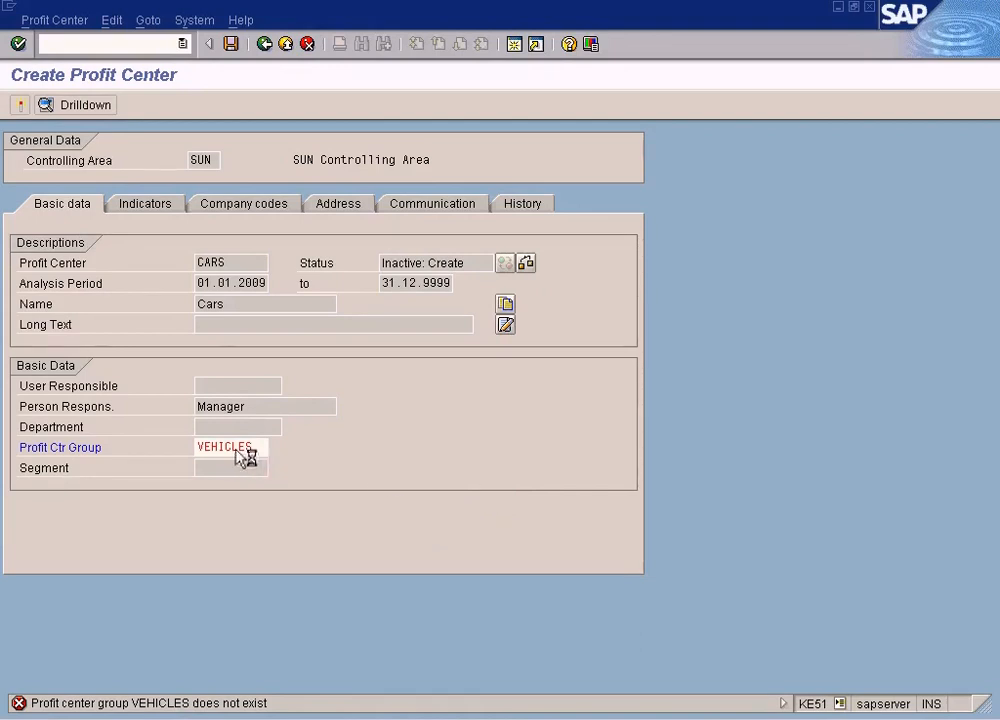
key(F1)
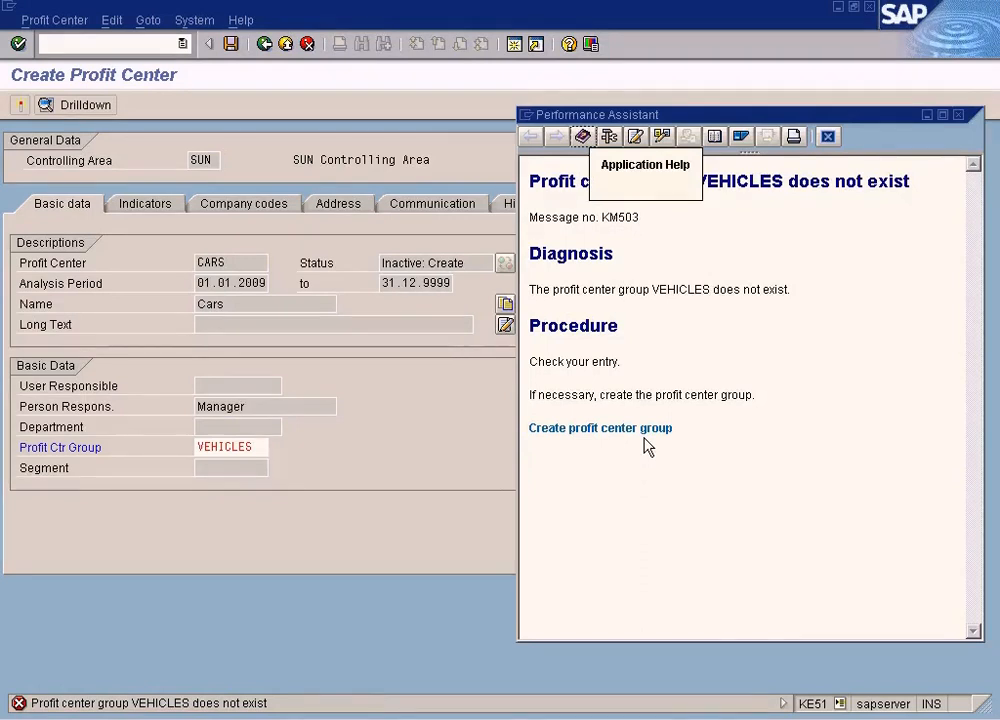
click(828, 138)
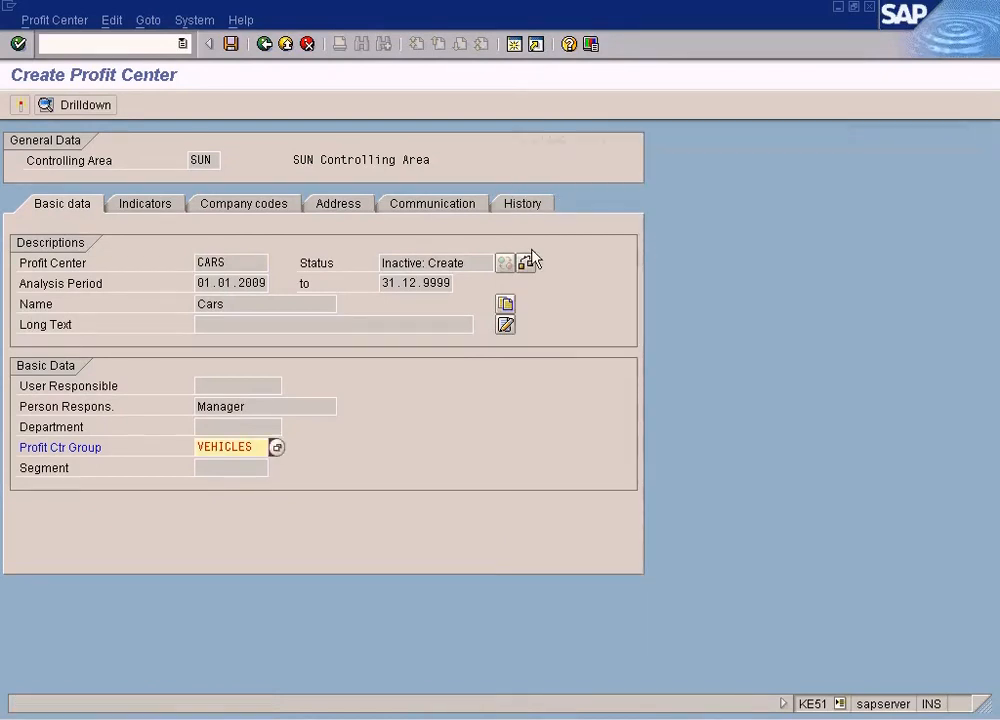
Switch to the IMG session and open Maintain Controlling Area under Controlling, General Controlling, Organization
click(514, 44)
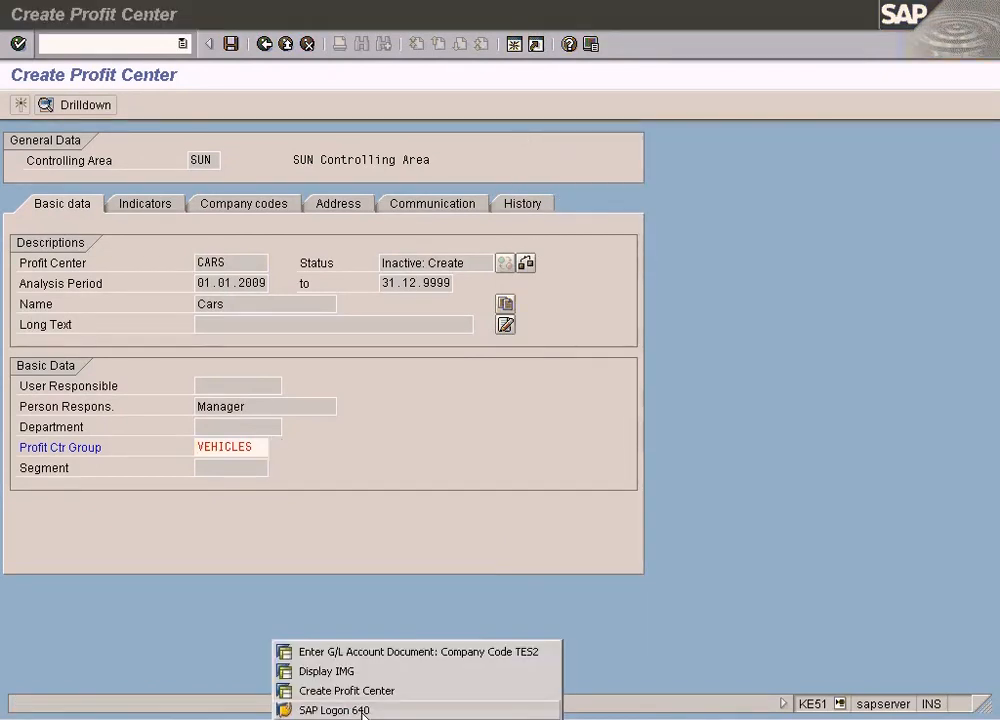
click(390, 668)
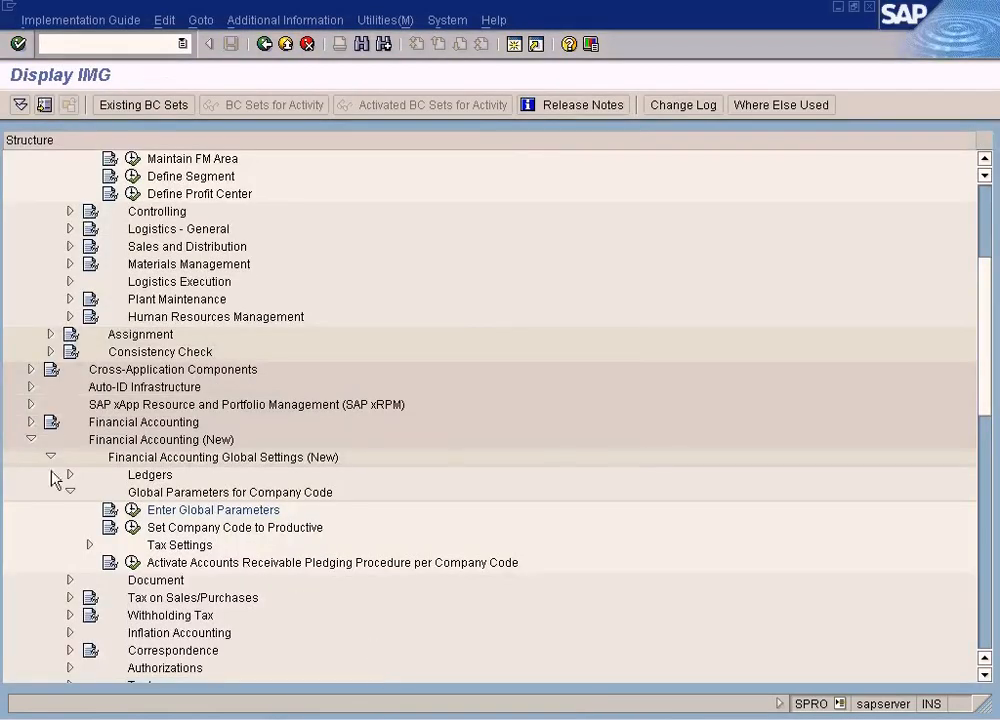
click(31, 439)
scroll(27, 453, up, 3)
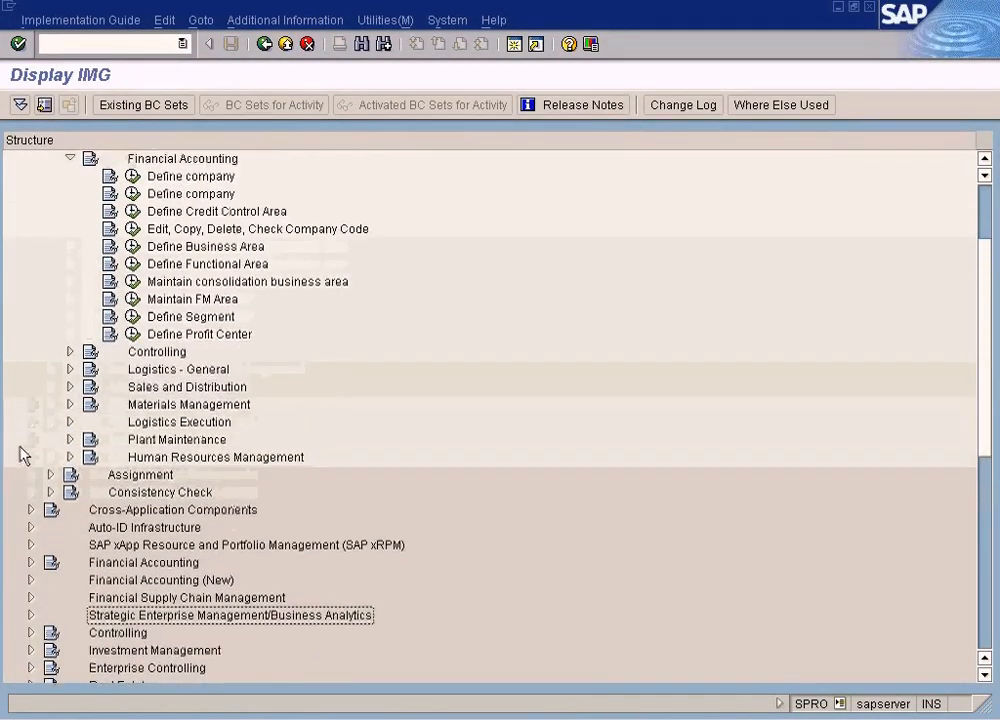
click(70, 264)
click(50, 246)
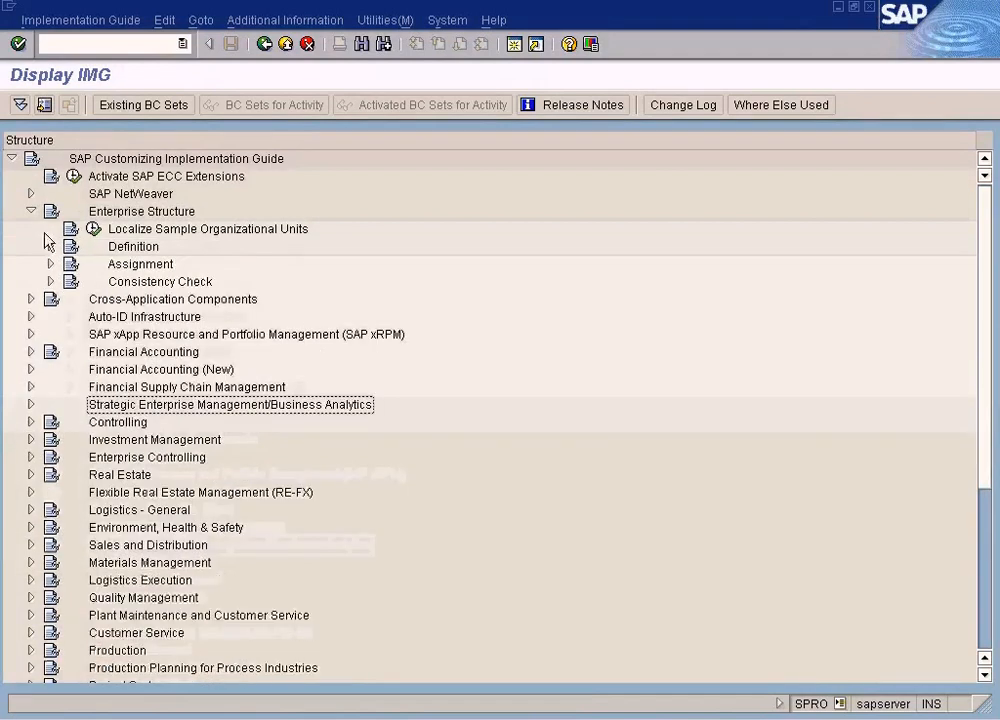
click(31, 211)
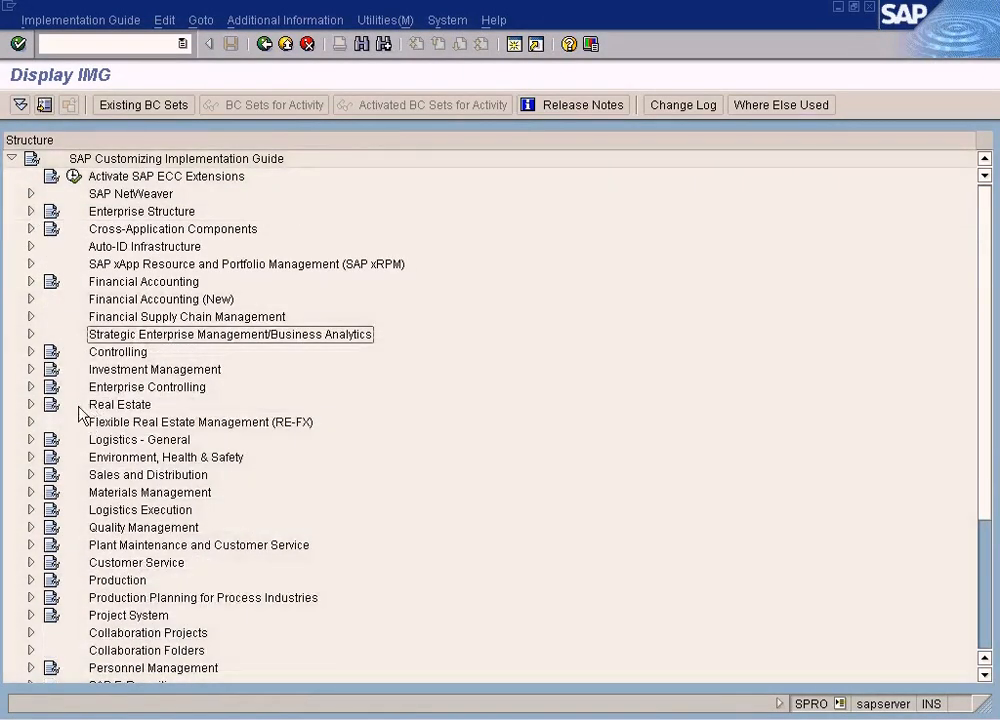
click(31, 352)
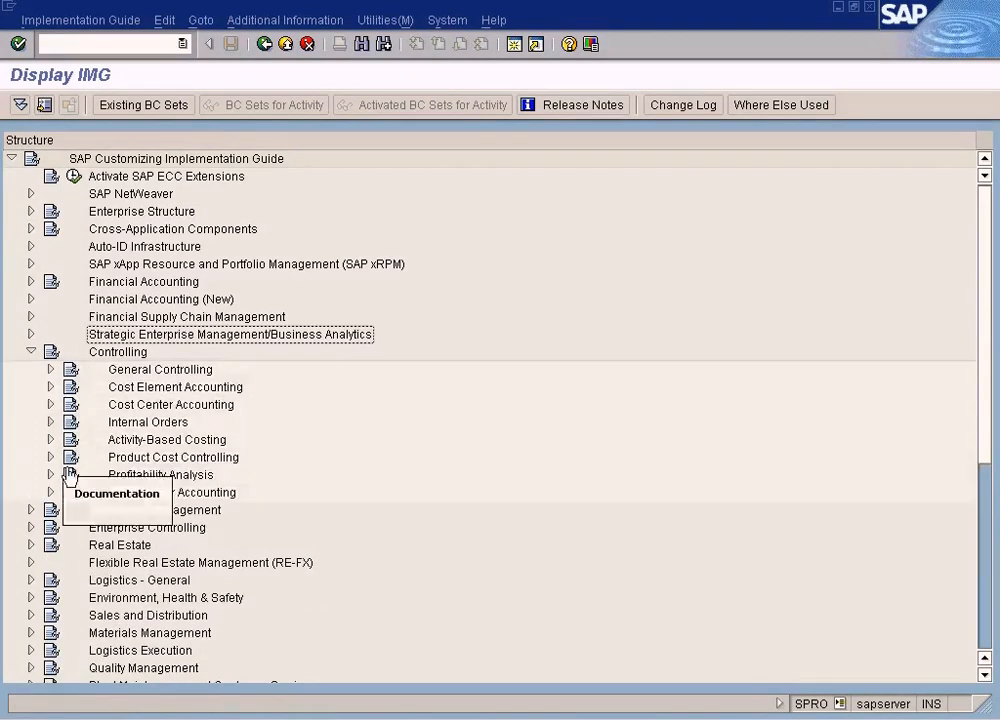
click(51, 369)
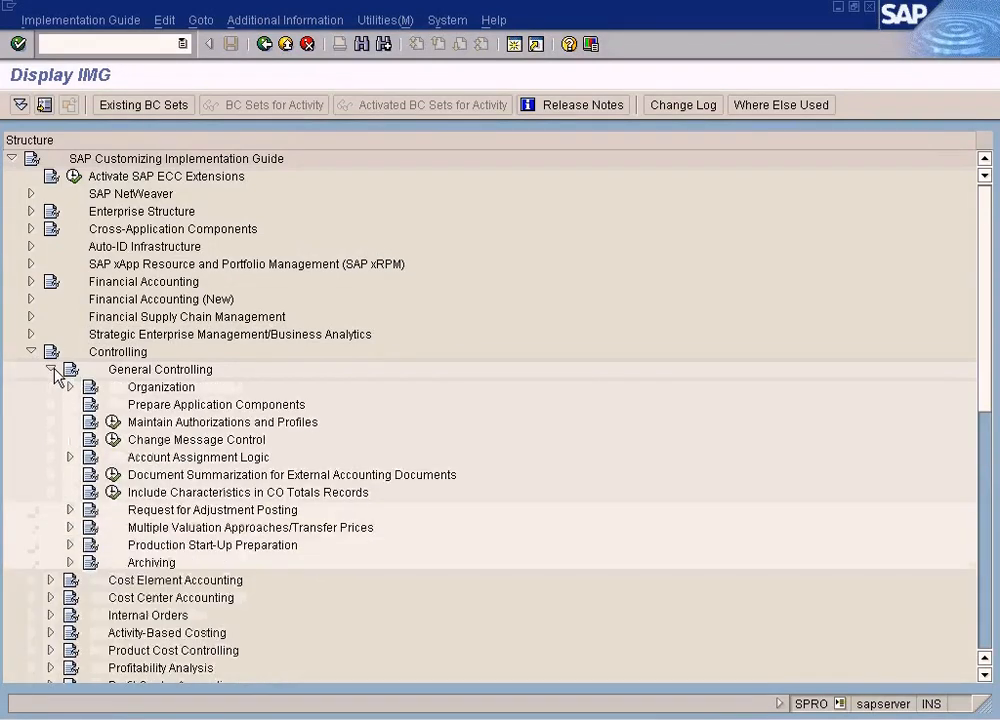
click(69, 388)
click(132, 404)
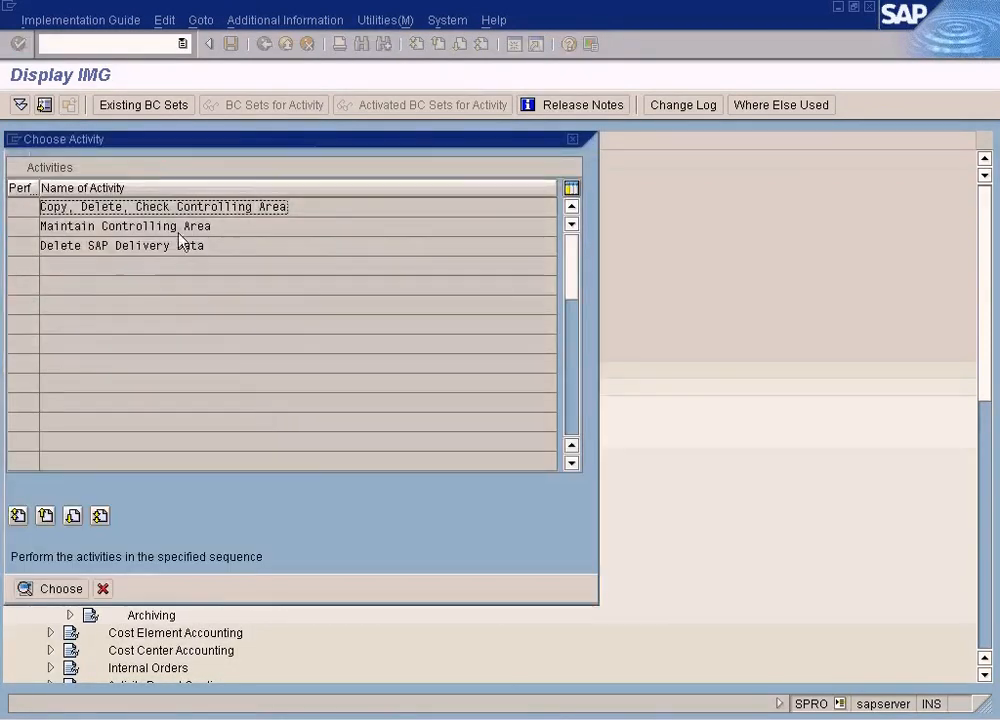
double_click(180, 233)
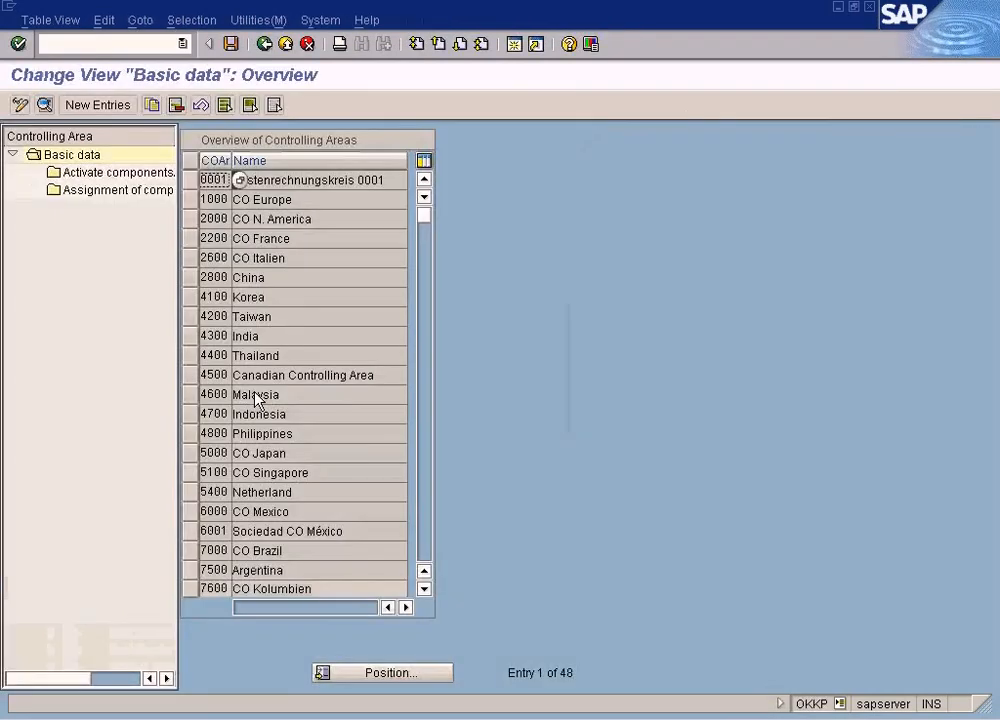
Position the controlling area list on sun and open its activate components/control indicators
click(400, 676)
text(sun)
key(Return)
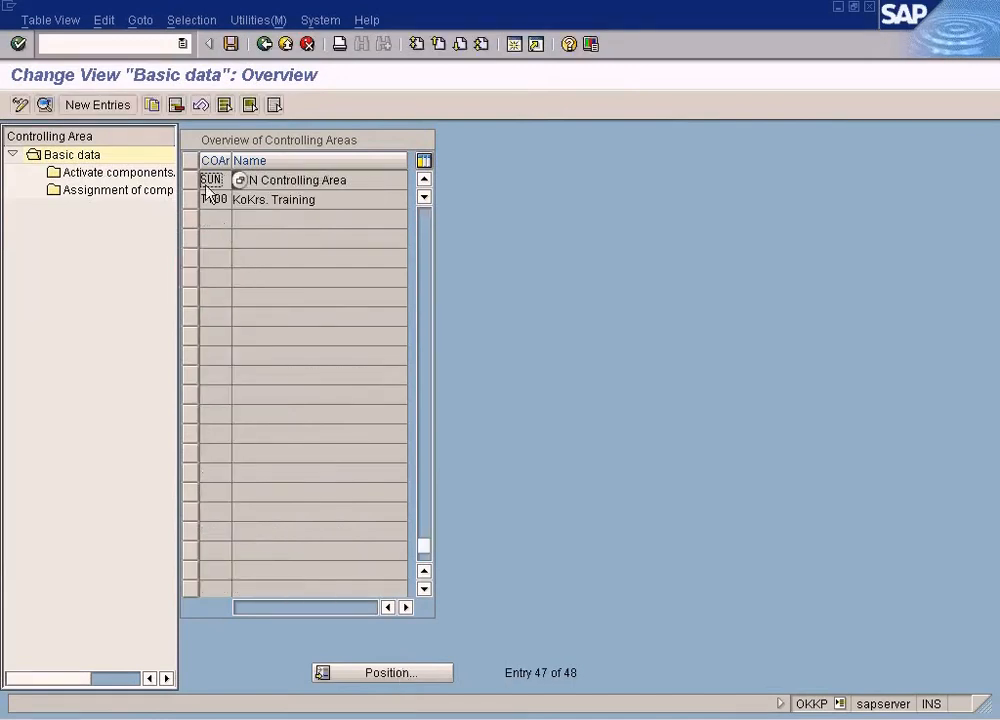
click(195, 190)
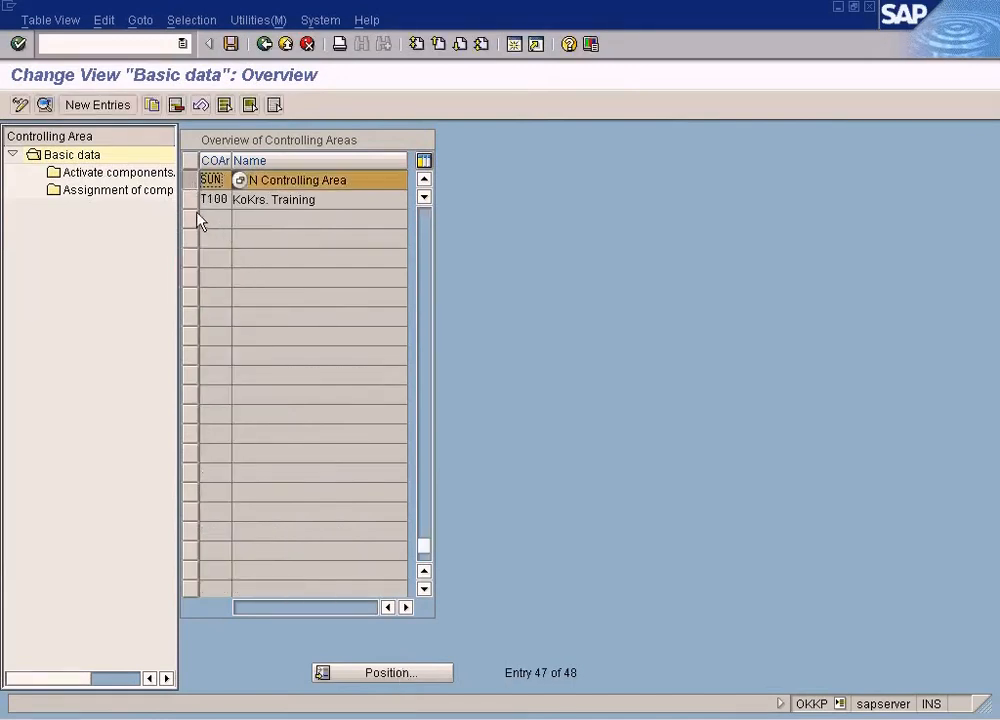
double_click(125, 174)
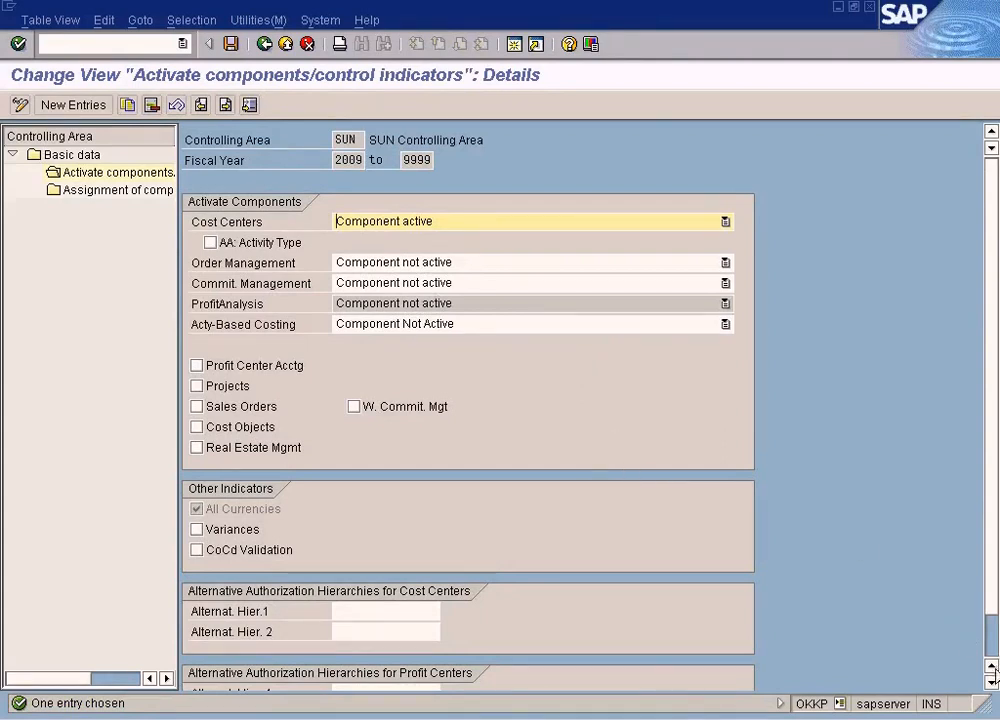
Review SUN's component settings and company code assignment, then go back without saving changes
click(991, 683)
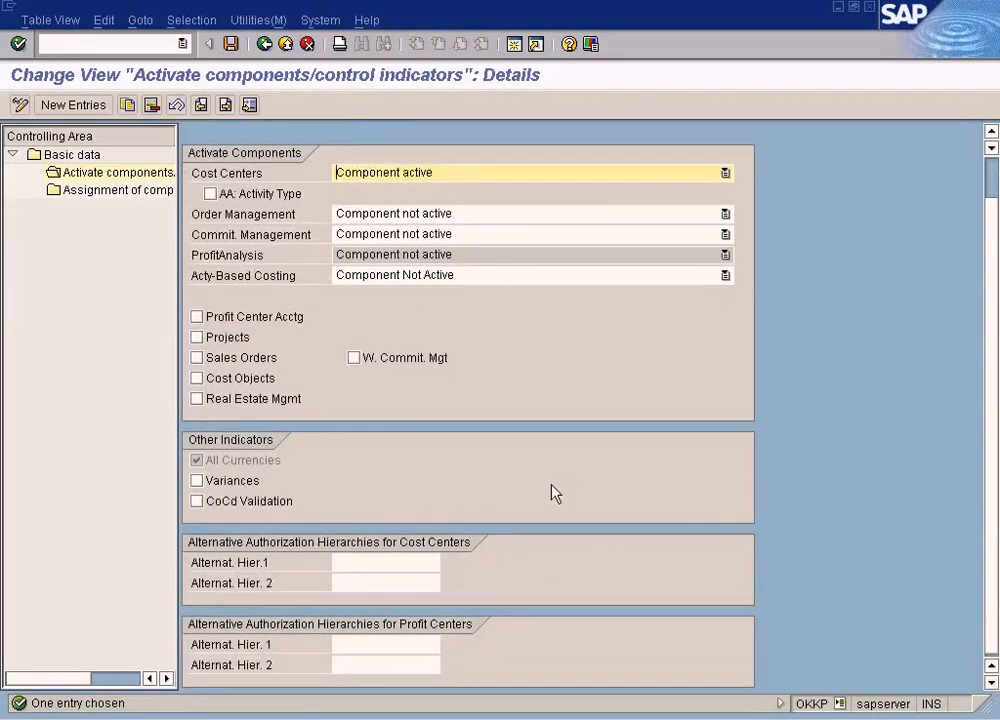
click(264, 44)
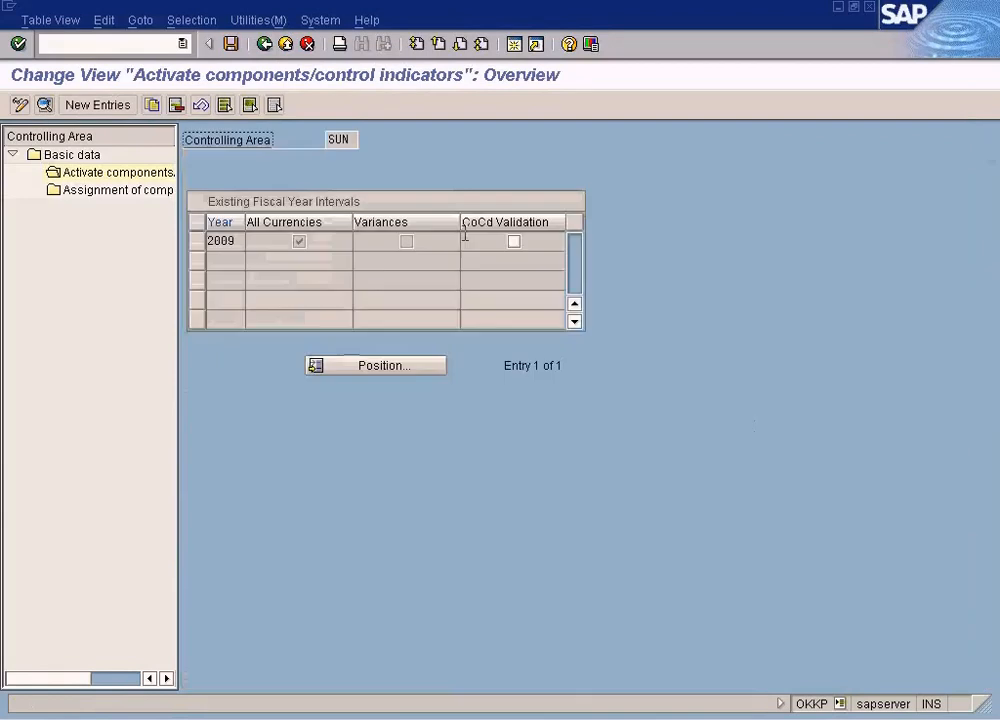
double_click(127, 191)
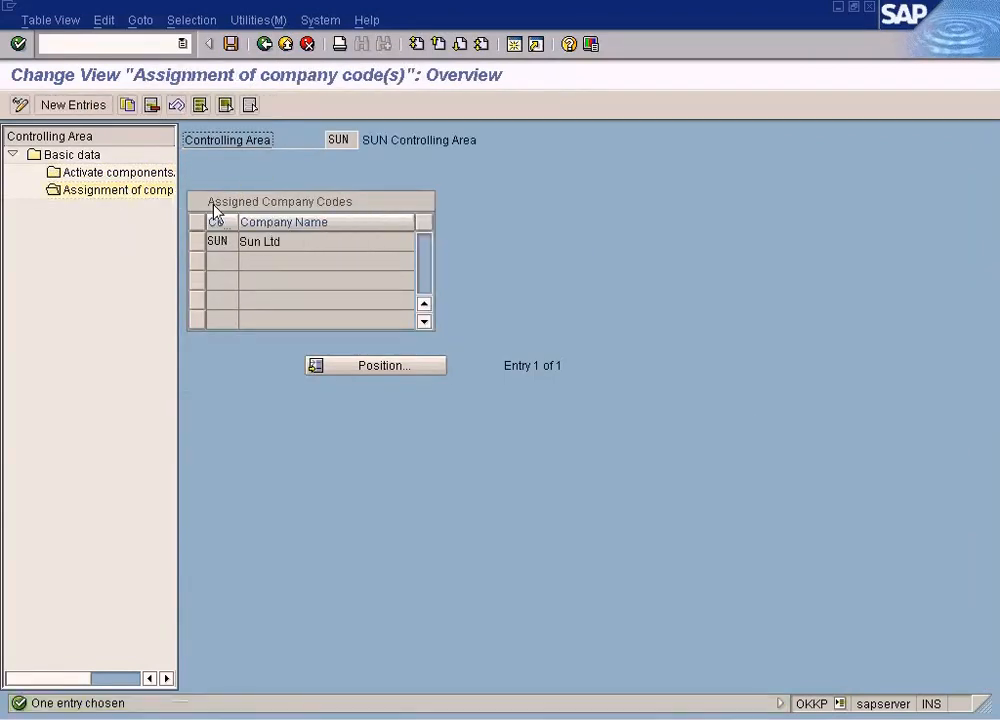
click(264, 44)
click(264, 44)
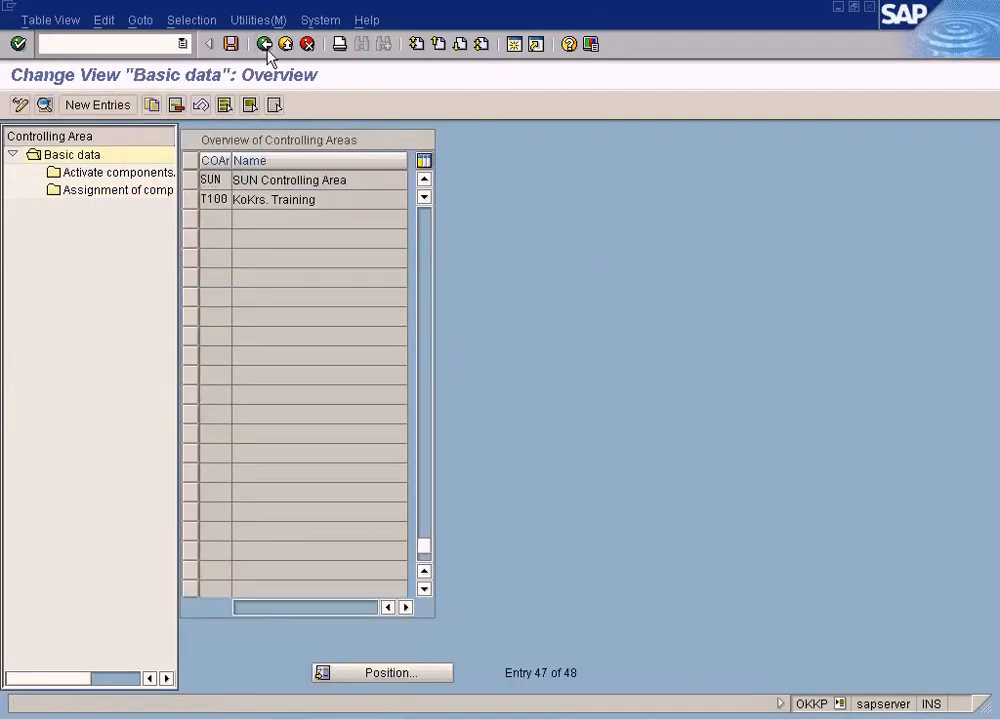
click(364, 333)
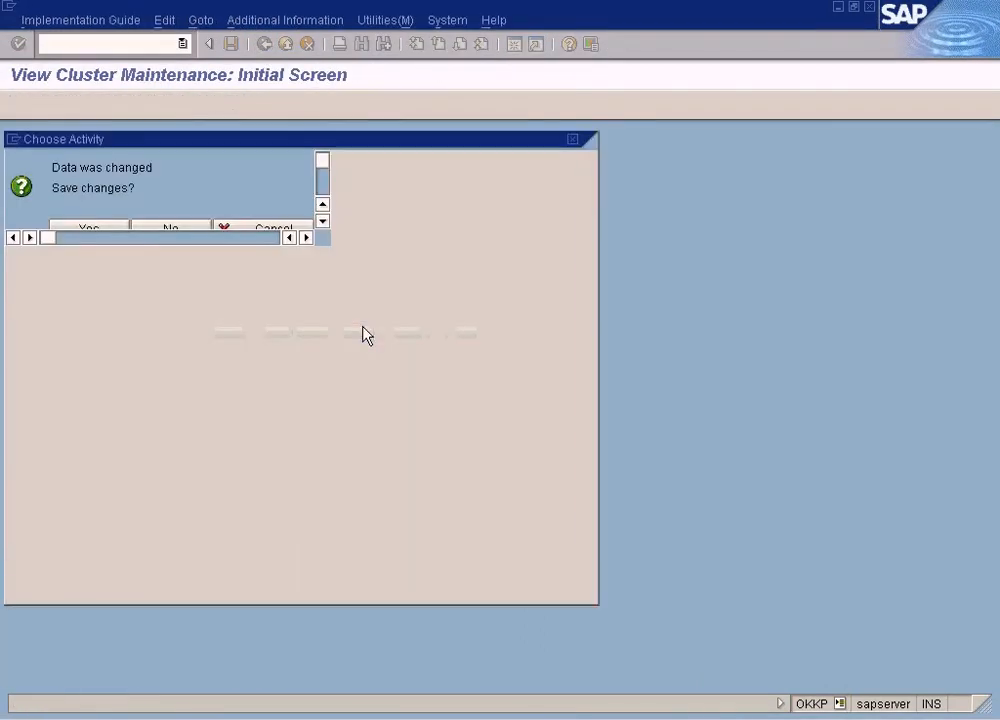
double_click(193, 229)
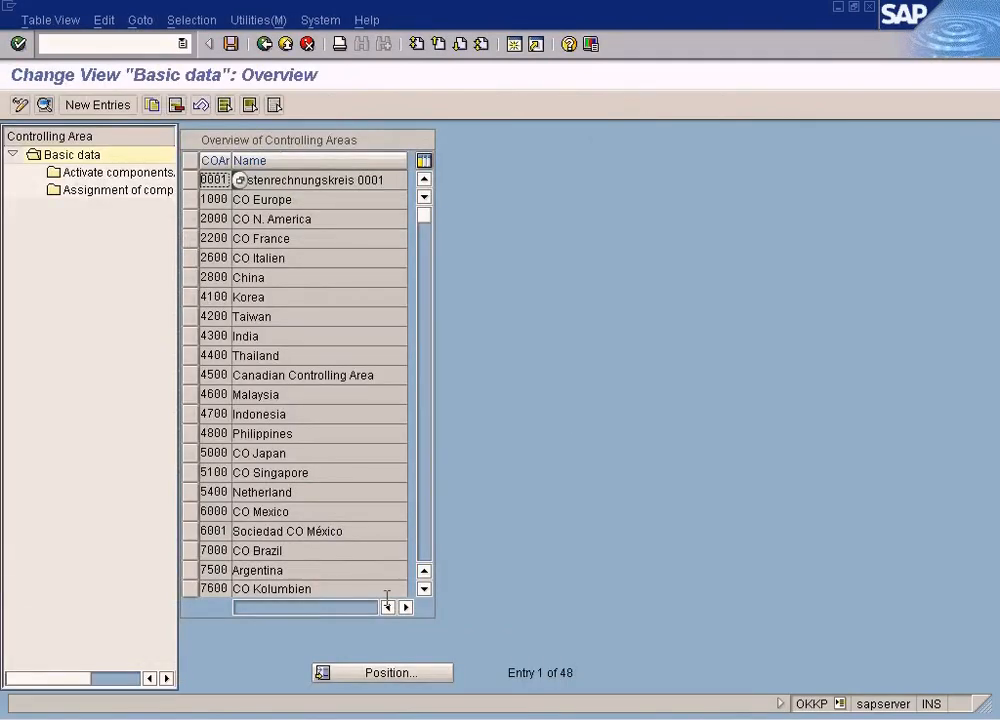
Position the list on sun again and open its basic data details to examine the cost center standard hierarchy
click(396, 671)
text(sun)
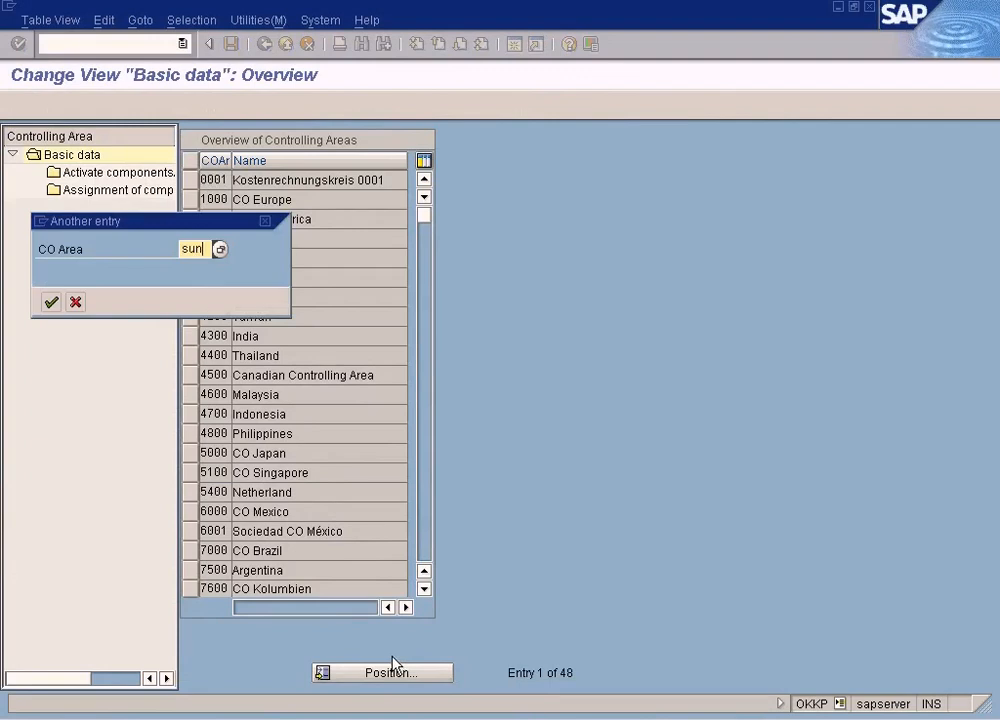
key(Return)
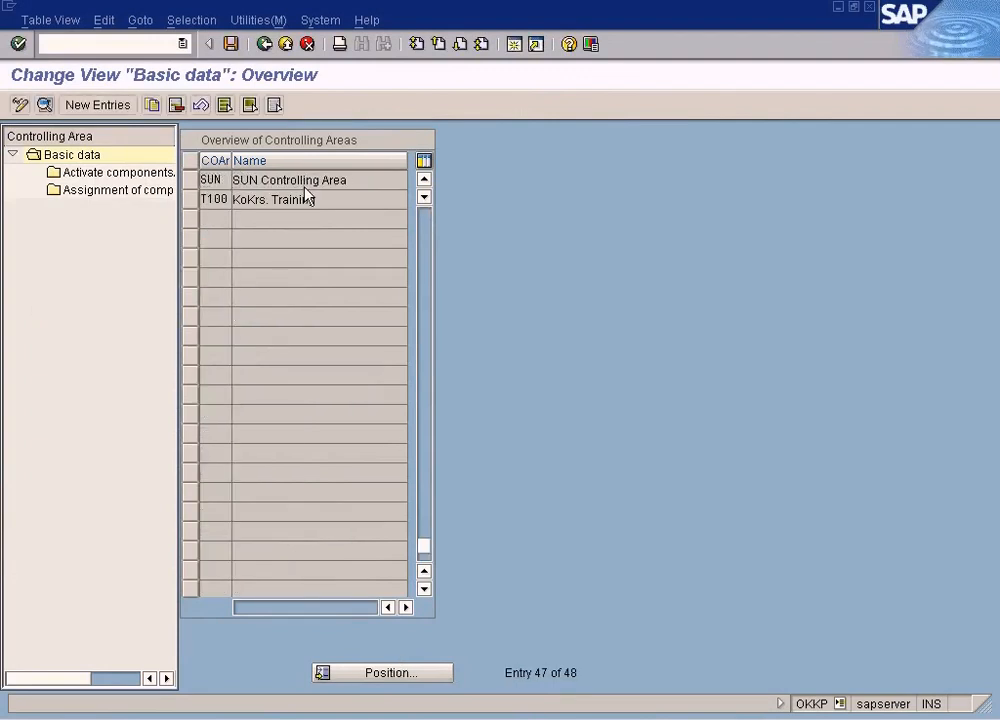
double_click(303, 180)
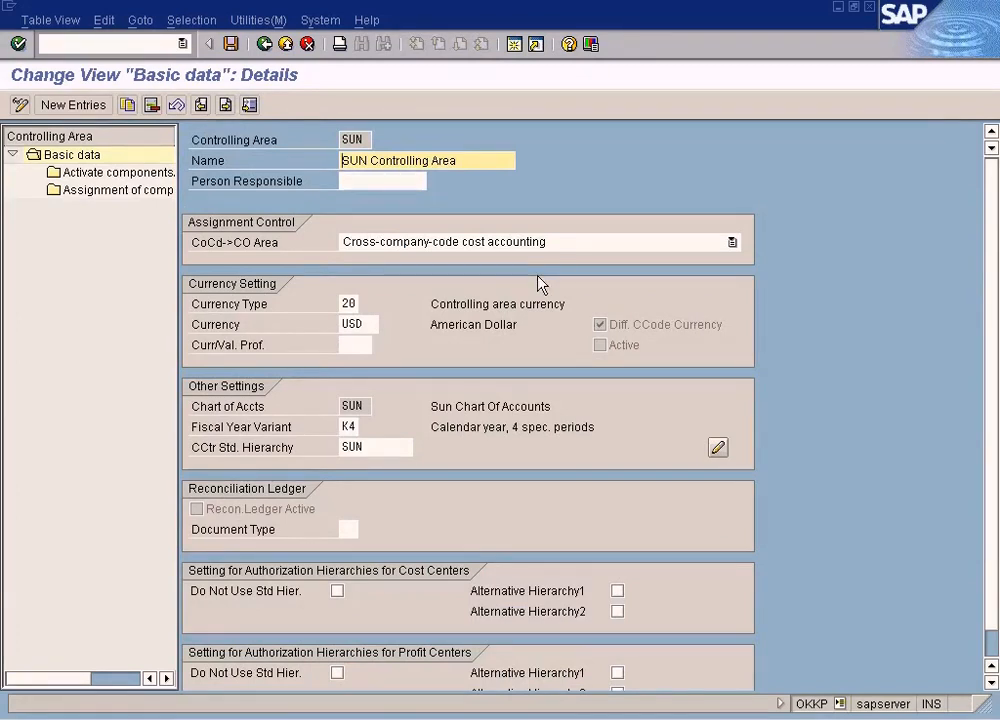
click(992, 683)
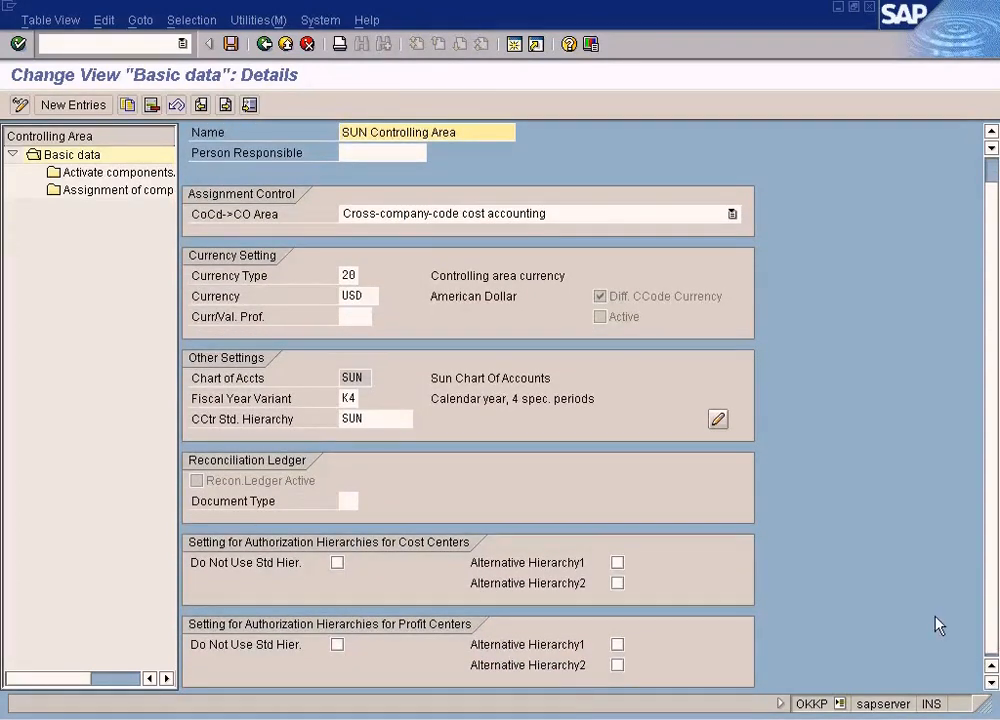
click(620, 495)
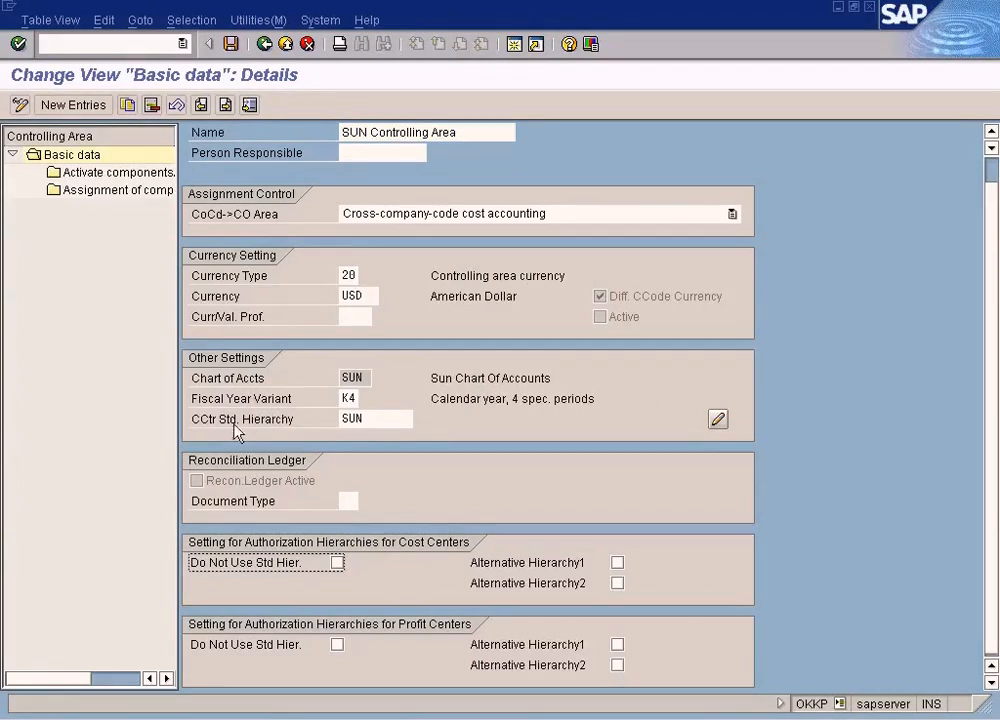
click(376, 420)
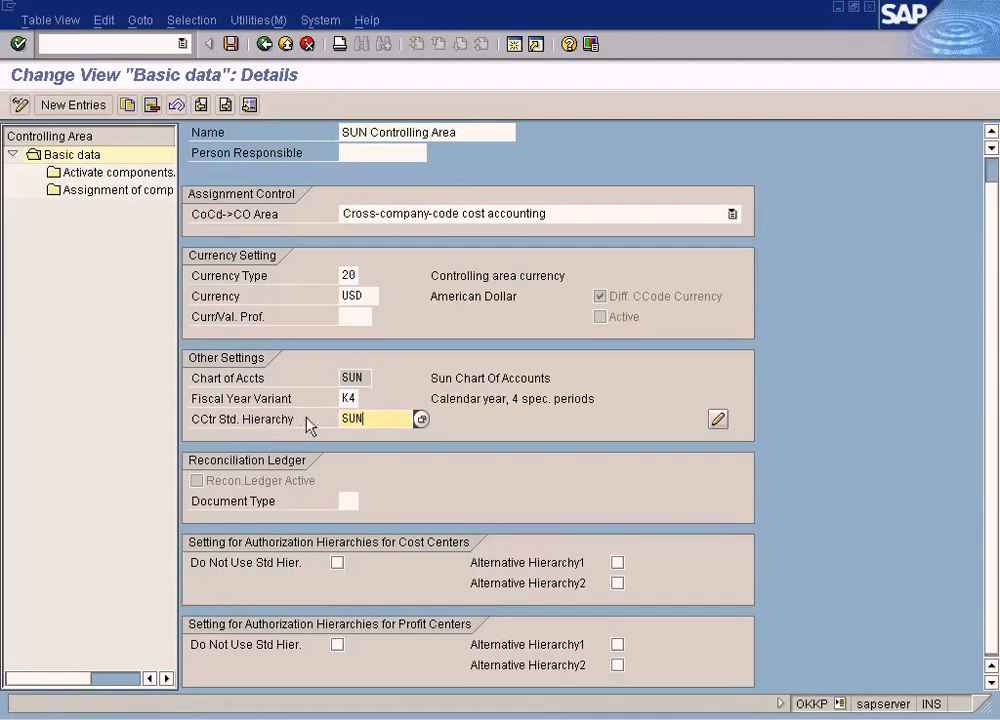
Switch back to the Create Profit Center session and try to save the profit center
click(395, 713)
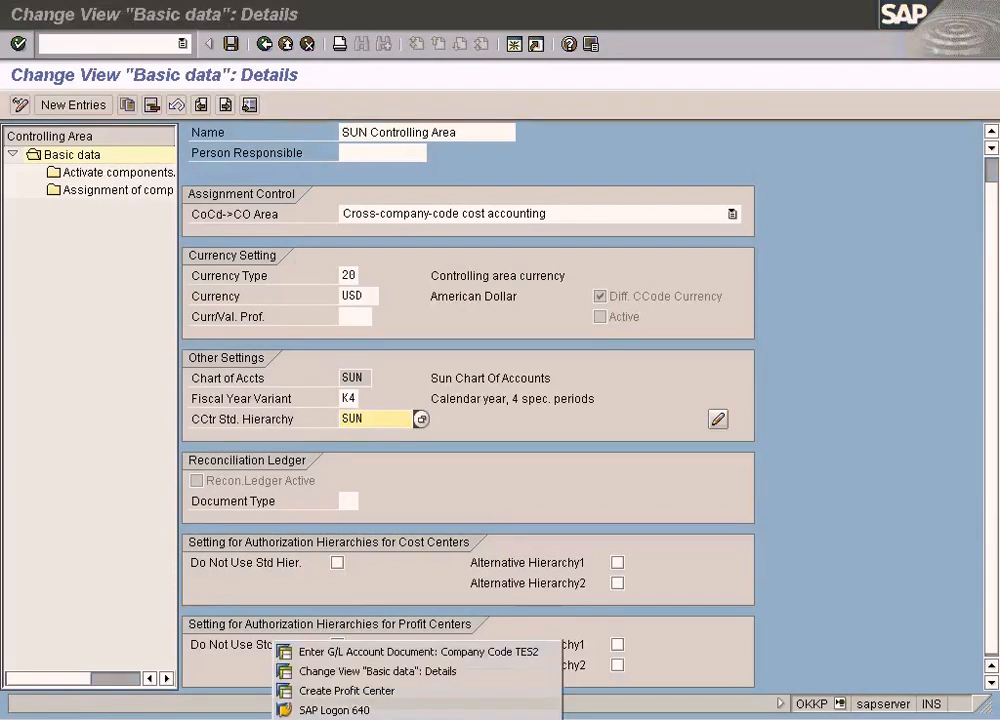
click(370, 693)
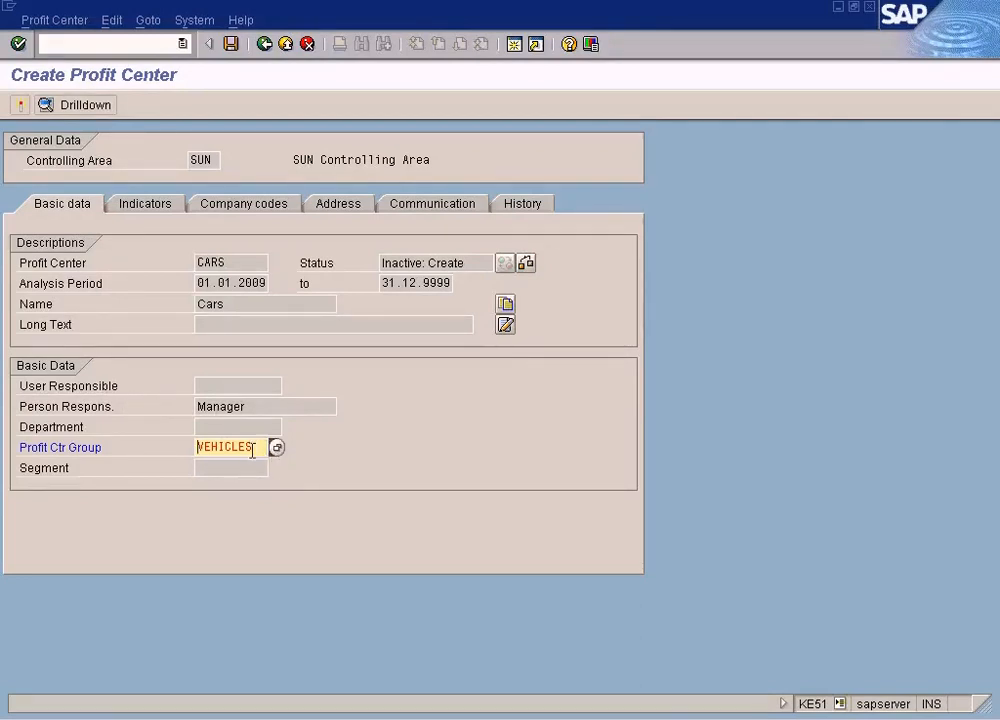
click(231, 44)
Open the error help and follow its Create profit center group link, then return to the profit center
double_click(223, 704)
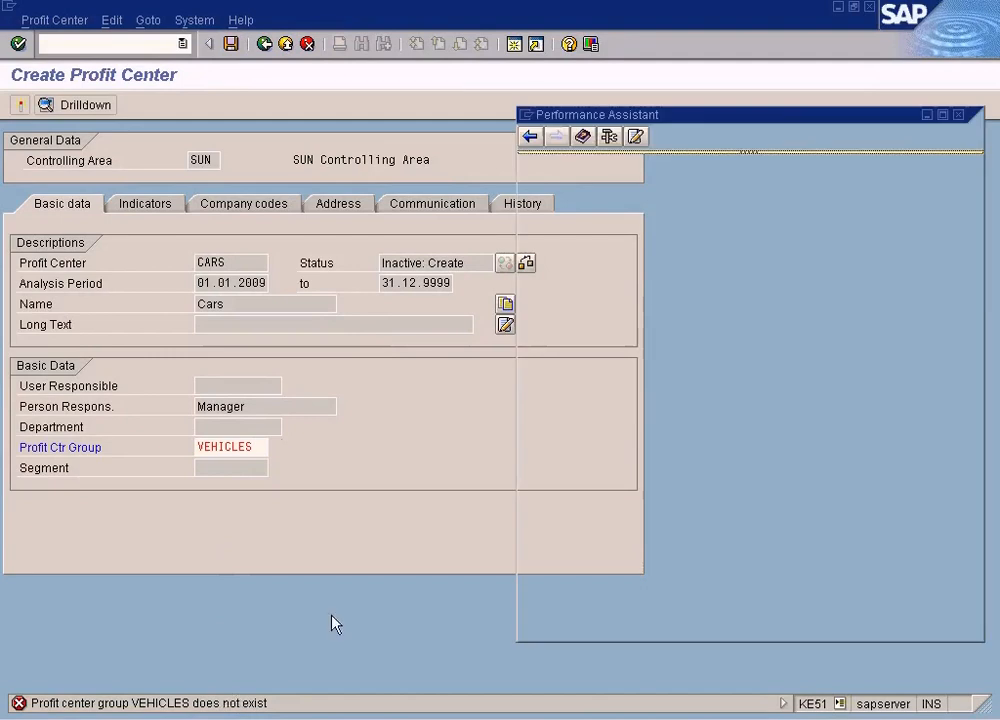
click(590, 429)
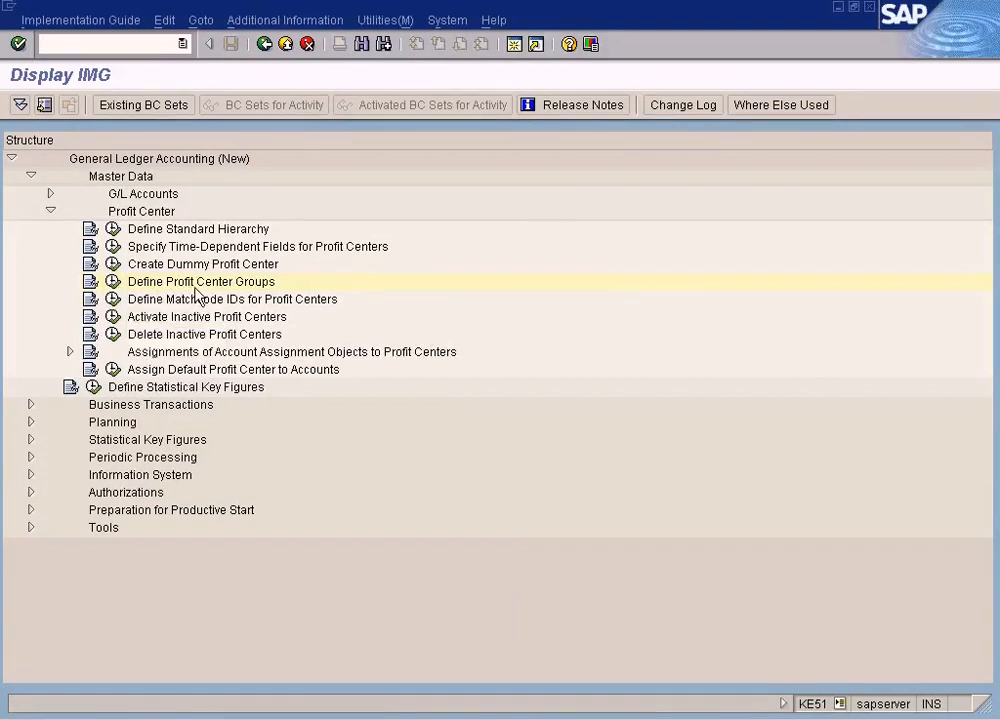
click(265, 45)
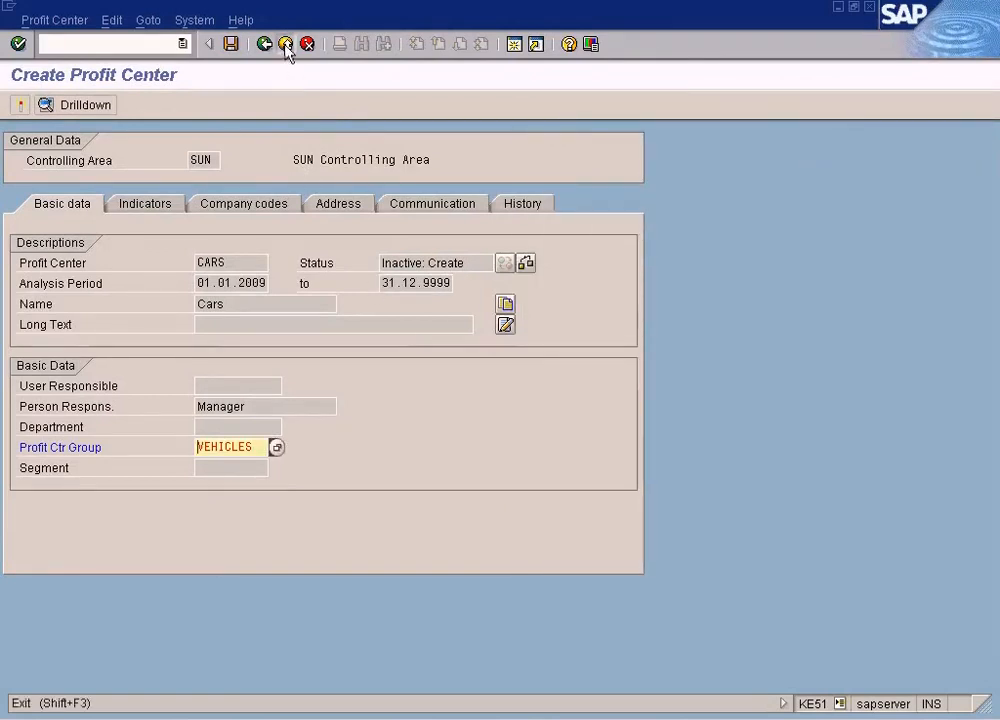
Cancel the profit center creation, confirming that the entered data is discarded, and exit to the main menu
click(285, 45)
click(307, 44)
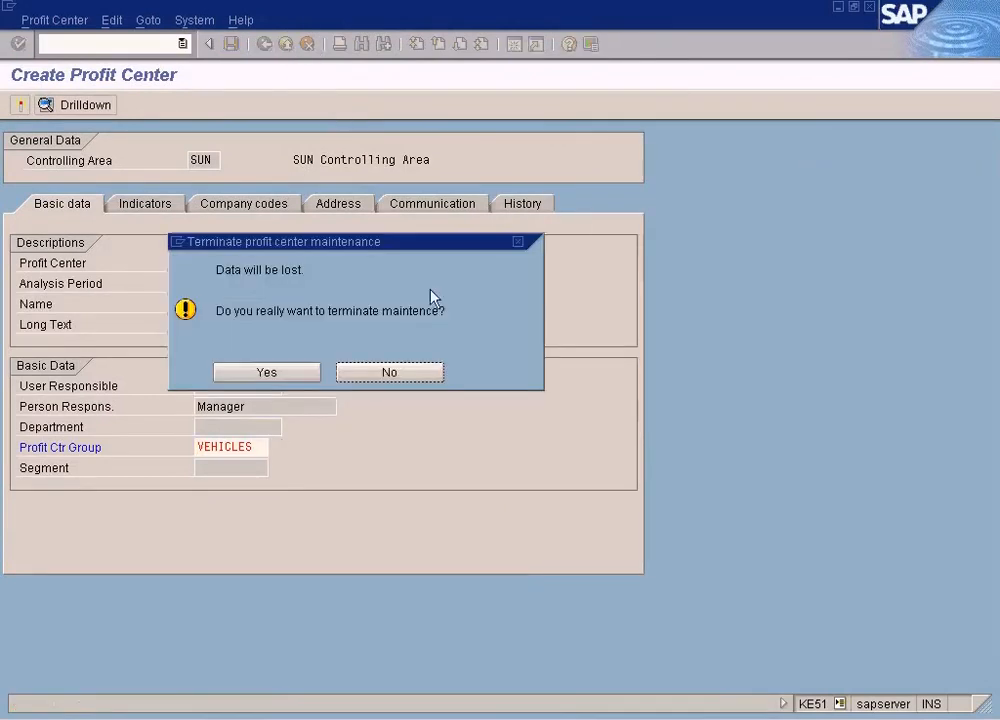
click(295, 372)
click(285, 45)
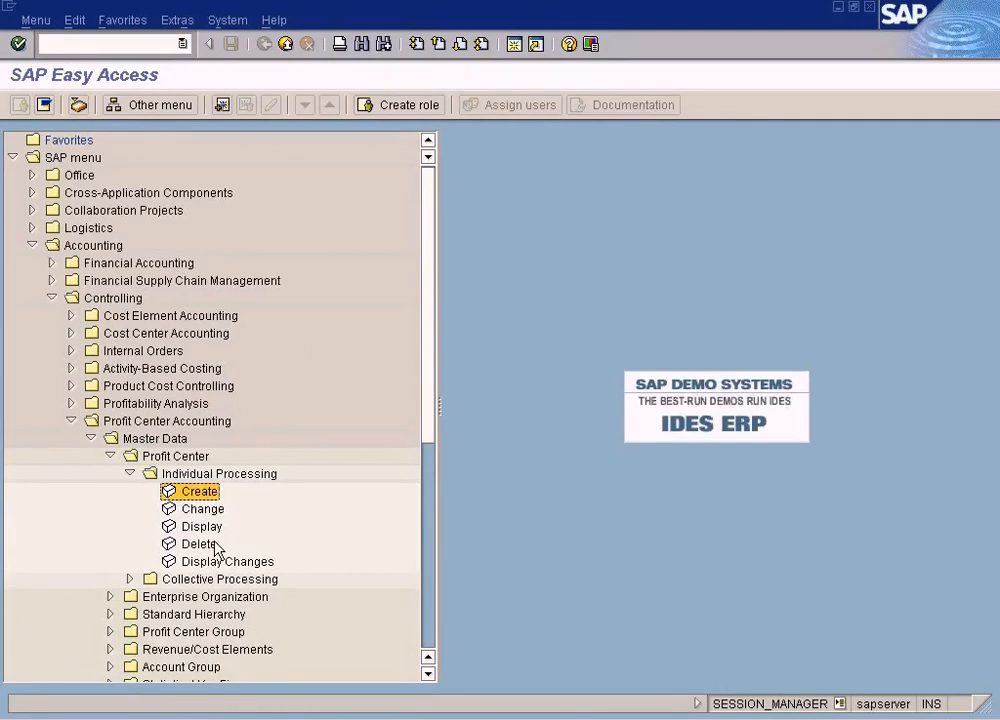
Open Create under Profit Center Group in the Profit Center Accounting master data menu
scroll(216, 570, down, 2)
click(111, 527)
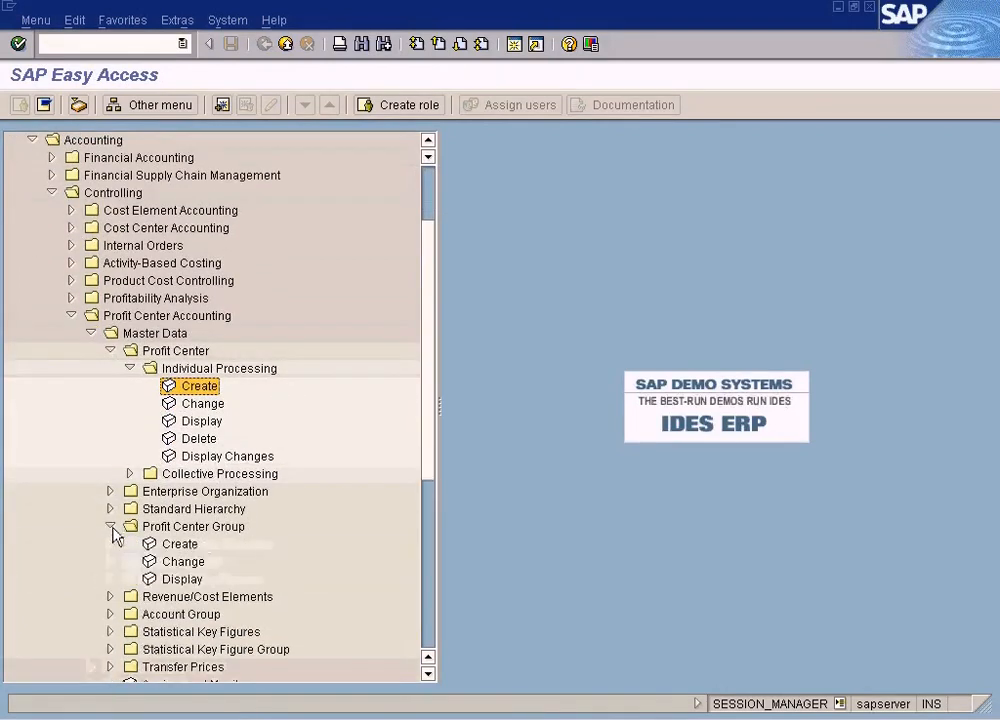
click(192, 546)
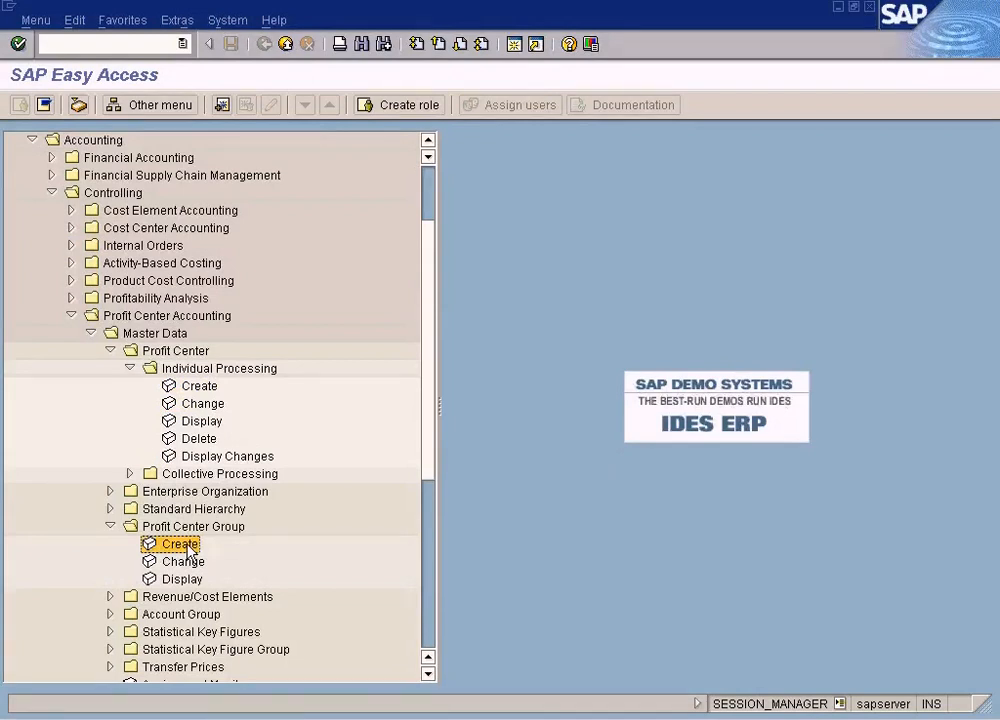
double_click(188, 547)
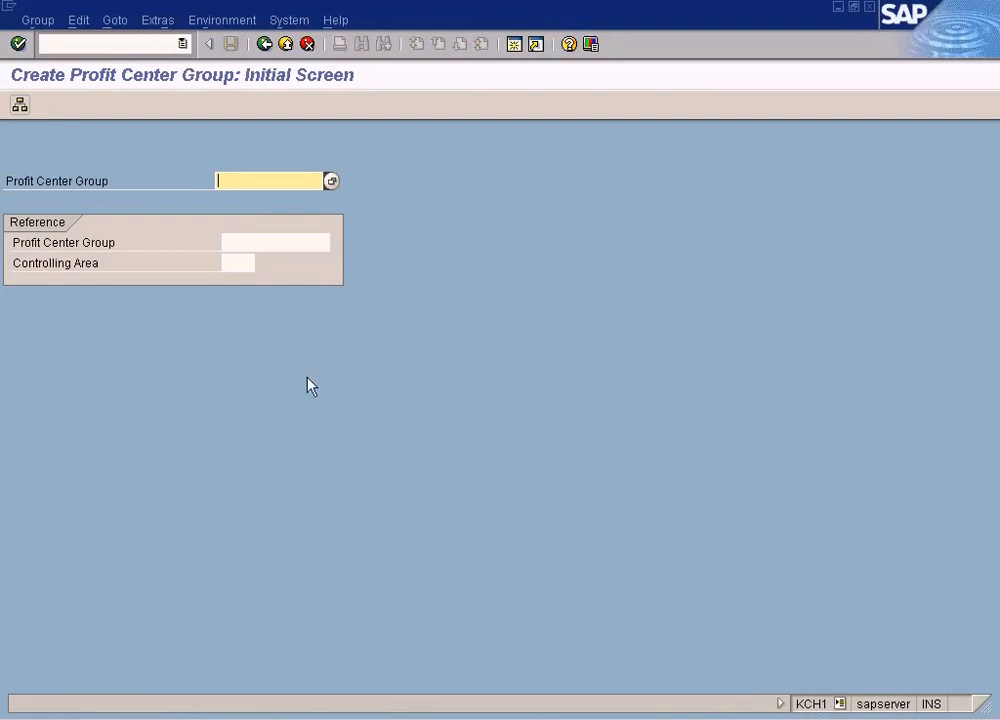
Switch to the controlling area session and open the SAP Reference IMG via transaction SPRO
click(388, 716)
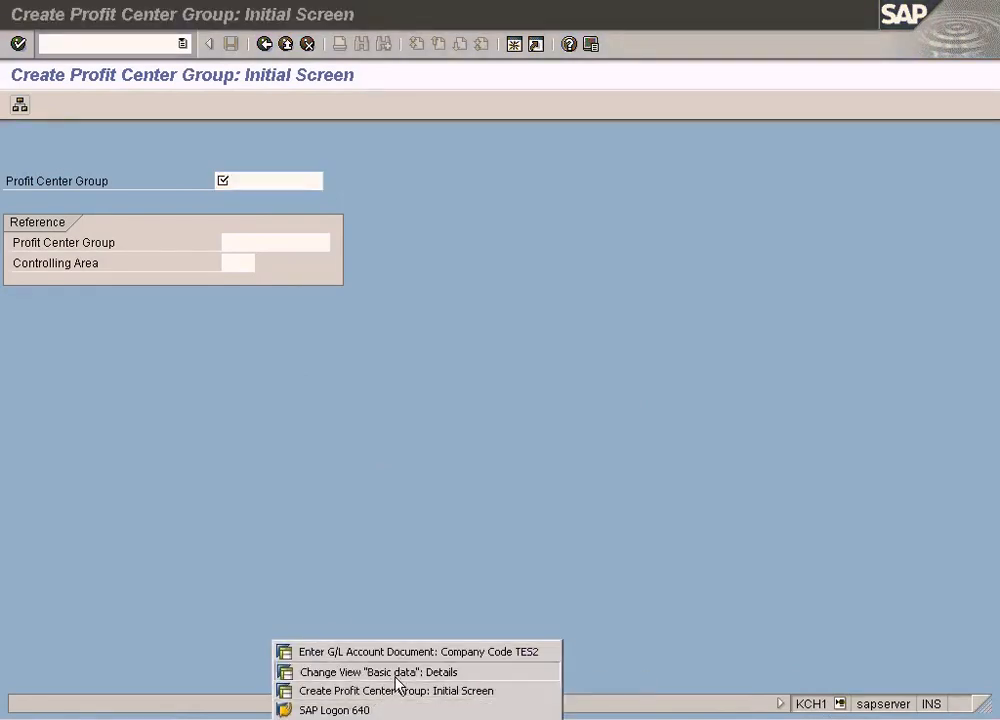
click(397, 674)
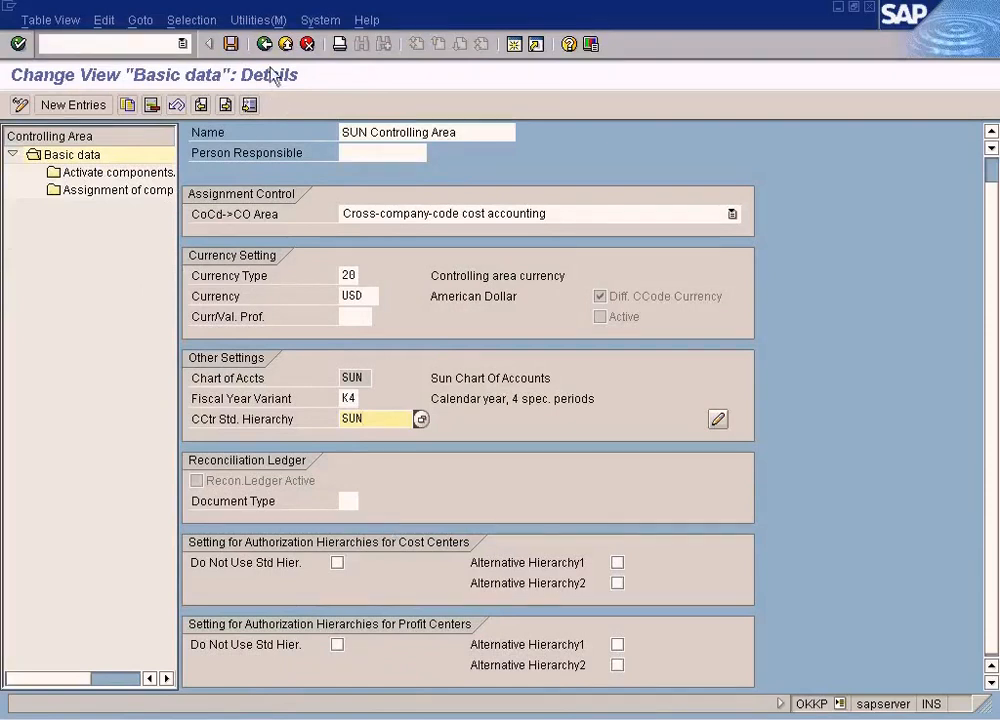
click(515, 48)
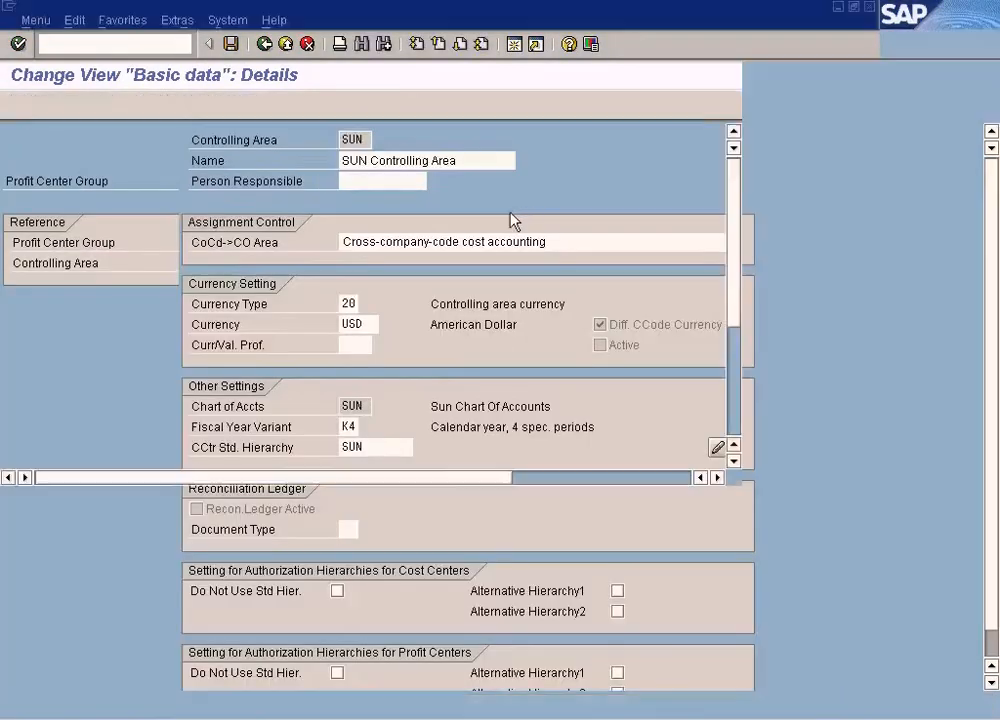
text(/)
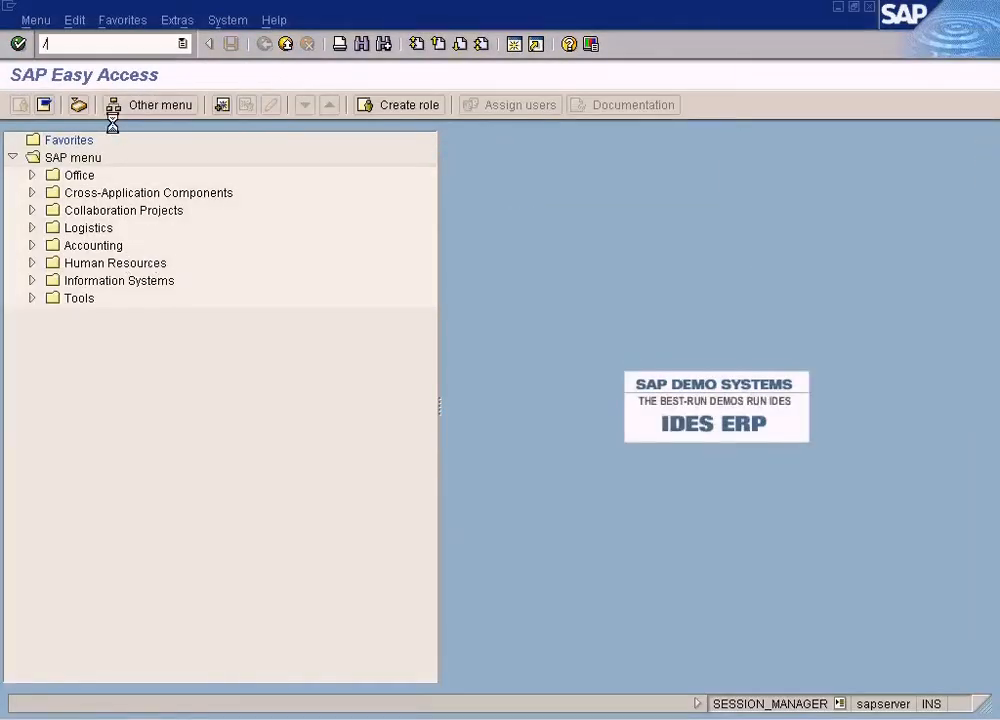
text(nspro)
key(Return)
click(108, 105)
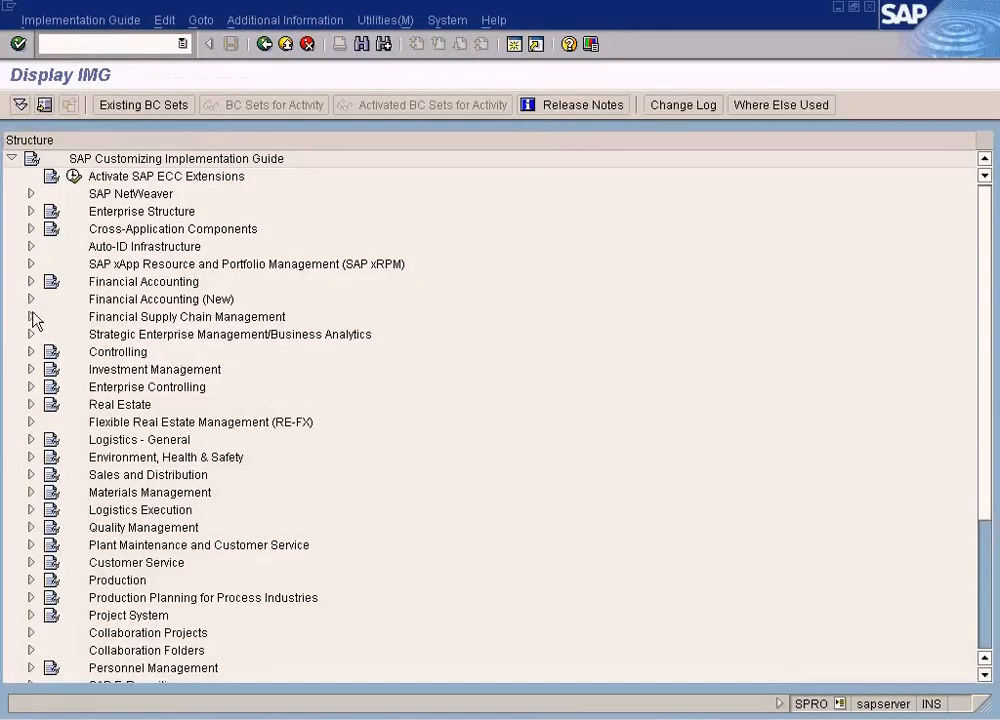
Navigate to Controlling > Profit Center Accounting > Master Data > Profit Center and execute Define Profit Center Groups
click(31, 352)
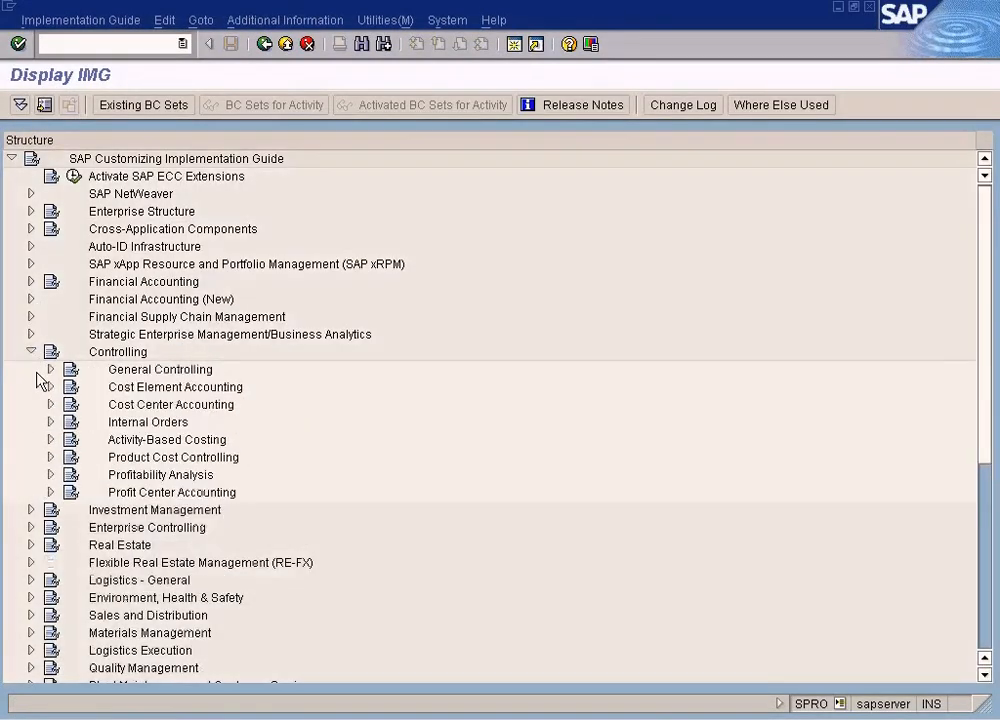
click(52, 492)
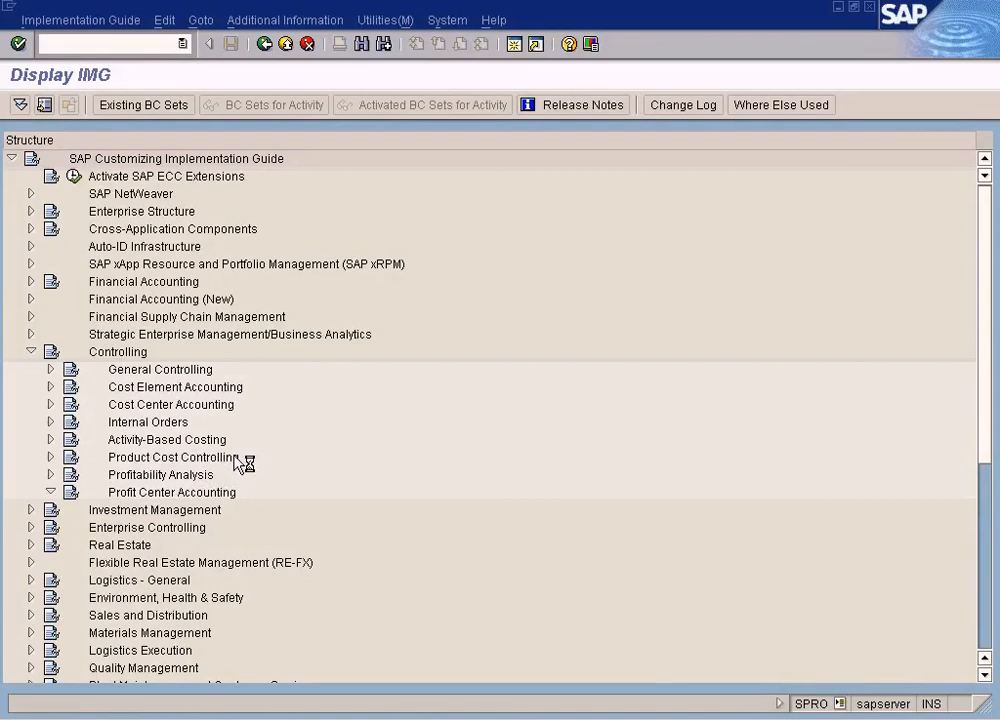
scroll(171, 530, down, 4)
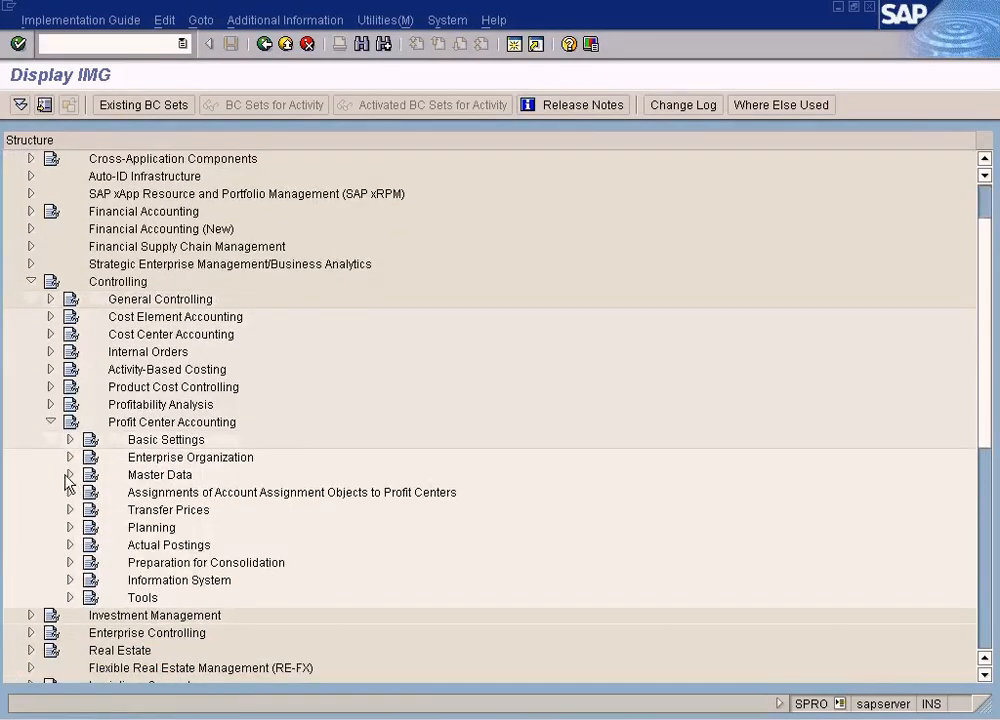
click(70, 475)
click(89, 492)
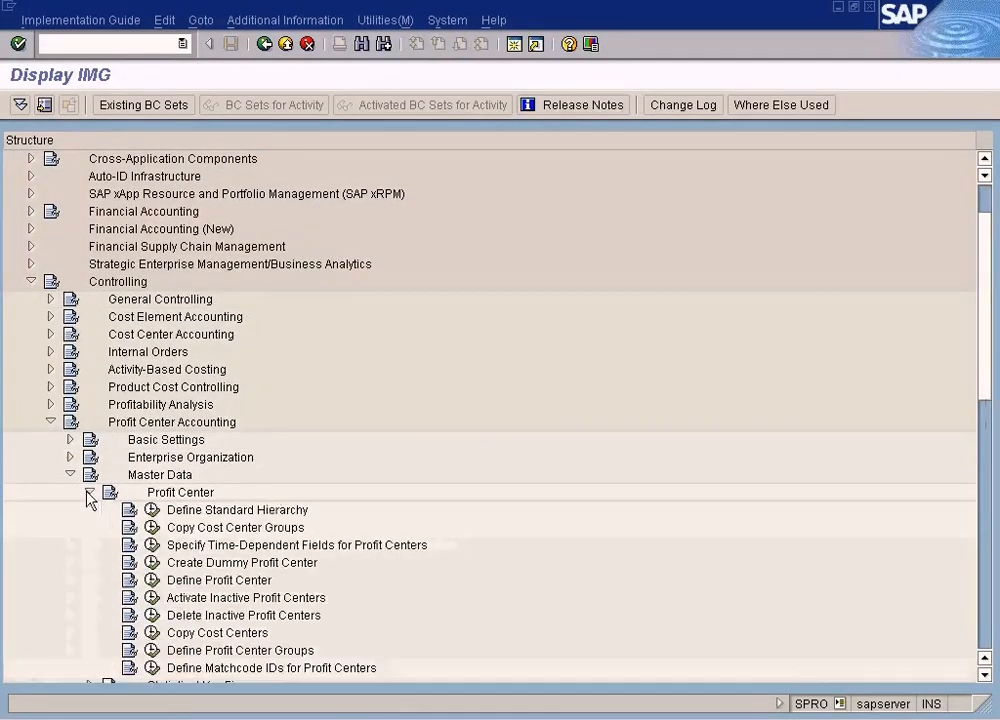
scroll(89, 498, down, 1)
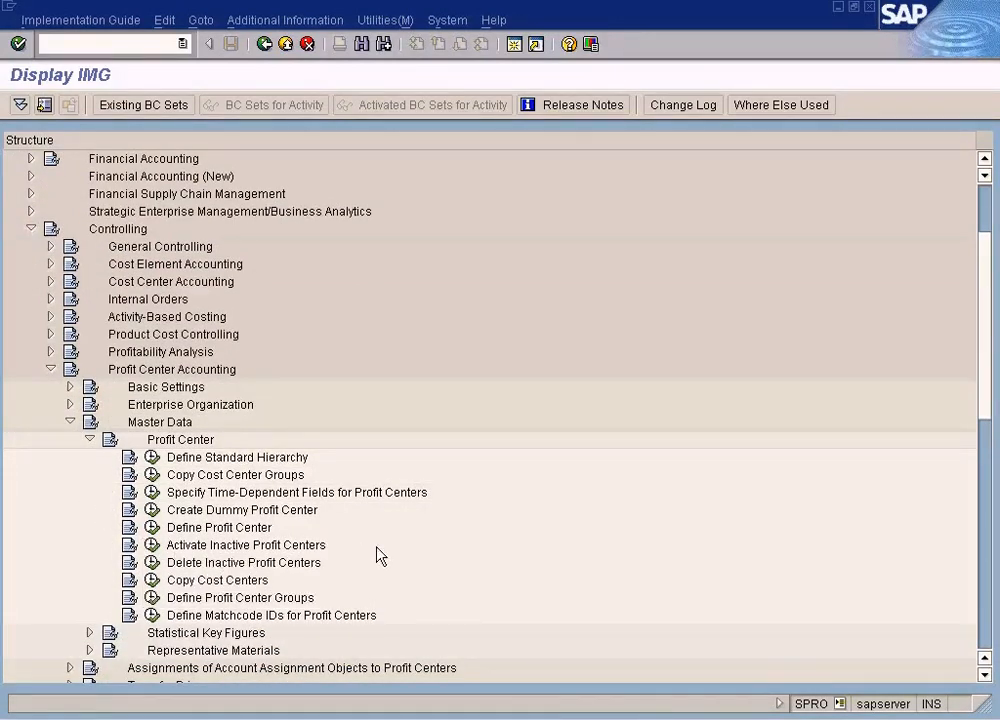
click(176, 599)
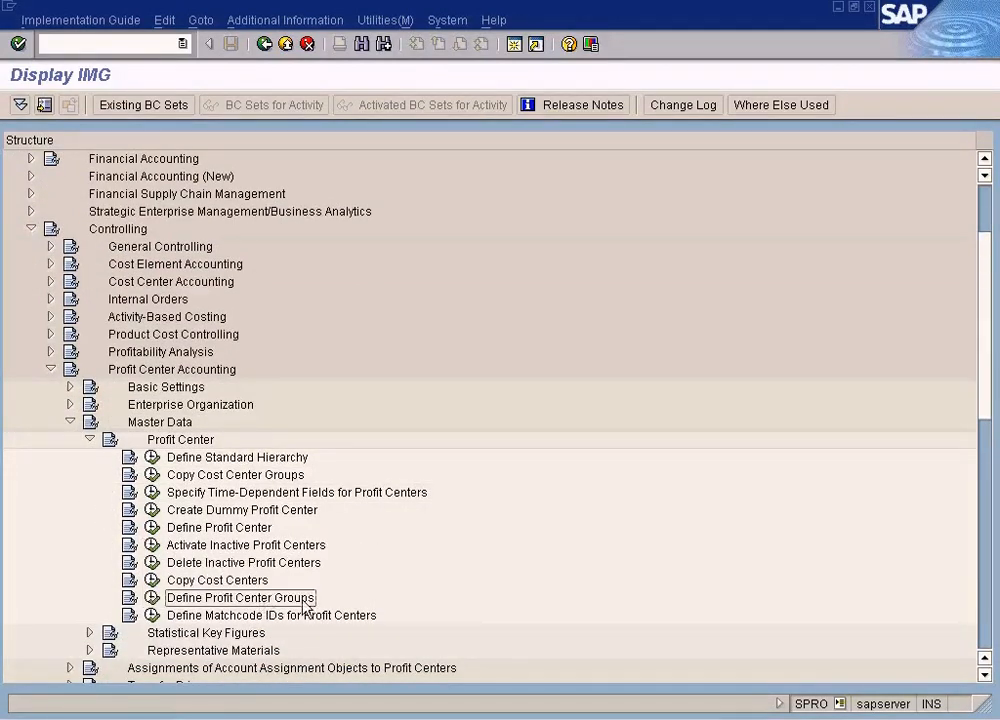
click(151, 598)
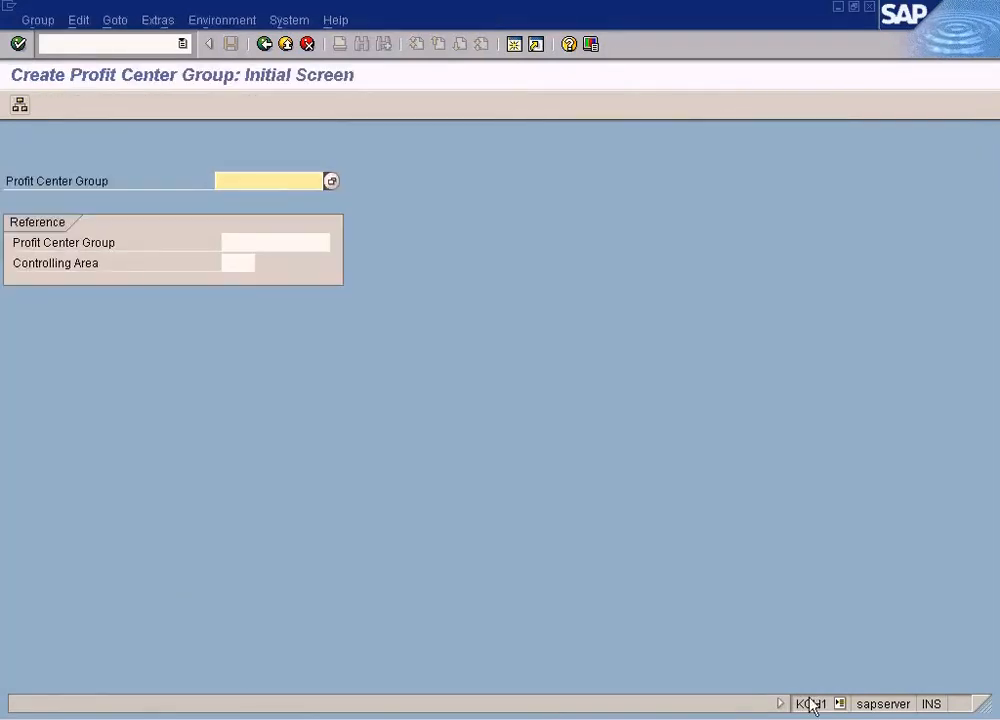
Back out of both open Create Profit Center Group screens
click(264, 46)
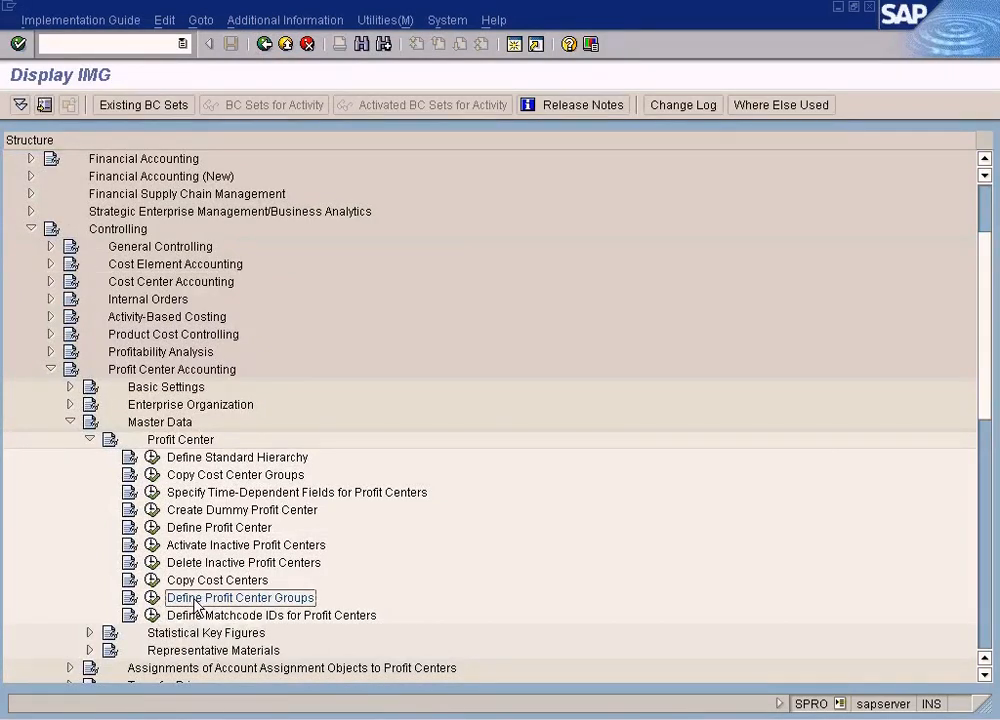
click(350, 719)
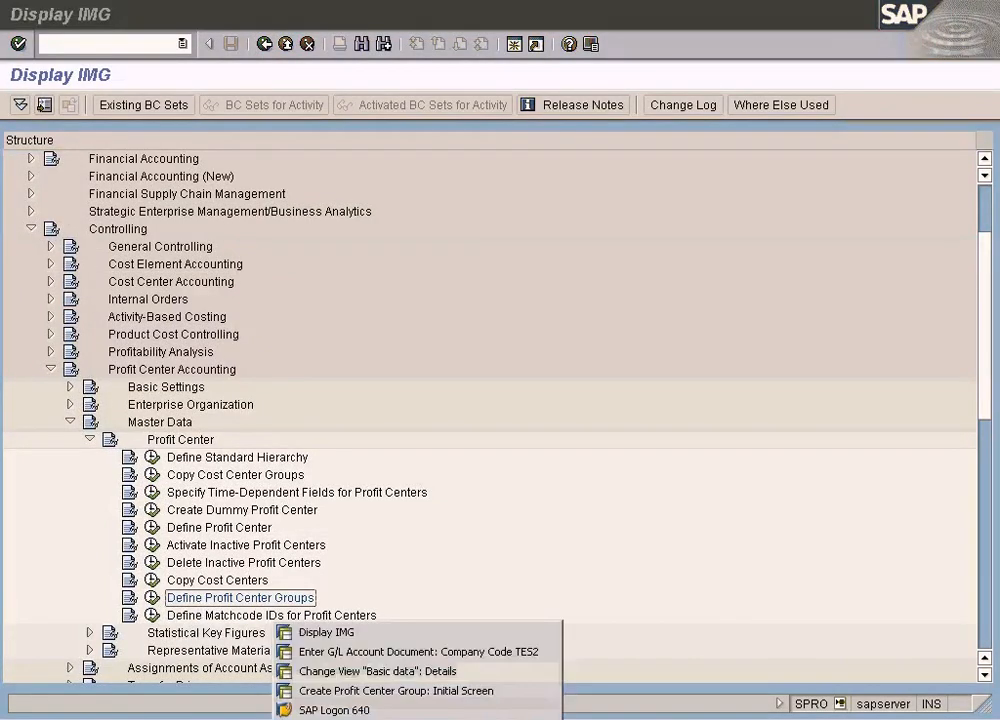
click(358, 690)
click(266, 44)
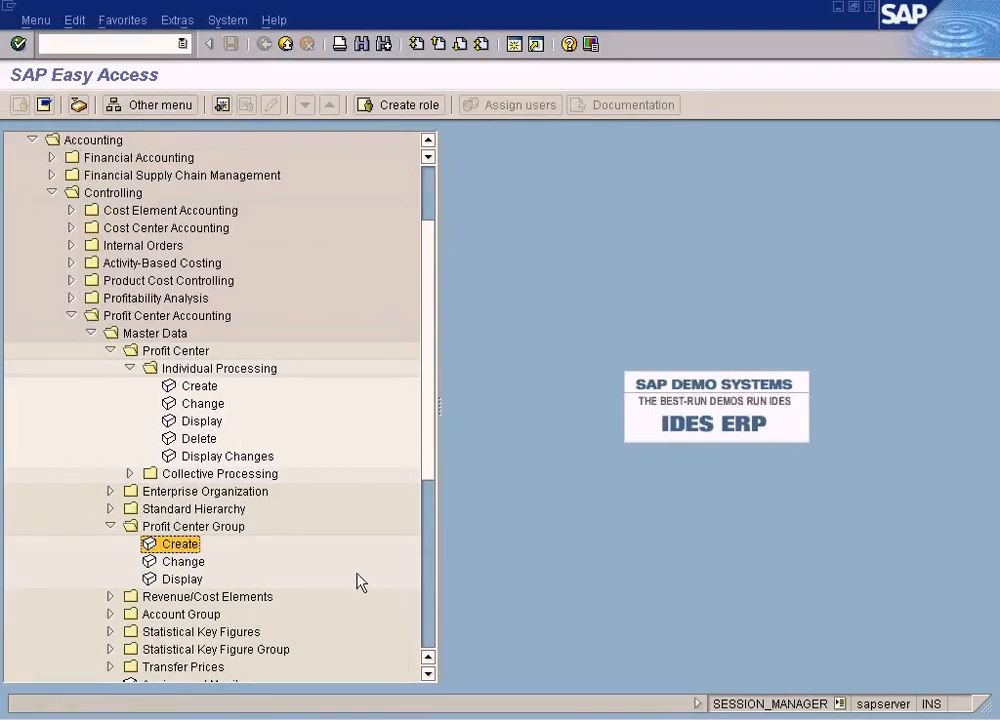
Switch to the IMG session and close its window
click(354, 718)
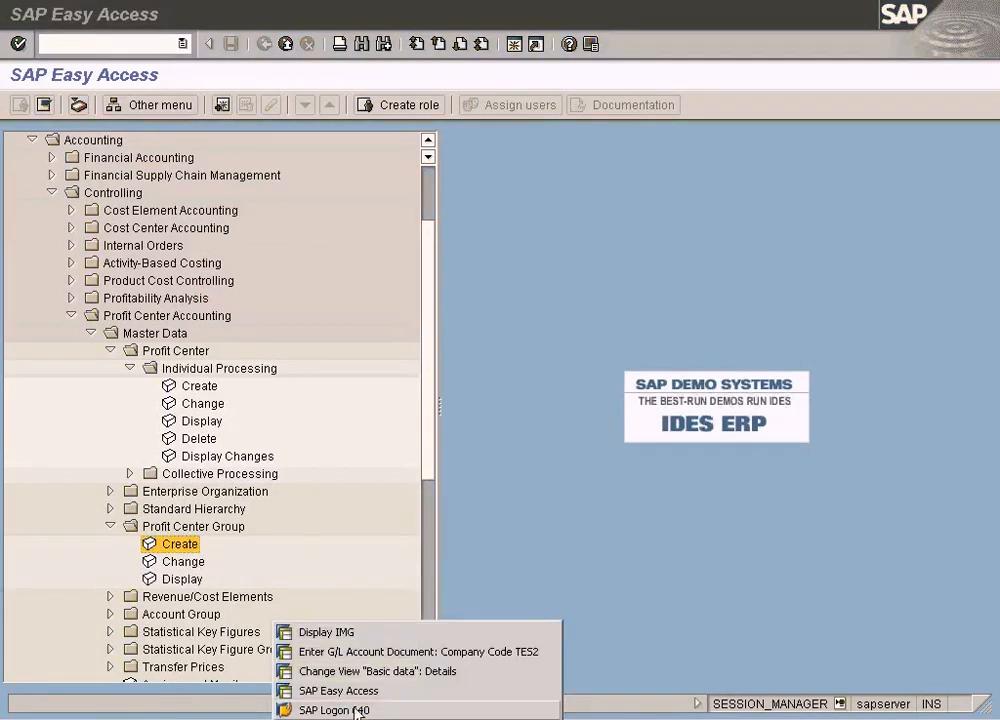
click(300, 570)
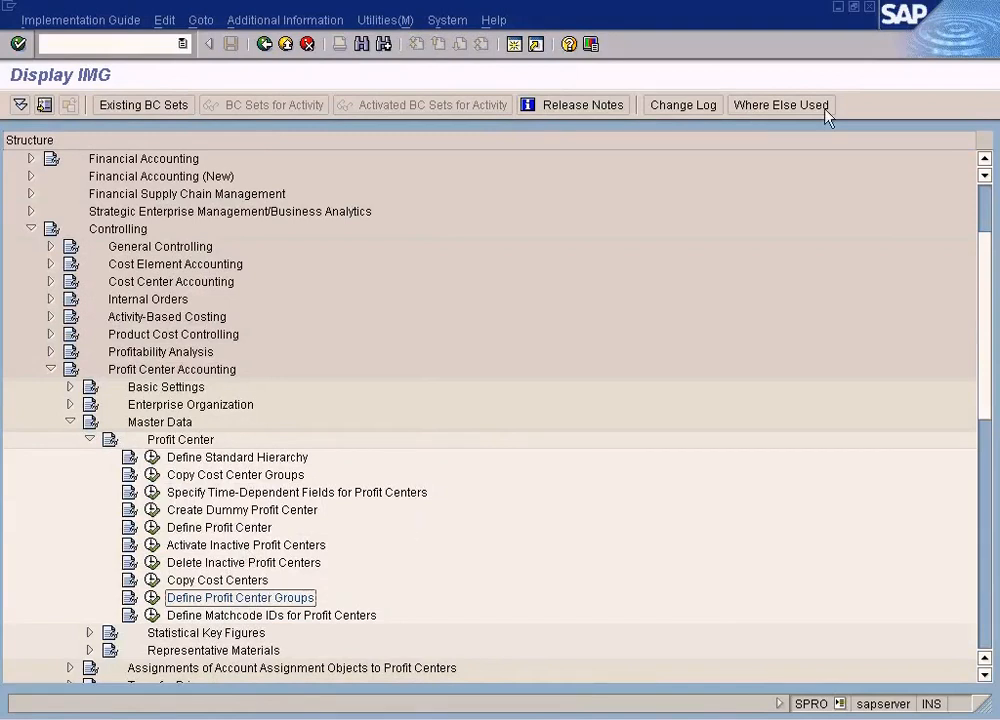
click(870, 8)
Return to Maintain Controlling Area, position the list on sun, and open SUN's component activation settings
click(317, 718)
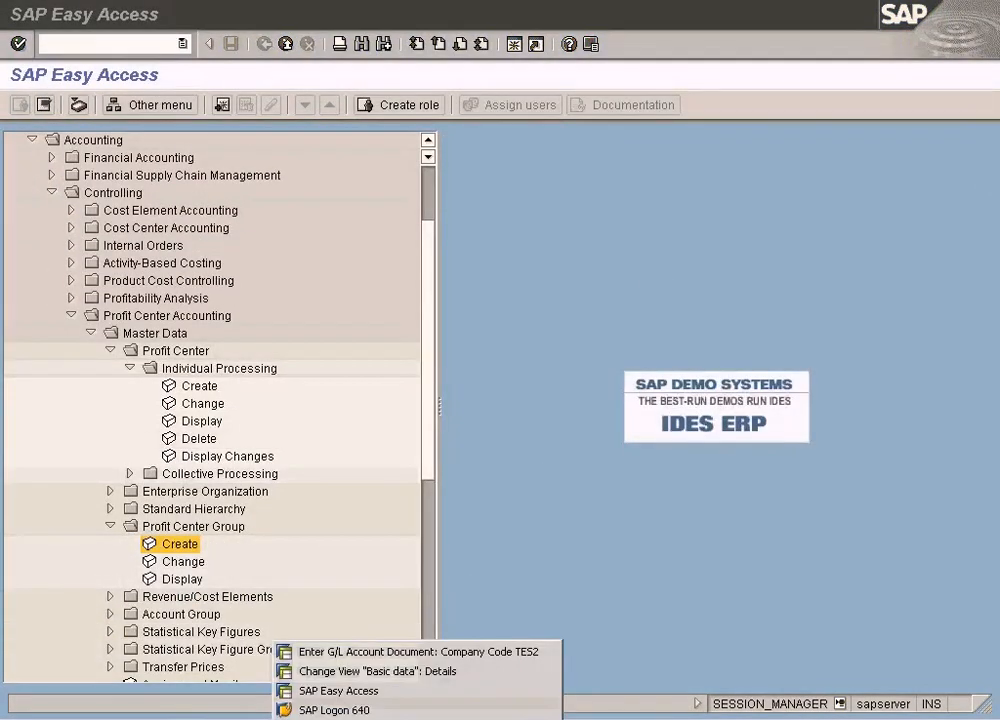
click(374, 676)
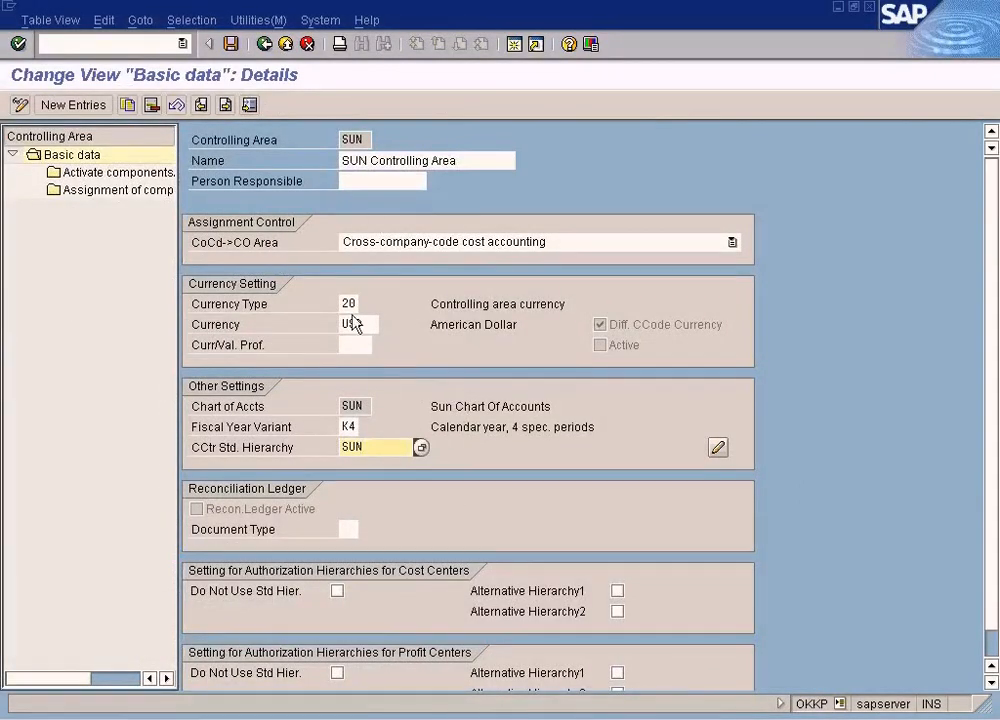
click(266, 44)
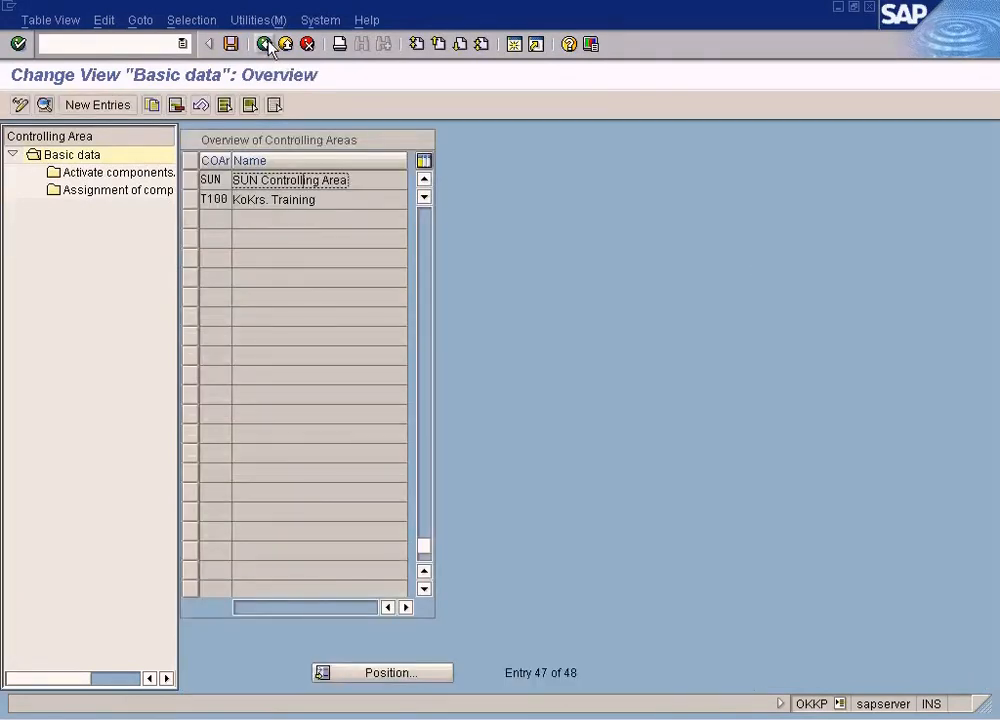
click(266, 44)
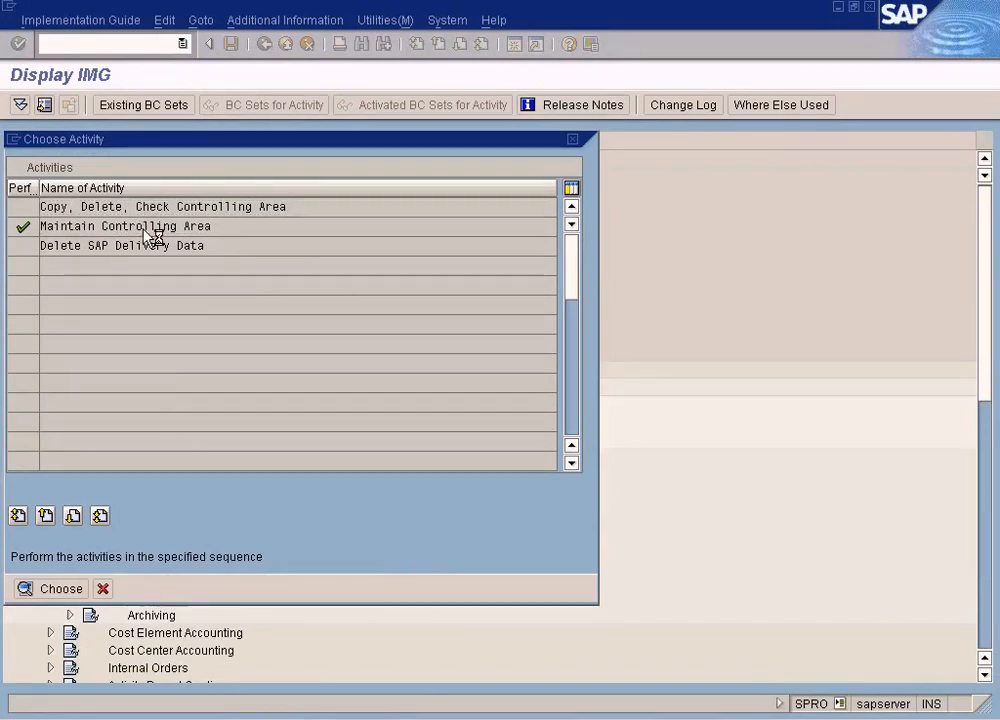
double_click(150, 228)
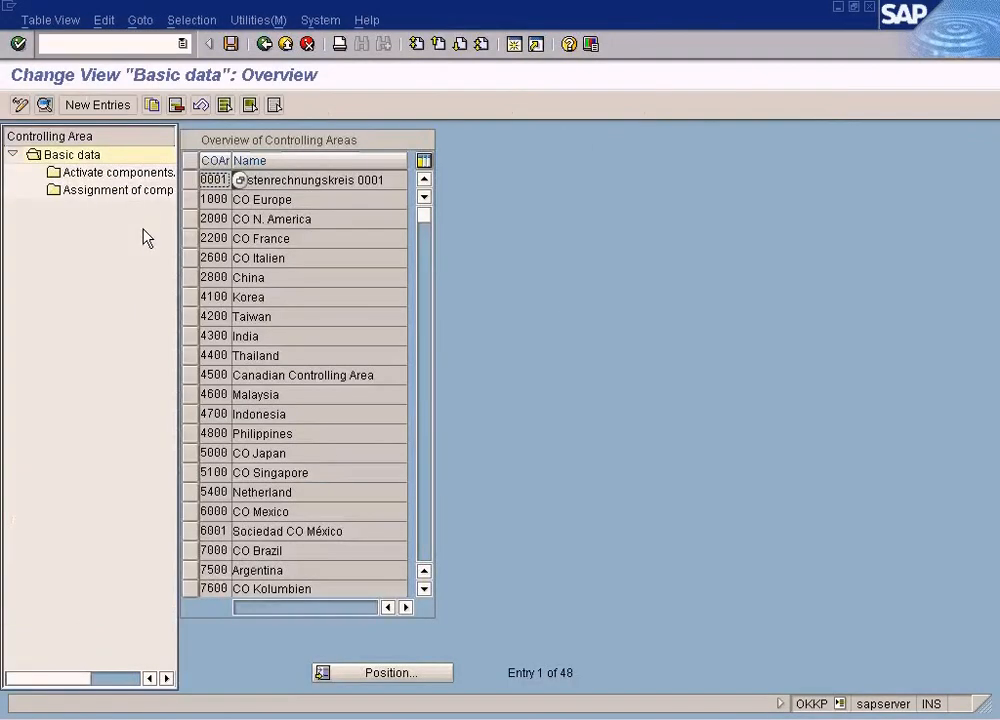
click(379, 667)
text(sun)
key(Return)
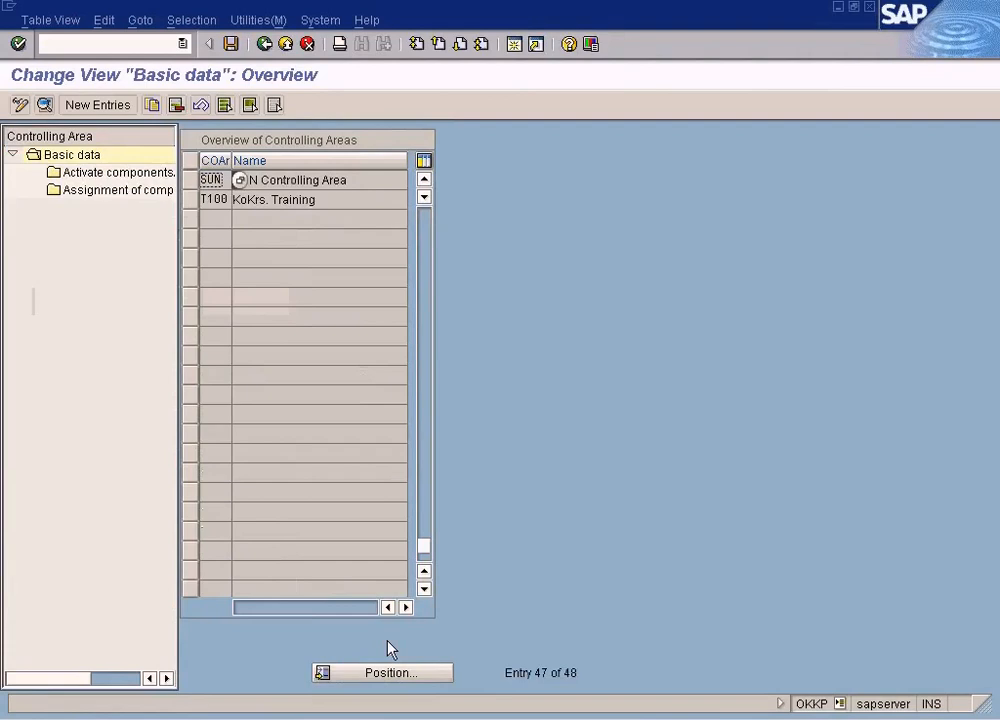
click(190, 181)
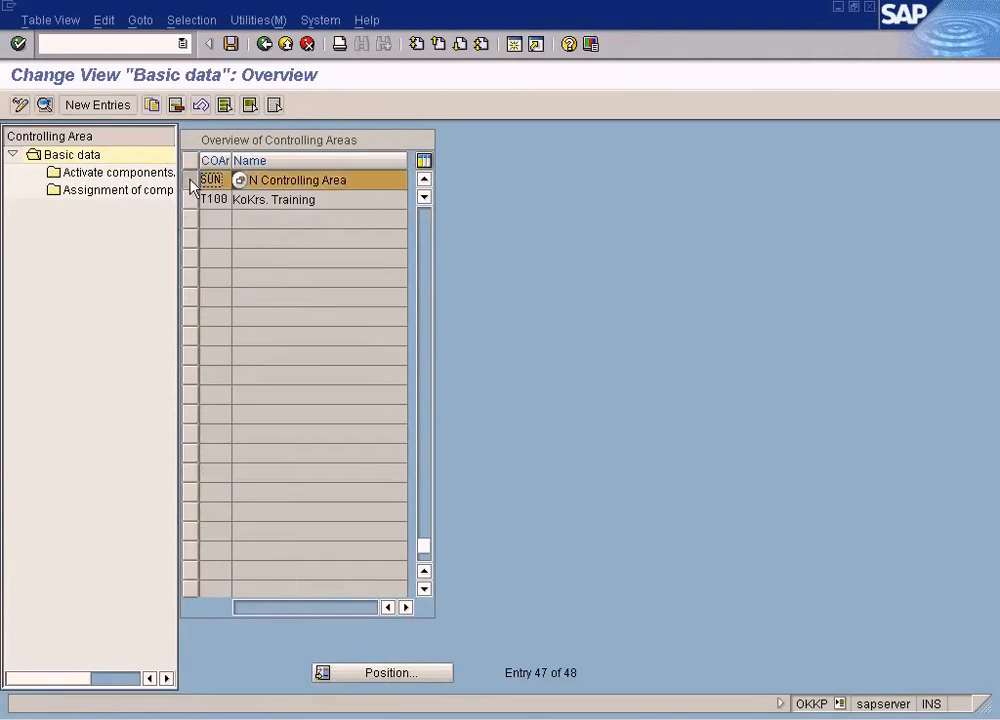
double_click(150, 180)
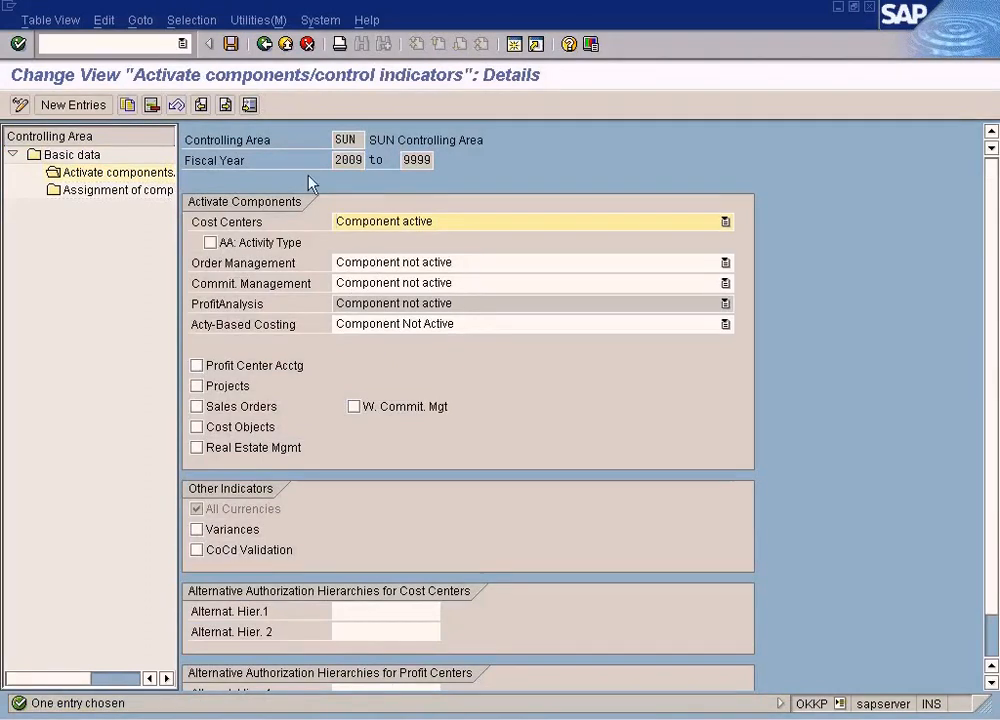
Go back to the activity list, reopen Maintain Controlling Area positioned on sun, and examine its basic data
click(265, 44)
click(265, 44)
click(265, 44)
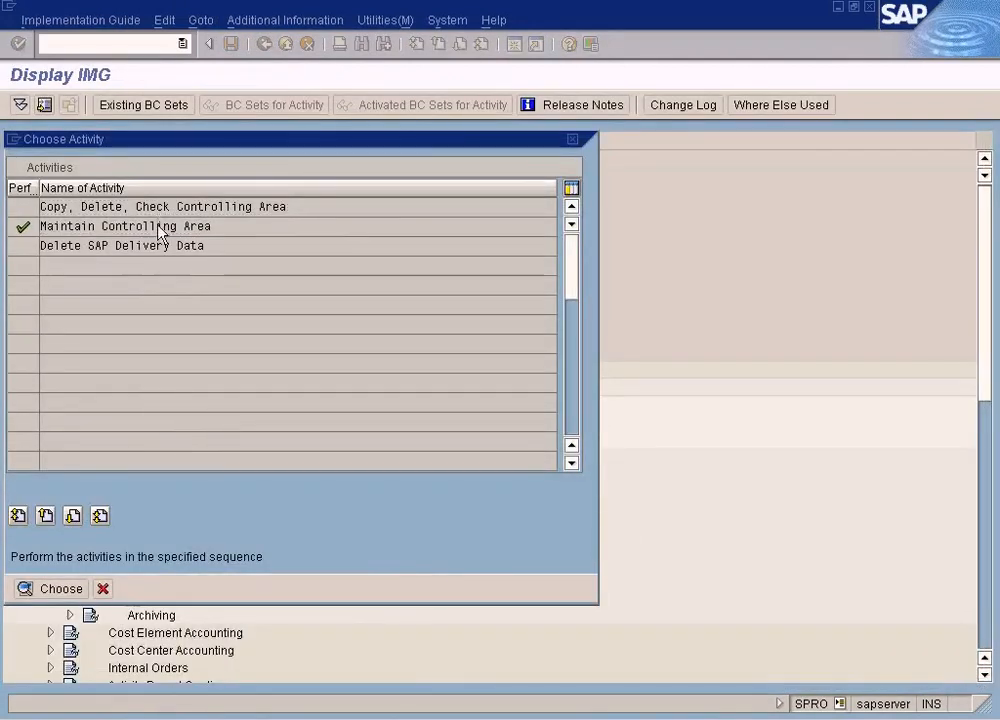
double_click(167, 227)
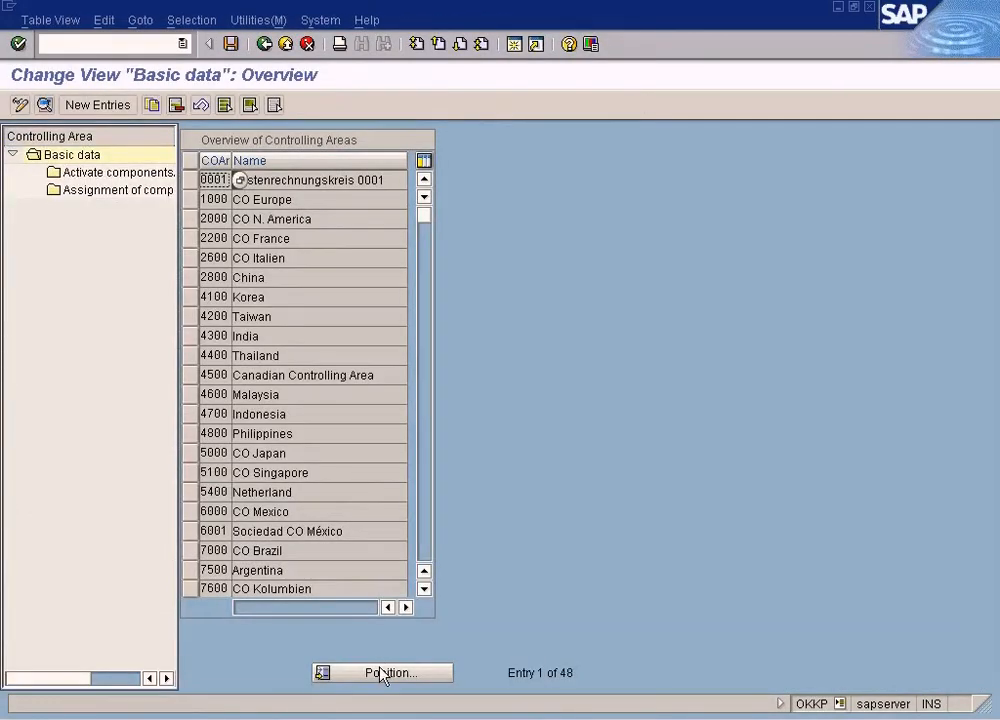
click(380, 674)
text(sun)
key(Return)
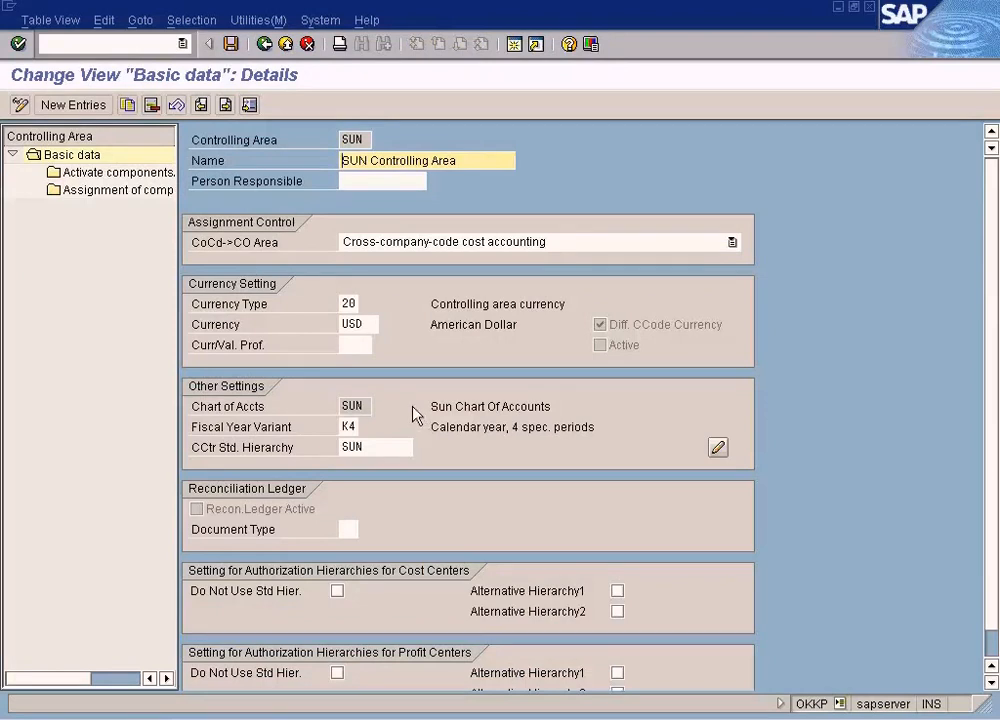
scroll(413, 407, down, 2)
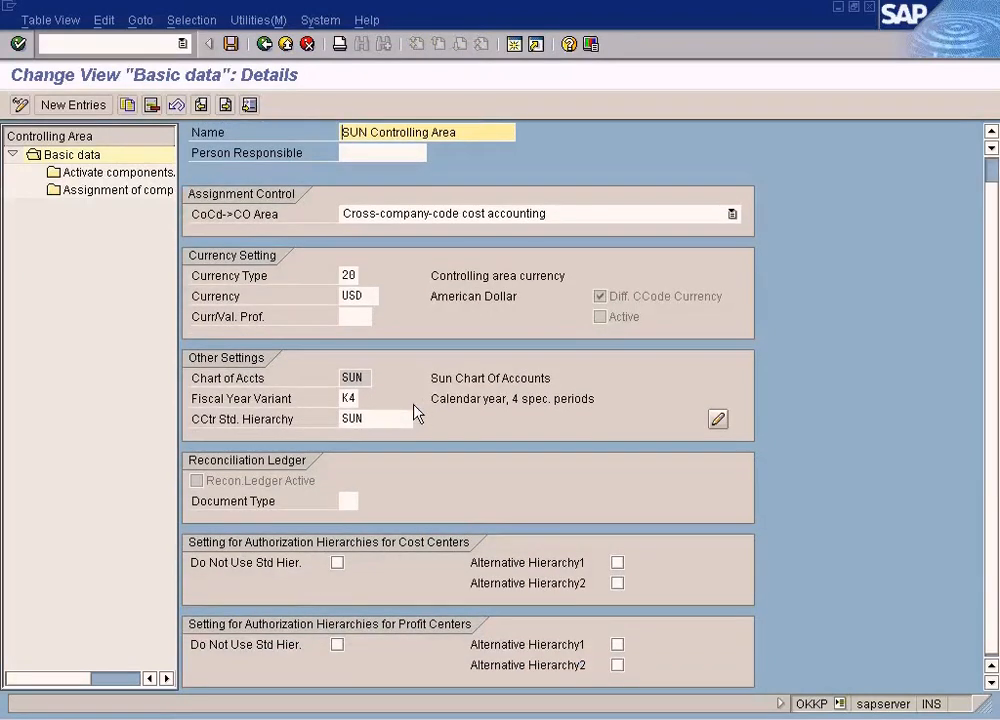
scroll(417, 413, up, 1)
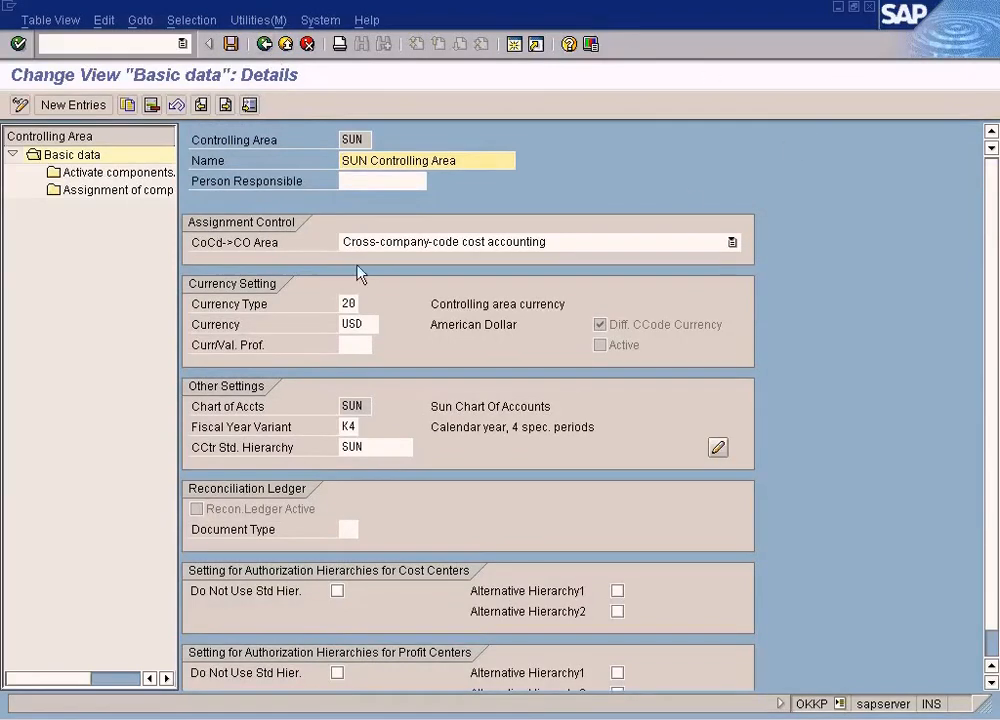
Switch to the SAP Easy Access session and create profit center group VEHICLES with the description Vehicles, then save it
click(360, 718)
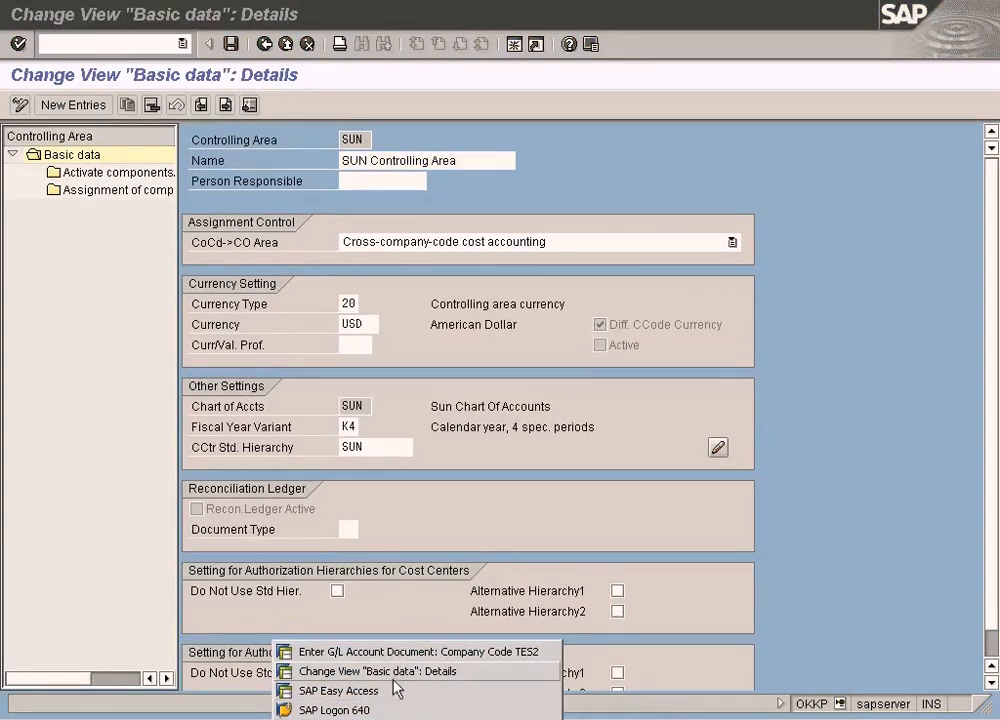
click(389, 692)
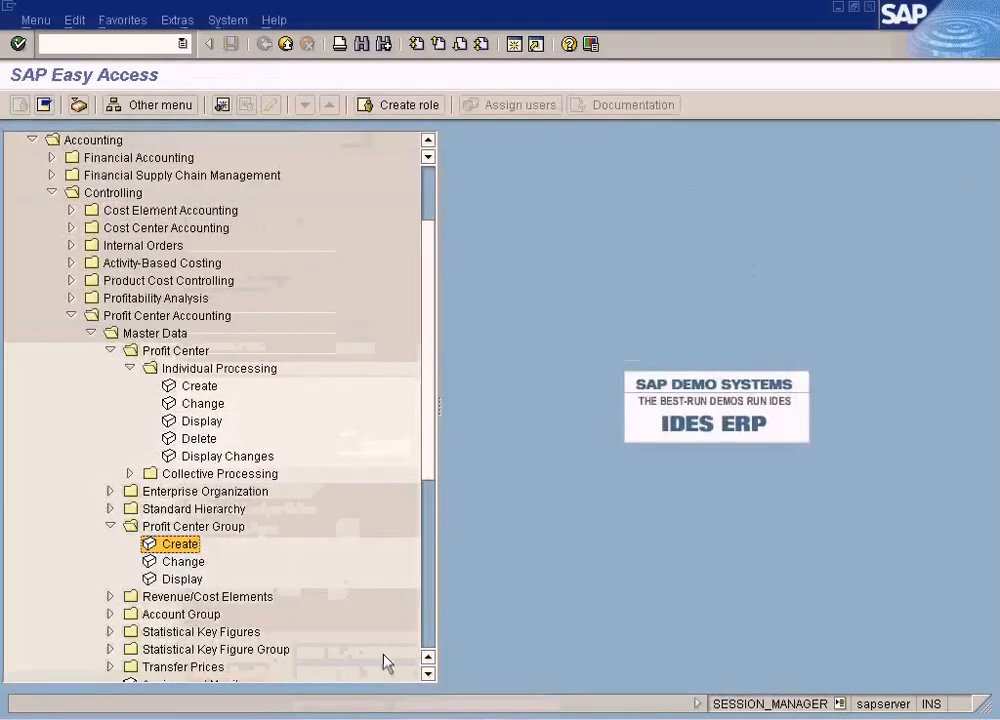
double_click(182, 546)
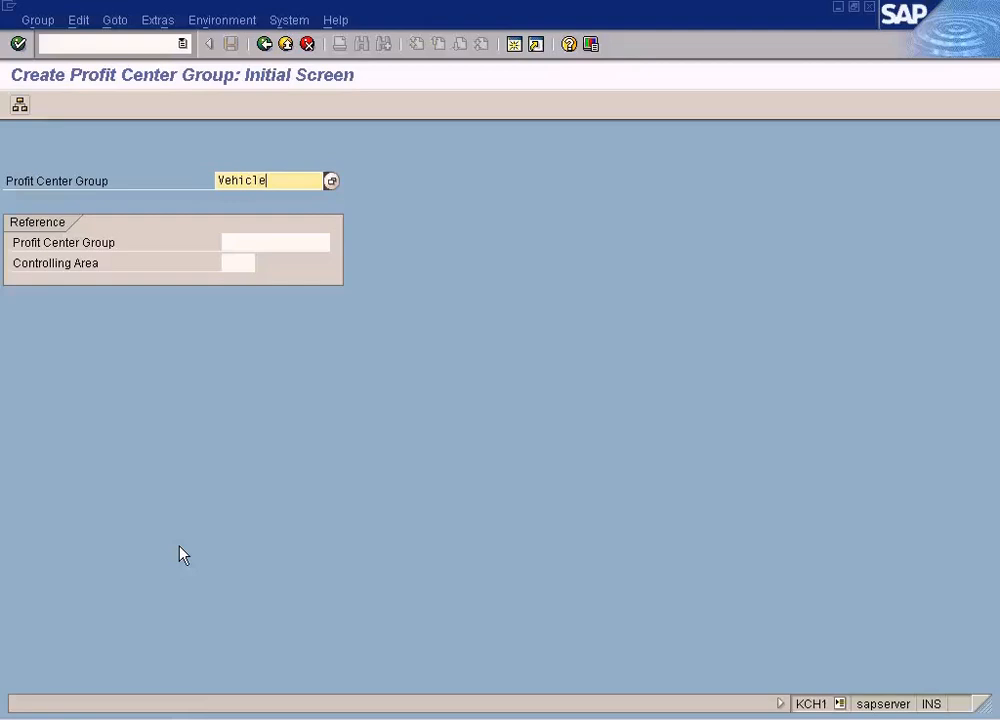
text(Vehicles)
key(Return)
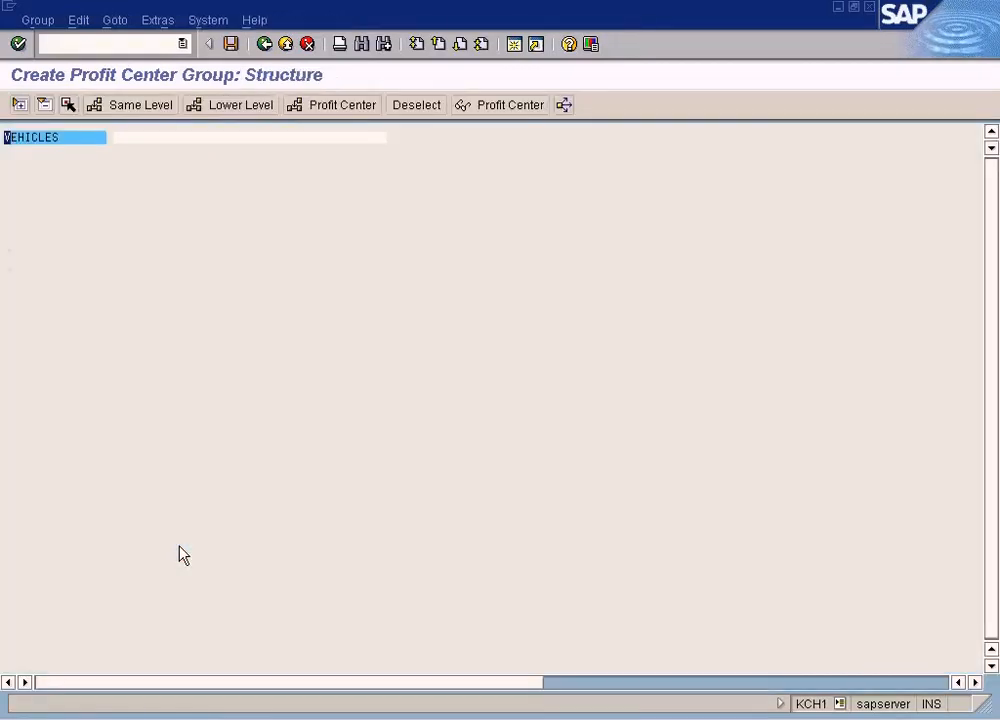
click(150, 137)
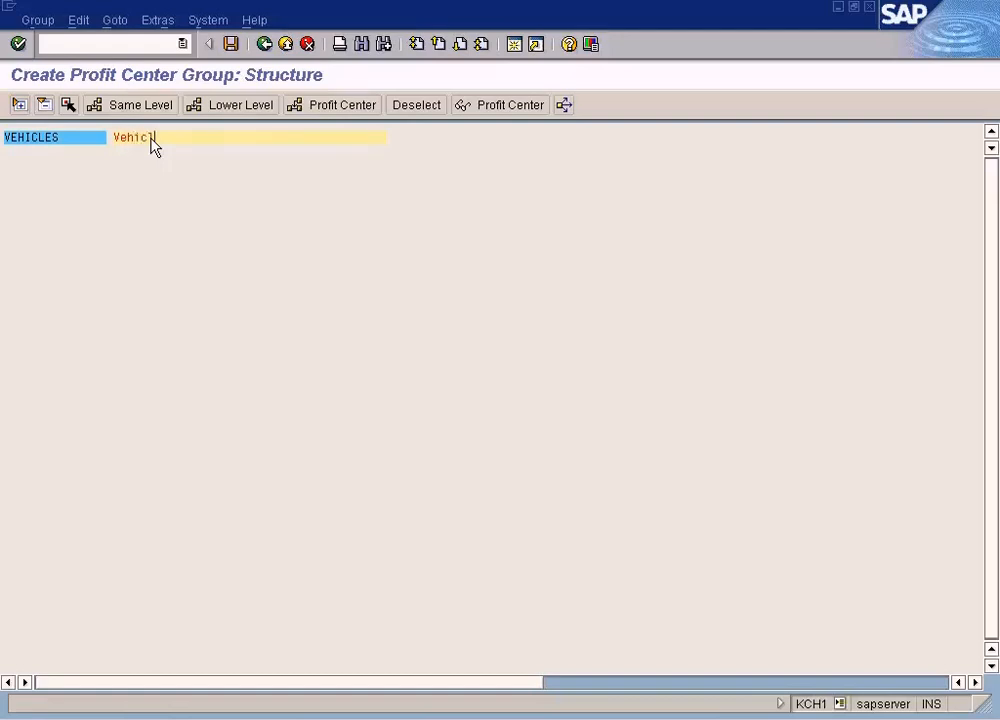
text(Vehicles)
click(230, 45)
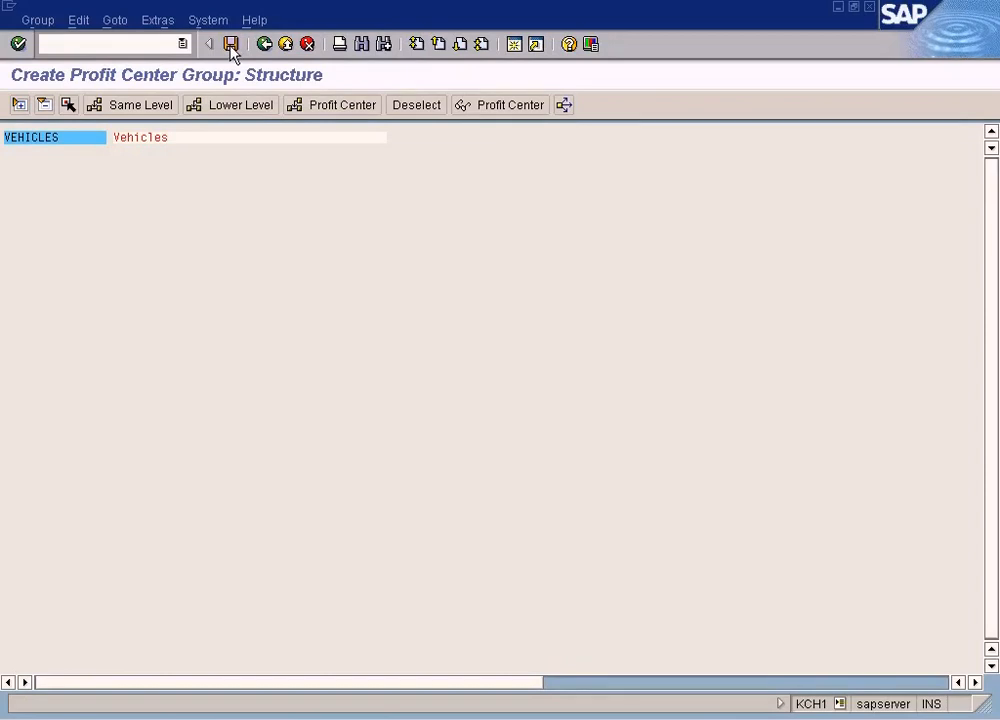
Leave the group screens and open Create Profit Center for profit center CARS in controlling area SUN
click(264, 45)
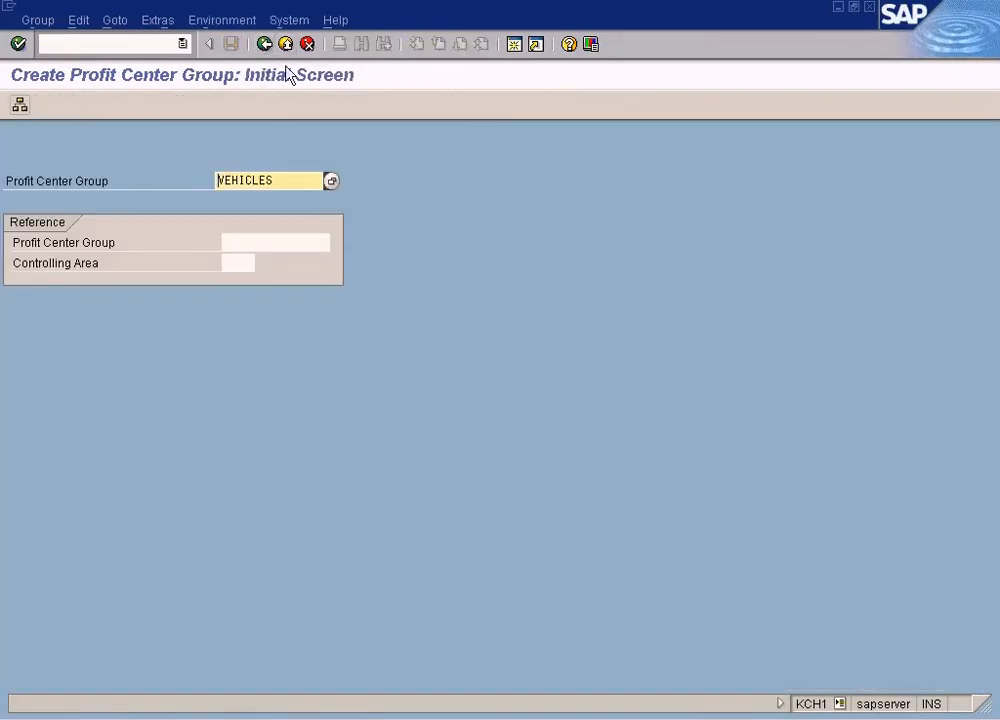
click(286, 45)
click(198, 388)
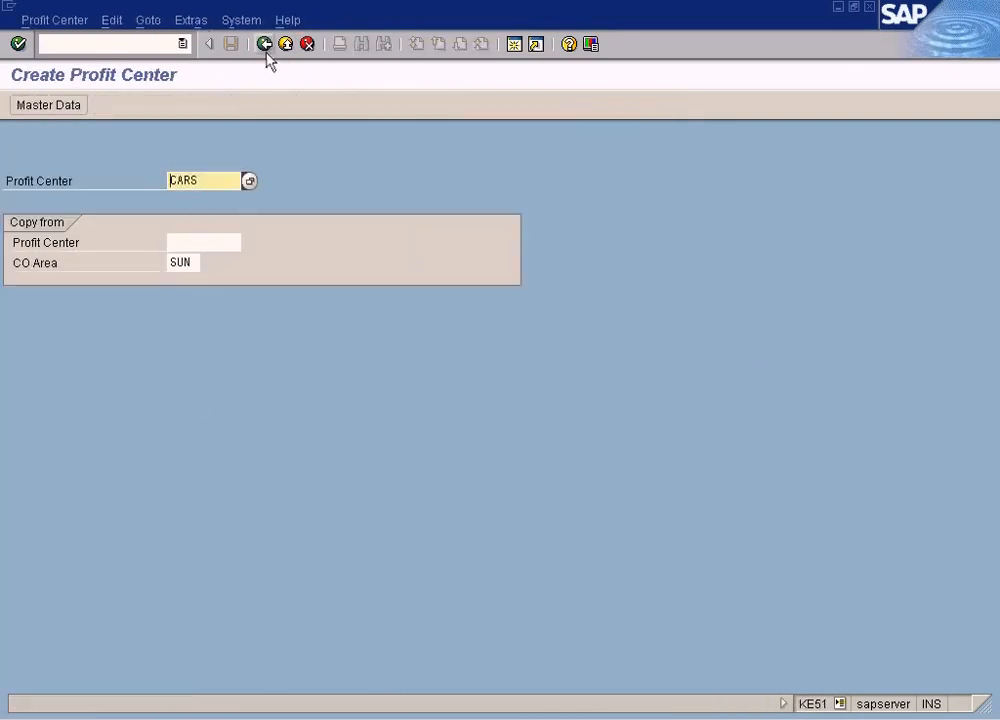
click(264, 44)
click(140, 317)
click(140, 335)
click(145, 352)
click(212, 369)
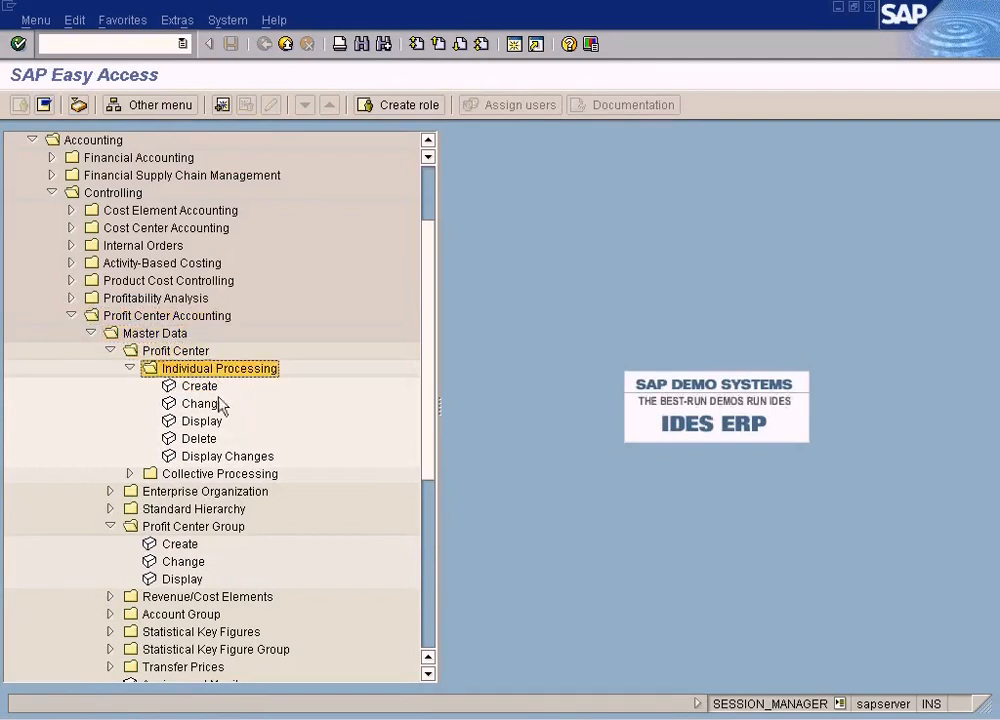
double_click(199, 386)
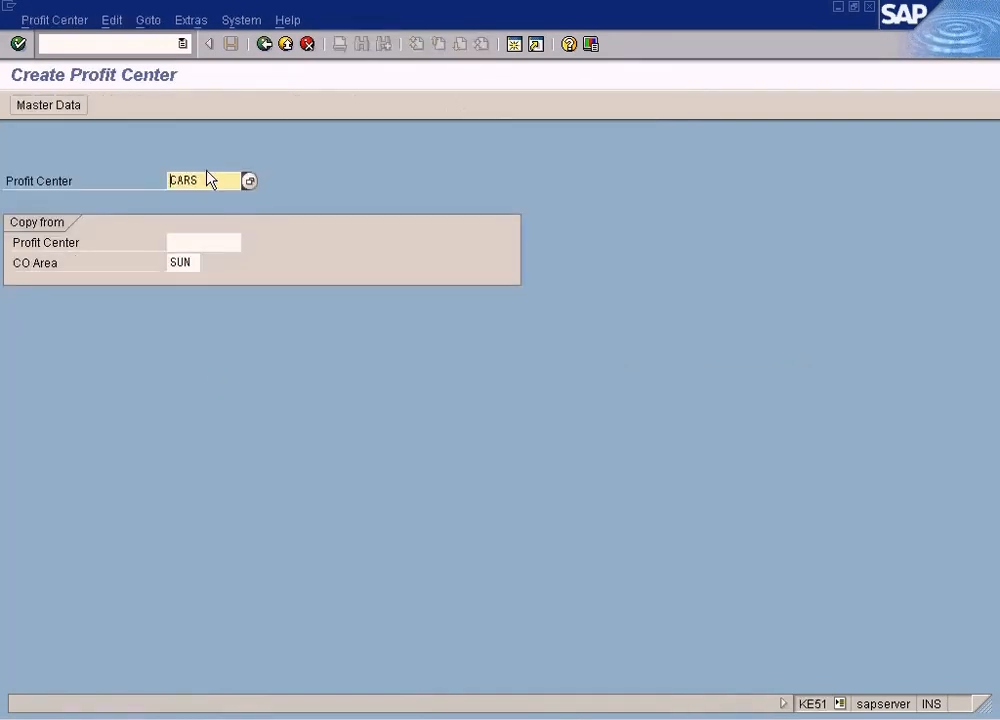
key(Return)
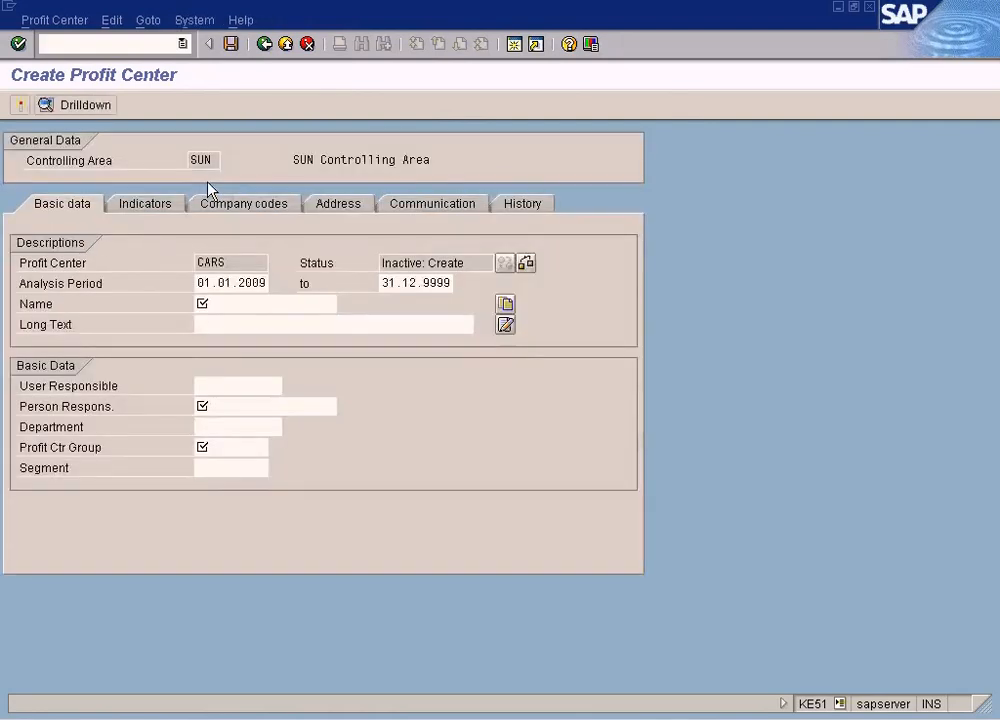
Enter Cars as the profit center's name and Manager as the person responsible
click(233, 305)
text(Cars)
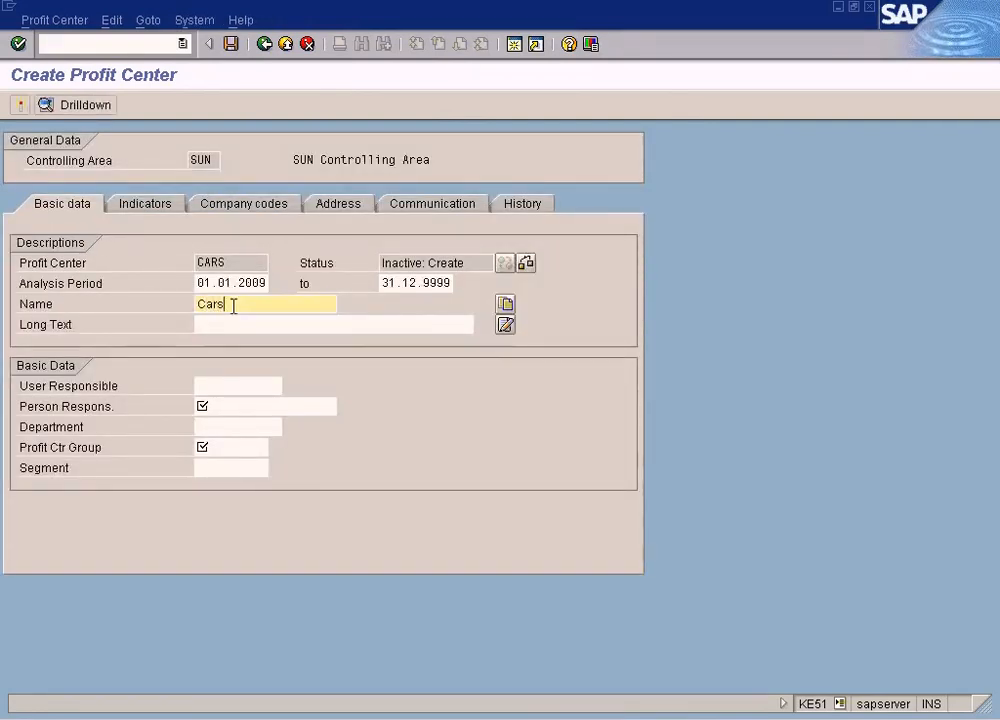
click(232, 407)
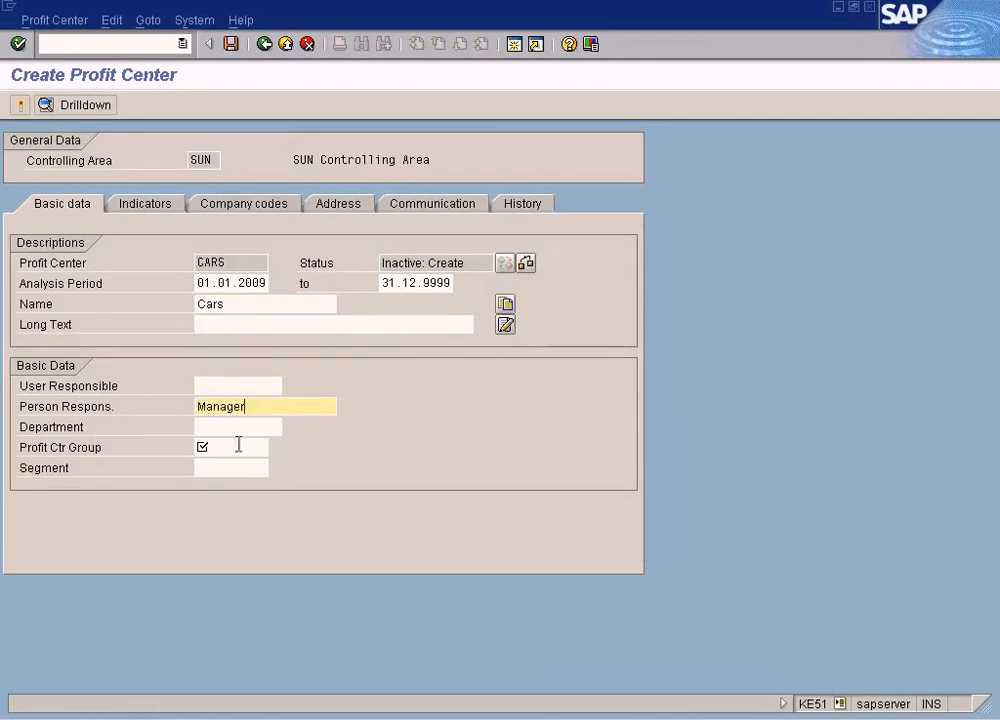
Try to look up available profit center groups for the Profit Ctr Group field and open the message's help
click(240, 446)
click(276, 447)
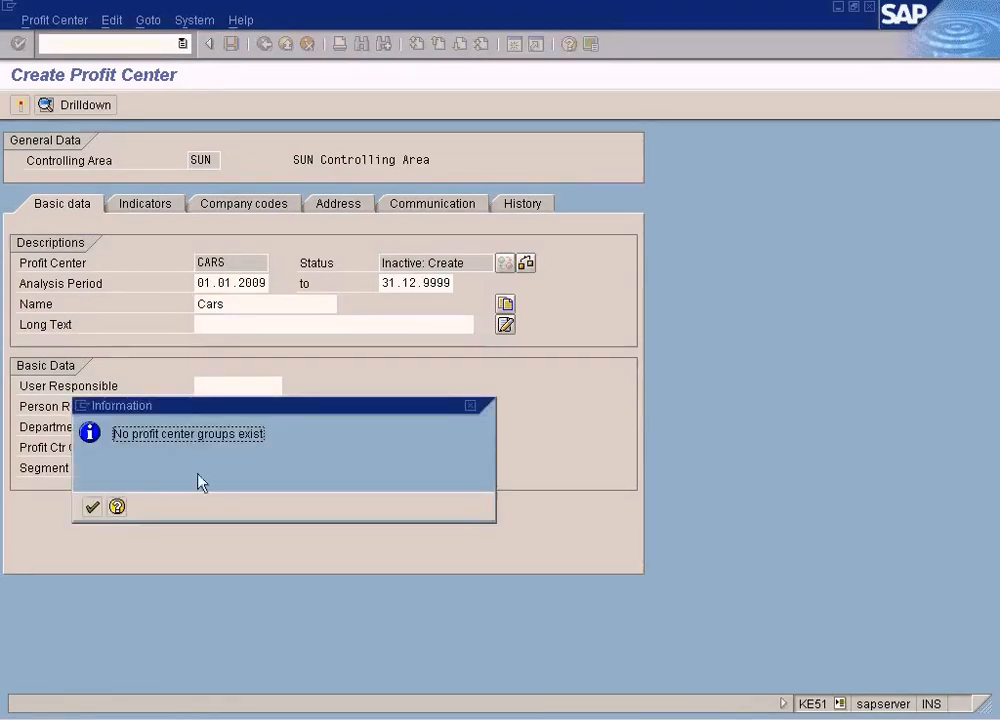
click(93, 507)
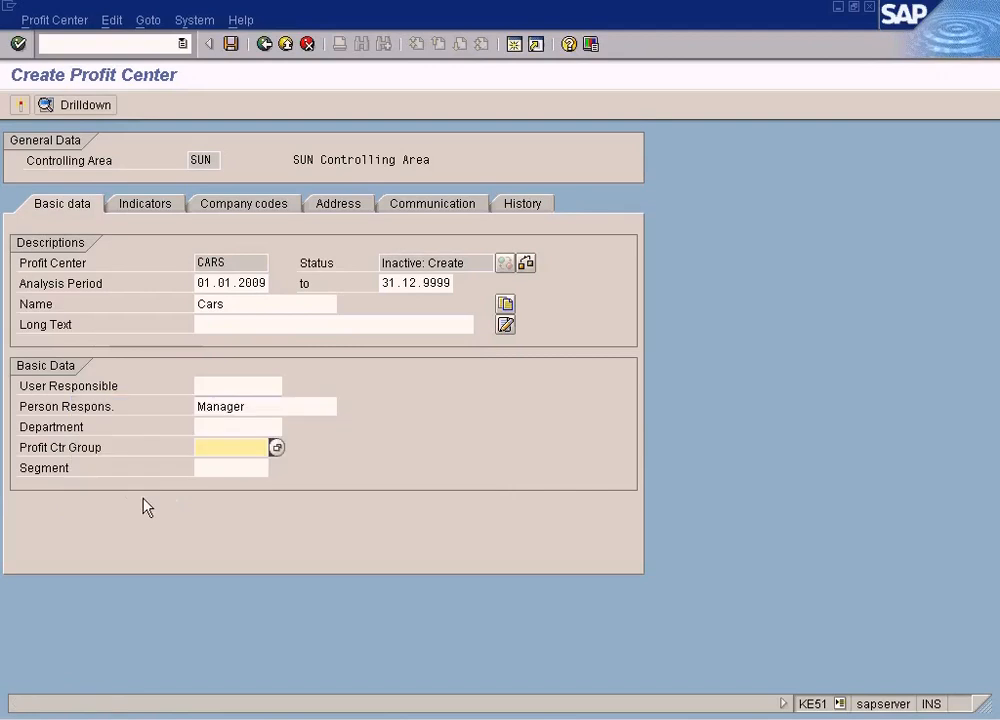
click(276, 448)
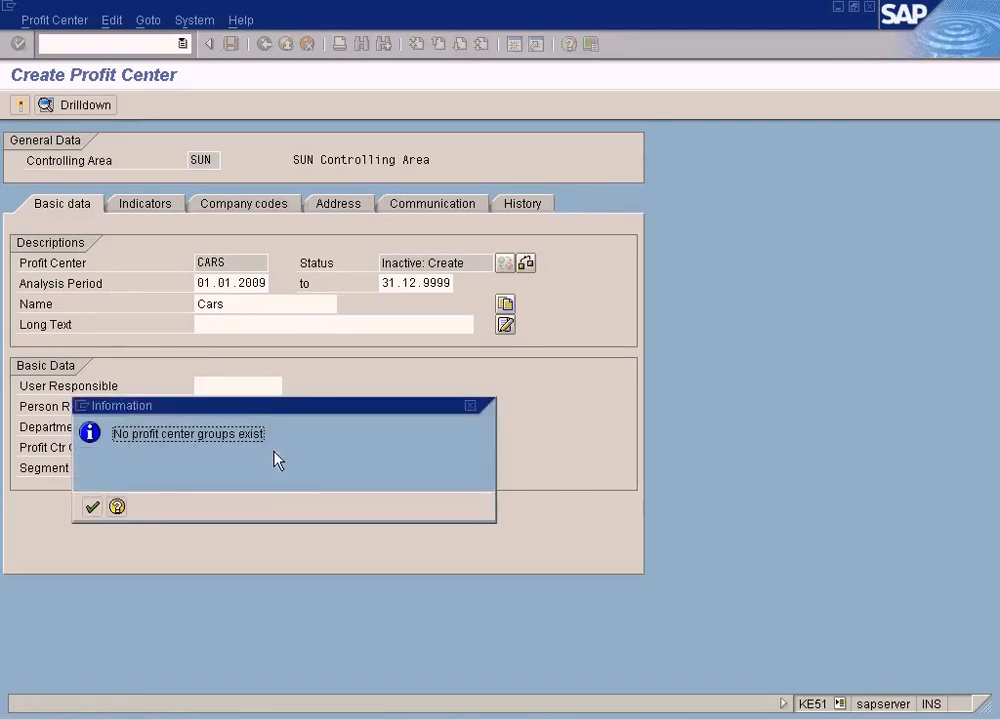
click(117, 507)
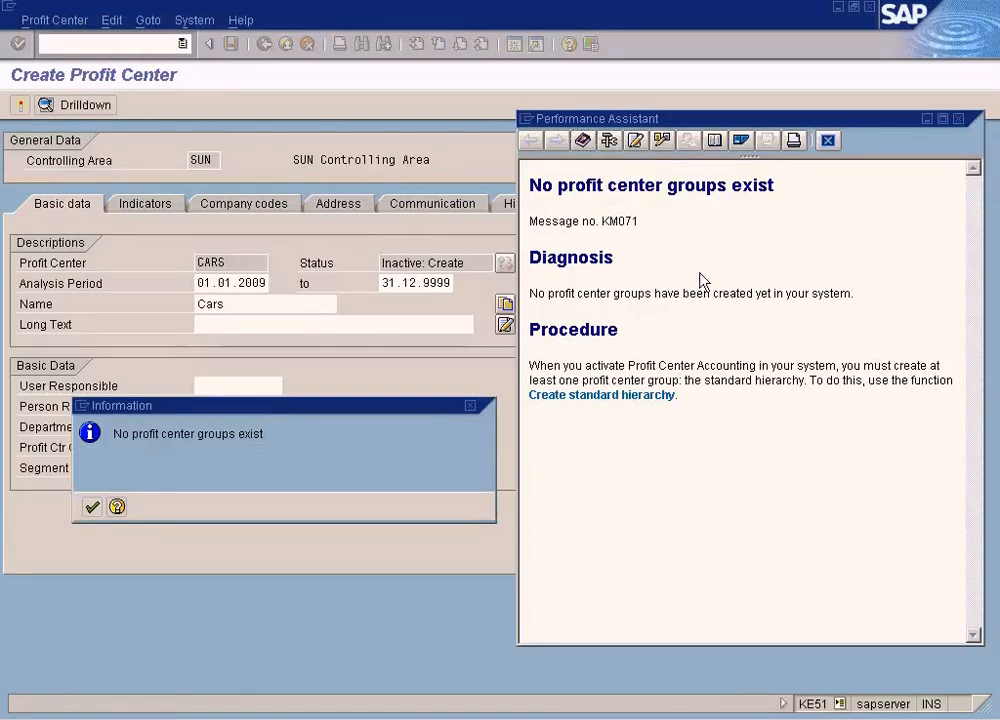
Follow the help links to examine SUN's EC-PCA controlling area settings and standard hierarchy, then close the help
click(652, 396)
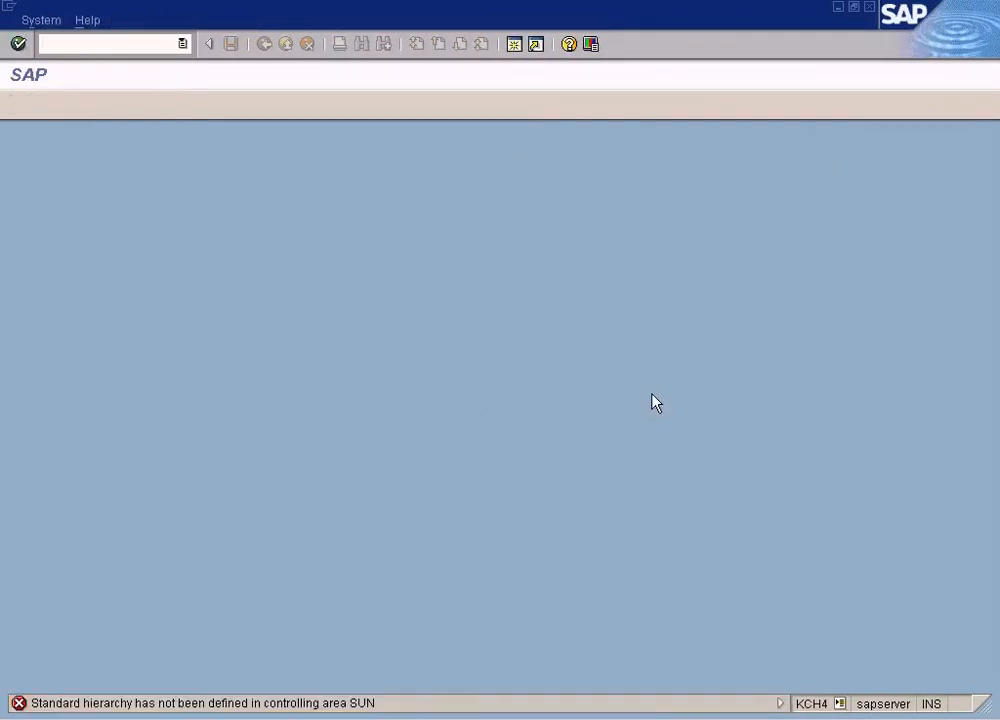
double_click(230, 704)
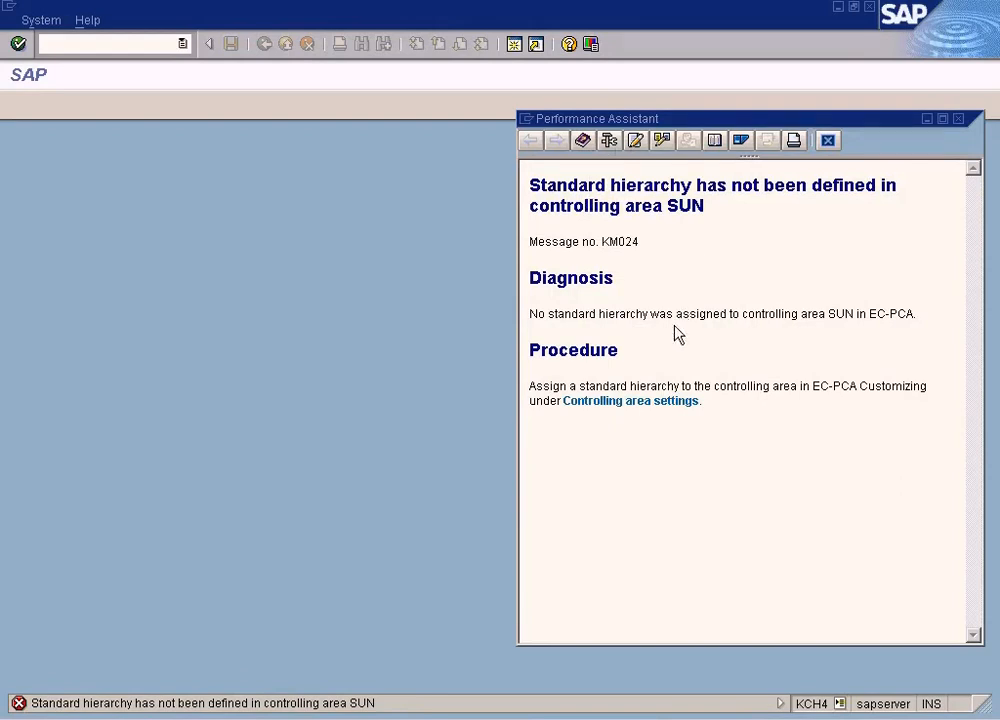
click(639, 405)
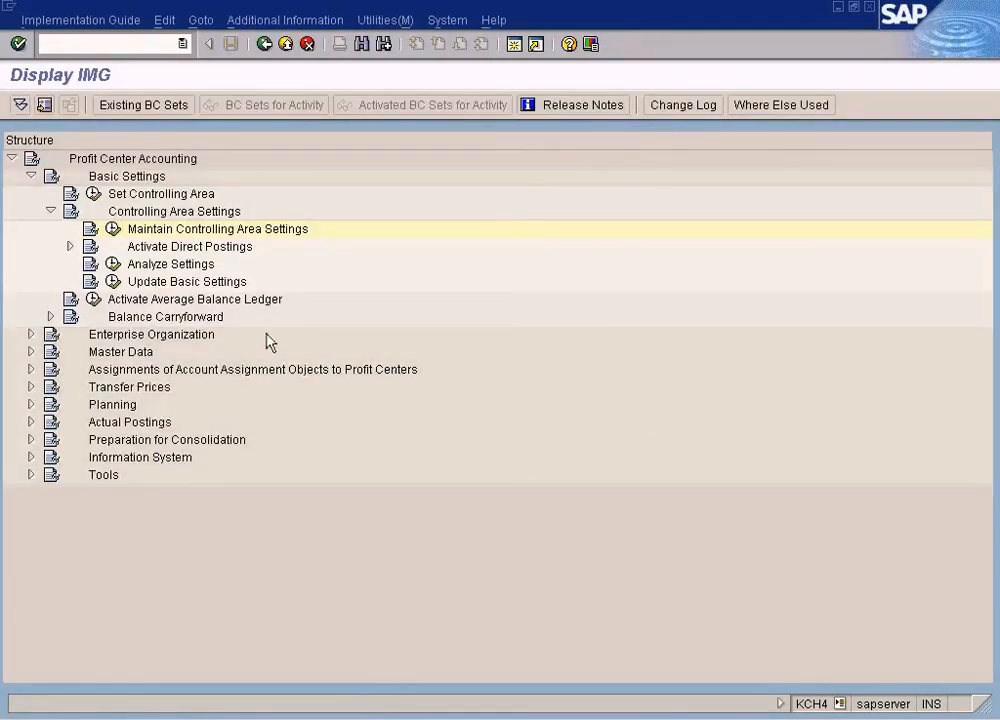
click(111, 229)
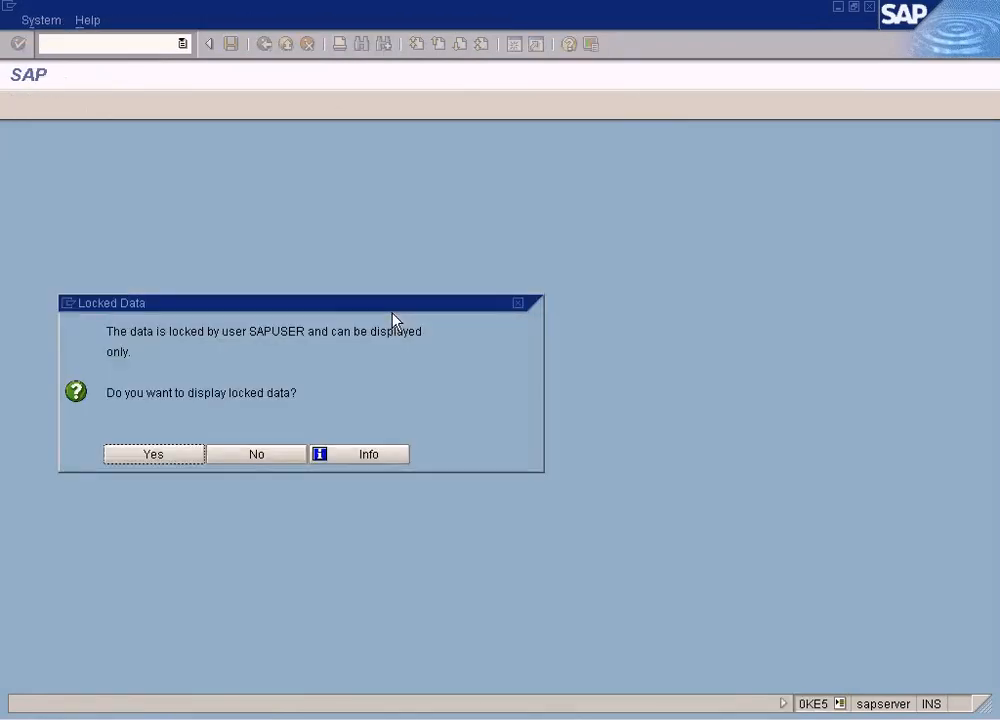
click(154, 455)
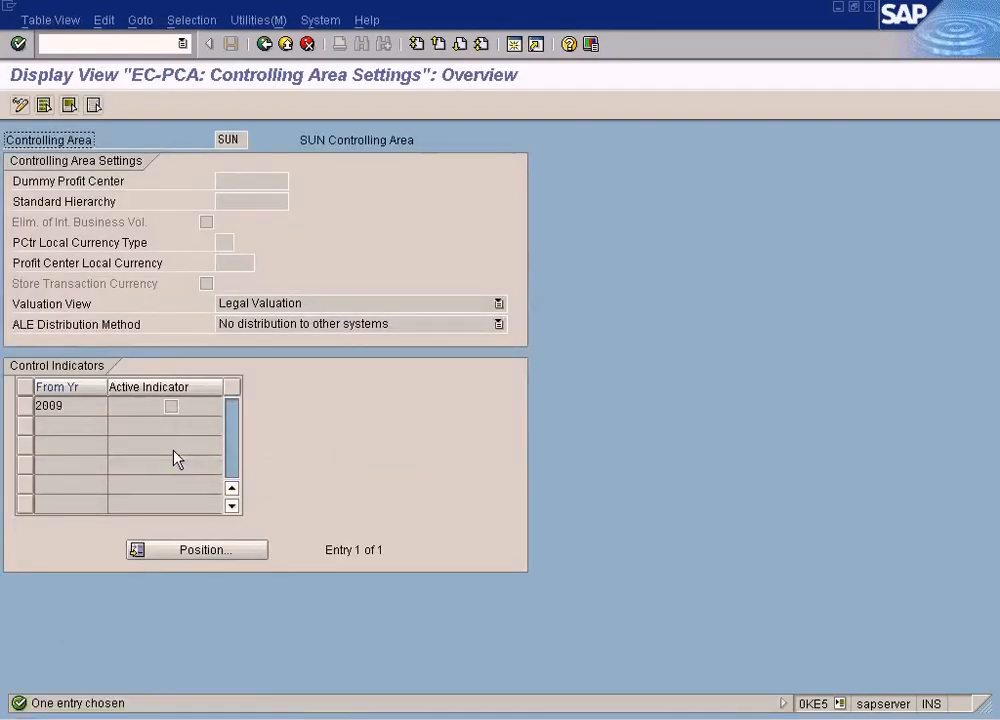
click(243, 204)
click(266, 44)
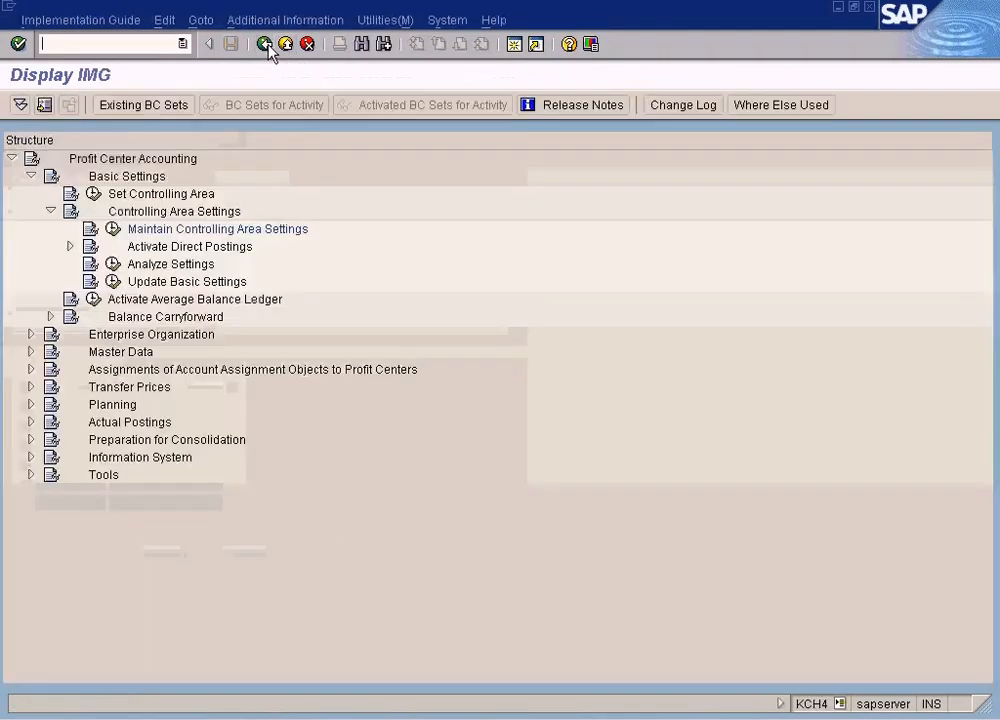
click(267, 45)
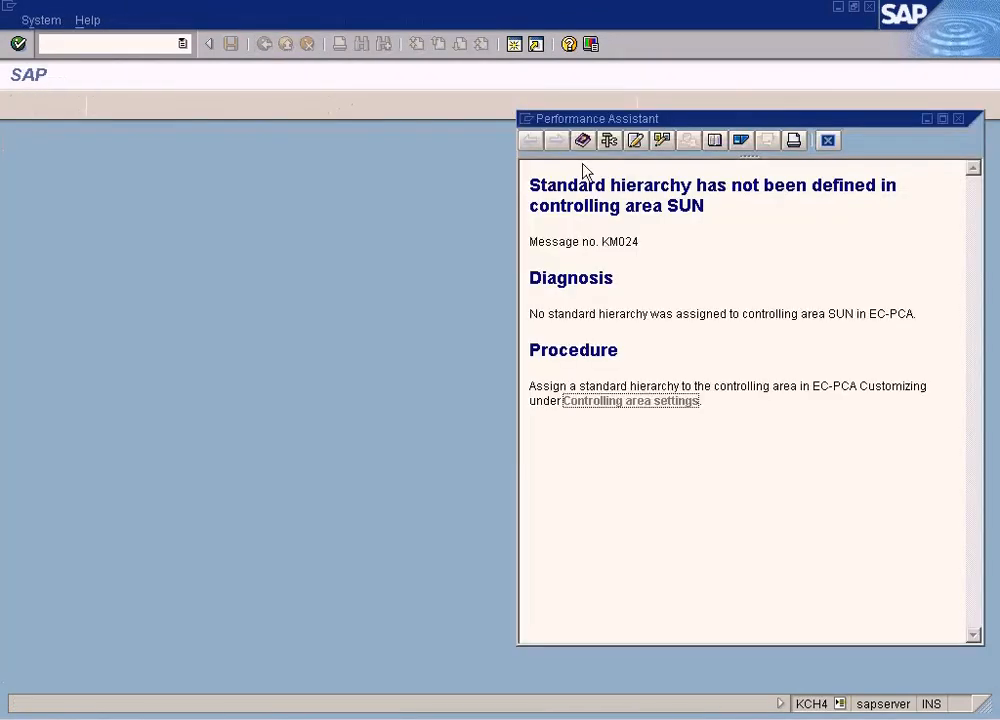
click(829, 143)
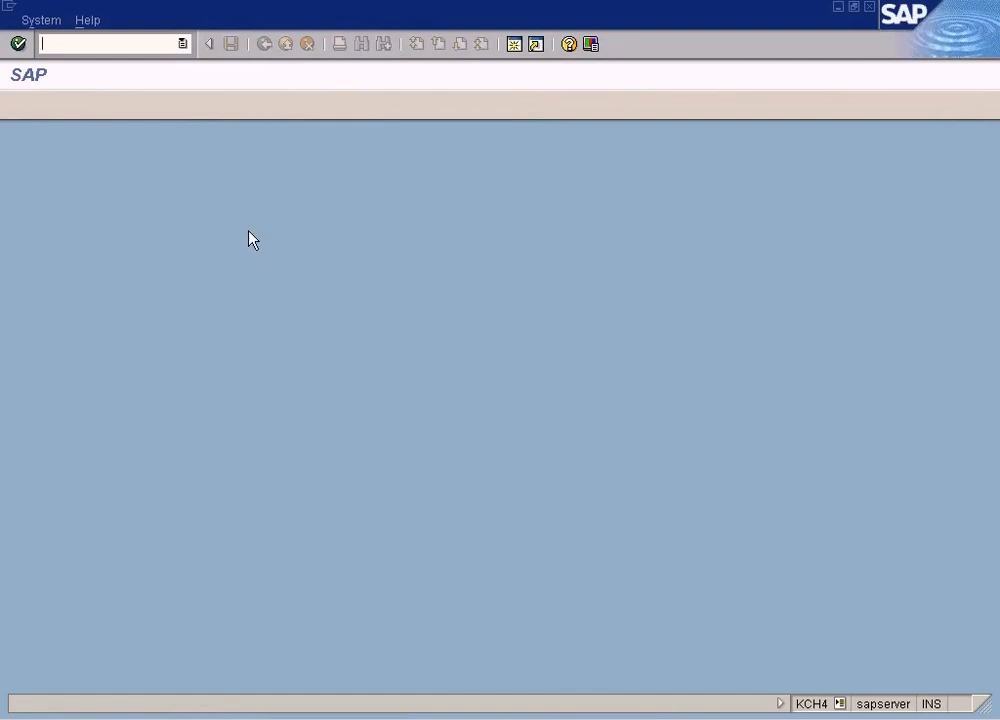
Return to the Create Profit Center session and retry the profit center group lookup
click(340, 719)
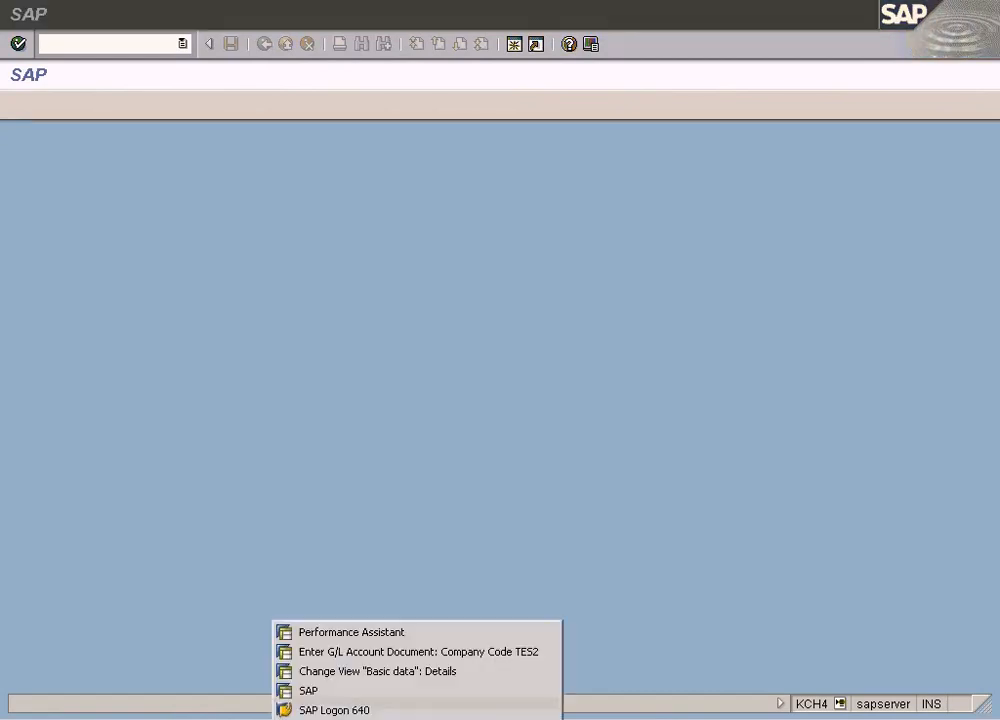
click(446, 503)
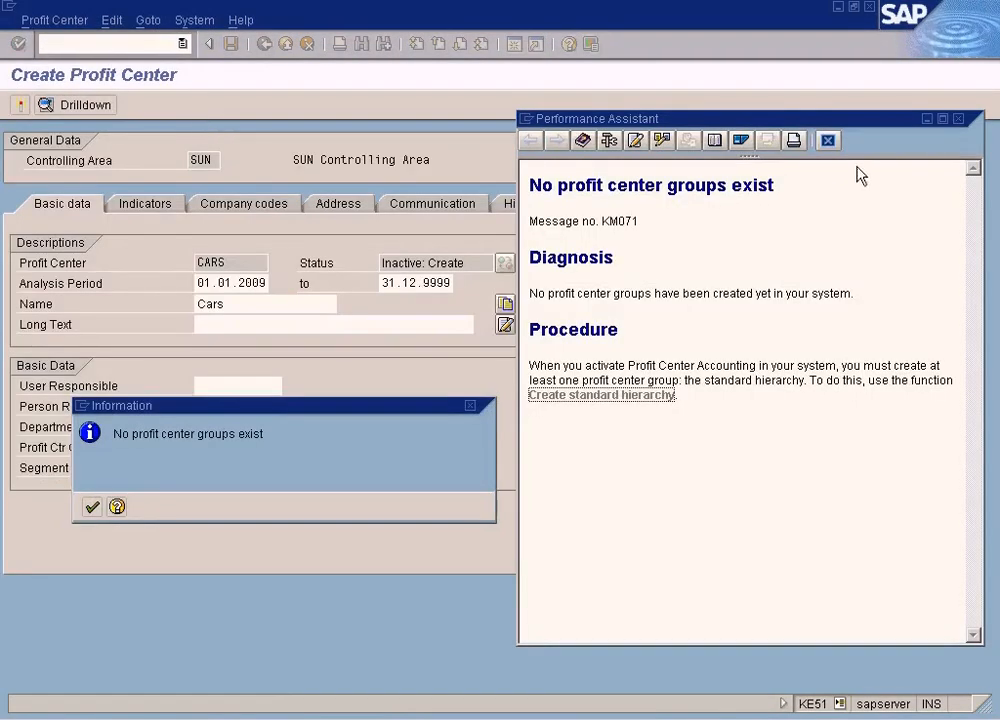
click(91, 507)
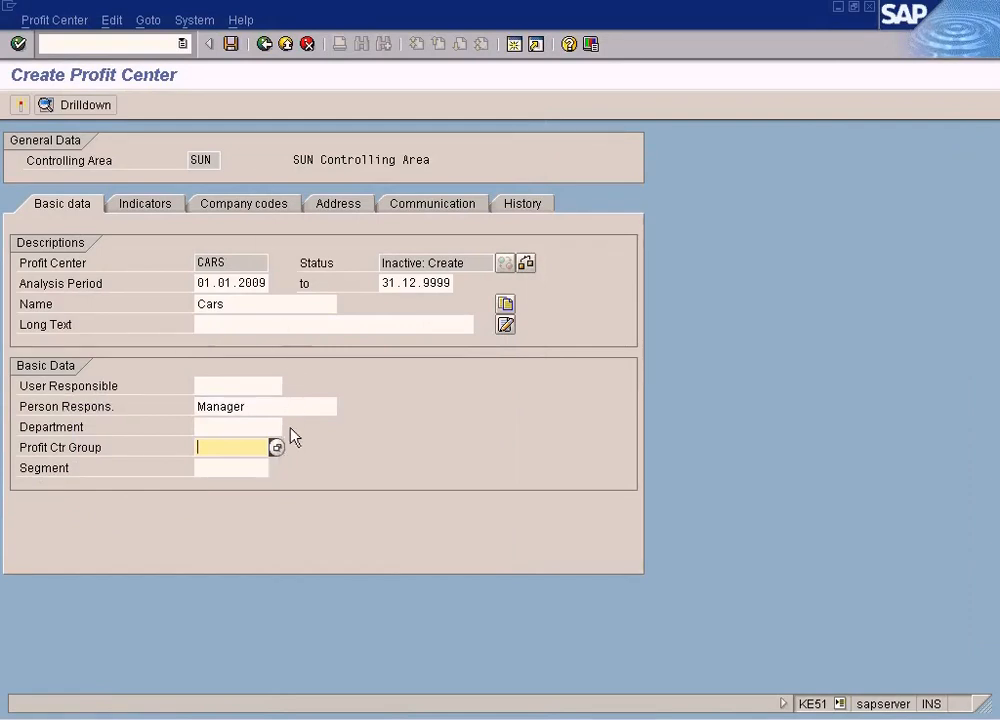
key(F4)
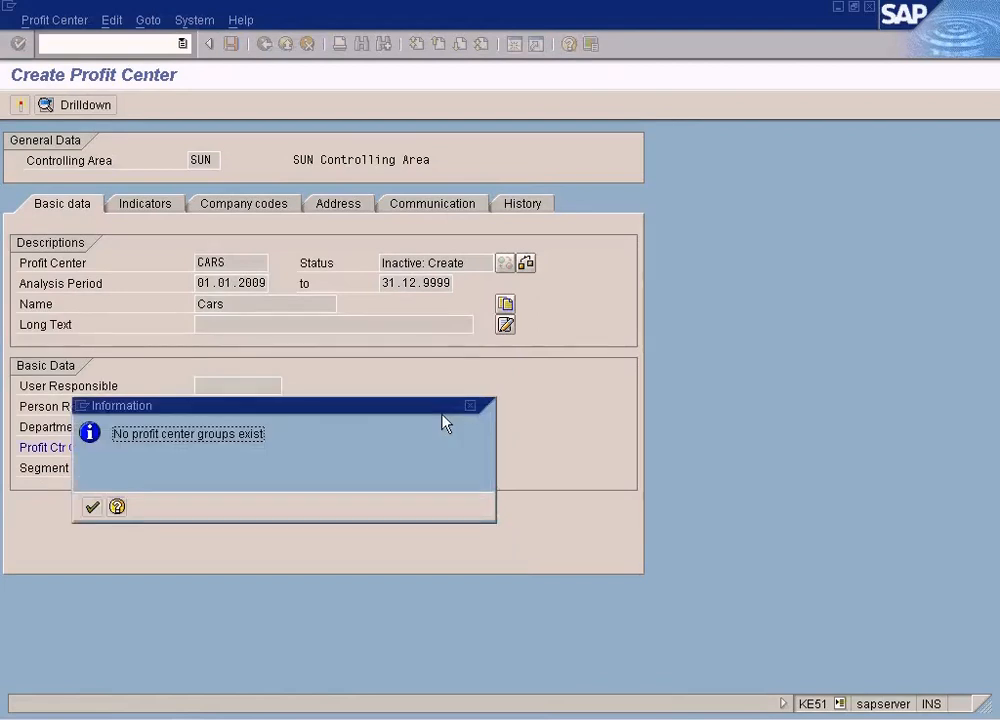
drag(402, 412, 637, 412)
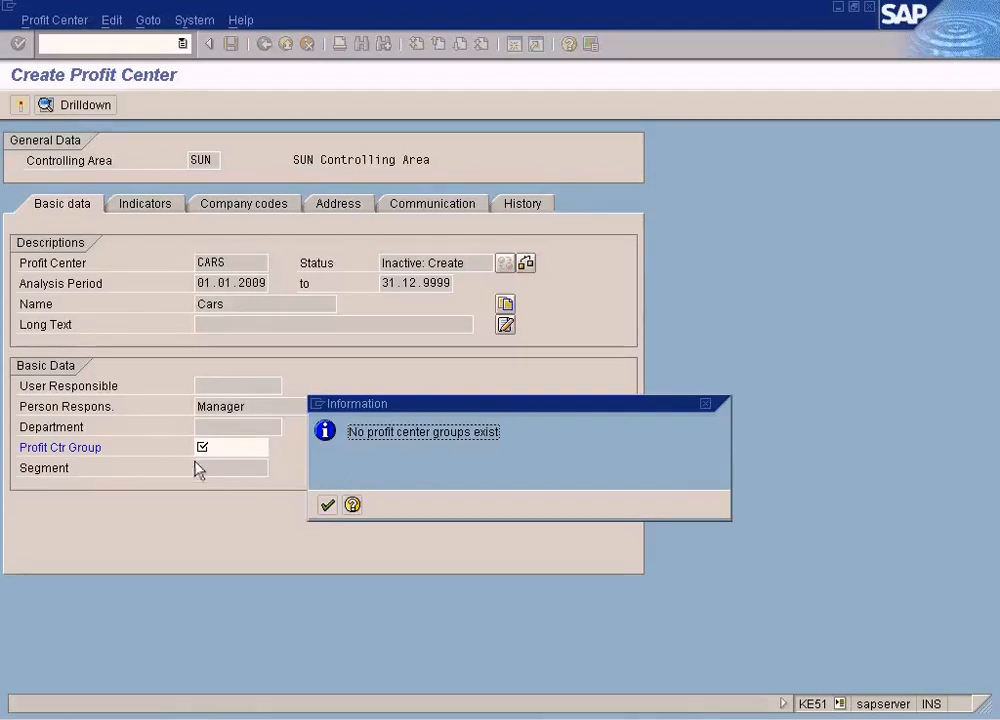
click(327, 506)
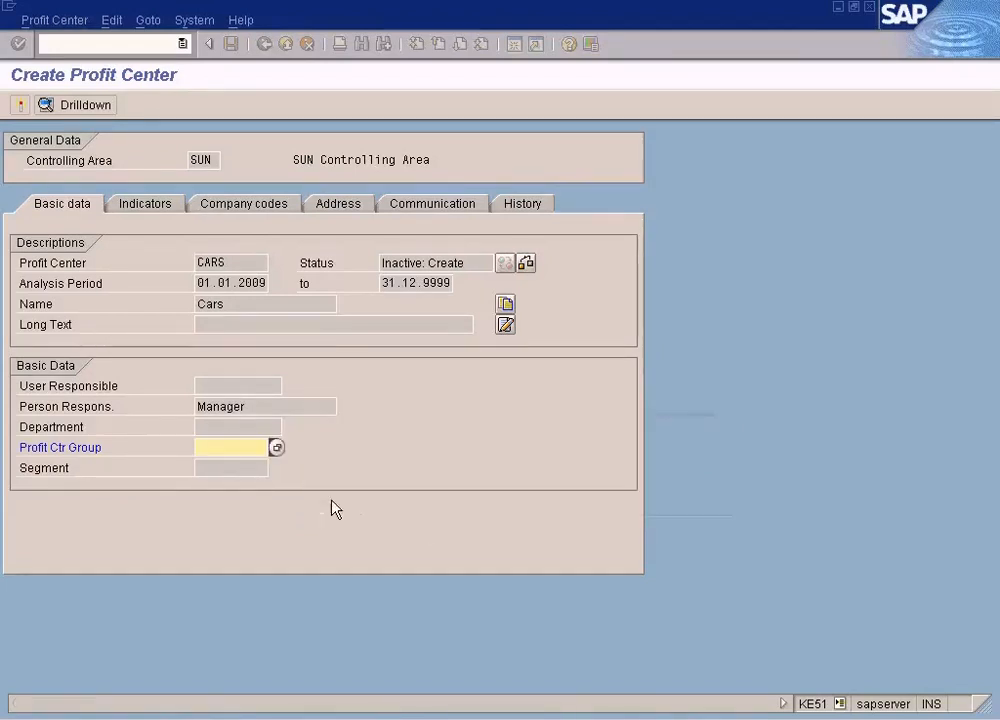
Switch to the controlling area maintenance session and go back to its activity list
click(360, 717)
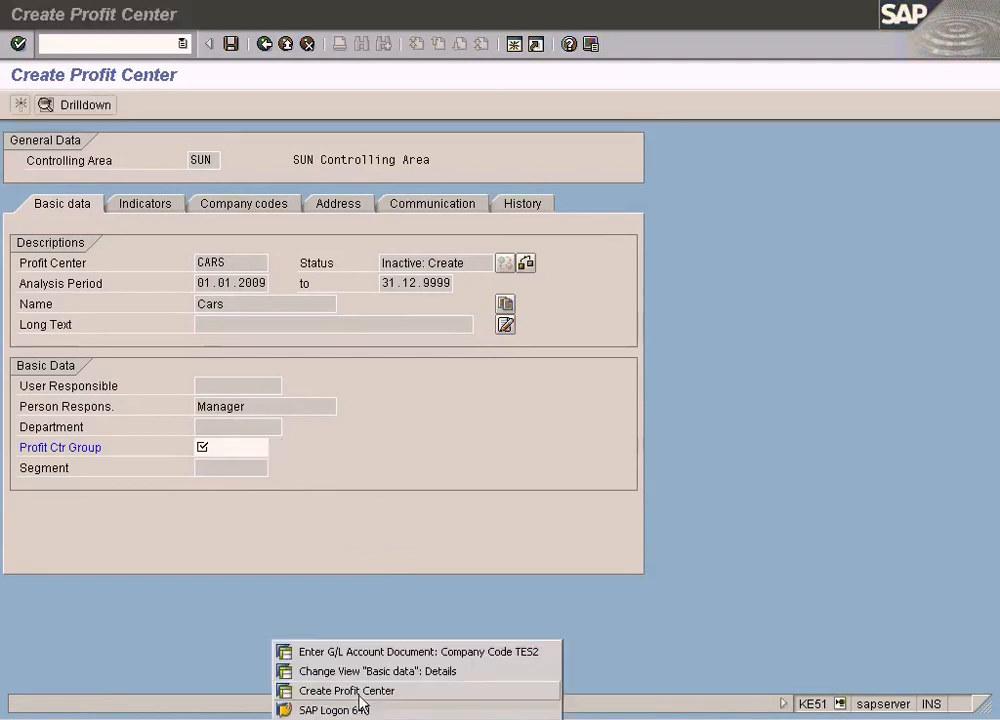
click(416, 674)
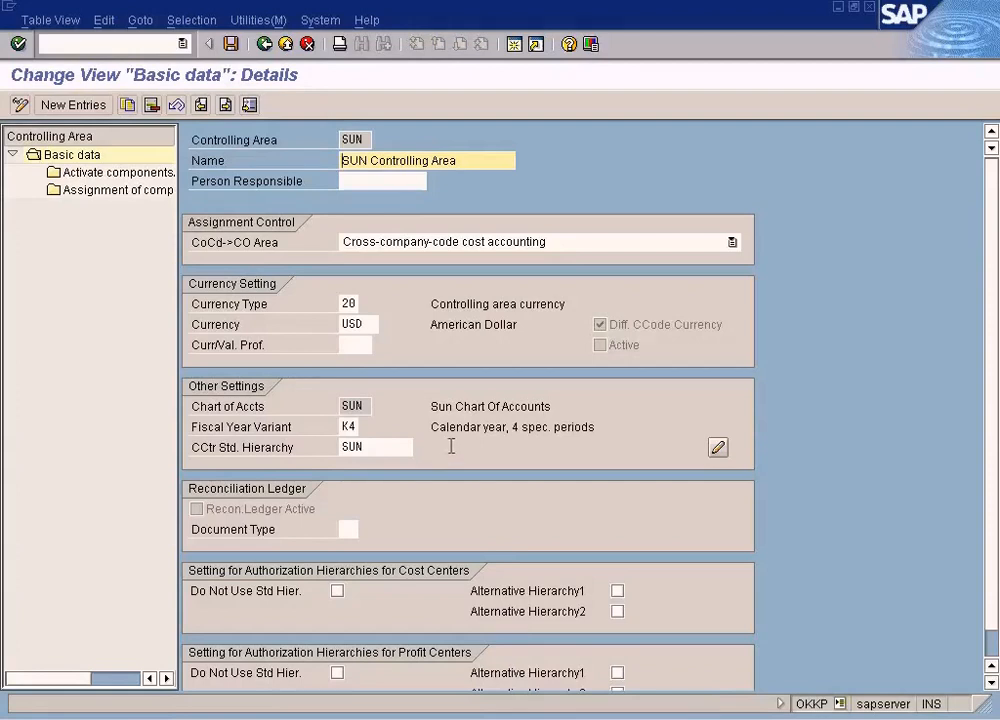
click(265, 44)
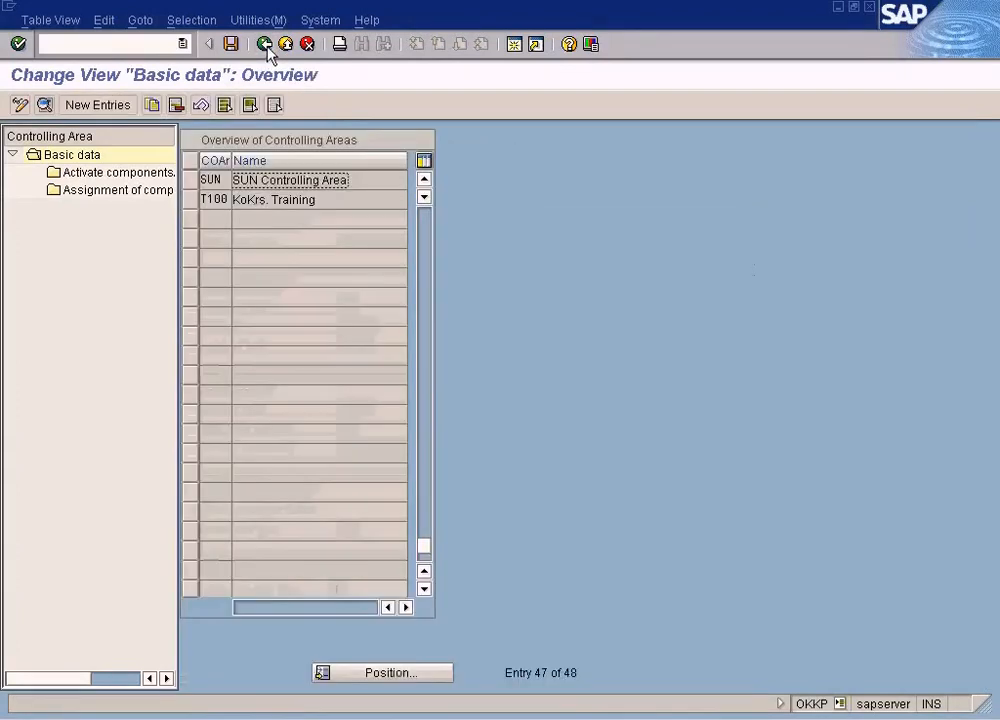
click(265, 44)
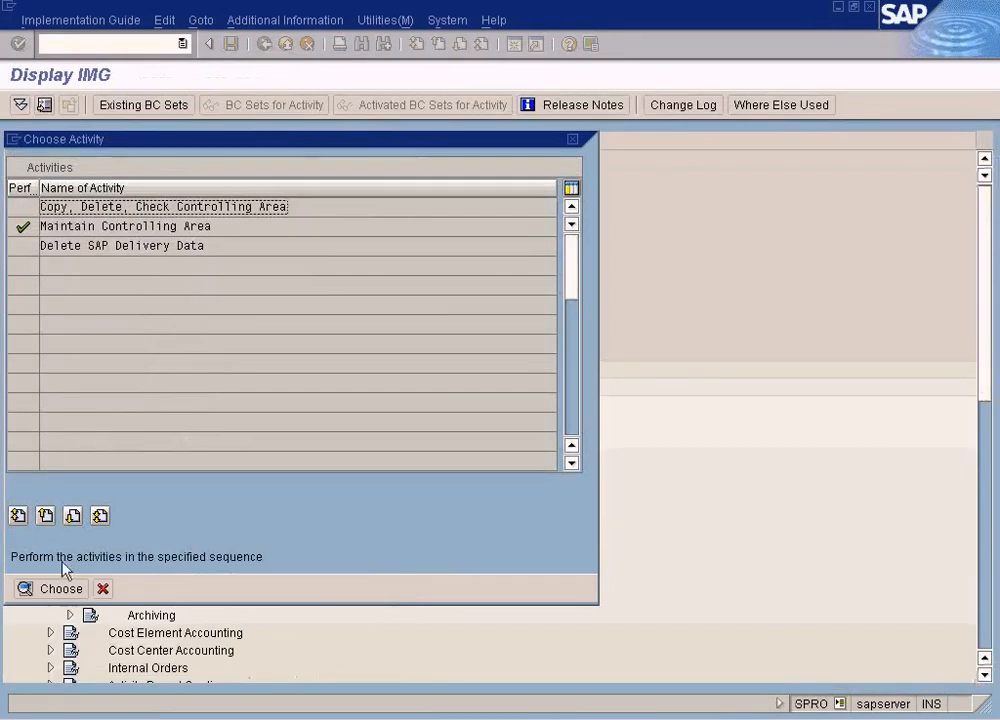
Navigate the IMG to Profit Center Accounting basic settings and open Maintain Controlling Area Settings
click(101, 588)
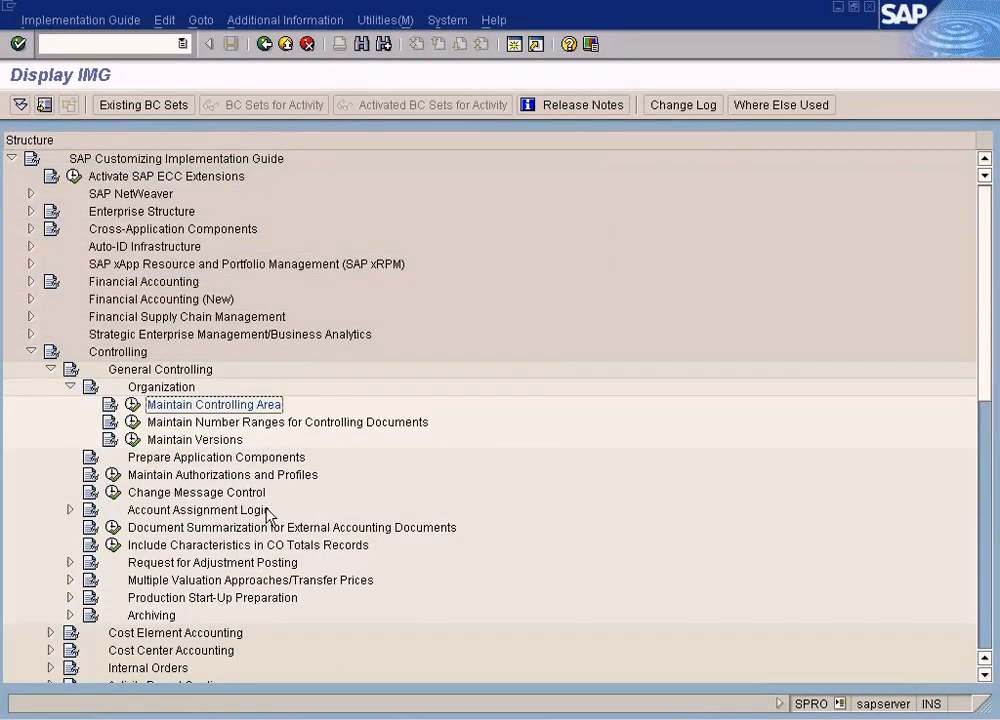
click(71, 389)
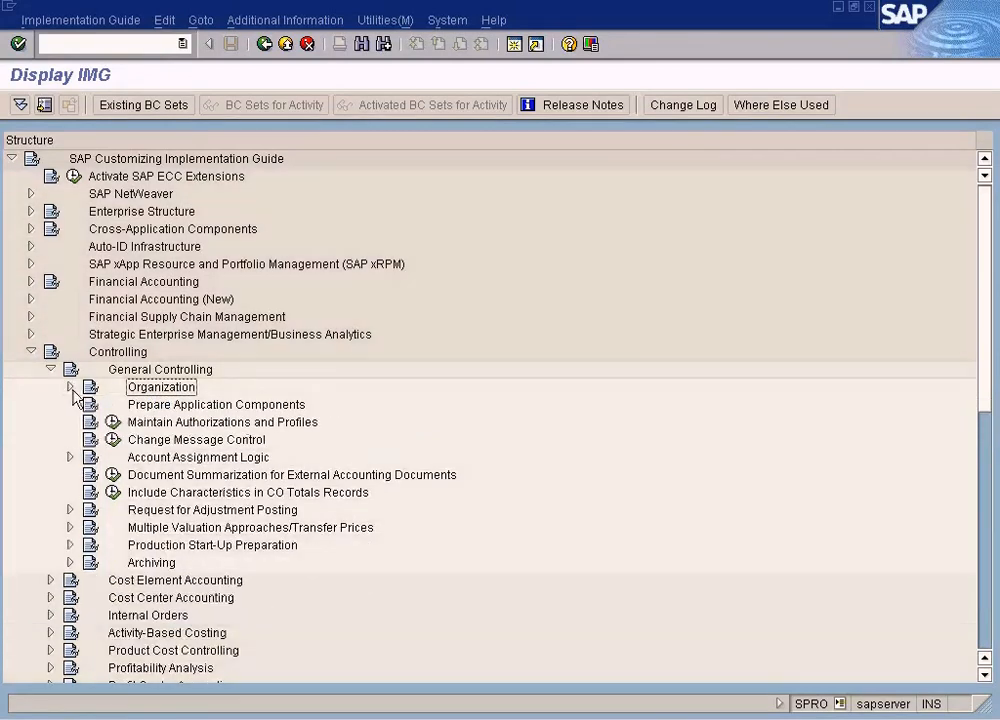
click(71, 387)
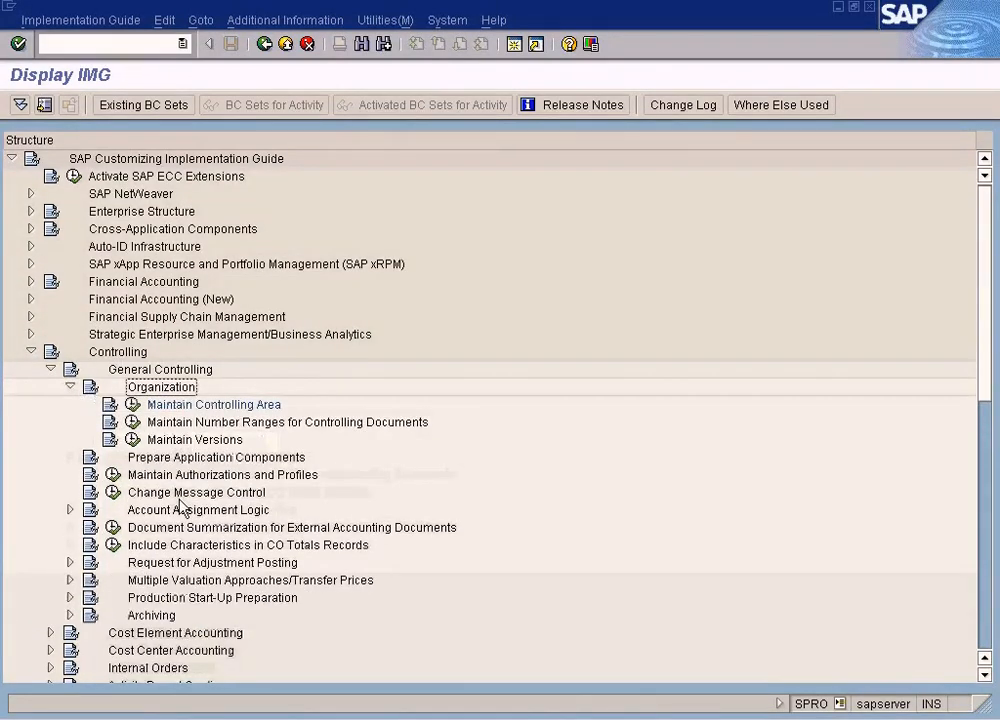
scroll(180, 508, down, 5)
scroll(182, 506, down, 2)
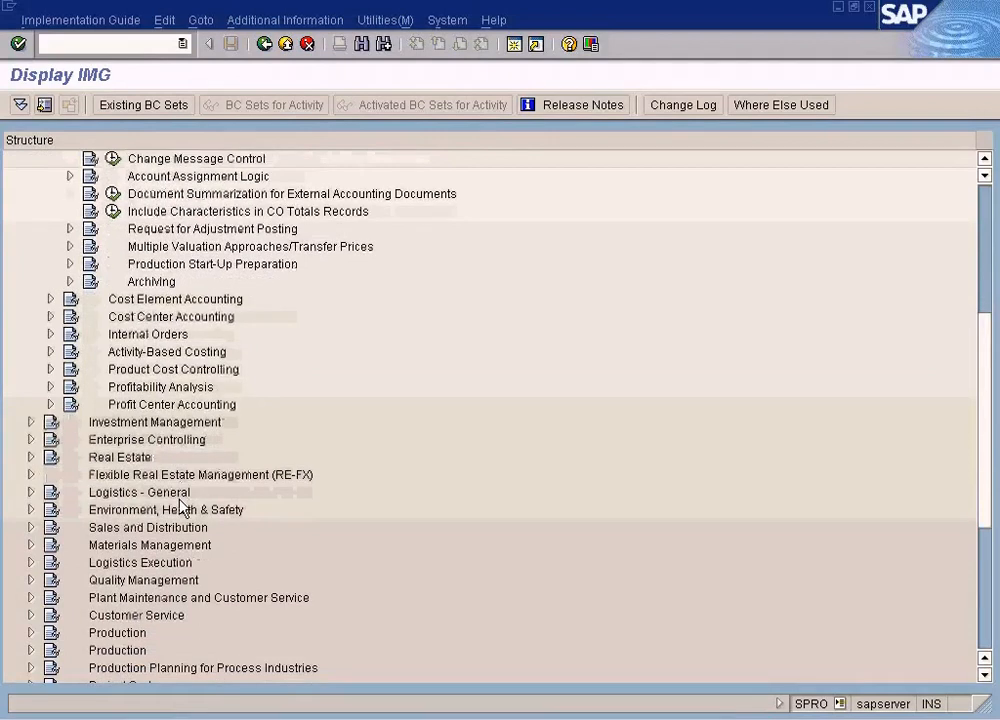
scroll(183, 510, up, 1)
click(31, 475)
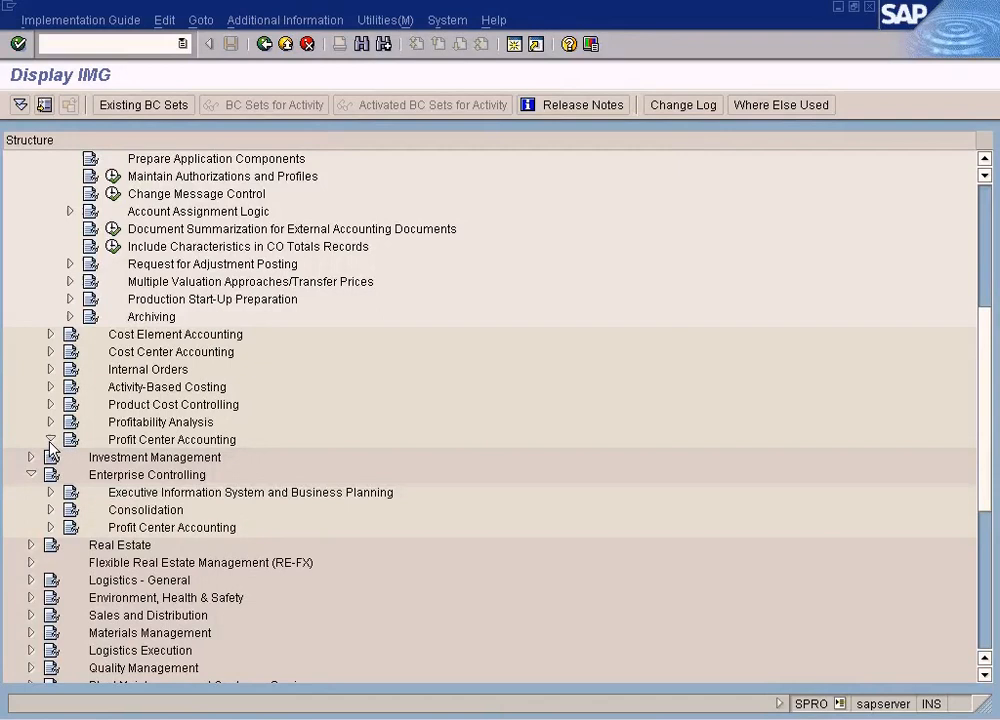
click(70, 457)
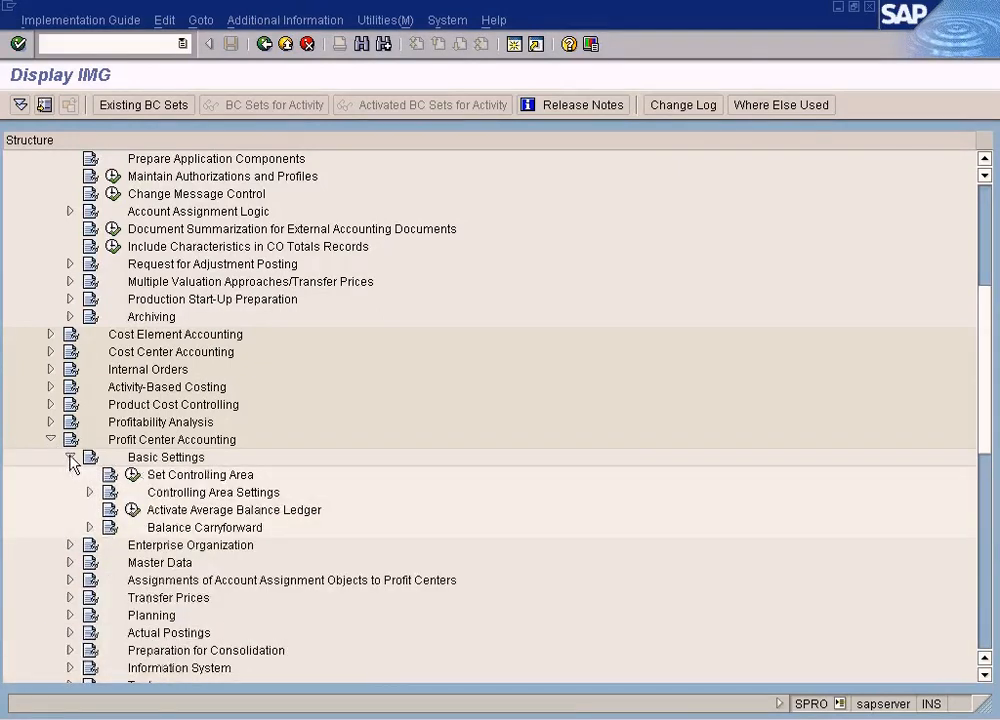
click(89, 492)
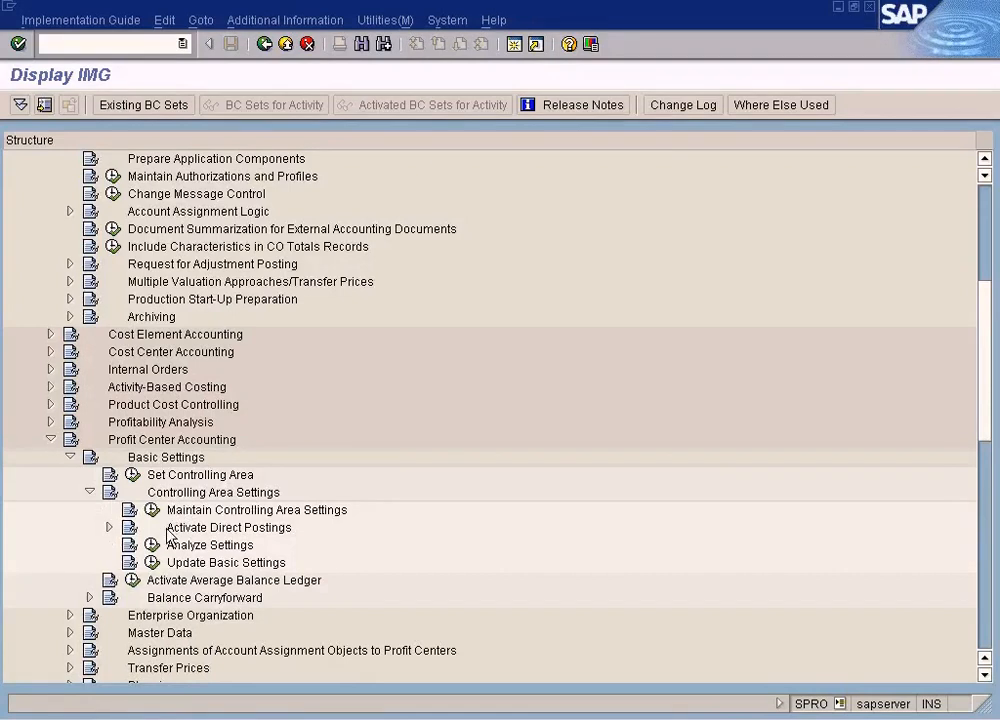
click(180, 441)
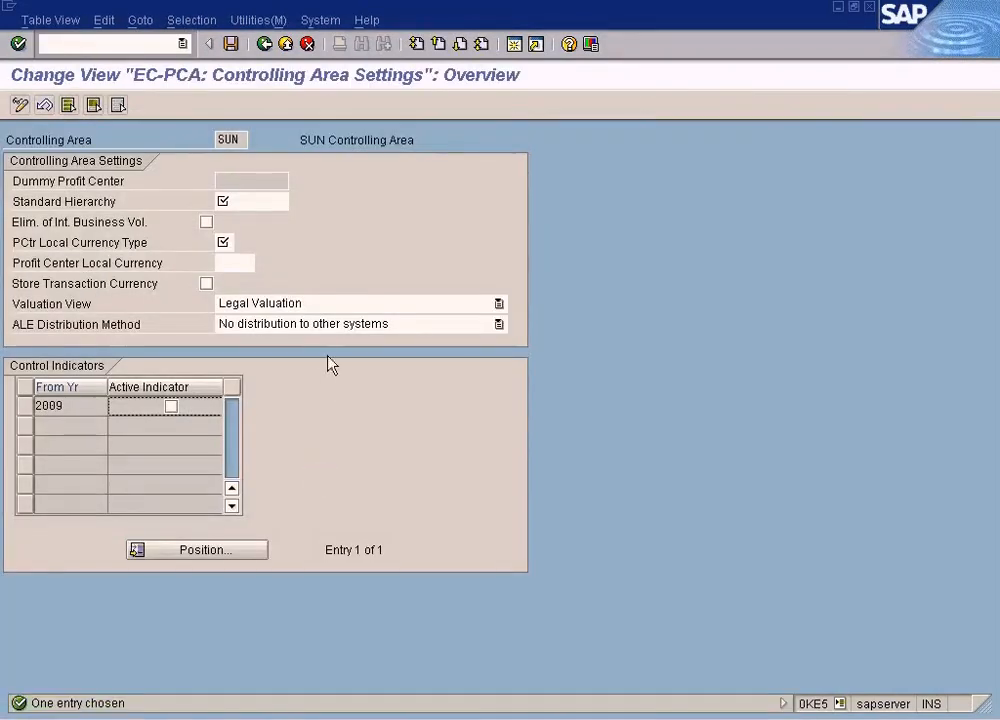
click(262, 201)
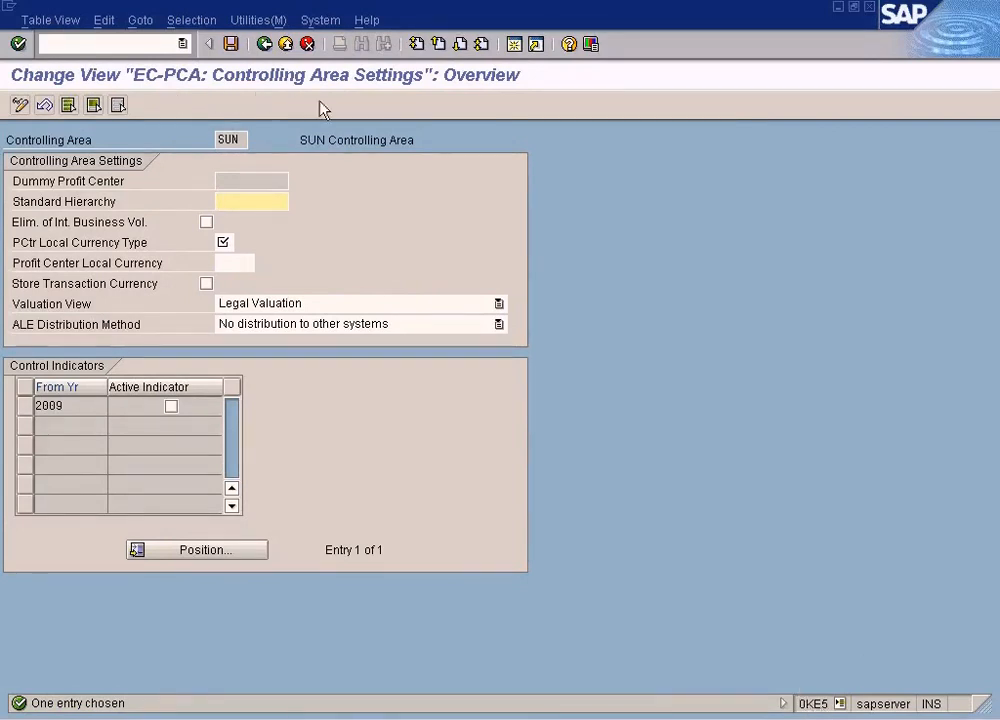
click(233, 140)
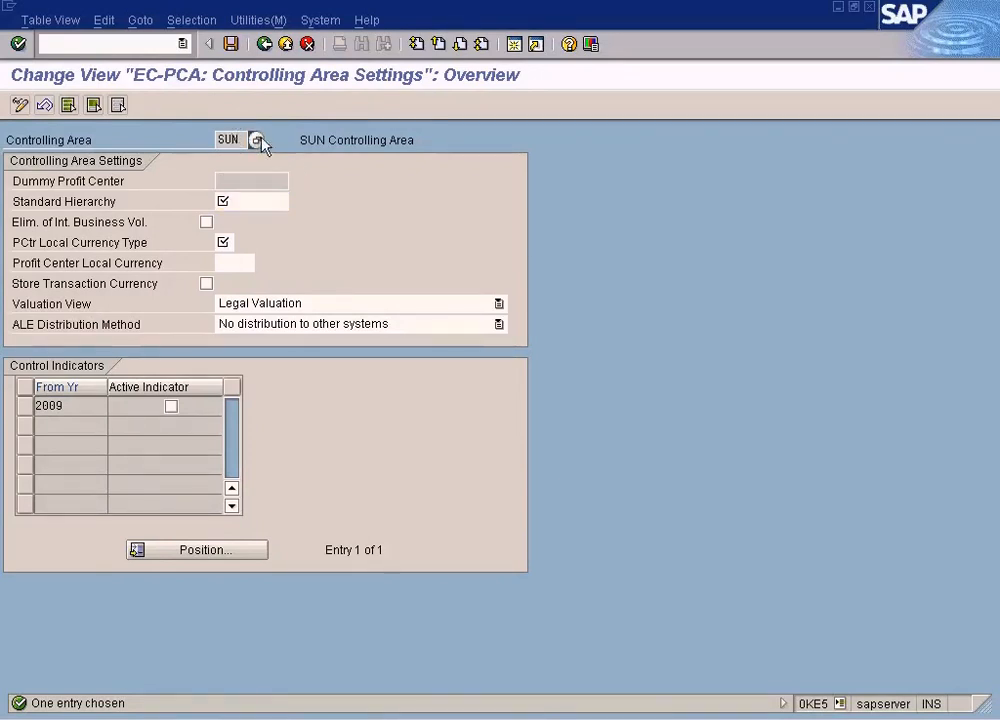
click(265, 45)
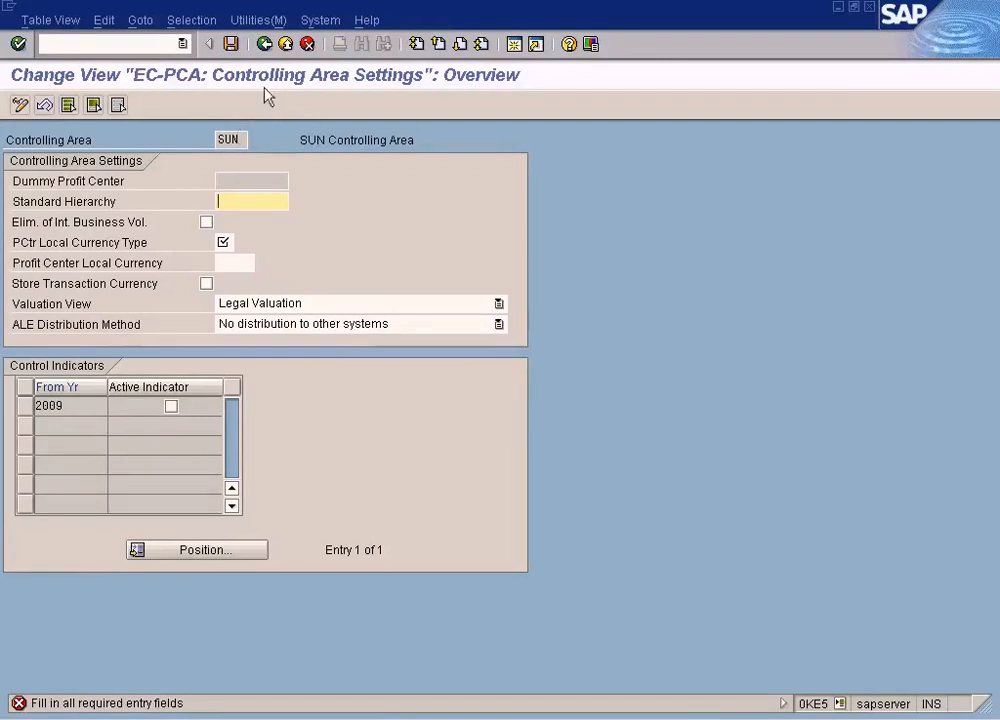
click(282, 47)
click(307, 44)
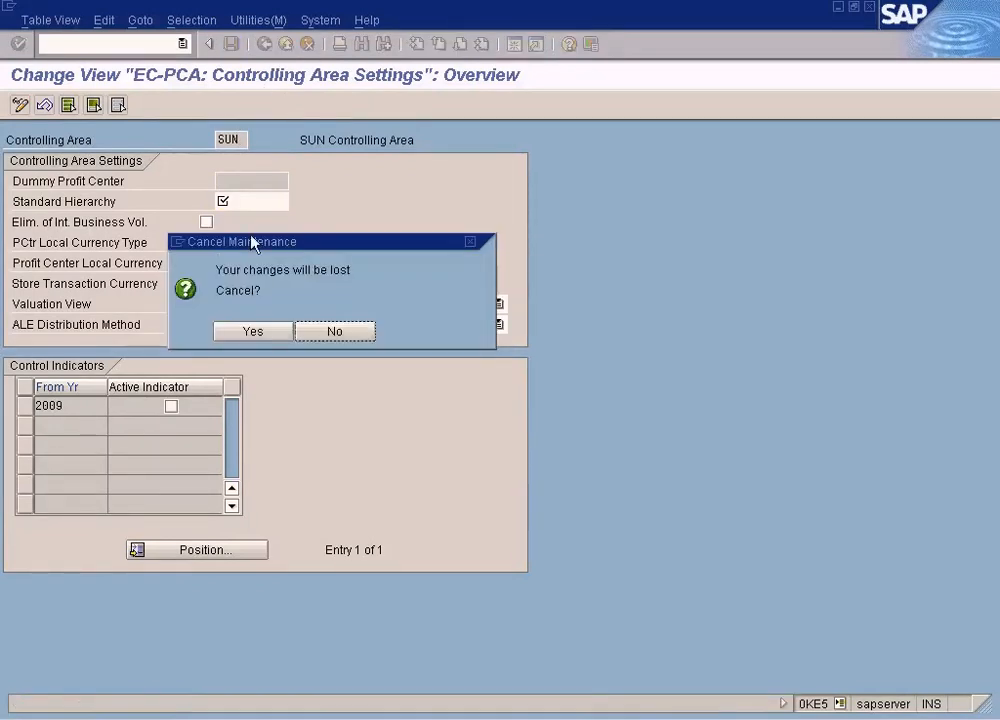
click(250, 330)
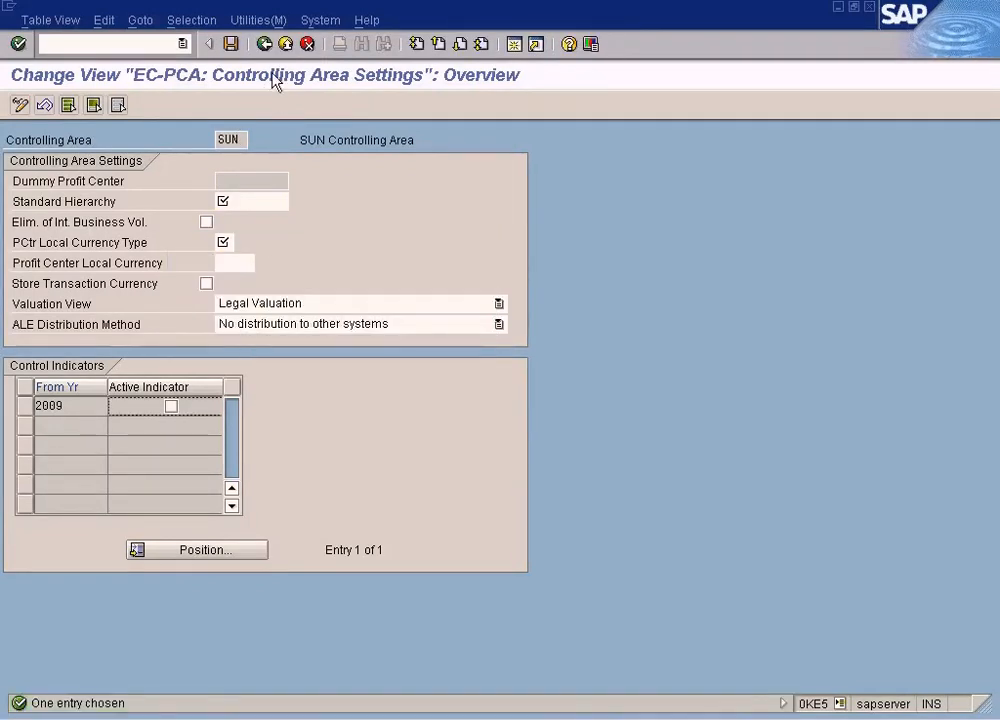
click(290, 45)
click(307, 44)
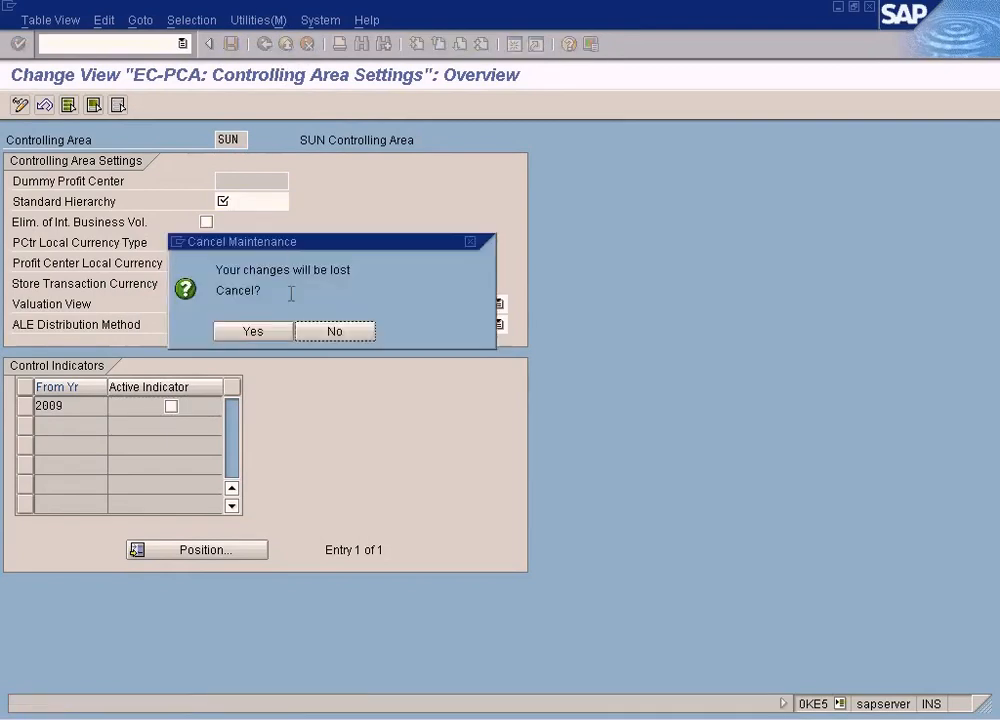
click(273, 333)
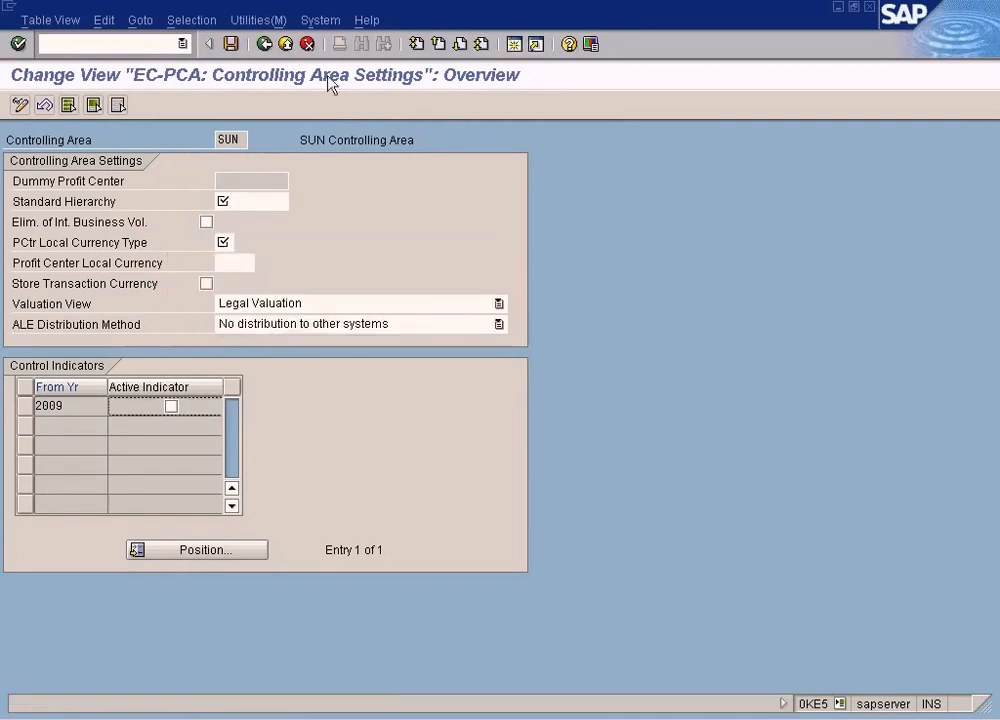
click(307, 44)
Reopen the EC-PCA controlling area settings for SUN and leave them without changes
scroll(262, 515, up, 4)
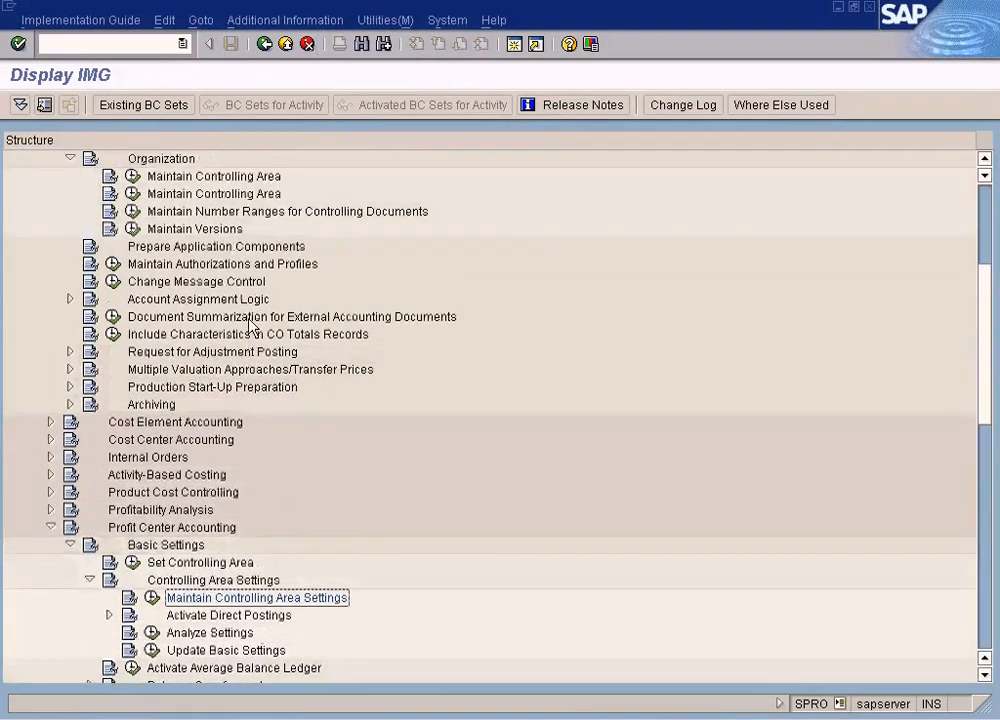
scroll(245, 300, down, 3)
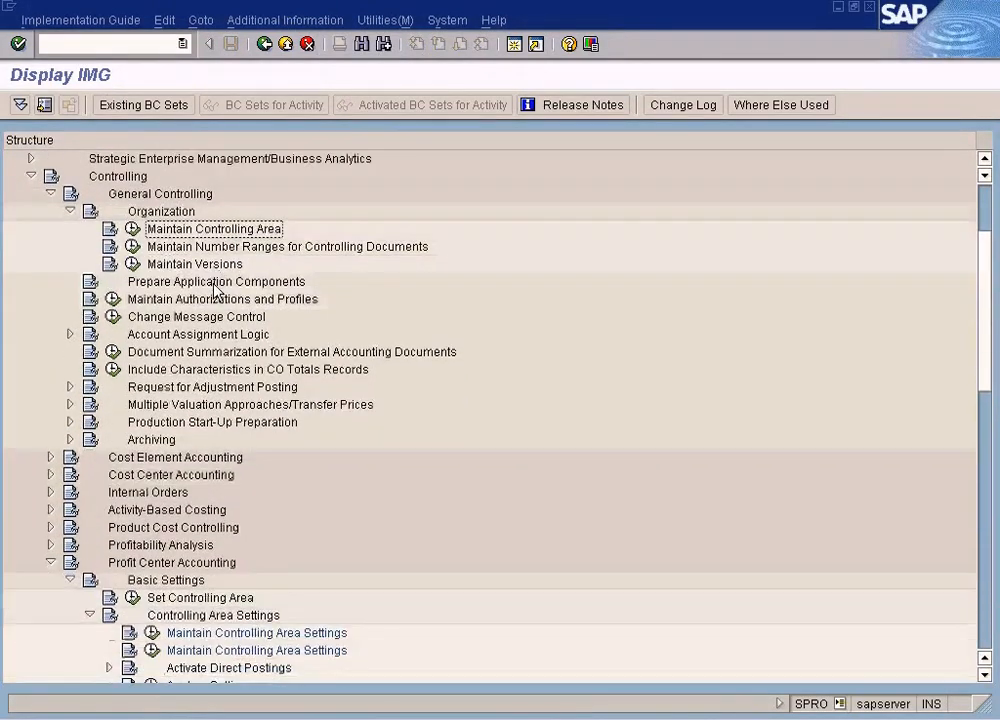
scroll(217, 290, down, 1)
click(259, 476)
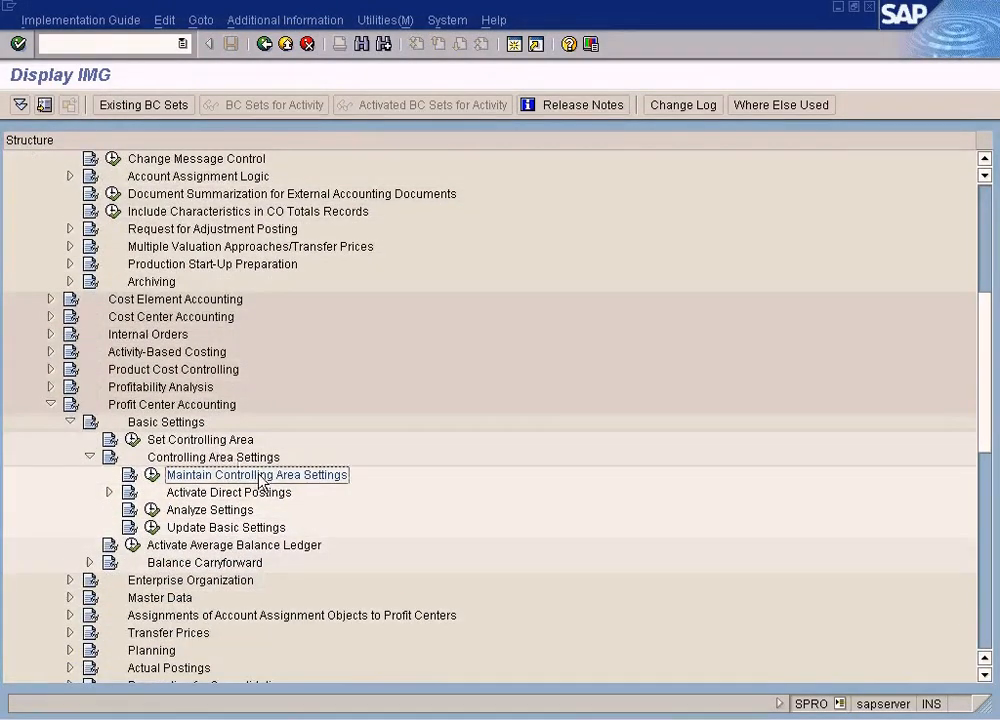
scroll(259, 480, up, 4)
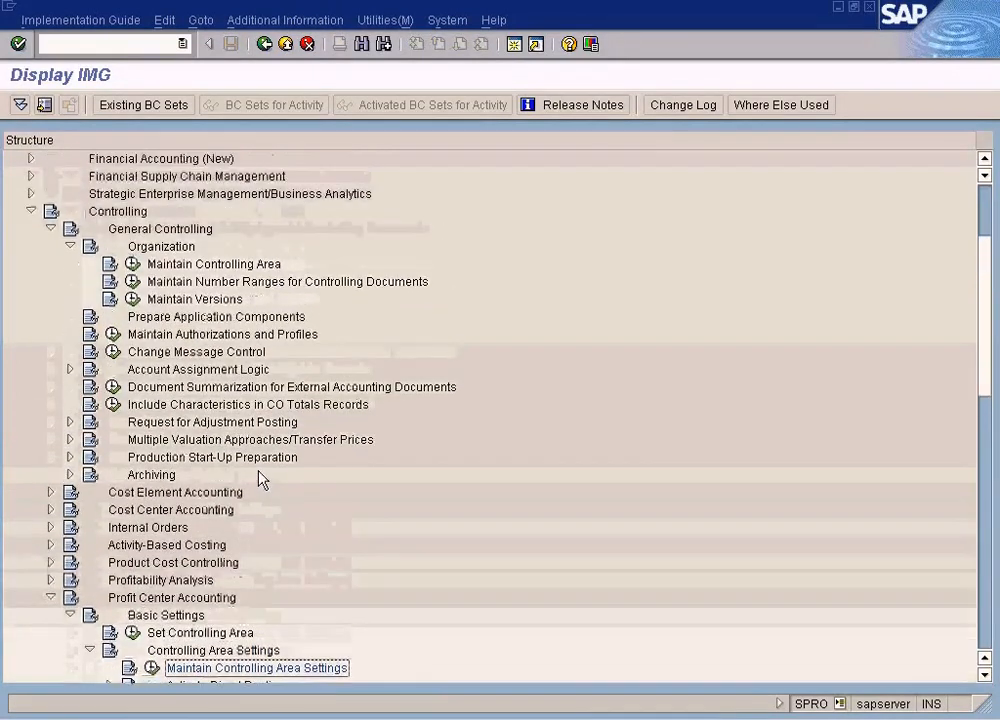
click(206, 265)
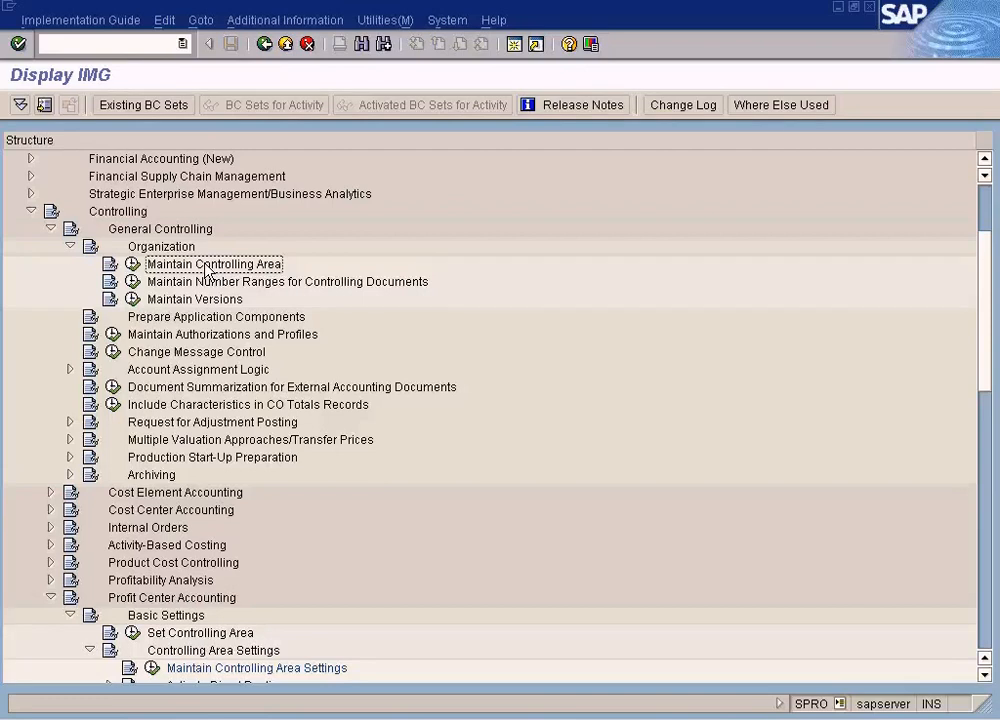
scroll(263, 509, down, 2)
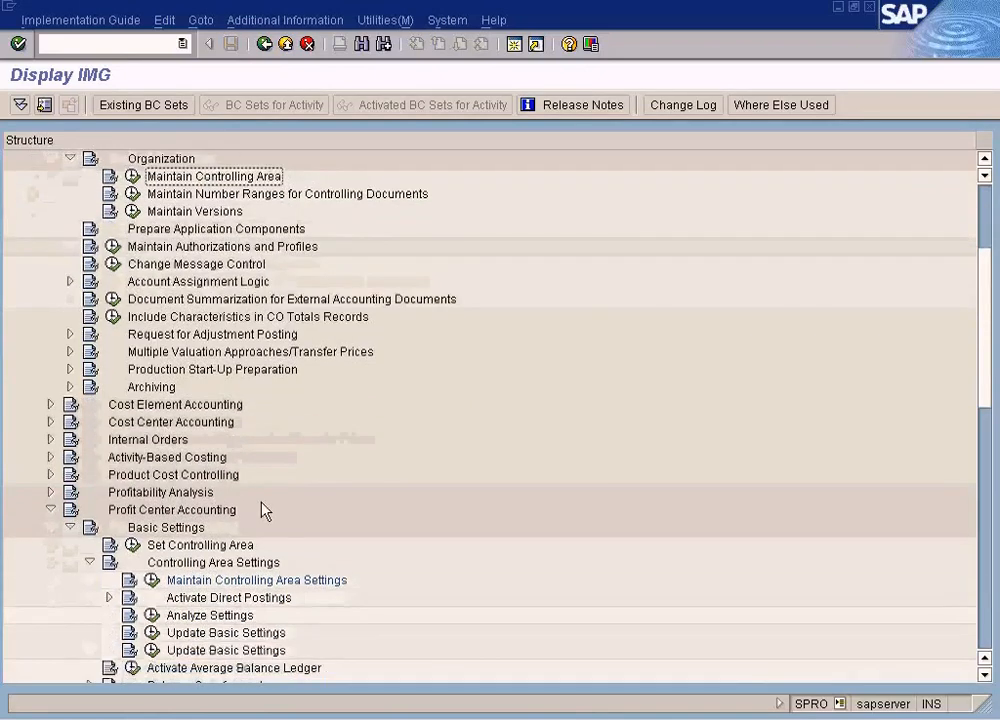
click(229, 564)
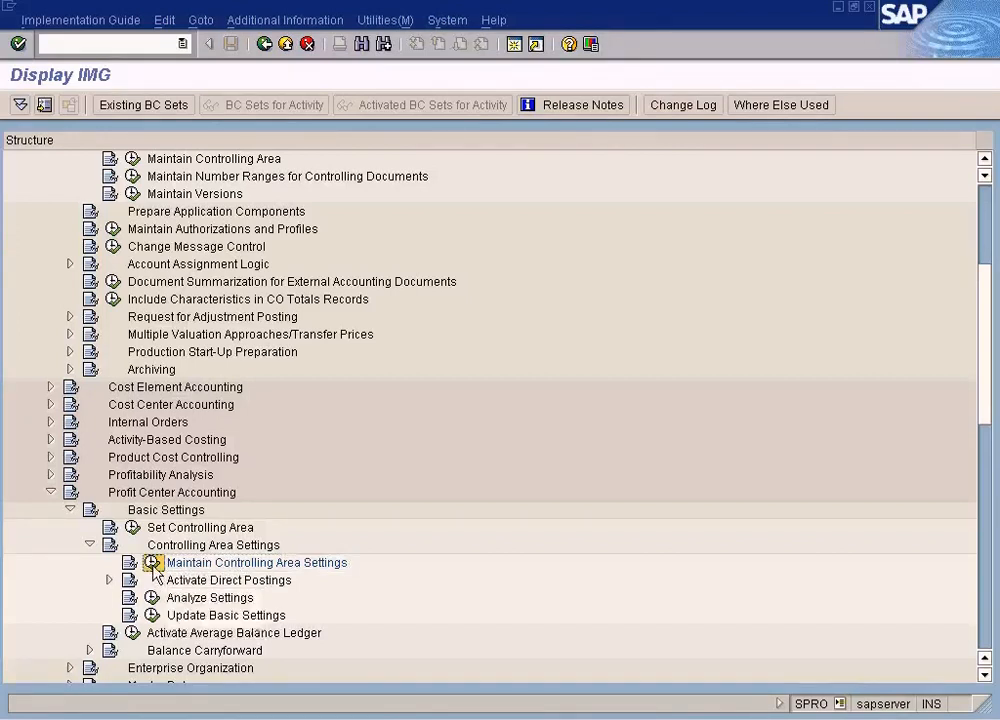
click(152, 563)
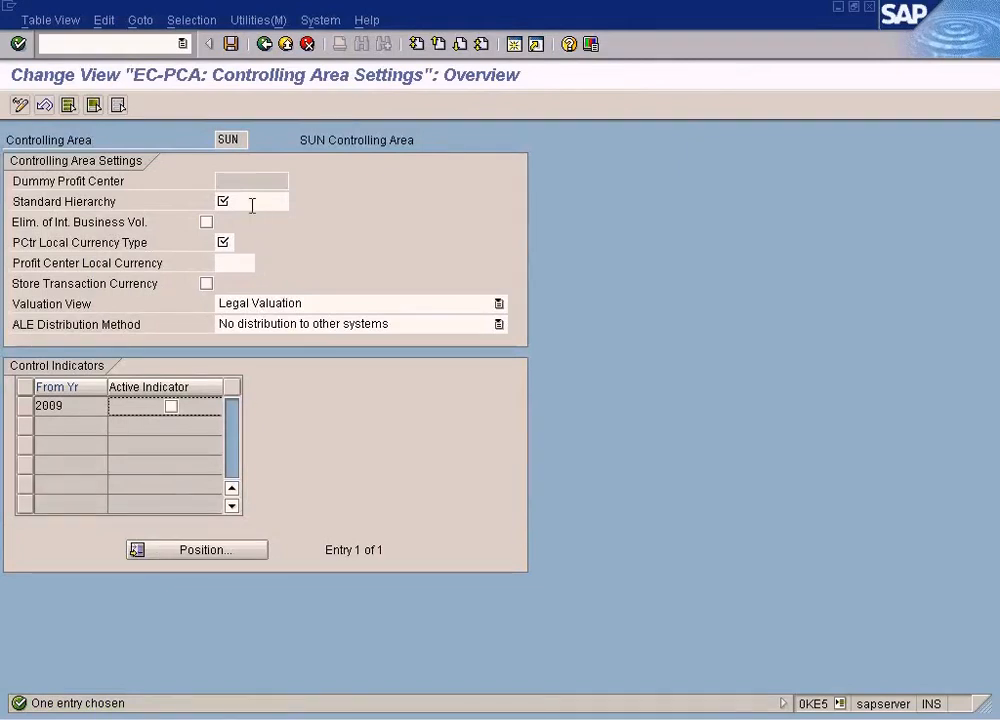
click(232, 139)
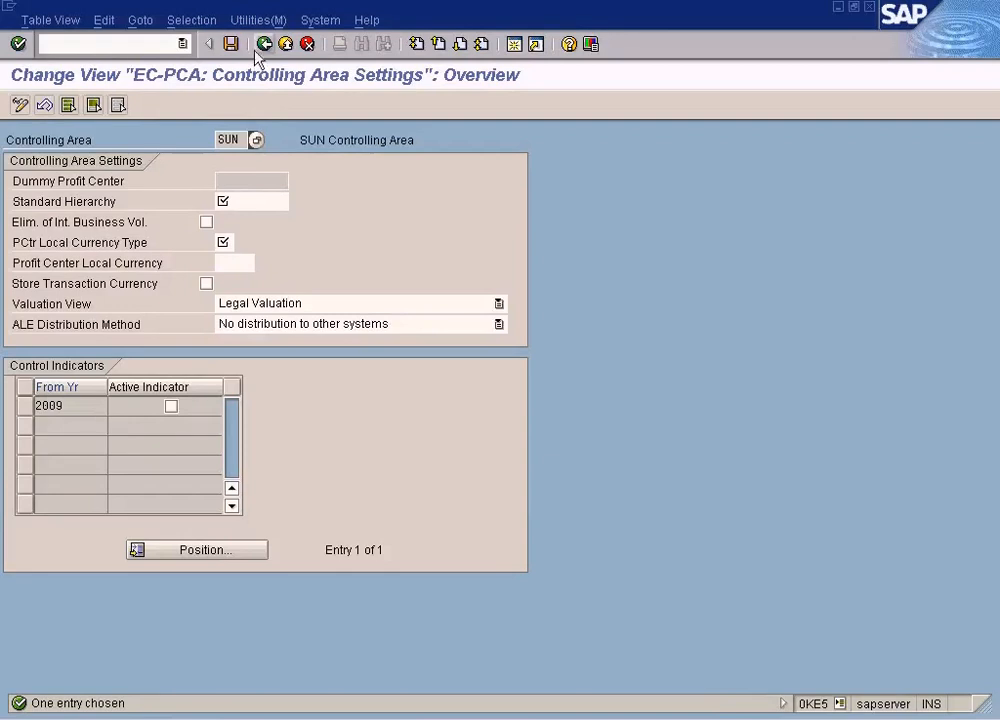
click(307, 44)
Open the controlling area basic data list, position it to controlling area SUN, then exit
click(132, 231)
double_click(132, 226)
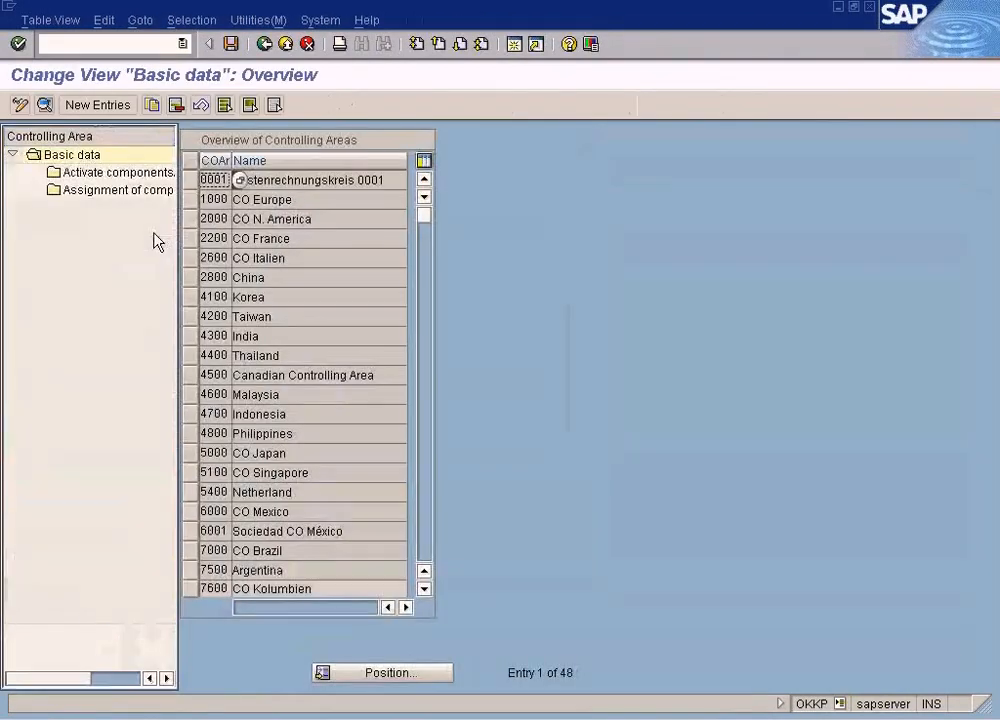
click(390, 672)
text(SUN)
key(Return)
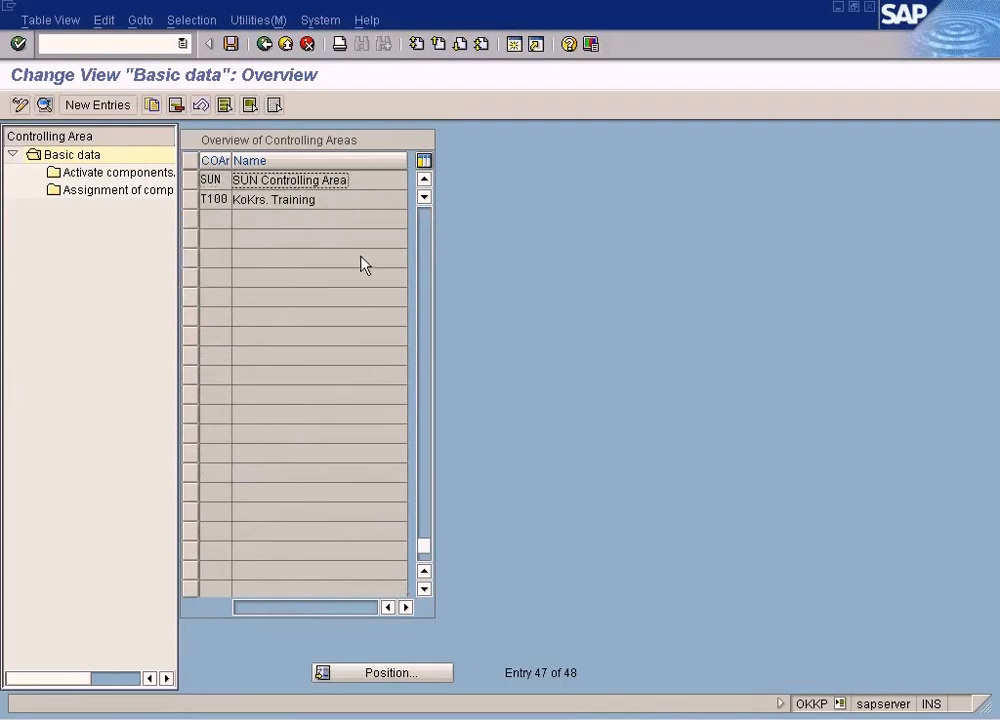
click(286, 45)
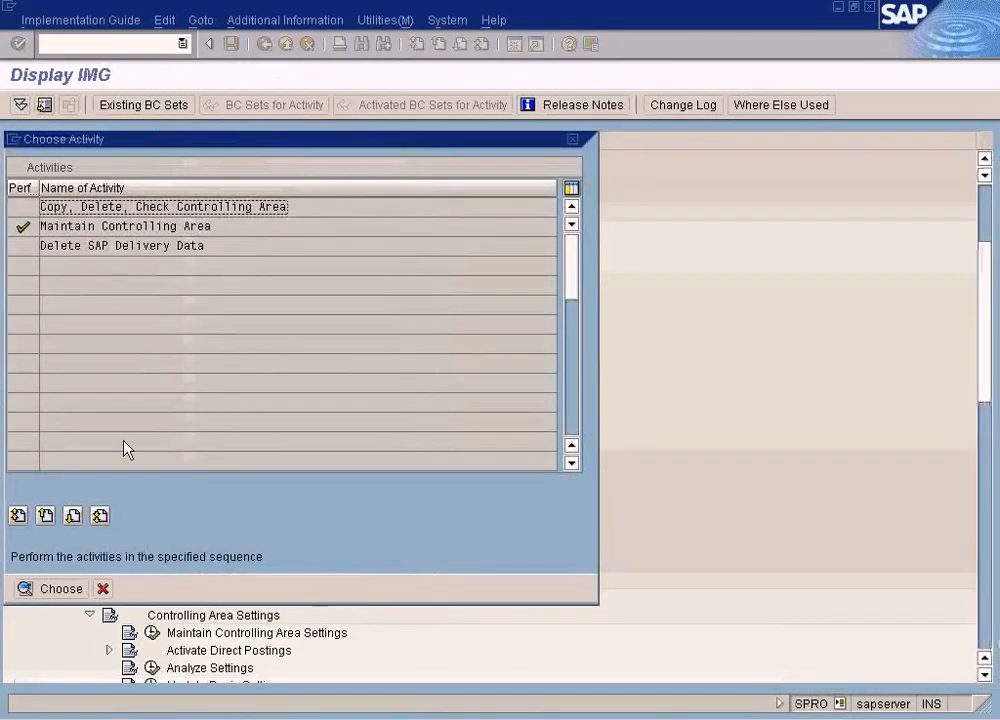
click(103, 589)
Reopen the EC-PCA controlling area settings and set the Standard Hierarchy to VEHICLES
scroll(203, 510, down, 3)
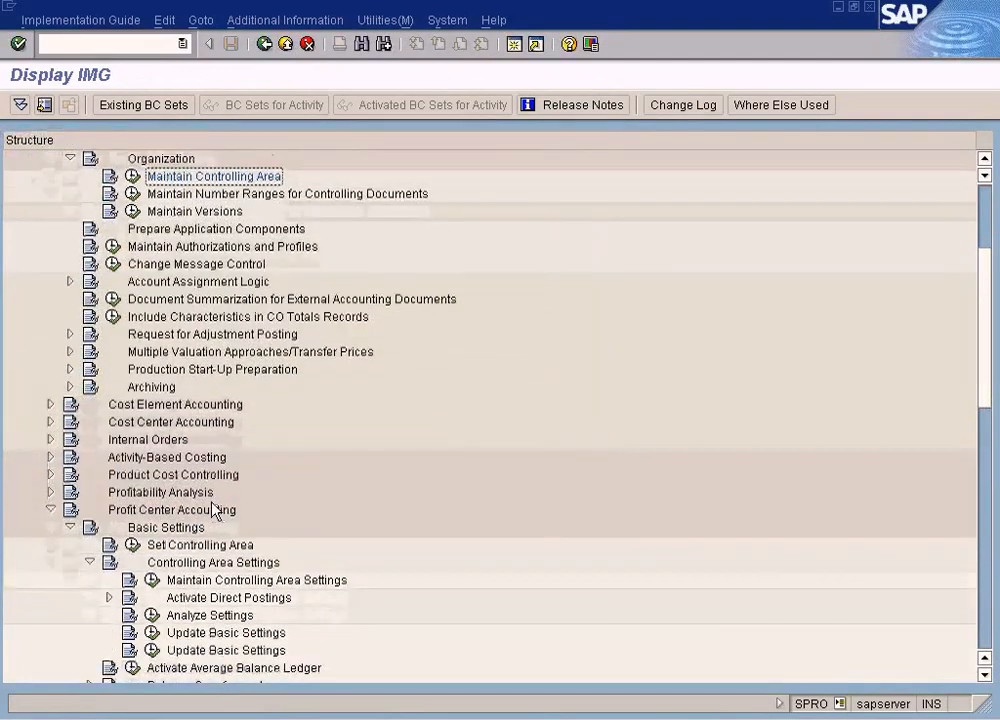
click(152, 492)
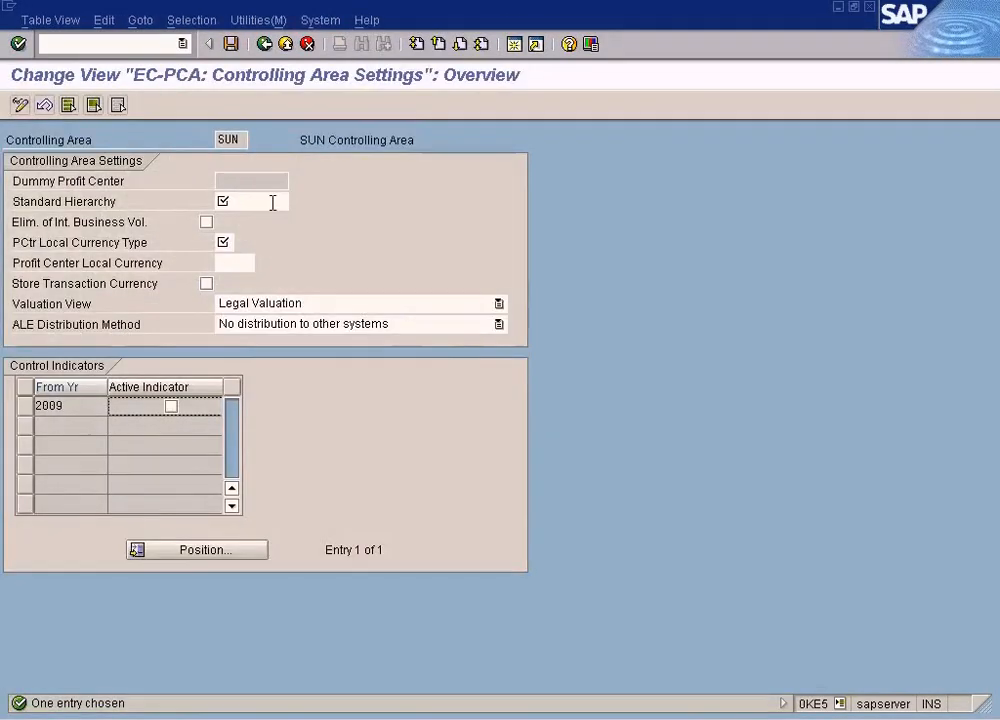
click(272, 203)
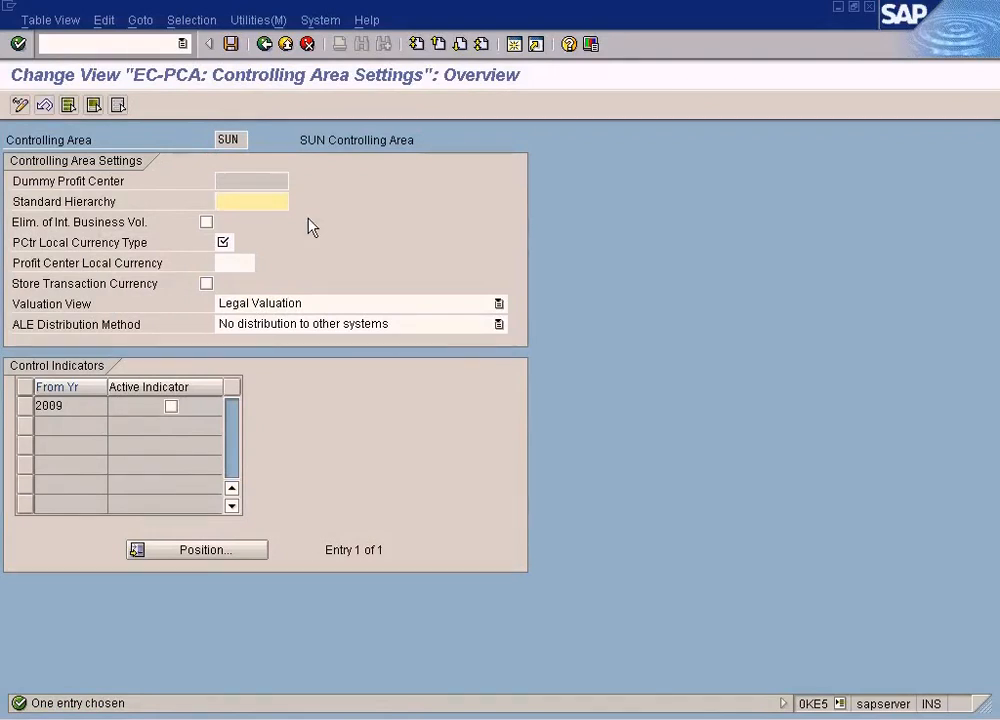
text(VEHICLES)
Open the currency type value list for the PCtr Local Currency Type field
click(231, 242)
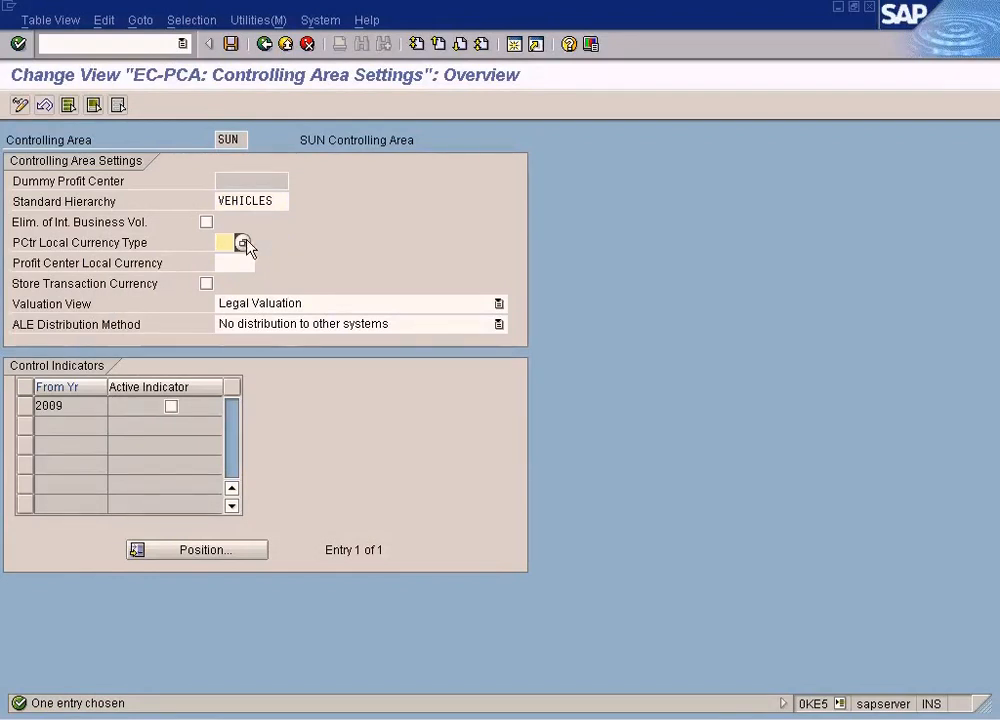
click(243, 245)
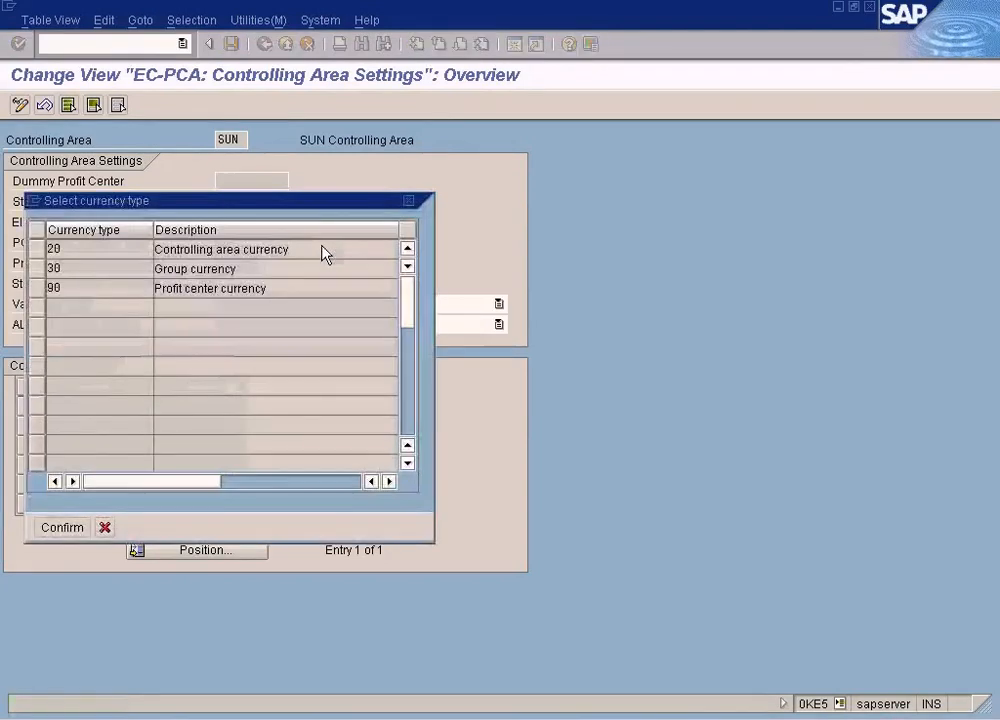
drag(319, 210, 704, 242)
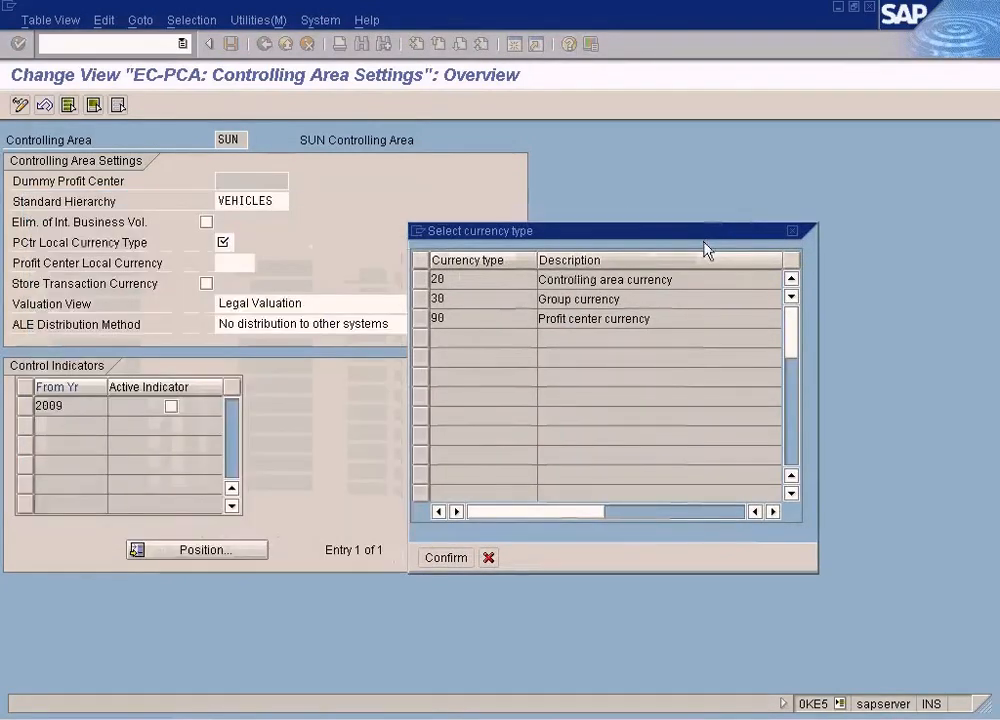
click(637, 281)
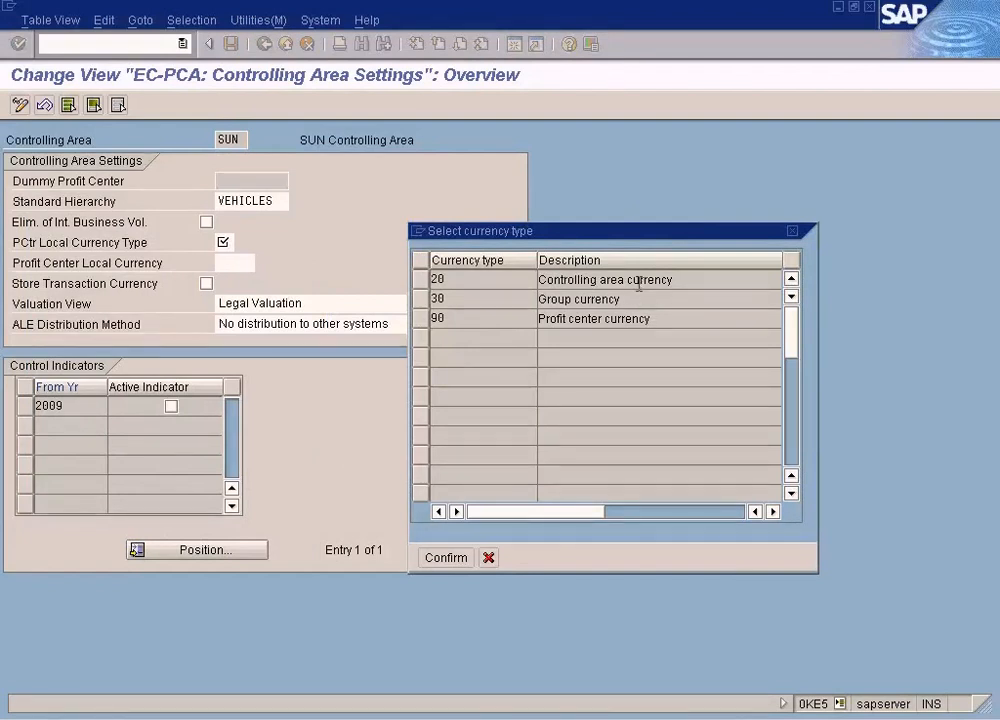
click(605, 318)
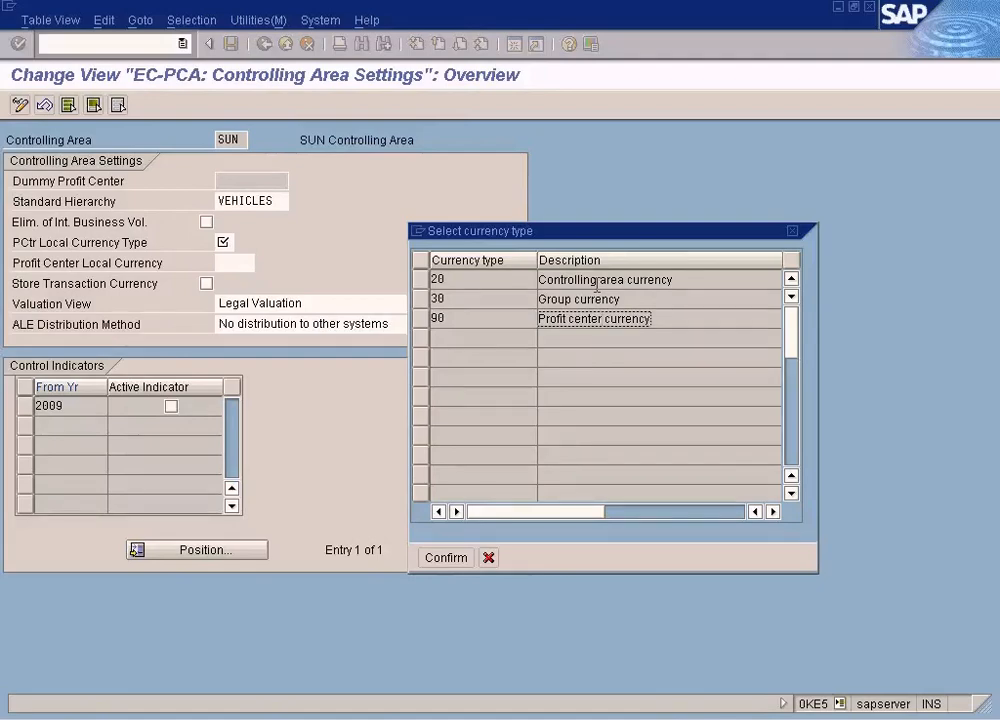
Glance at the Profit Center Accounting Concepts diagram, then return to the controlling area settings
click(645, 718)
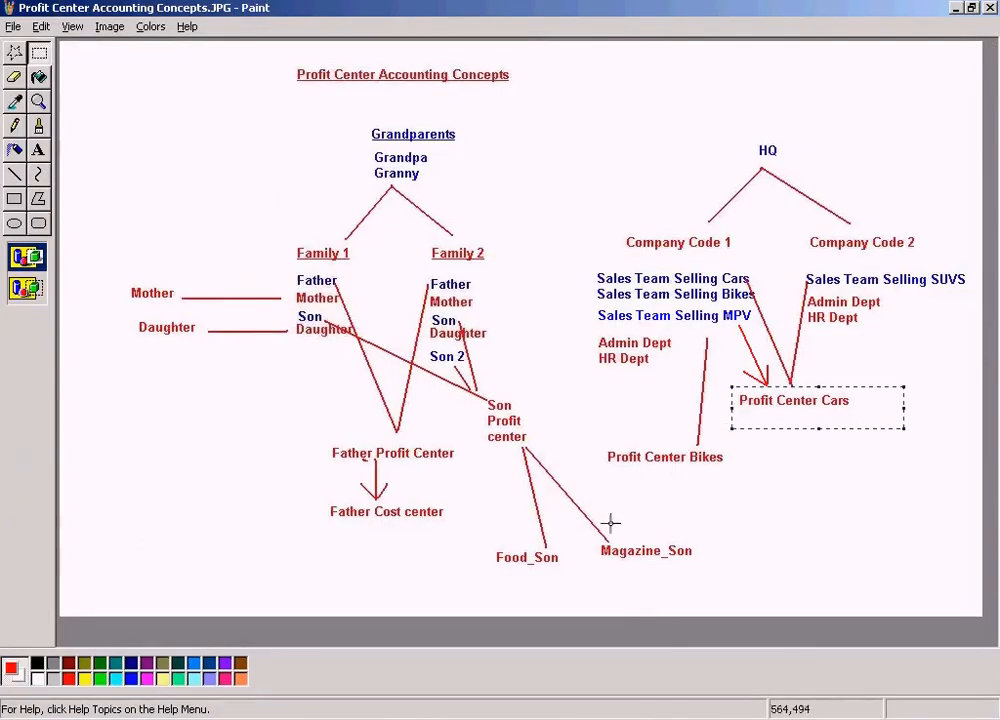
click(300, 716)
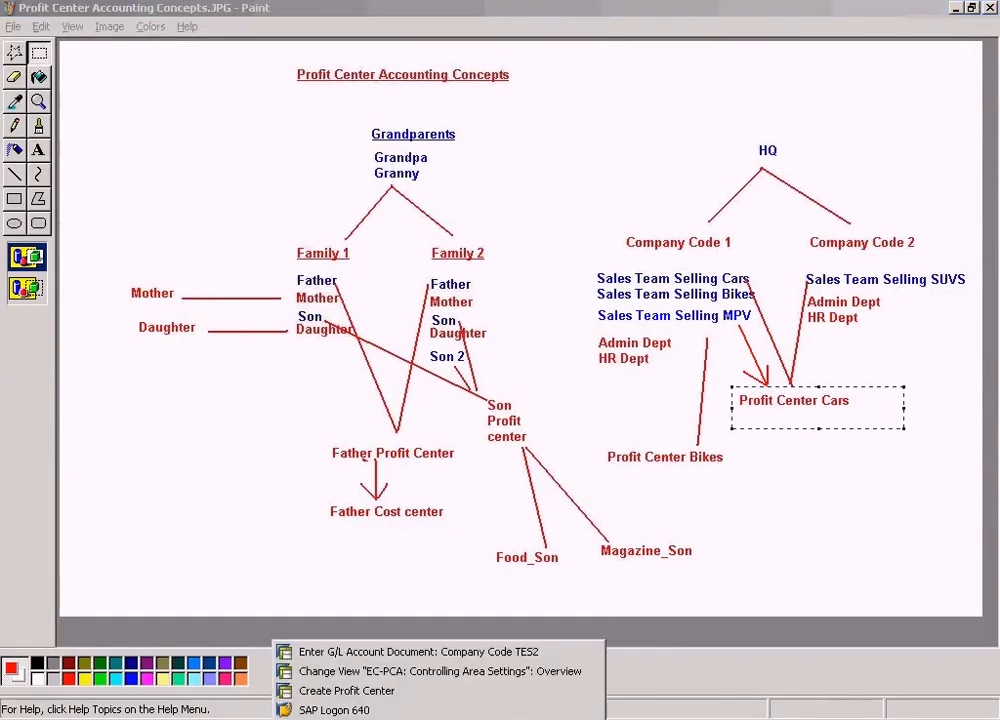
click(390, 672)
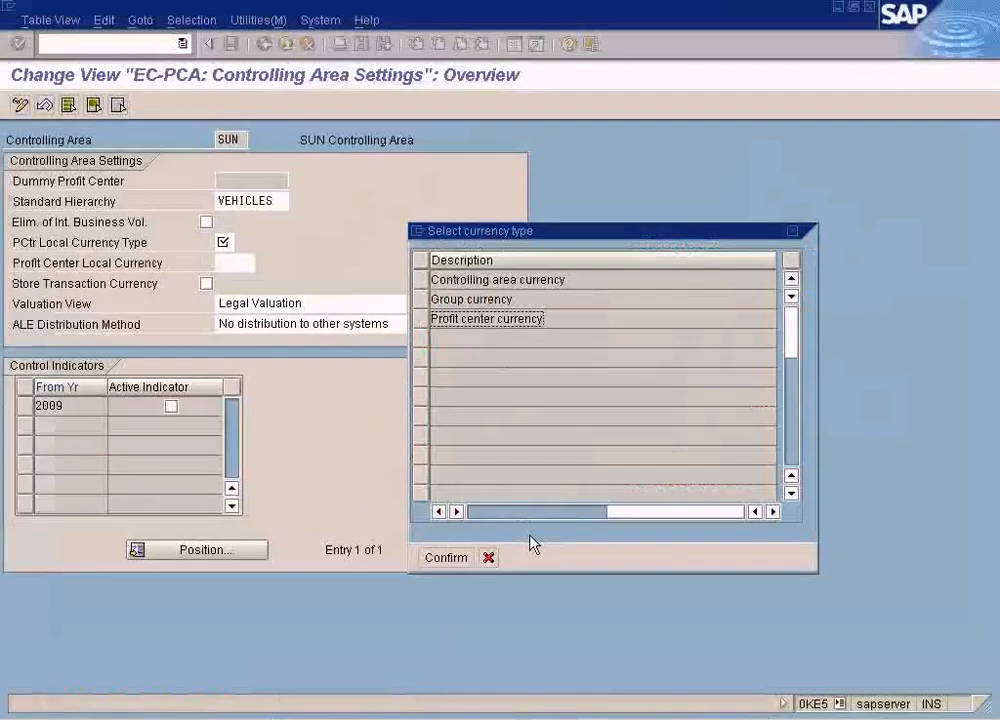
Choose currency type 20, Controlling area currency, and save the EC-PCA controlling area settings
click(504, 281)
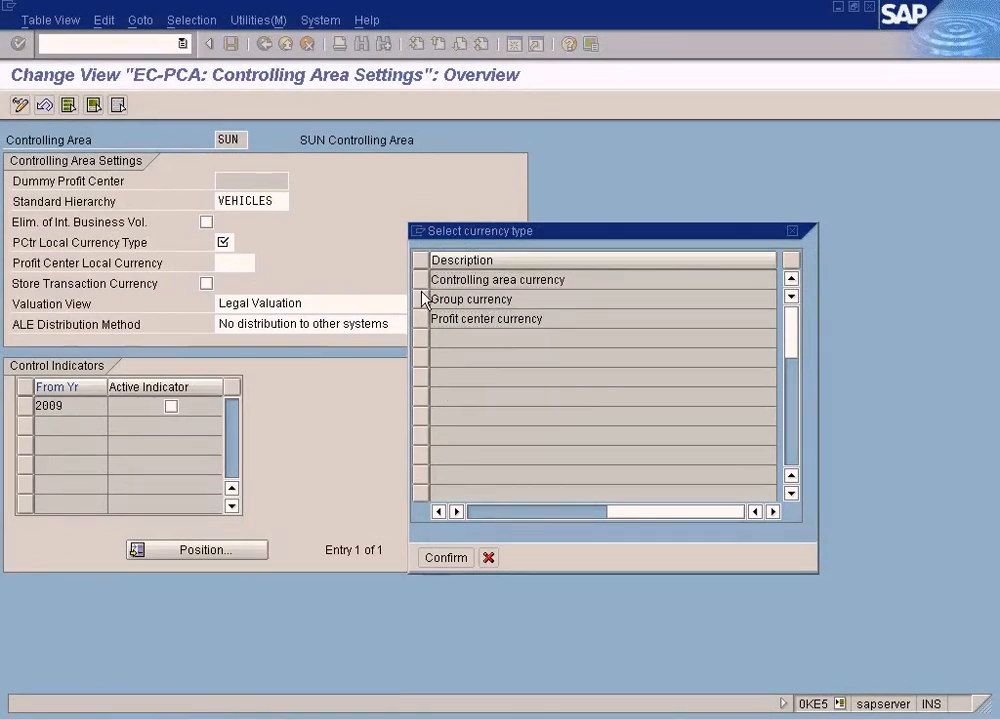
click(421, 283)
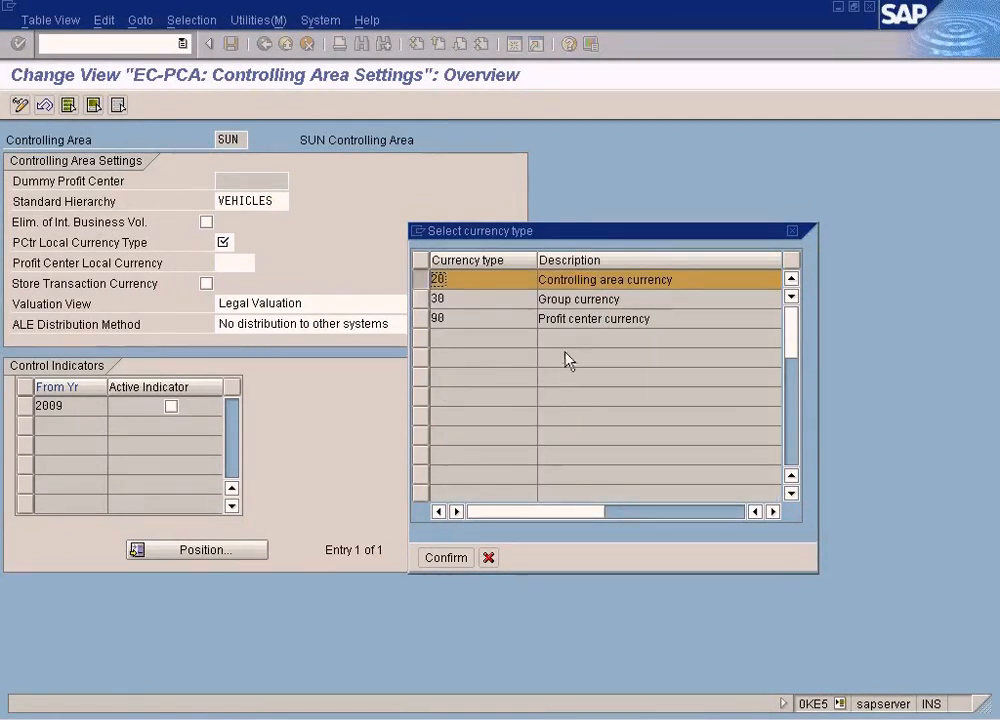
click(445, 558)
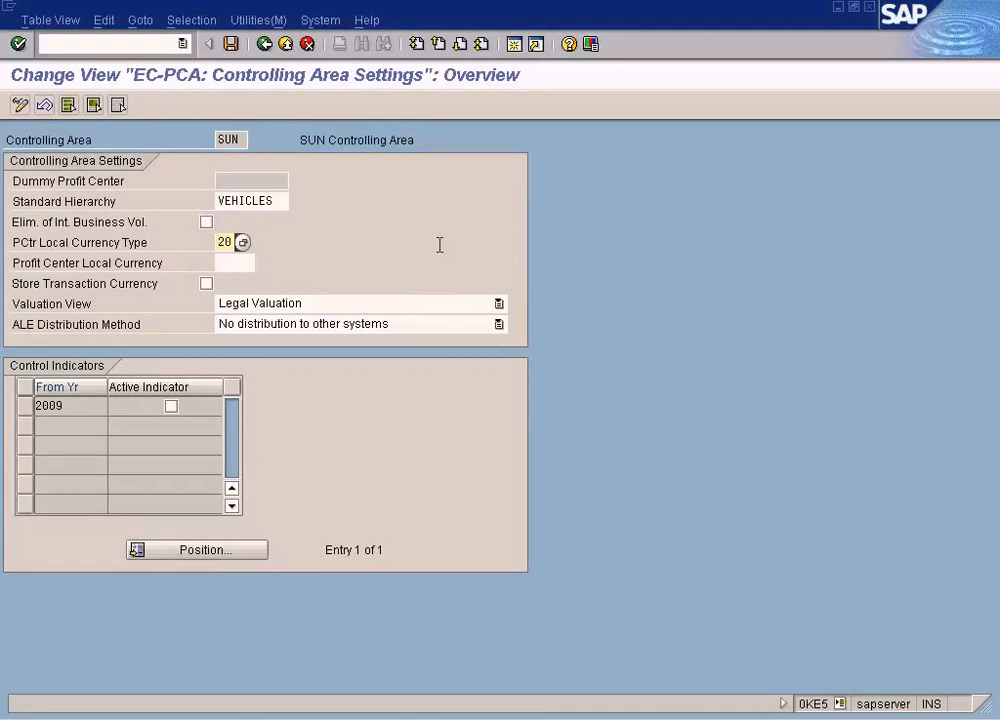
click(178, 414)
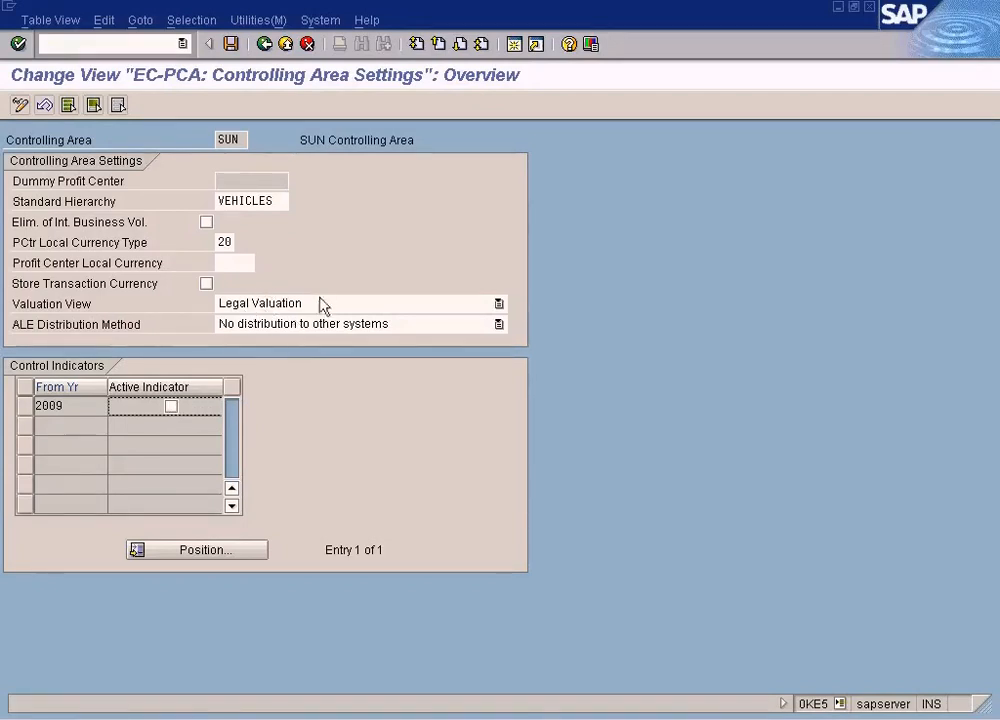
click(233, 46)
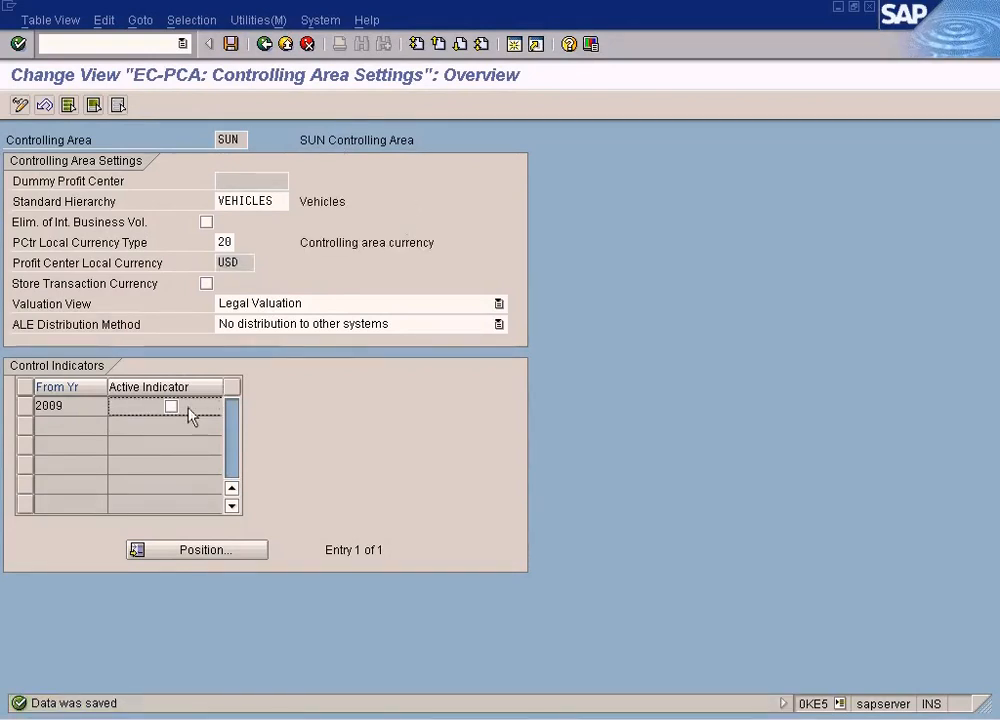
Review the saved controlling area settings fields, then leave them and return to the IMG
double_click(69, 406)
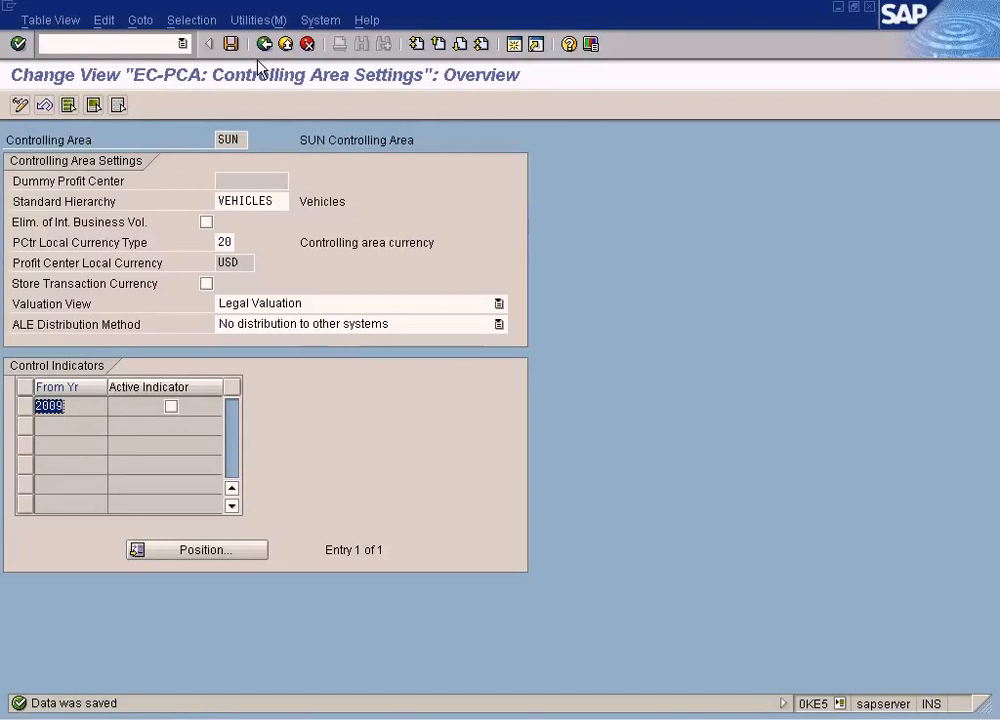
click(240, 263)
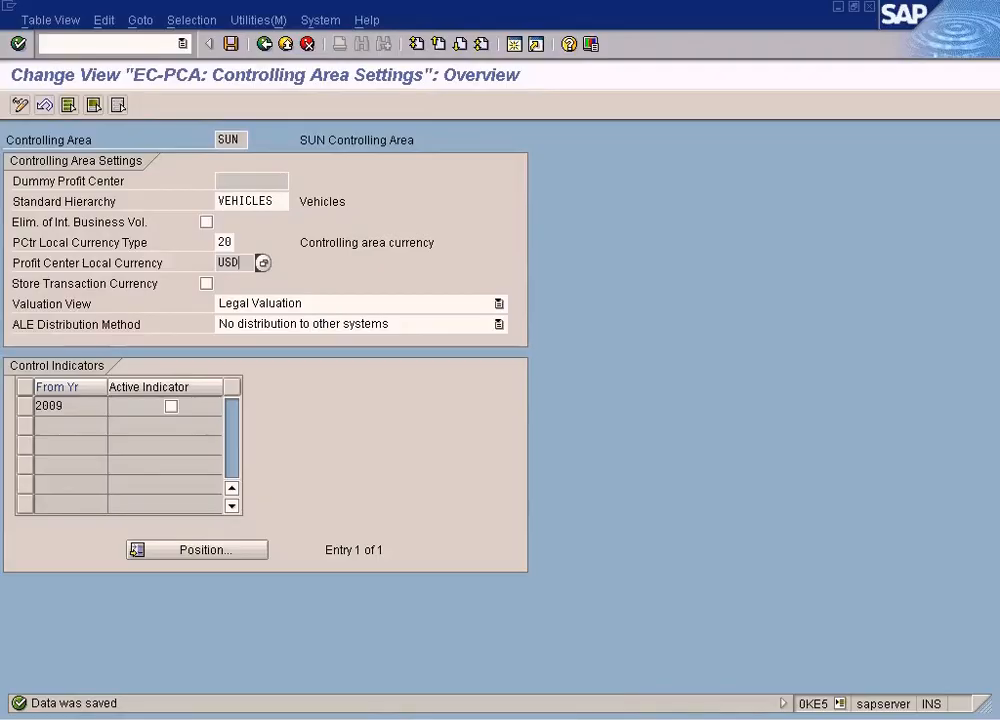
click(650, 718)
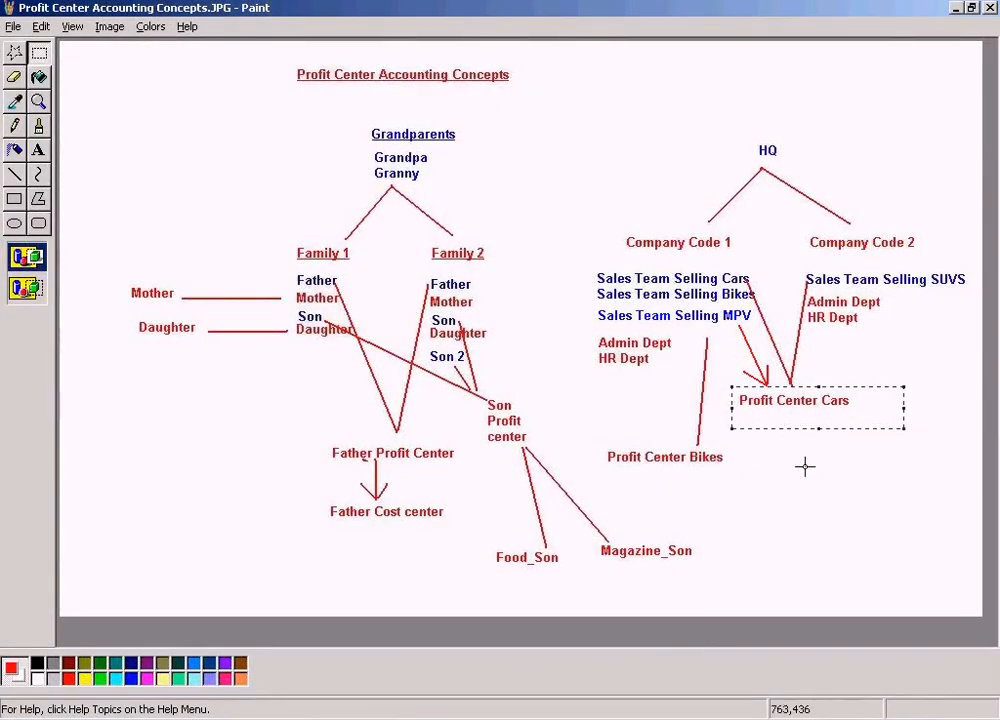
click(368, 718)
click(400, 670)
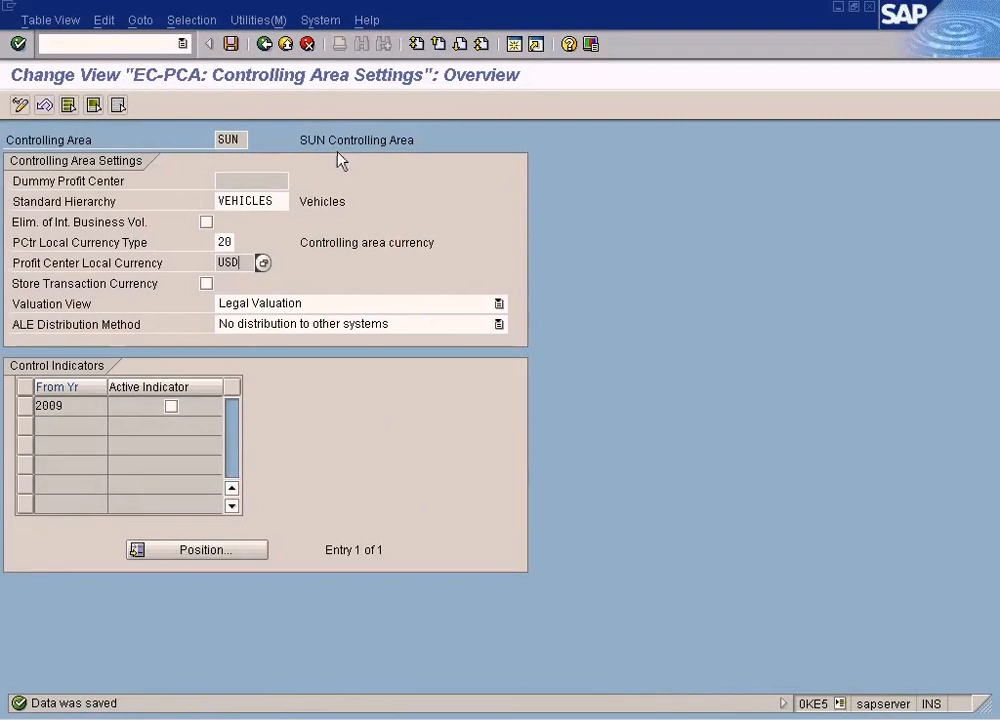
click(265, 45)
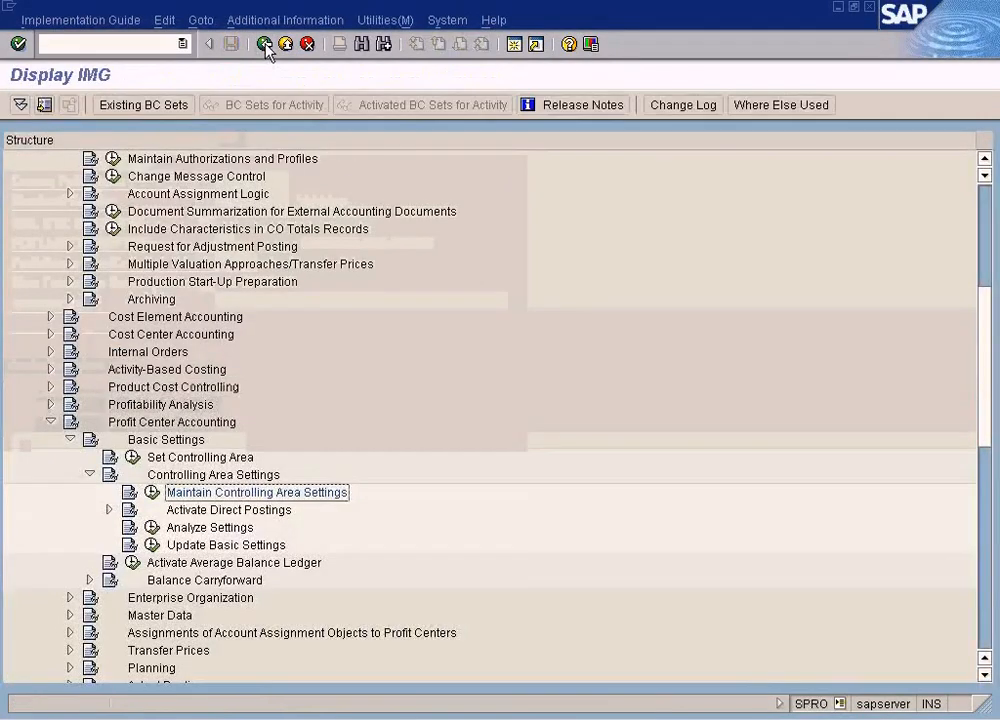
Switch to the Create Profit Center session and open the value help for the Profit Ctr Group field
click(330, 716)
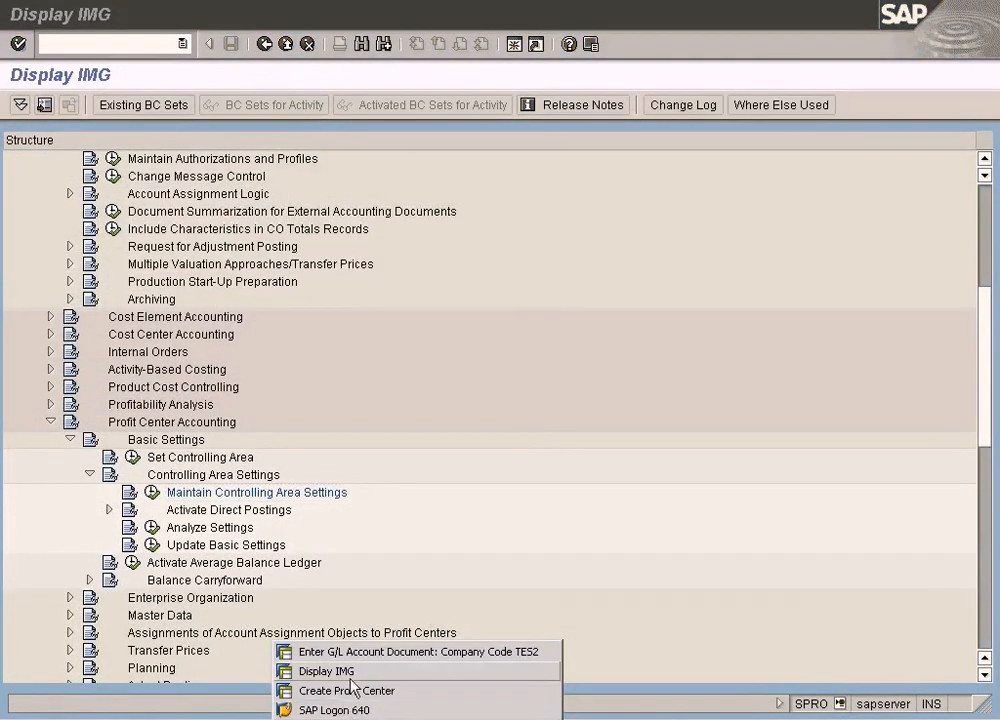
click(353, 690)
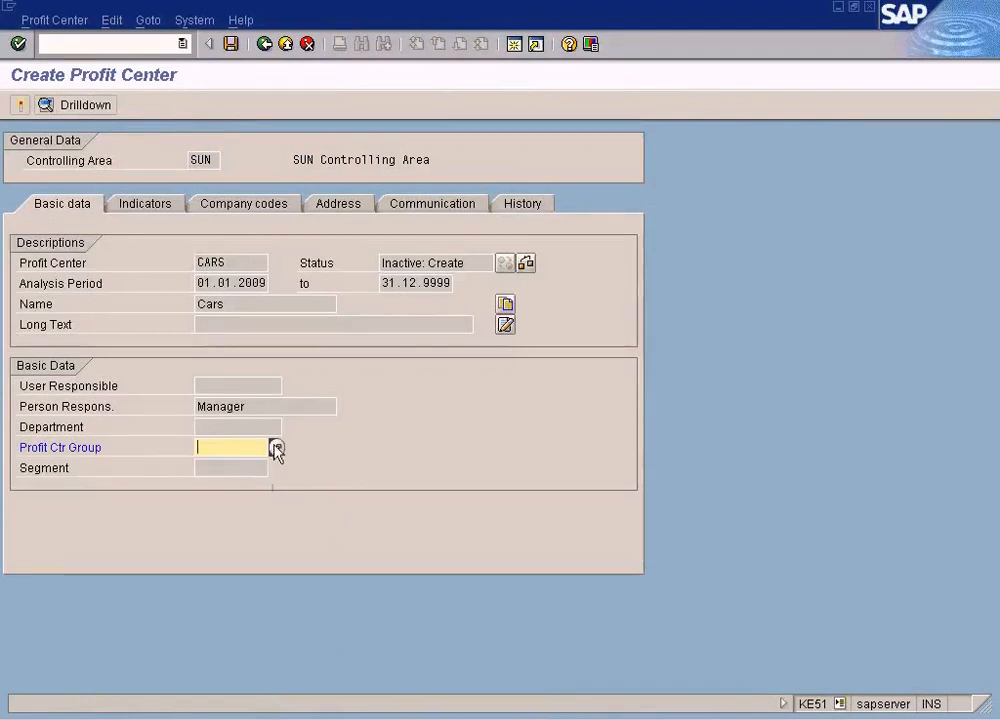
click(276, 448)
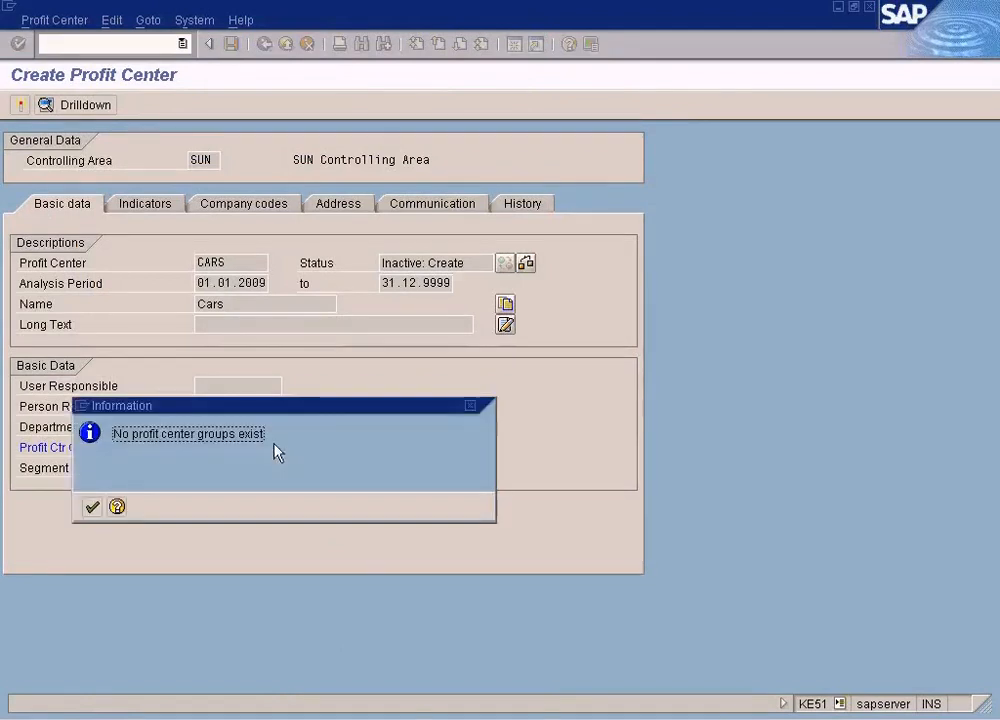
click(91, 507)
Terminate the profit center maintenance, discarding the entered data
click(262, 48)
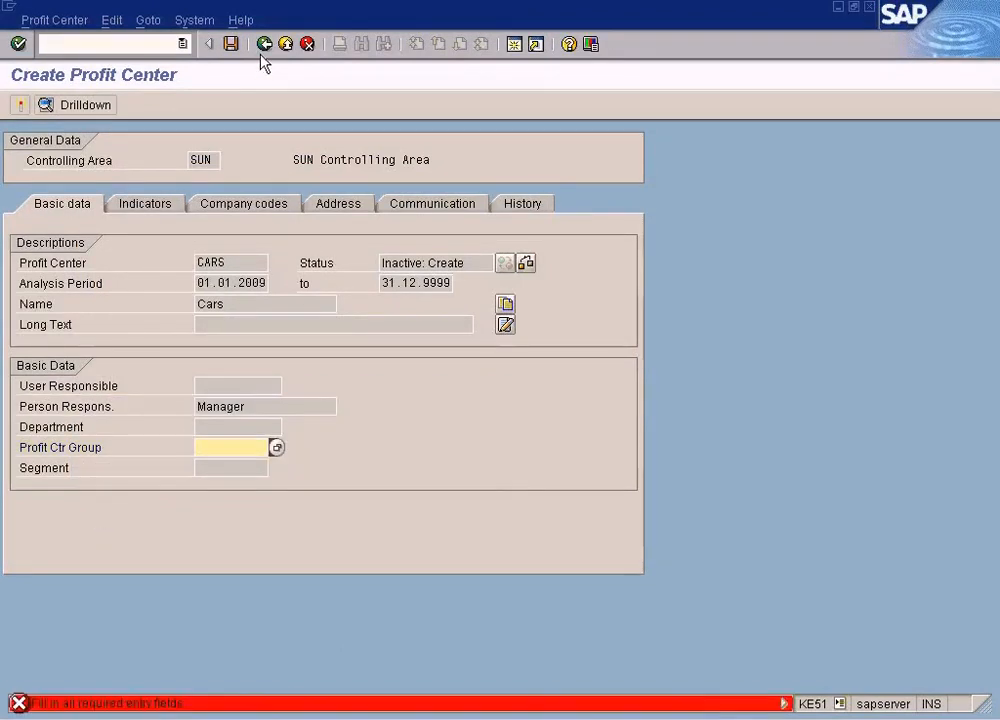
click(286, 45)
click(308, 45)
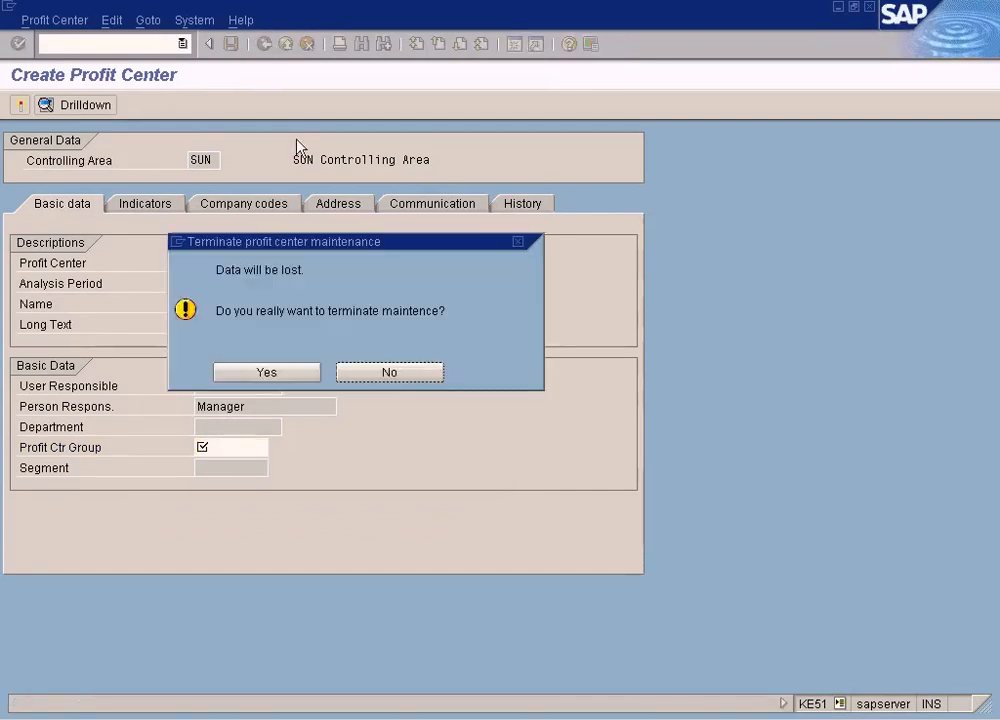
click(270, 373)
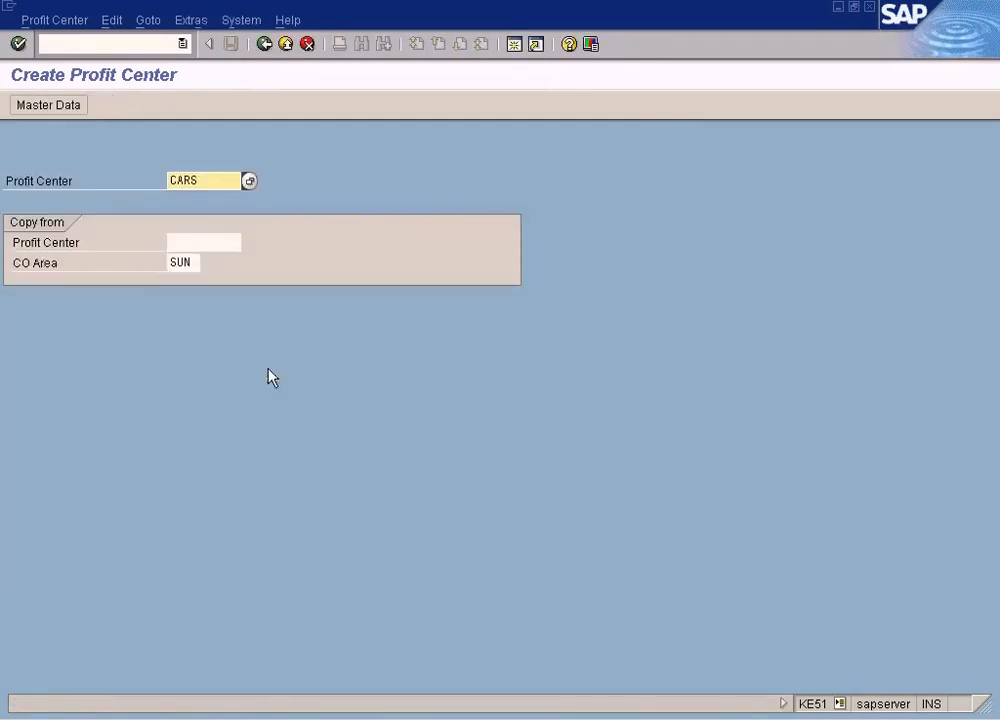
Reopen the master data for profit center CARS and set its Profit Ctr Group to VEHICLES
key(Return)
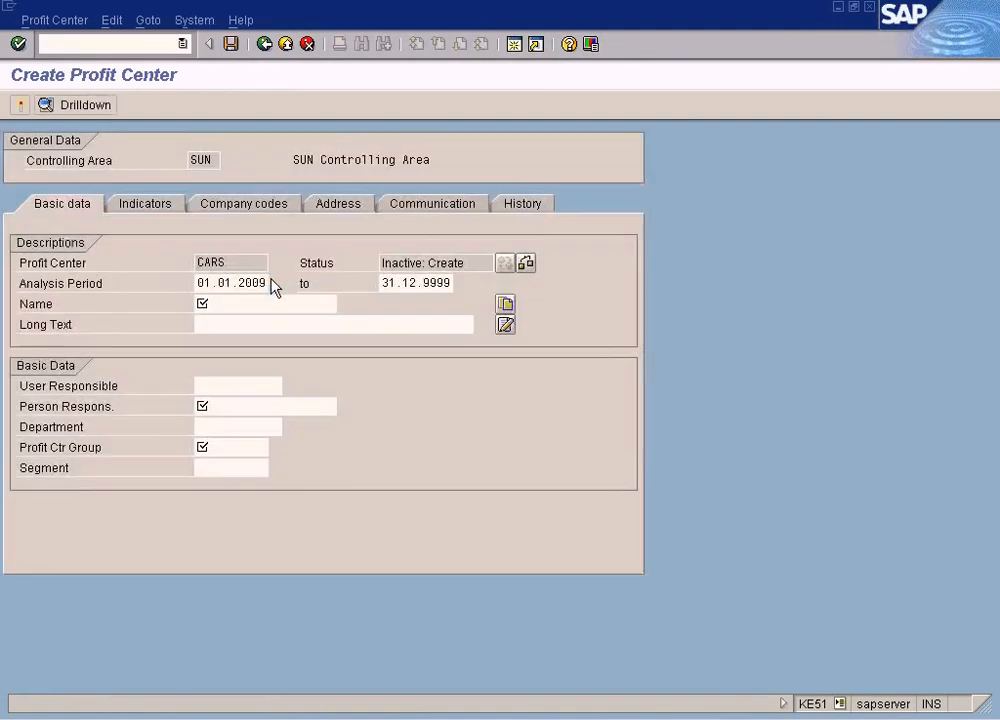
click(231, 448)
text(VEHICLES)
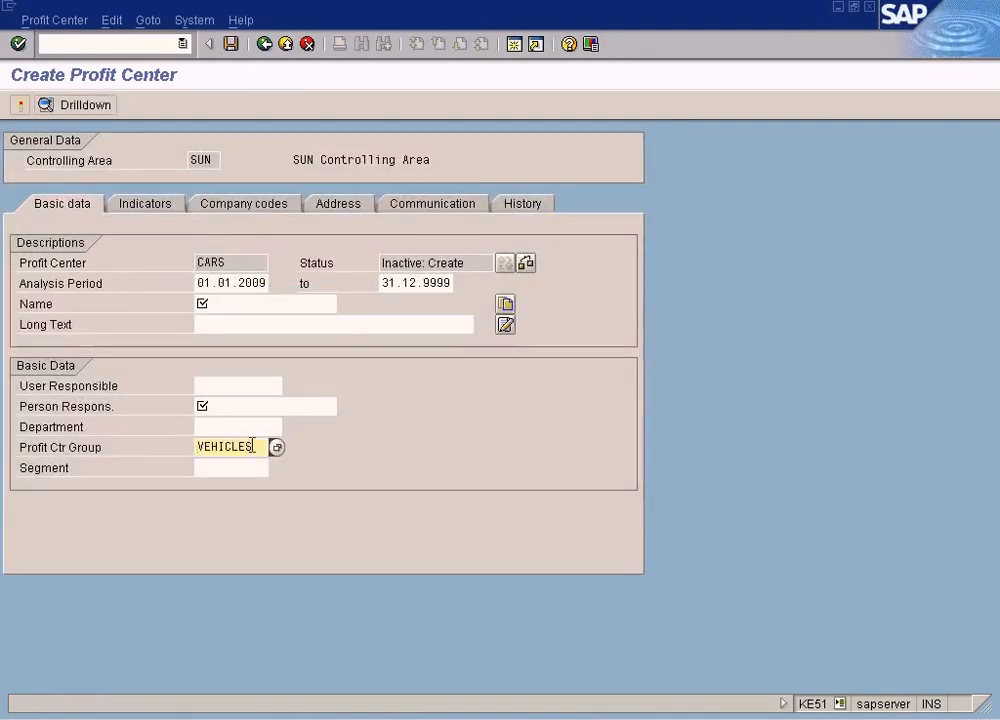
Fill in the name Cars, person responsible Manager, and long text Cars for the profit center
click(250, 307)
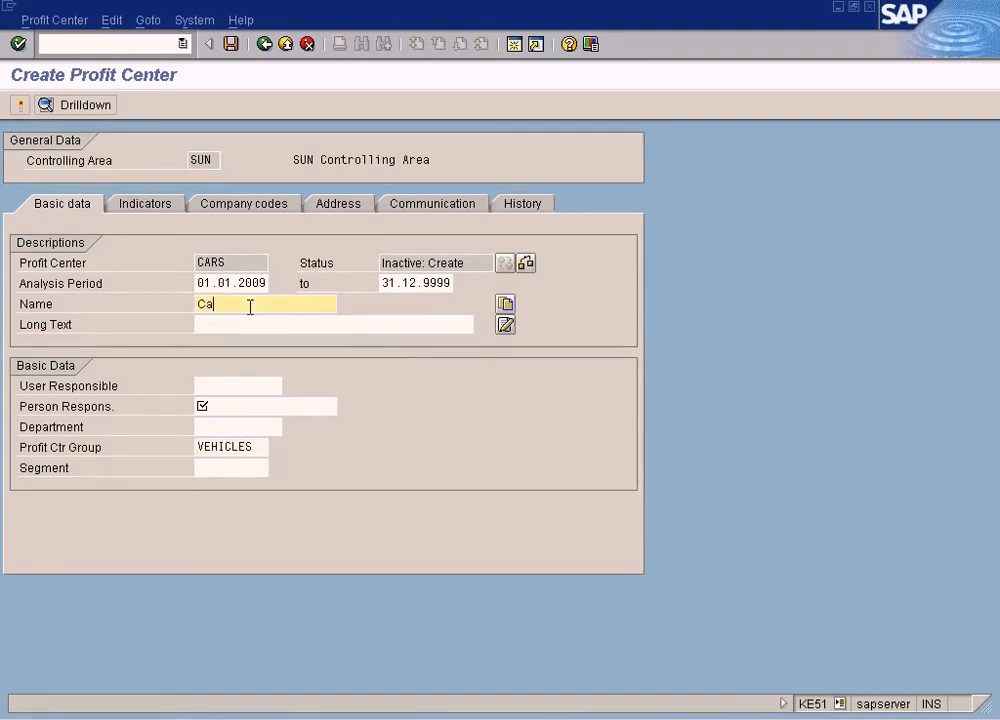
click(237, 405)
text(Manager)
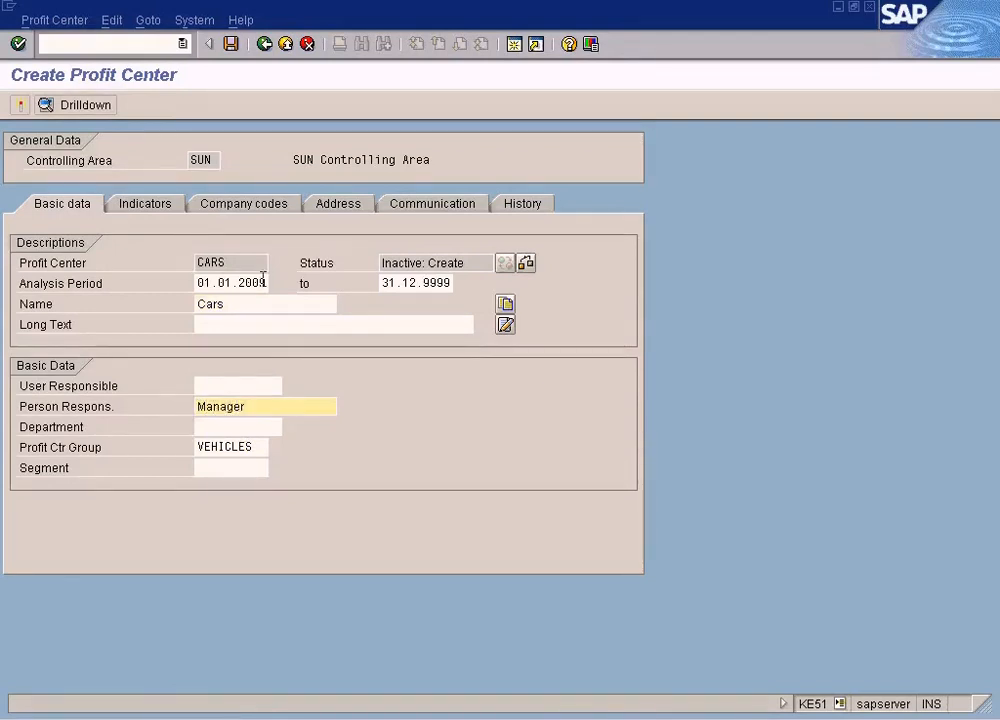
drag(243, 302, 190, 313)
click(241, 322)
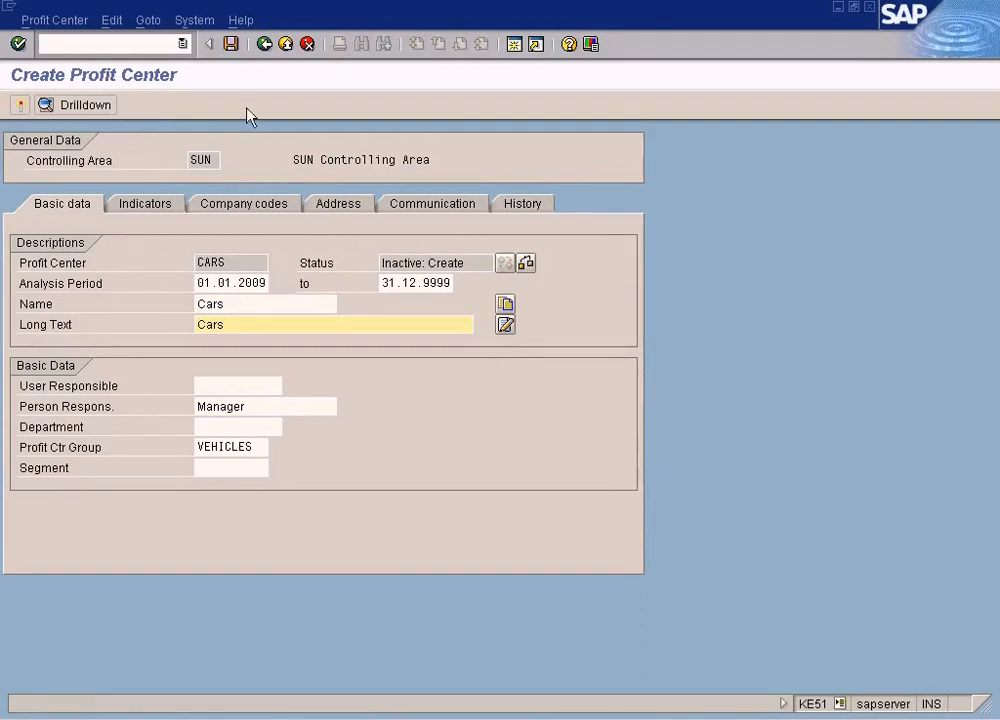
Browse the Company codes, Indicators and Address tabs of the new profit center
click(261, 206)
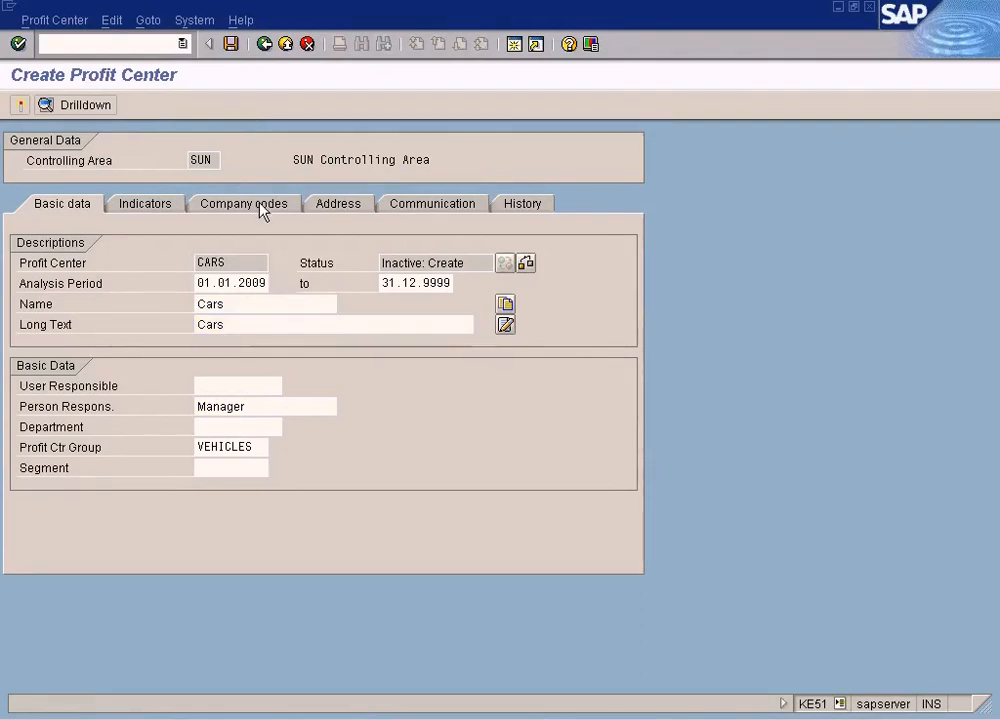
click(160, 206)
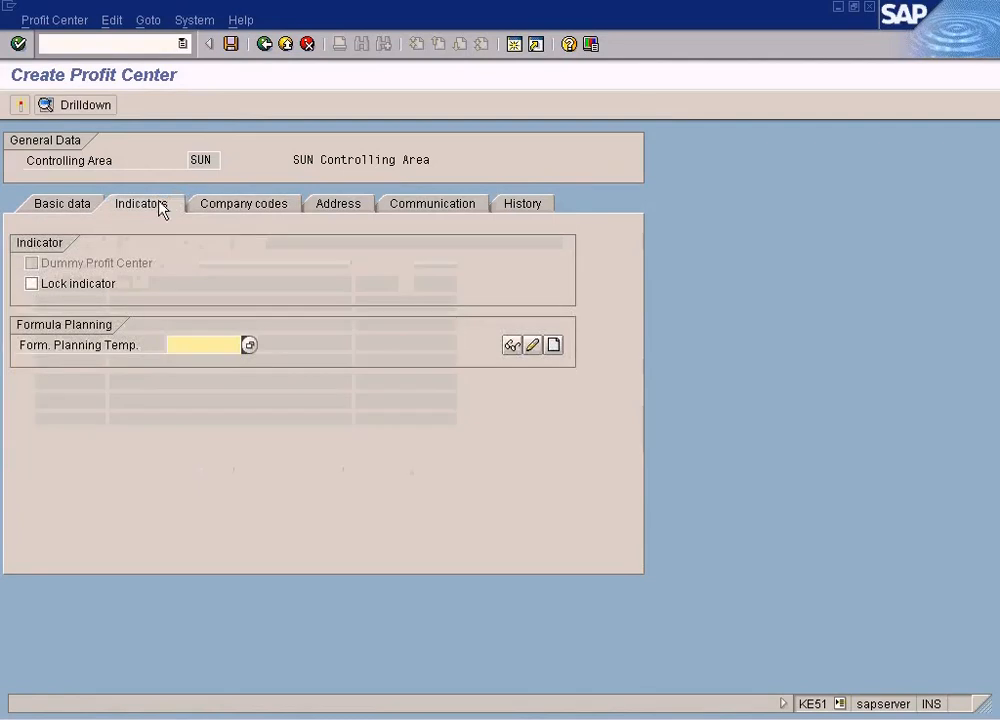
click(249, 207)
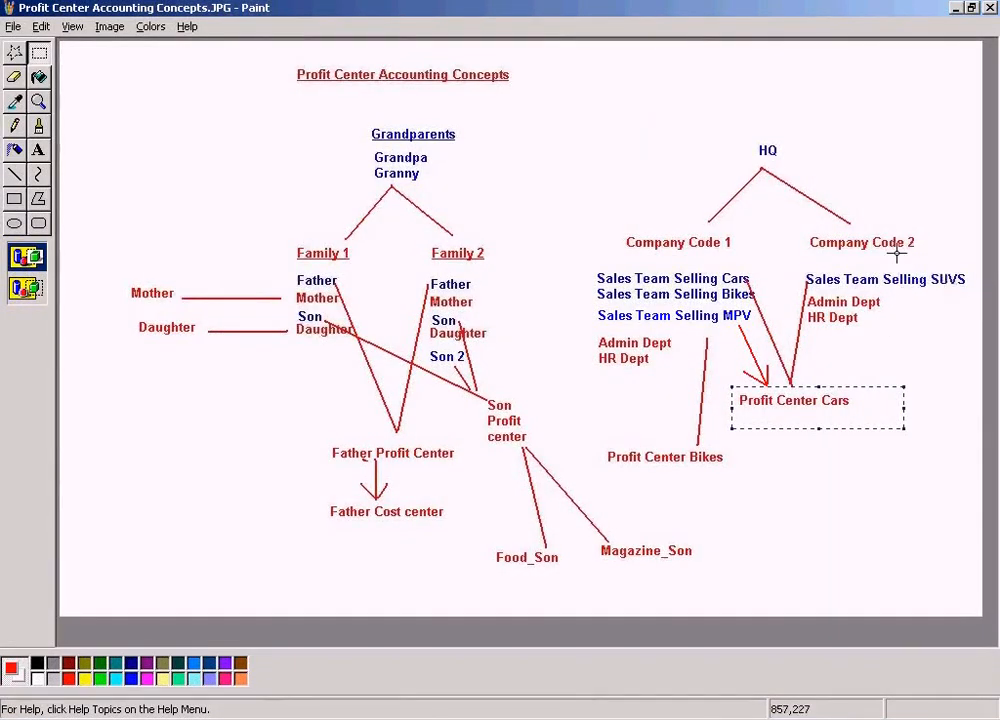
click(473, 717)
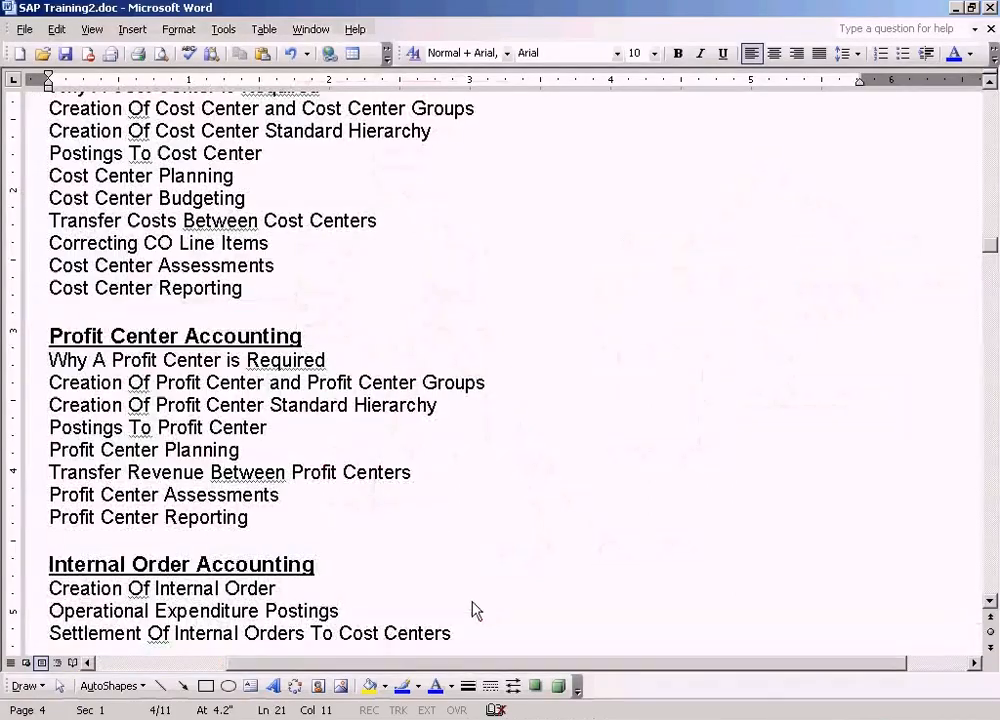
click(364, 716)
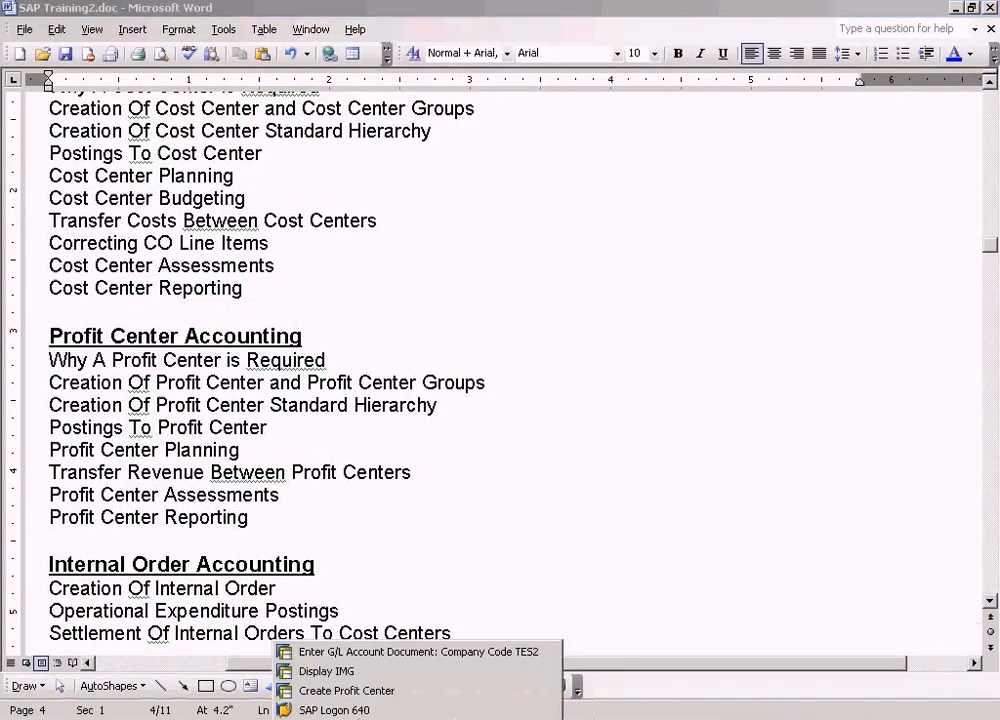
click(384, 692)
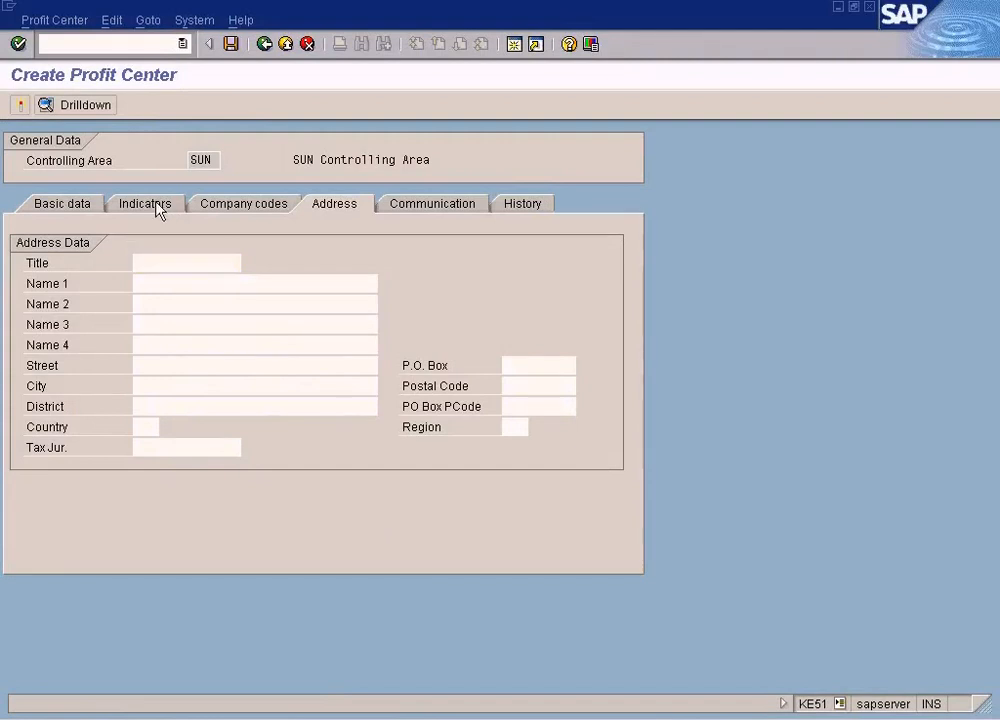
Check the Company codes assignment and save the new profit center CARS, acknowledging the save notice
click(153, 205)
click(241, 208)
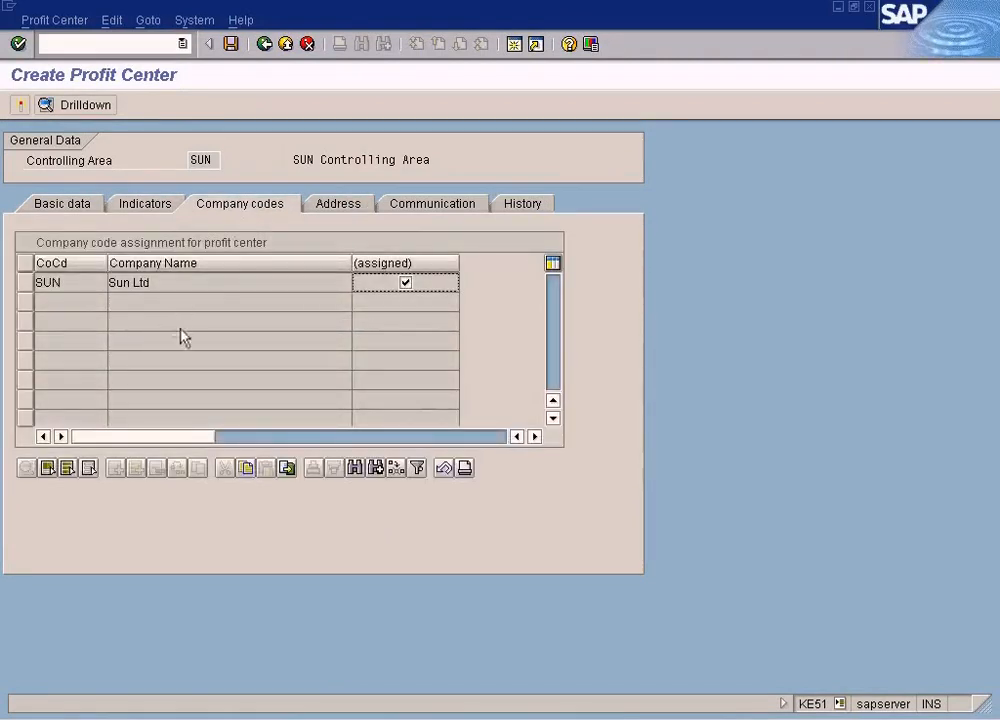
click(232, 46)
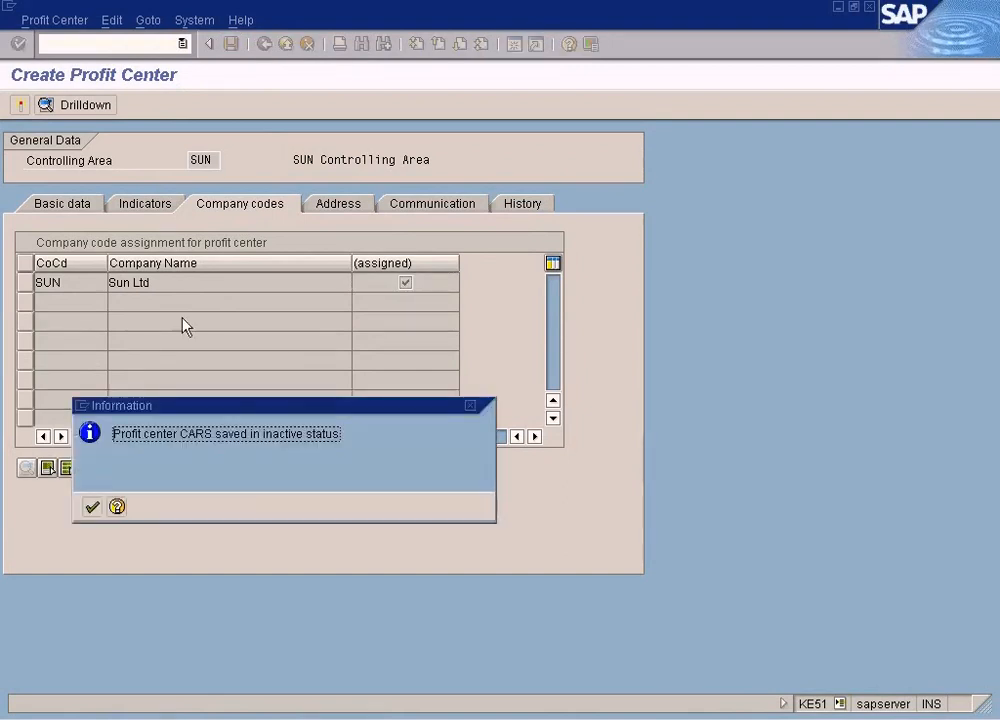
click(92, 507)
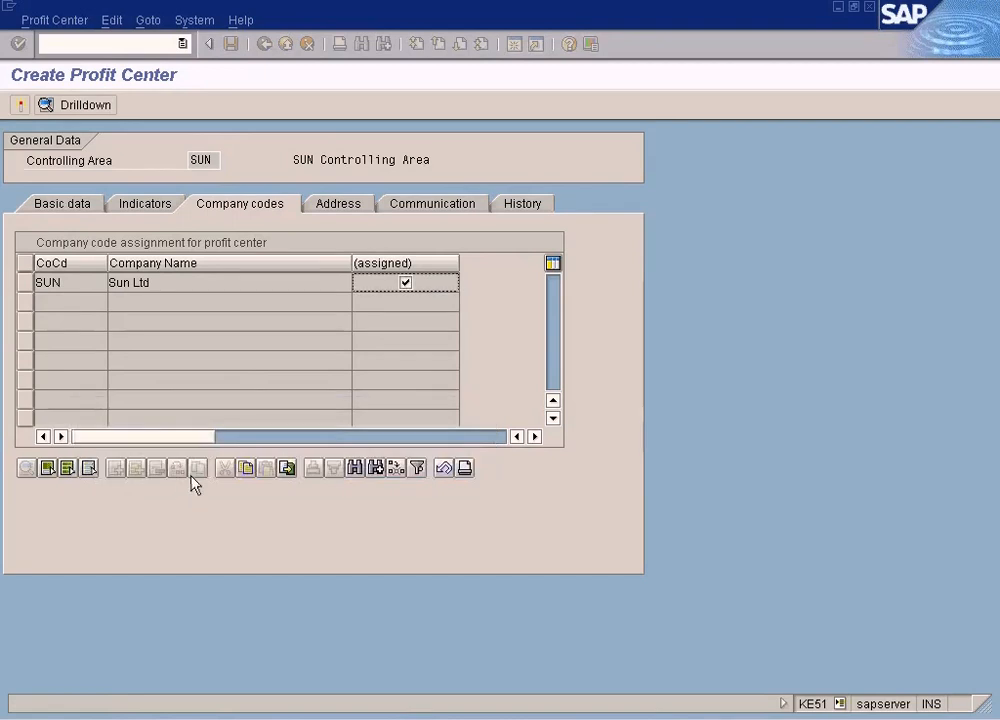
Review the basic data, leave profit center creation and switch to the Display IMG session
click(56, 206)
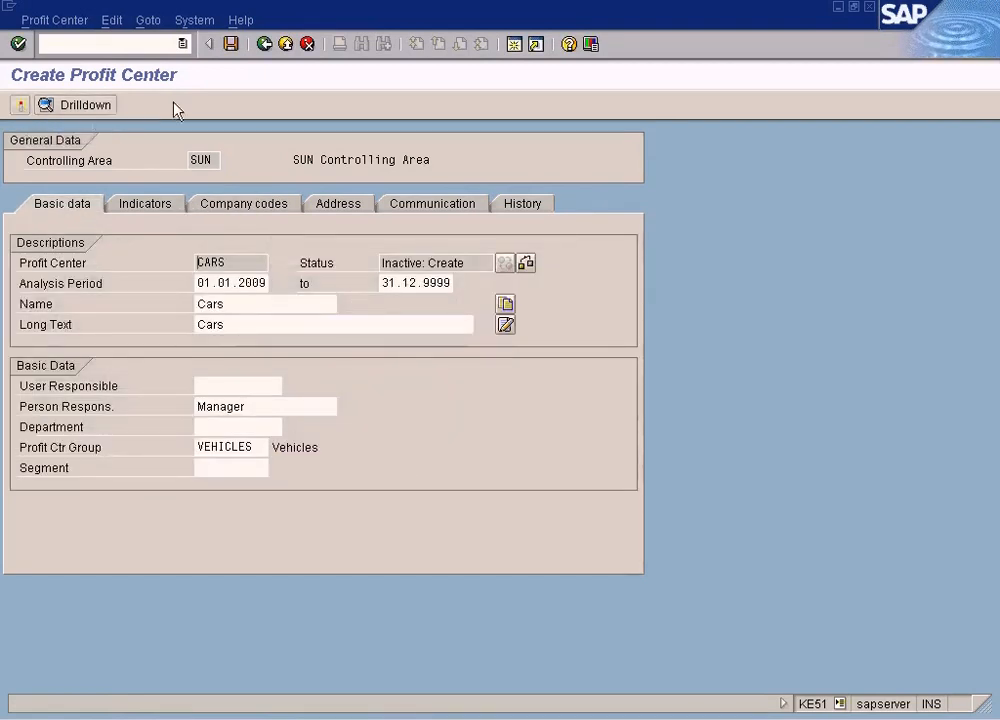
click(263, 46)
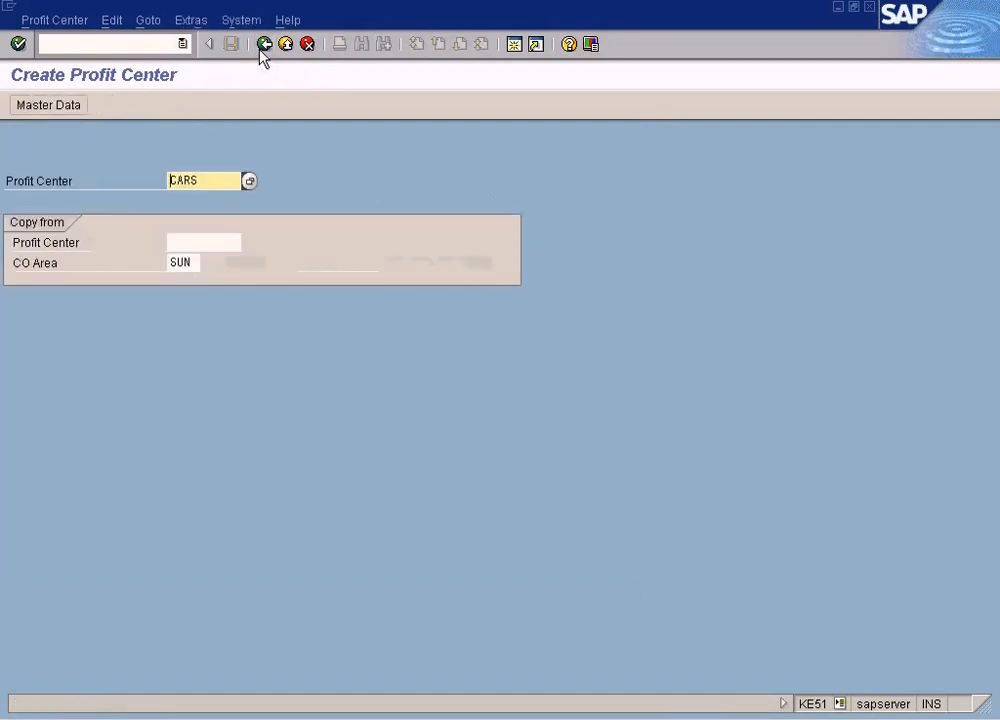
click(368, 716)
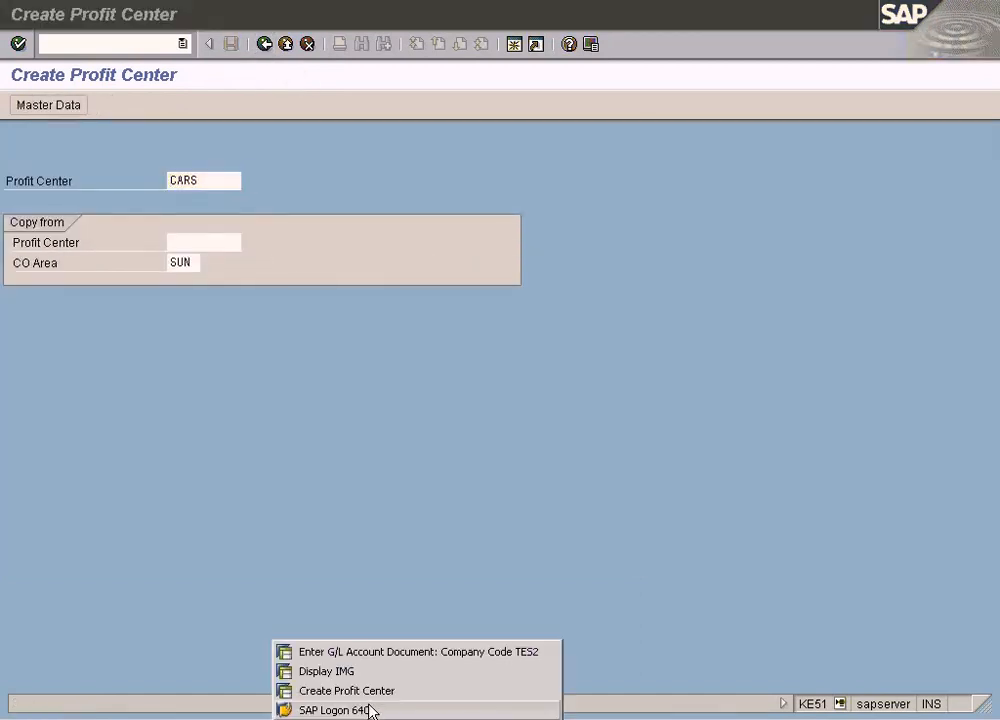
click(373, 676)
Open Edit Company Code Data under Enterprise Structure Definition and position the company code list at SUN
scroll(344, 535, up, 5)
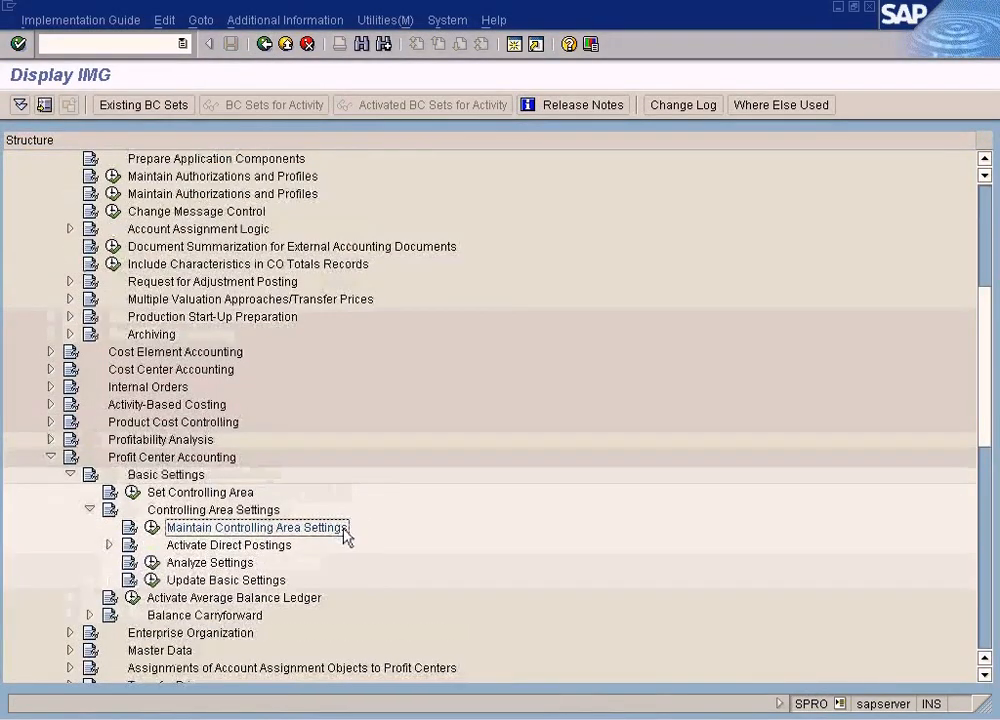
scroll(344, 535, up, 2)
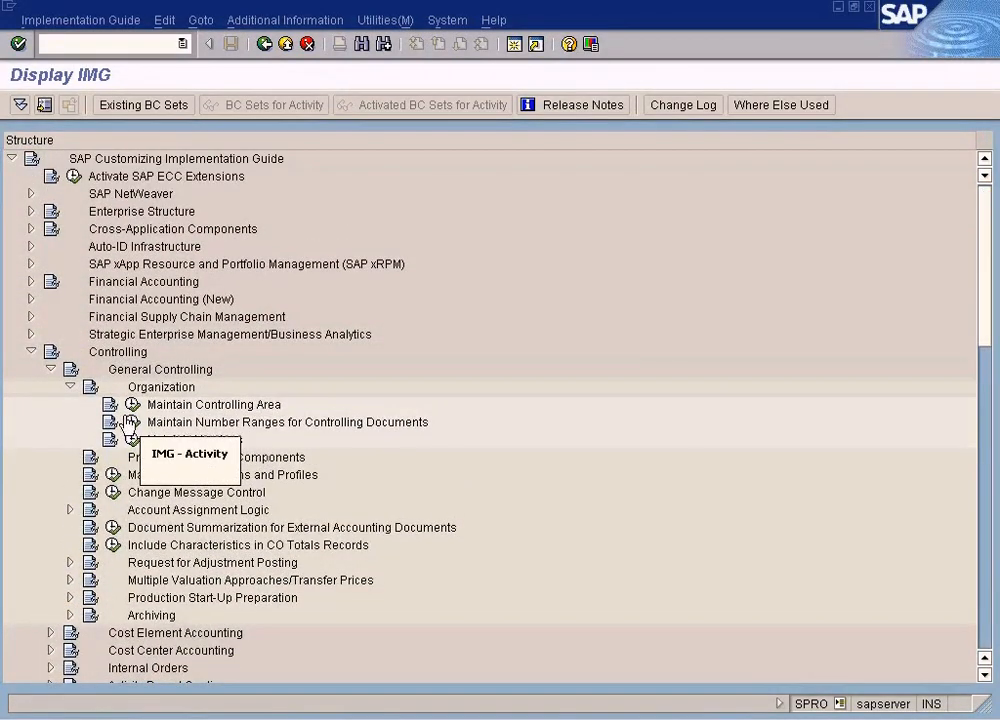
click(31, 282)
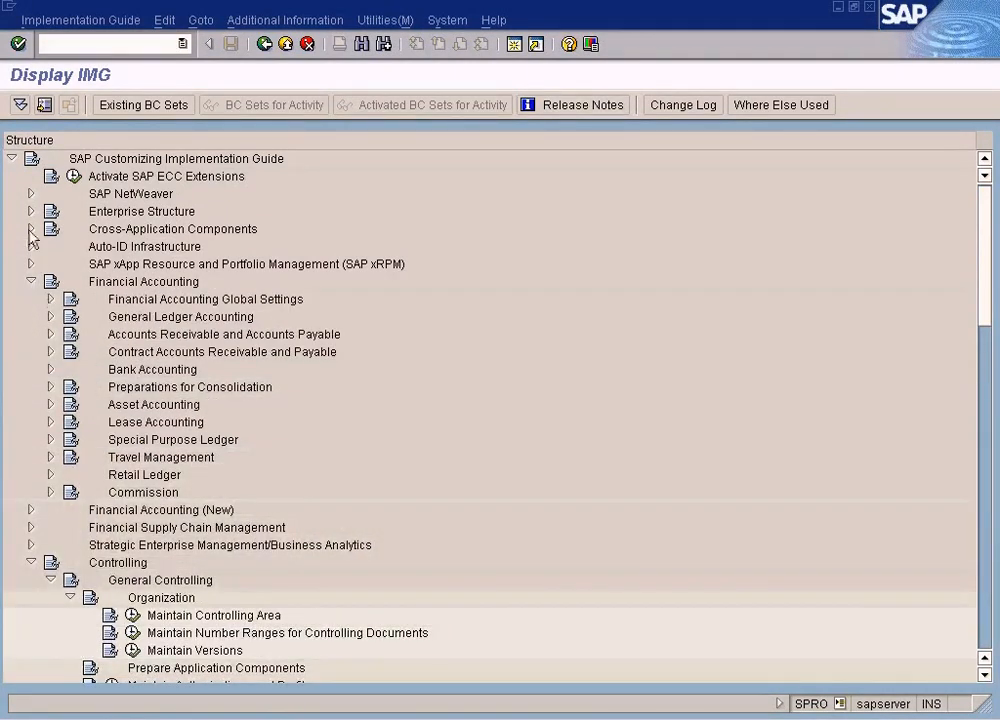
click(31, 211)
click(50, 246)
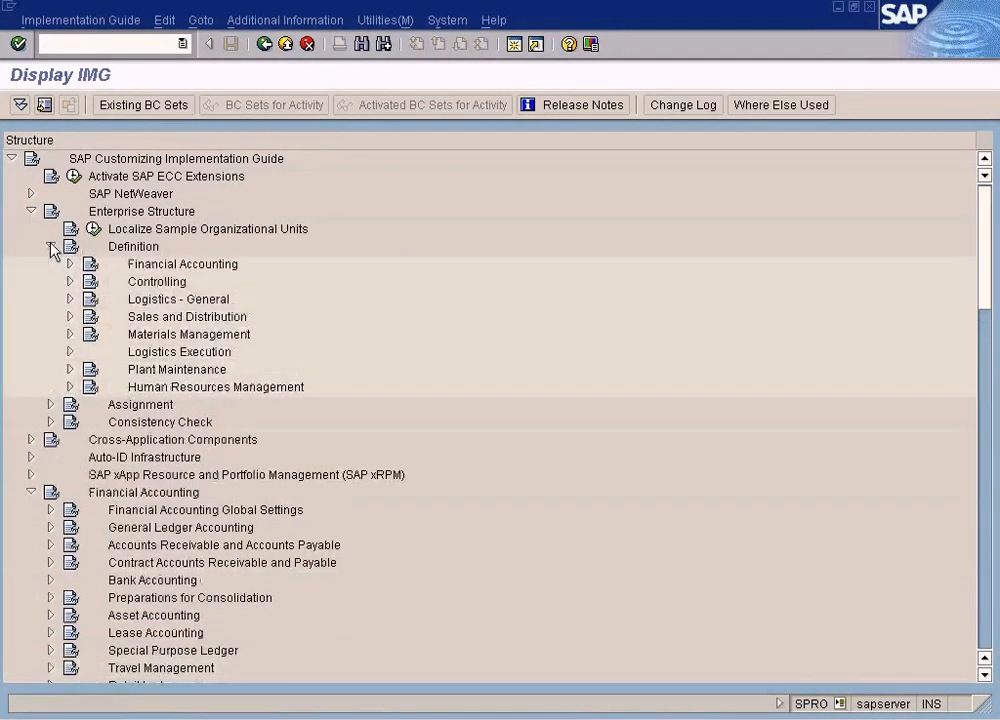
click(70, 264)
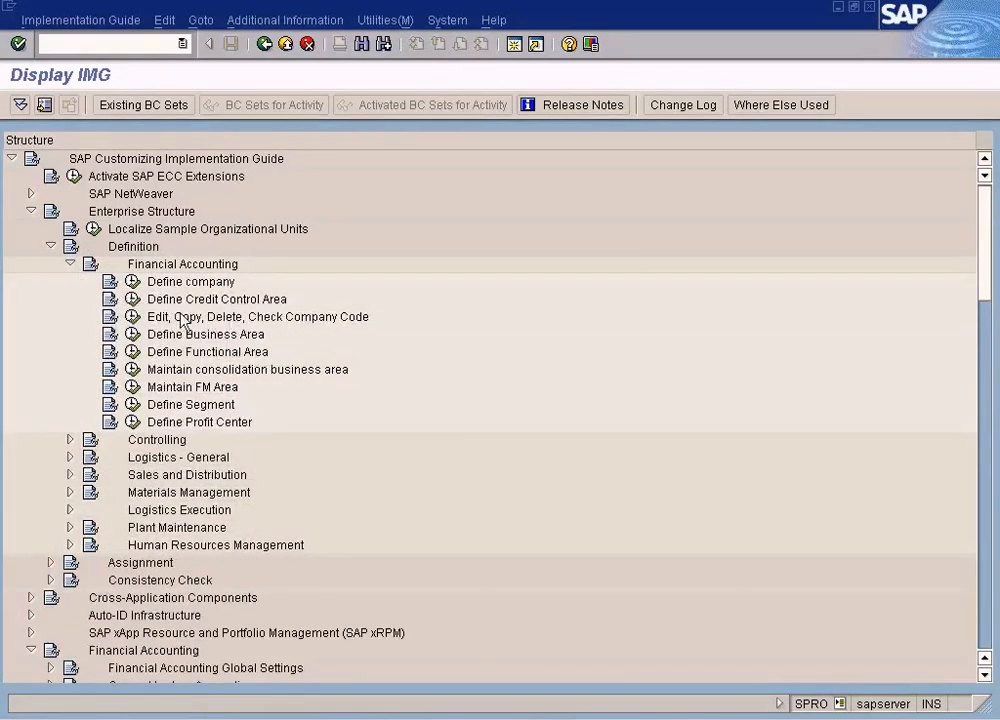
click(132, 316)
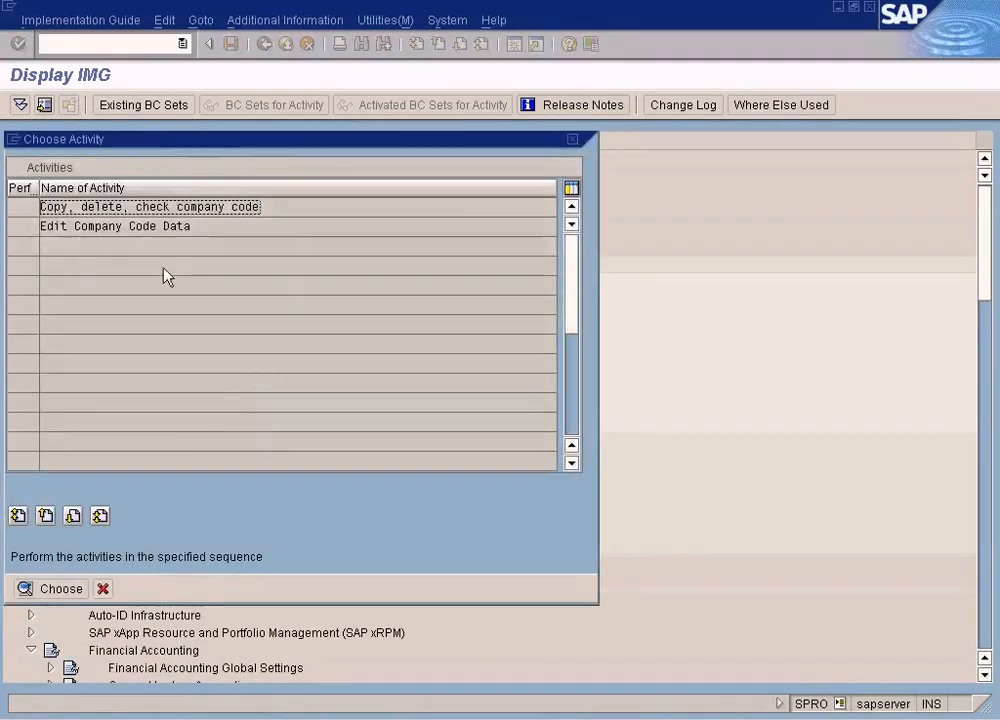
double_click(172, 229)
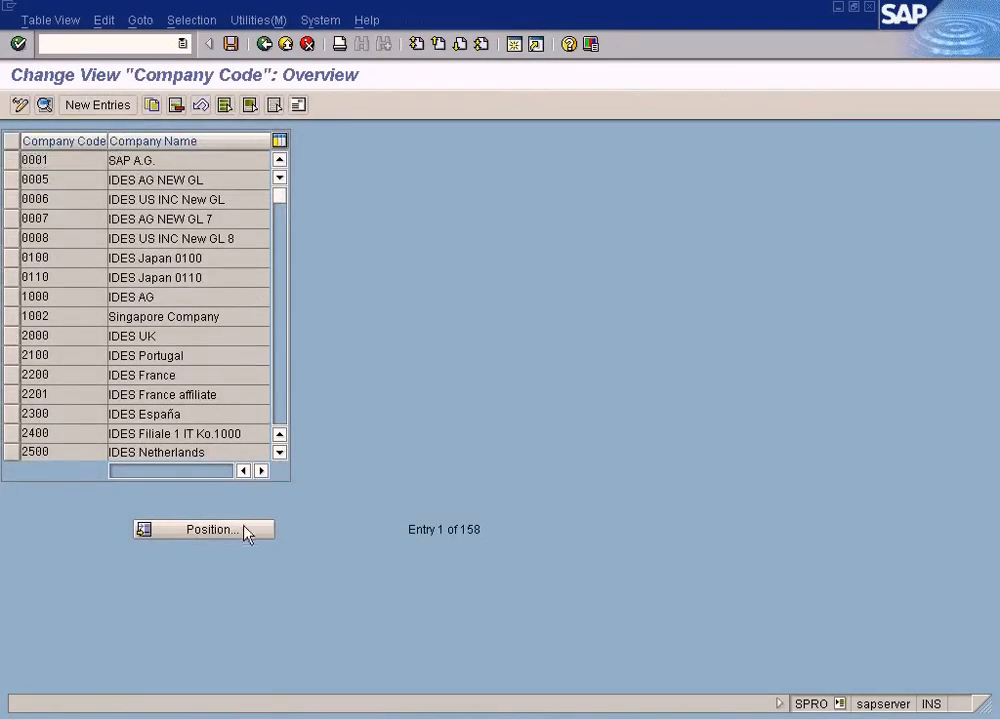
click(205, 529)
text(SUN)
key(Return)
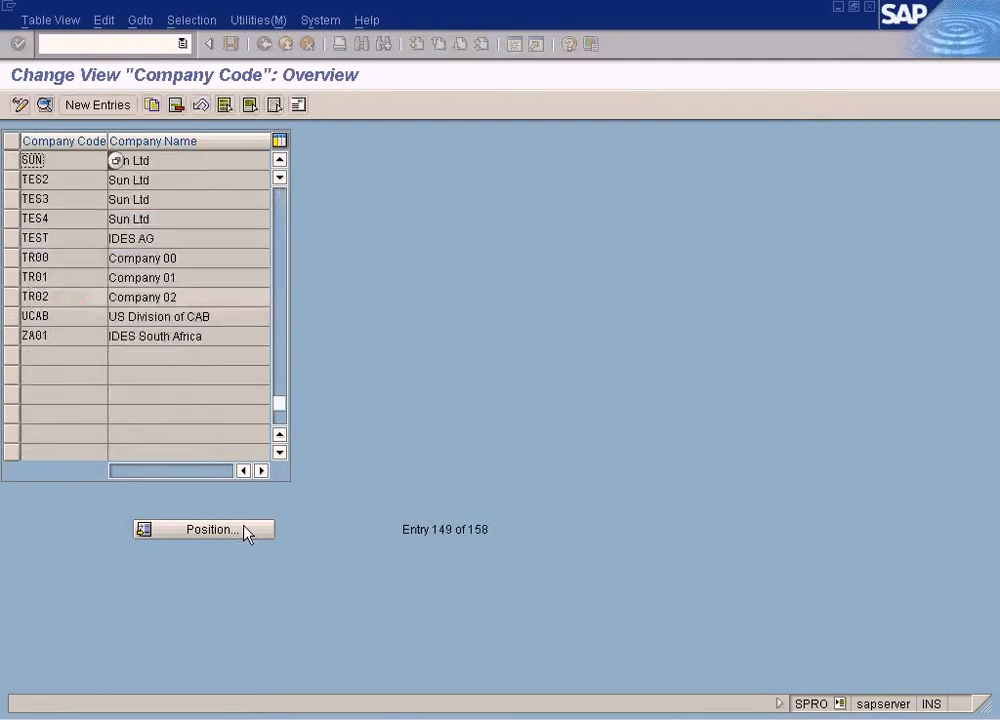
click(122, 186)
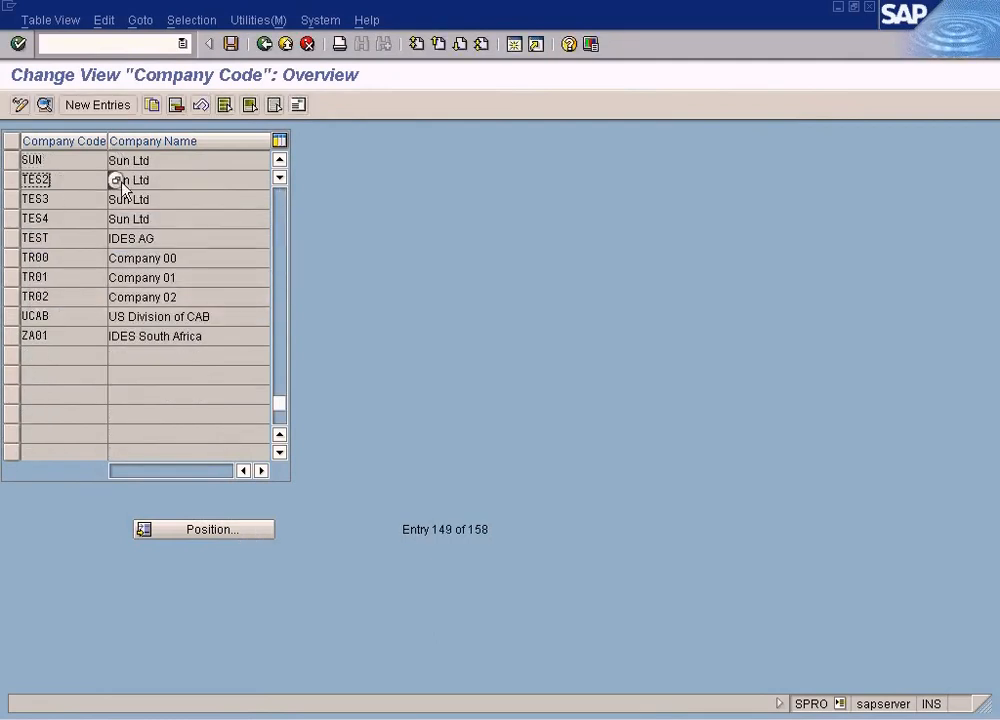
click(70, 183)
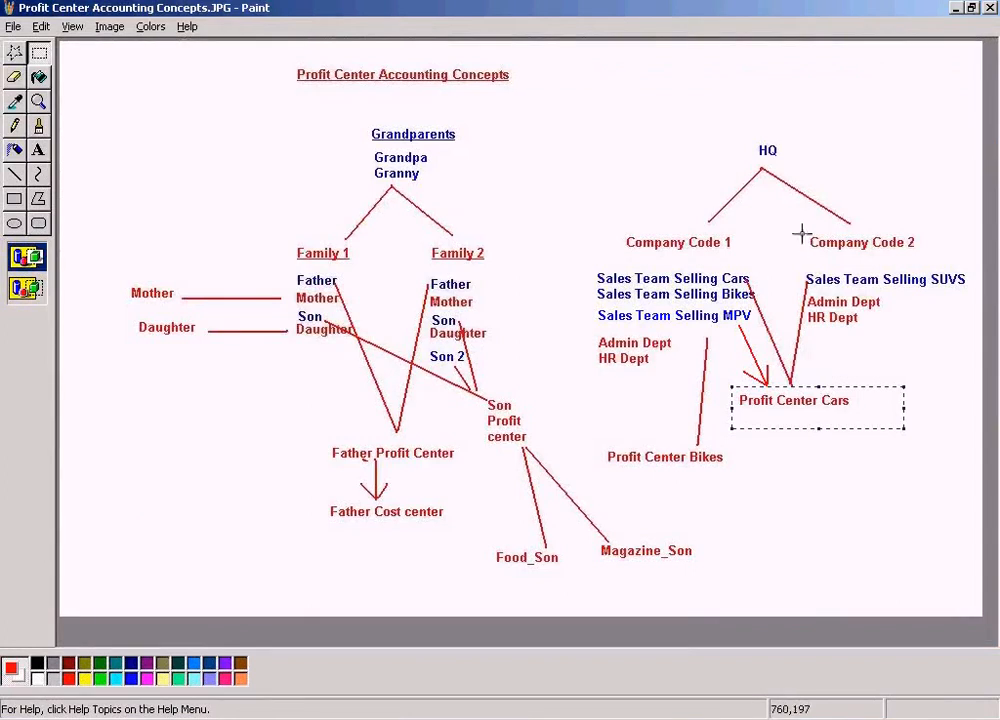
Select Company Code 2 in the Profit Center Accounting Concepts diagram in Paint, then return to the company code overview
drag(800, 230, 936, 253)
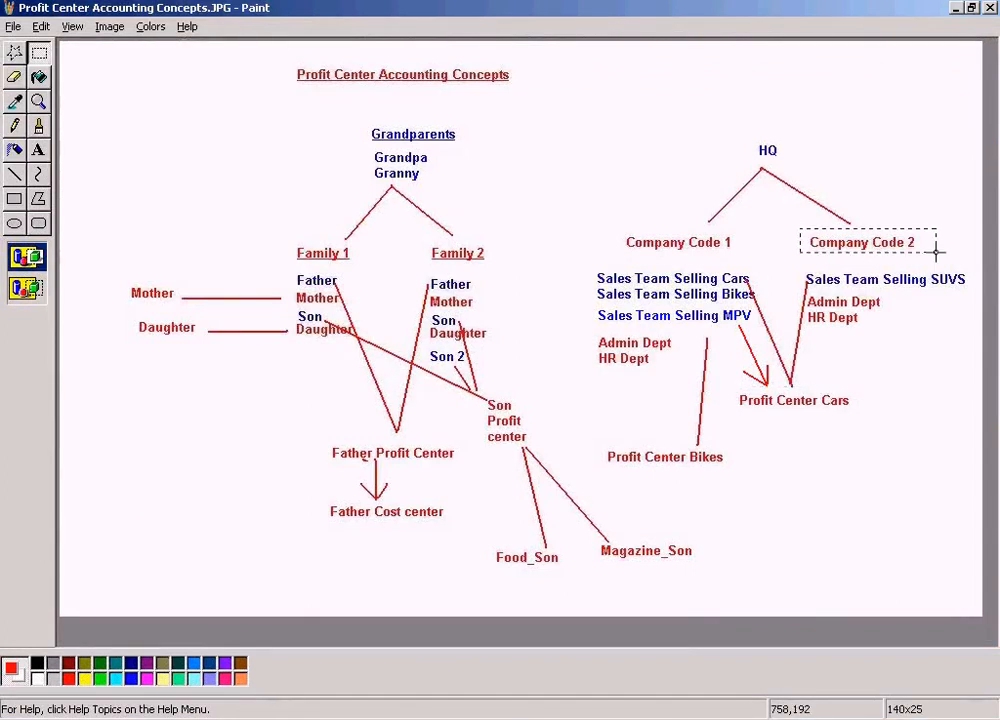
click(362, 718)
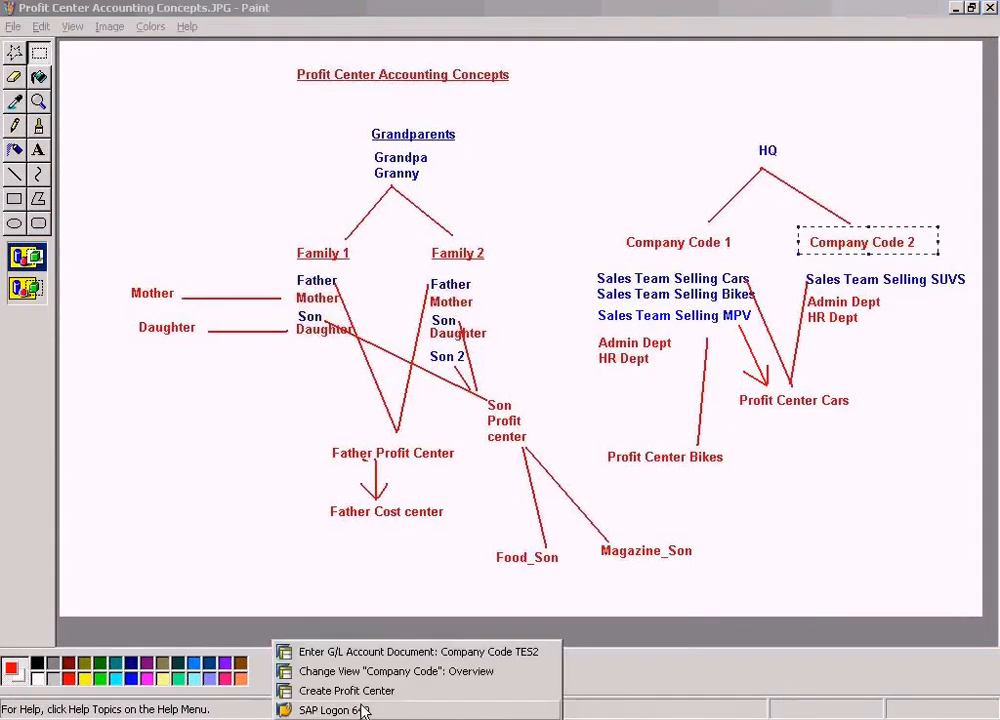
click(306, 671)
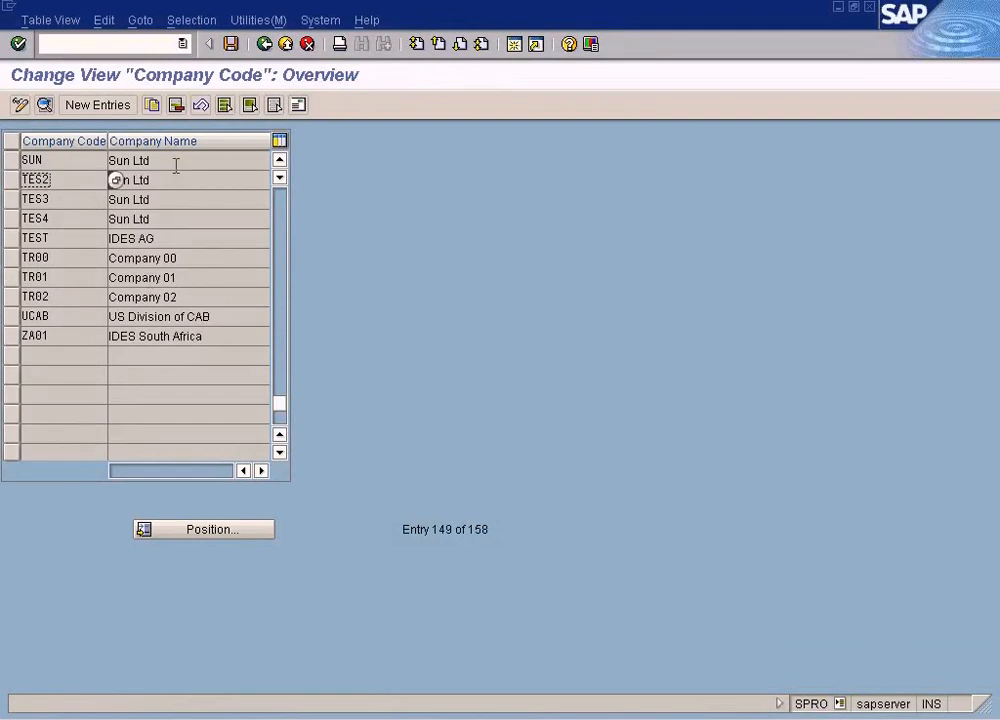
Open Assign company code to company under Enterprise Structure Assignment and position the list at company code SUN
click(264, 43)
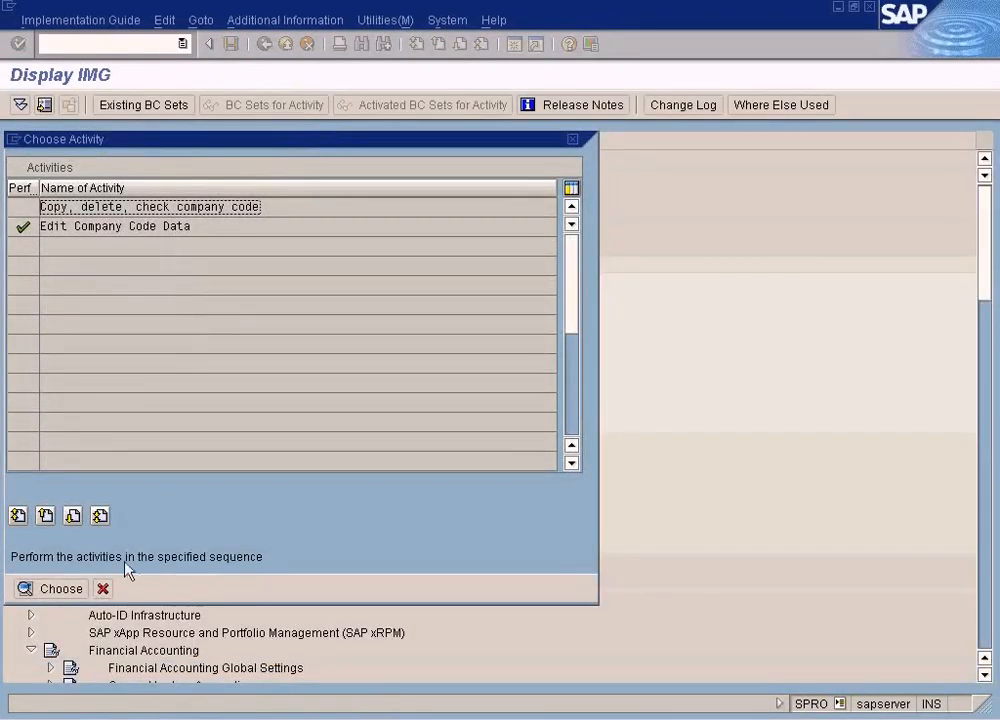
click(102, 588)
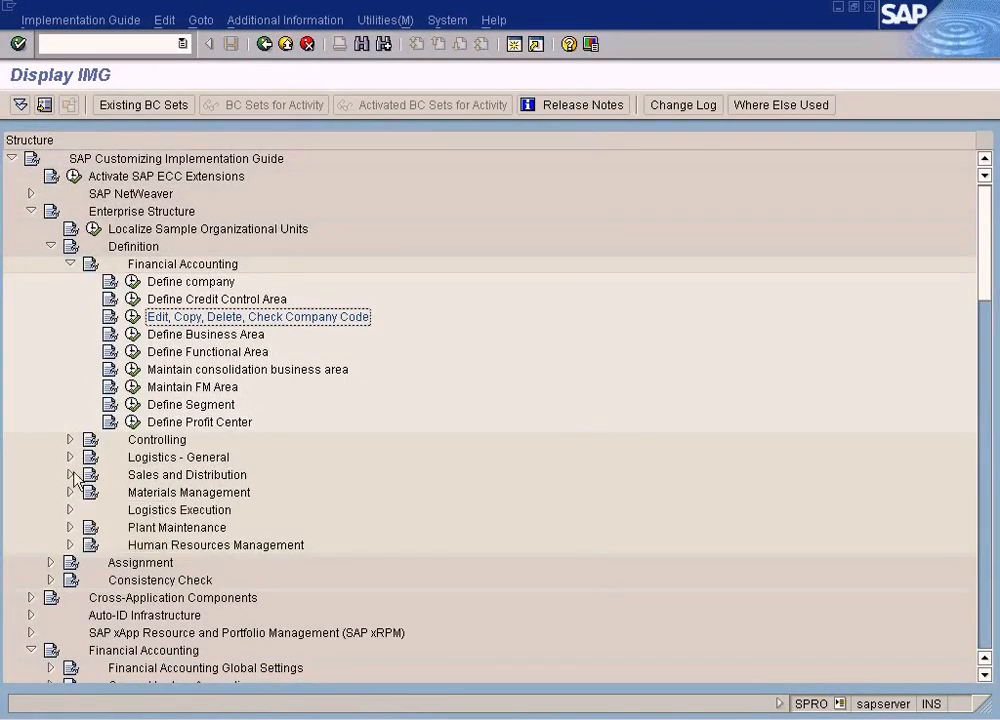
click(50, 562)
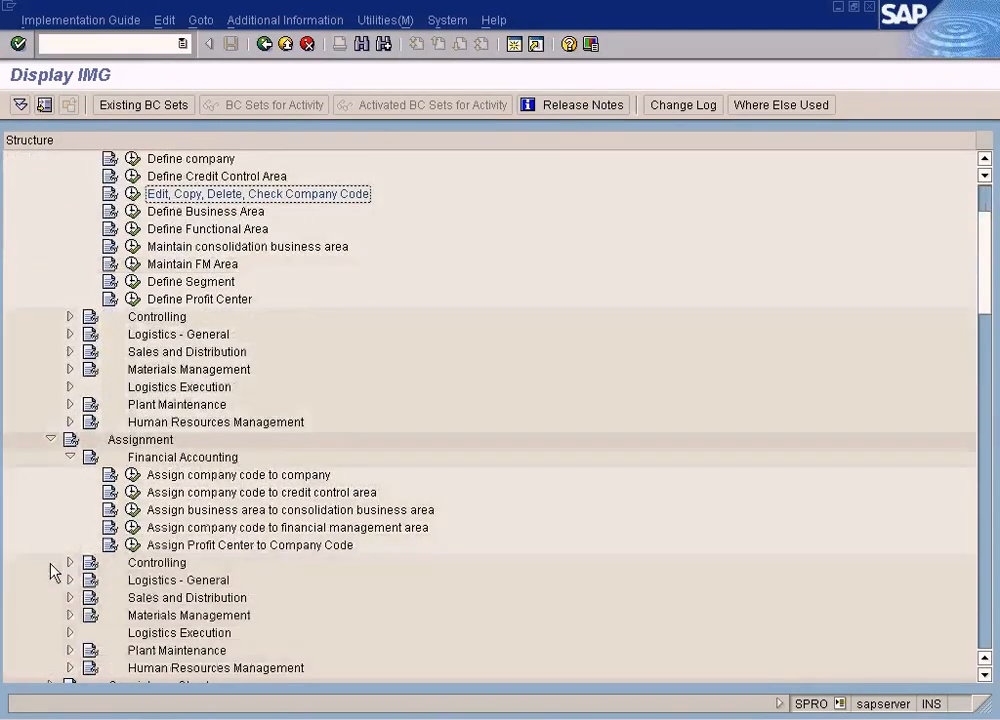
click(247, 424)
click(132, 422)
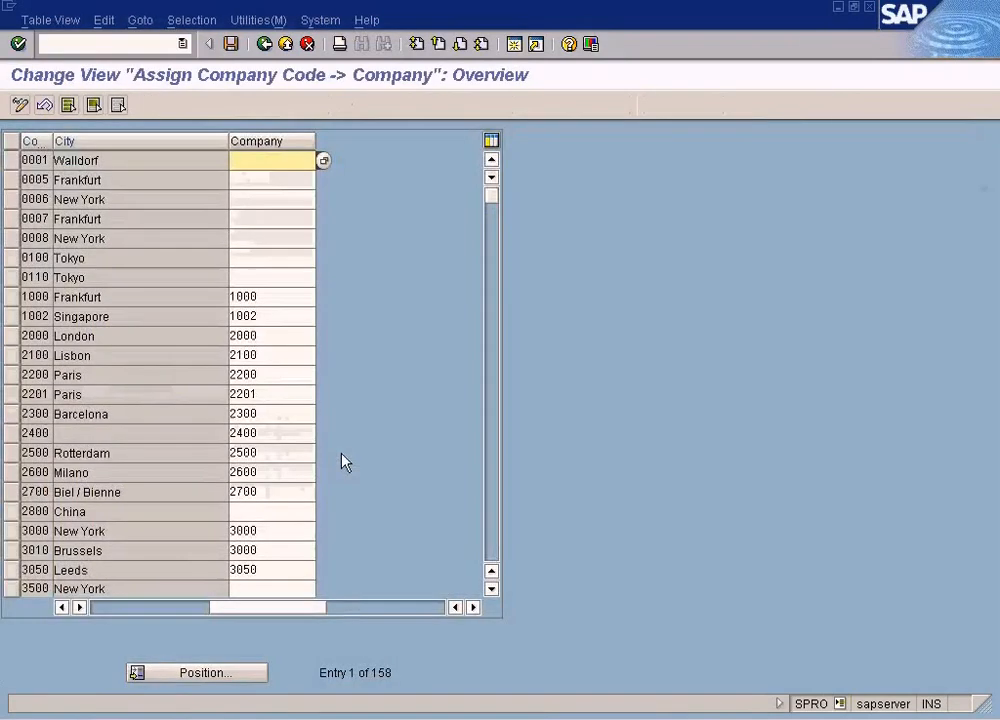
click(207, 673)
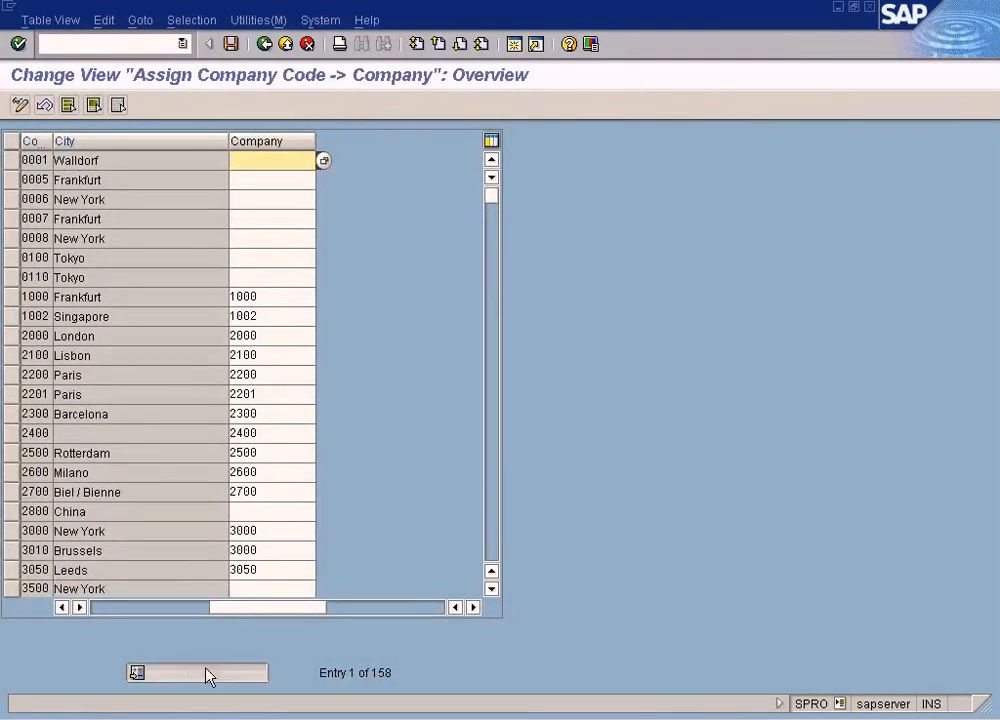
text(sun)
key(Return)
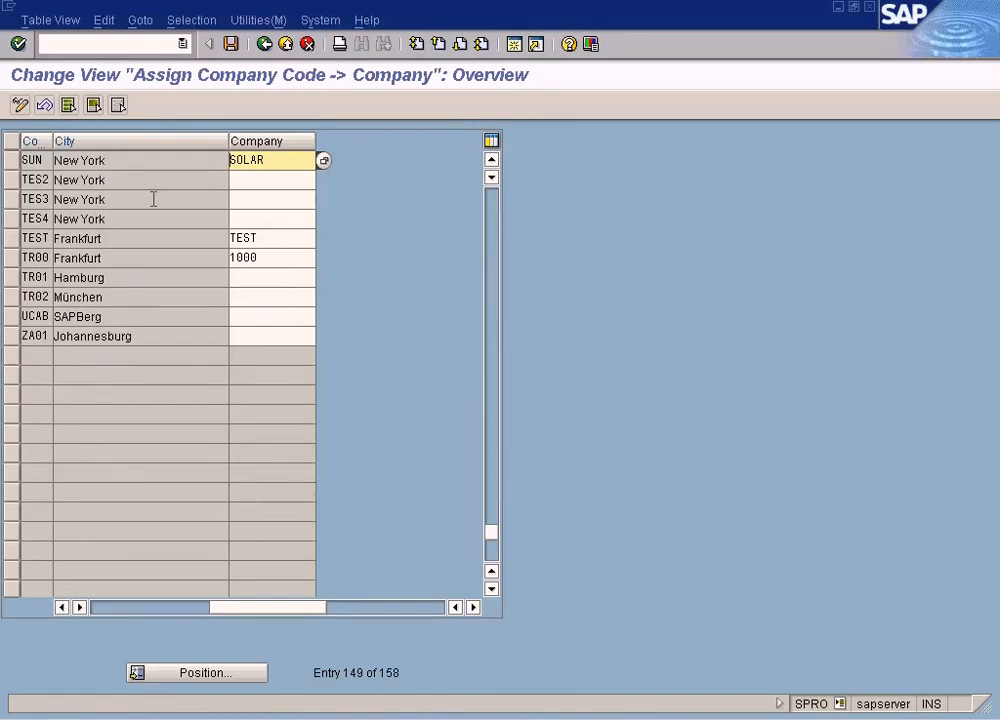
Assign company code TES2 to company SOLAR and save the entry
click(48, 181)
click(94, 179)
click(261, 183)
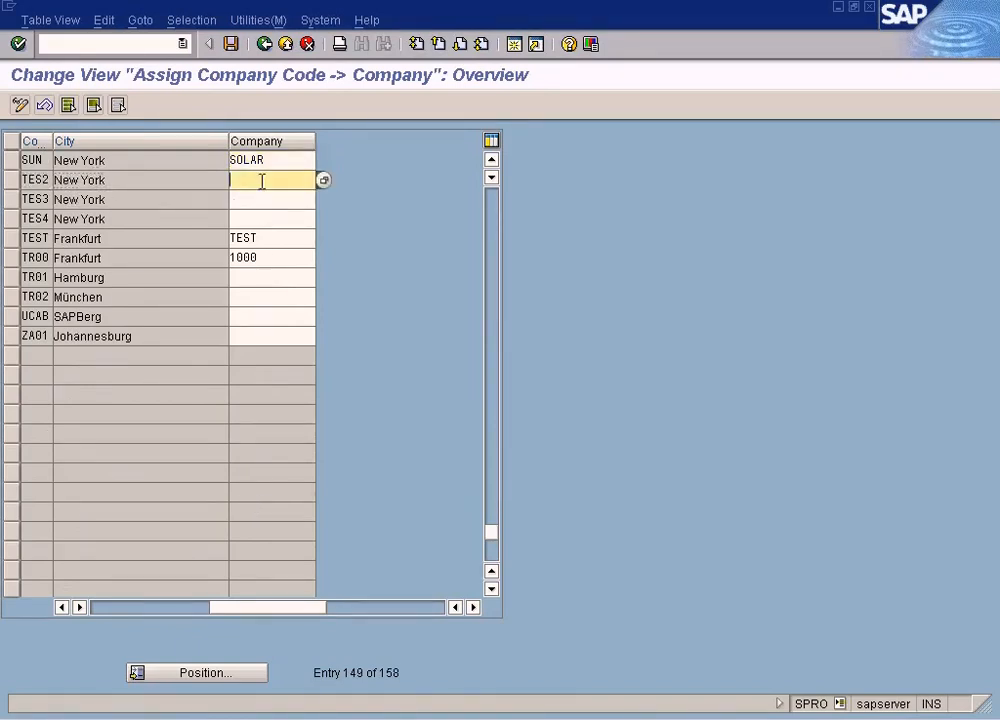
click(273, 160)
drag(273, 160, 168, 147)
click(239, 168)
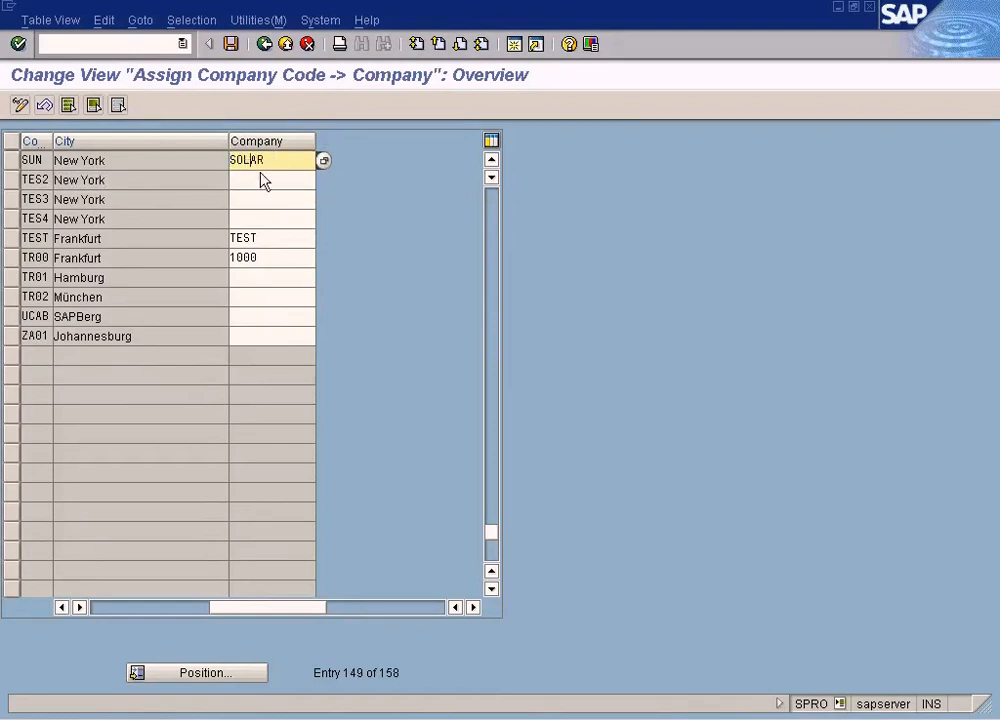
click(265, 180)
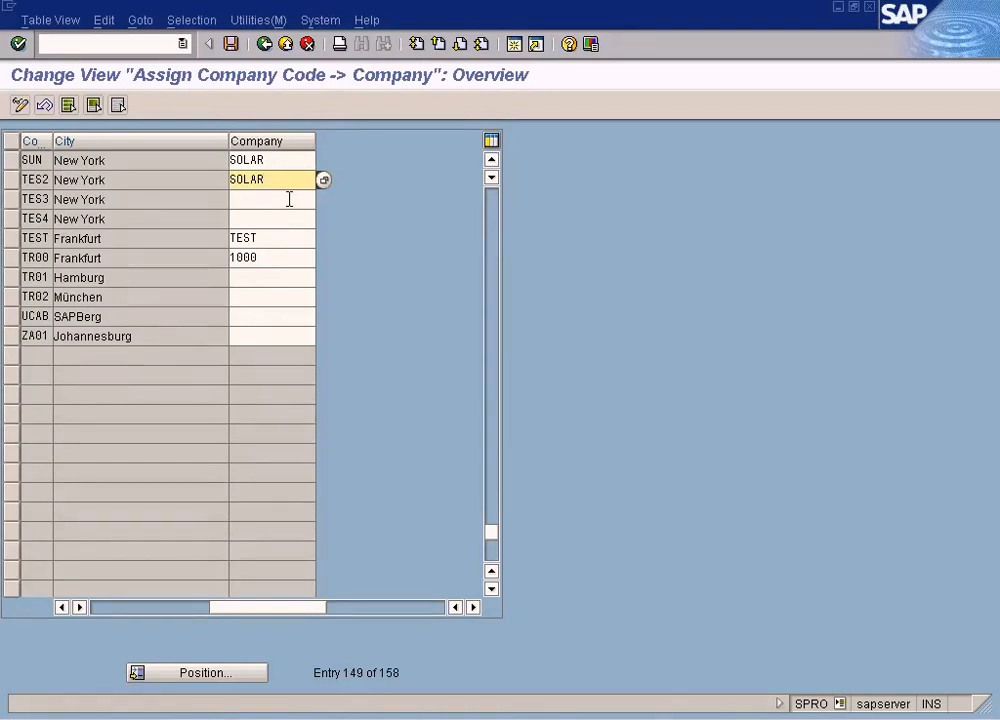
drag(52, 141, 114, 141)
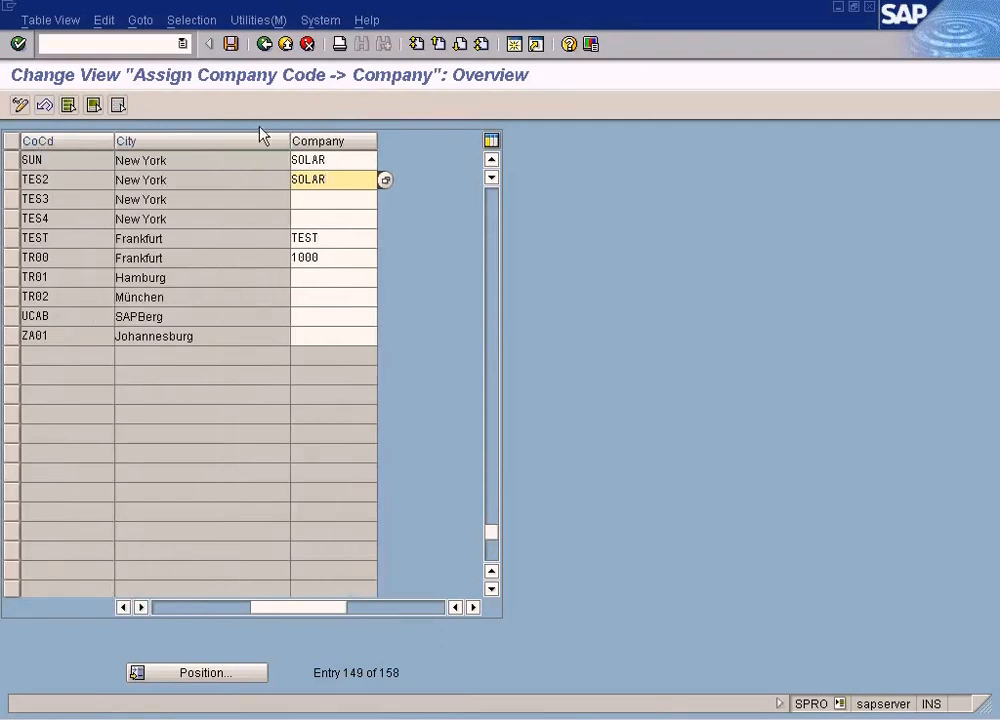
key(Return)
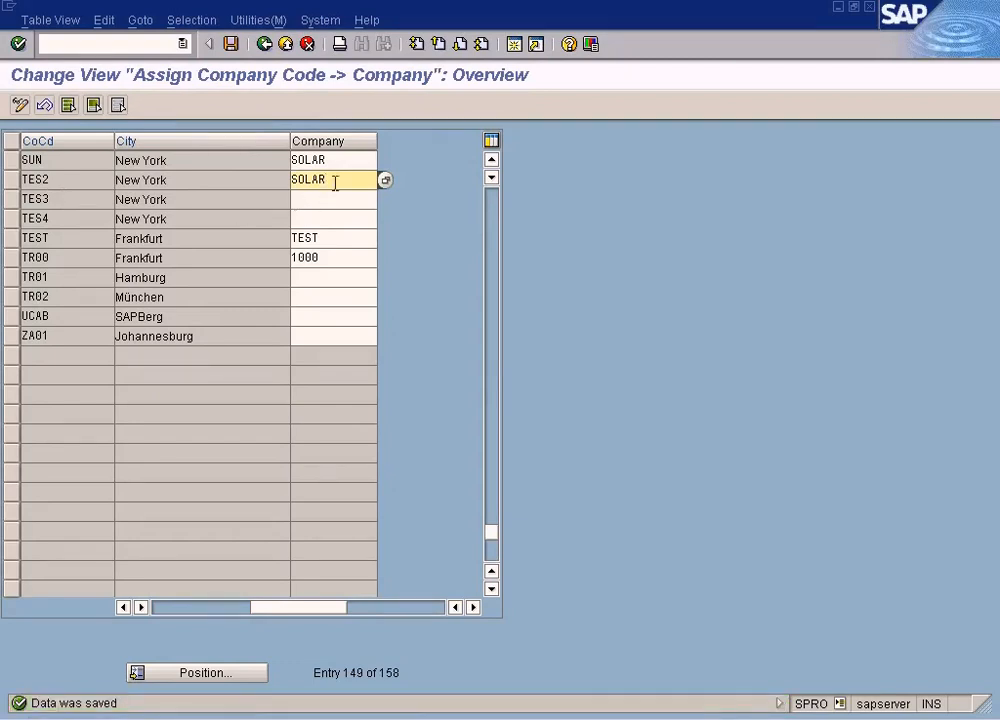
Open Maintain Controlling Area, position the list at controlling area SUN, and open its company code assignments
click(285, 44)
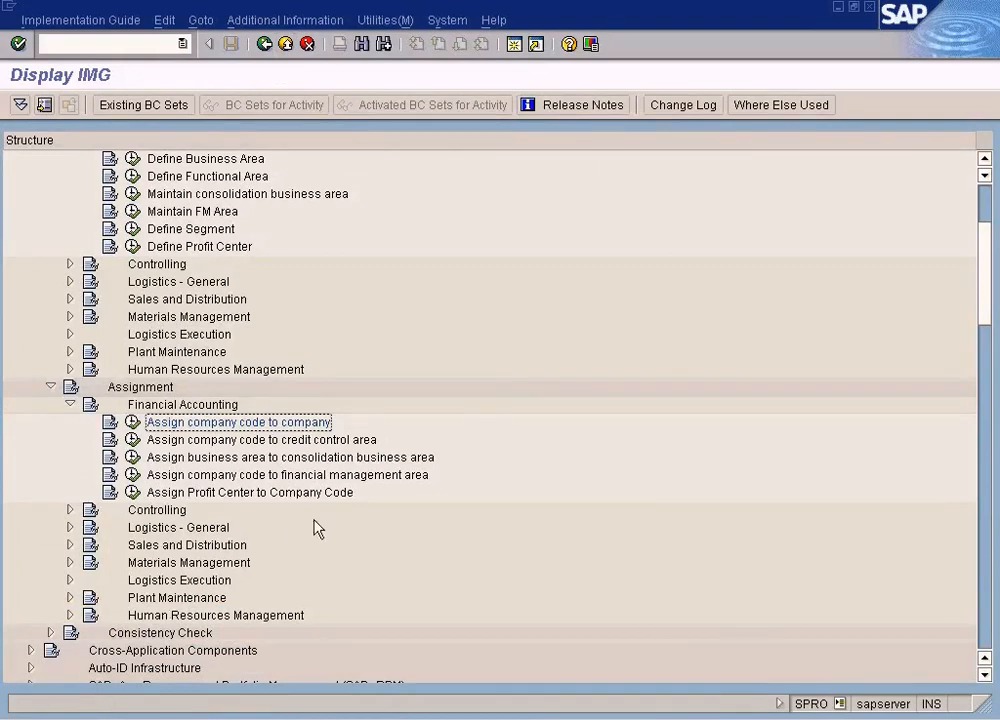
scroll(285, 535, down, 2)
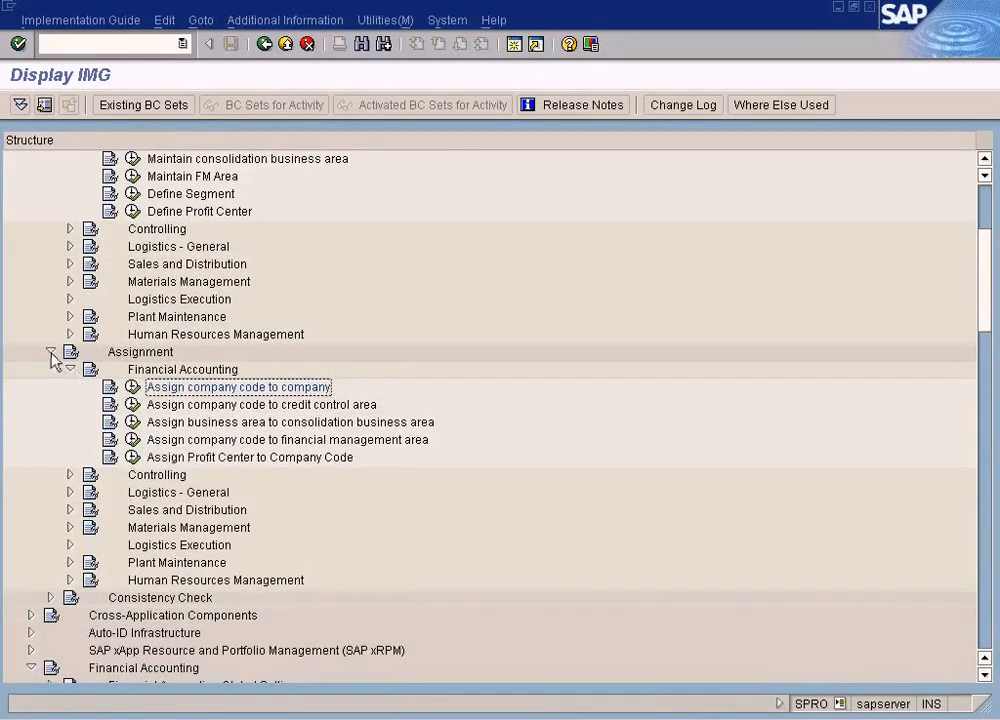
click(50, 352)
scroll(201, 522, down, 5)
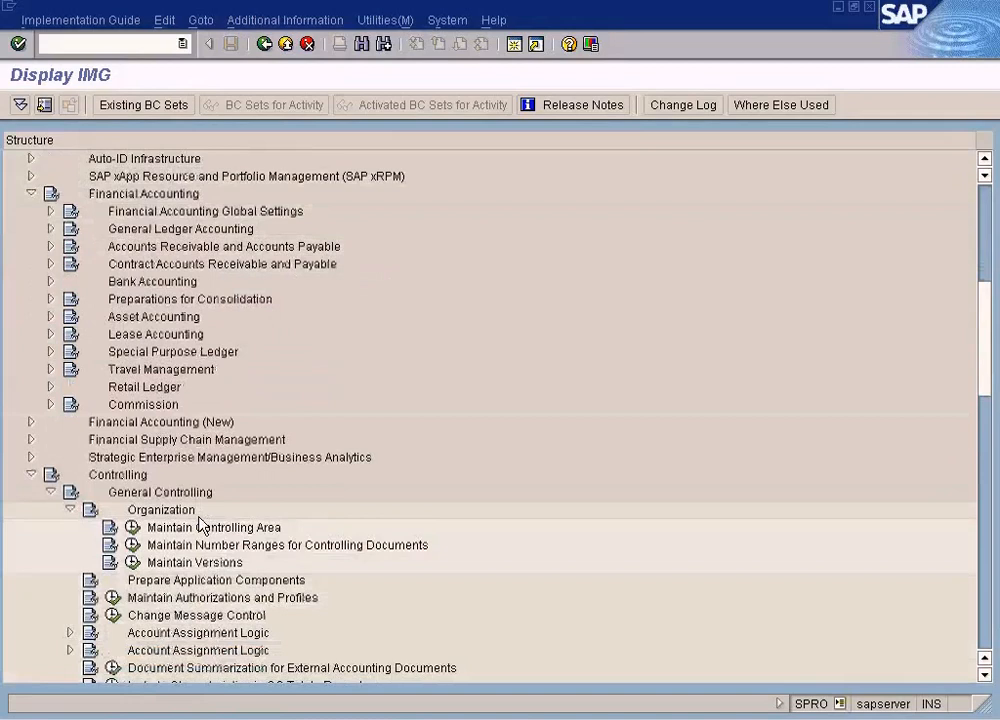
scroll(199, 524, down, 1)
click(132, 492)
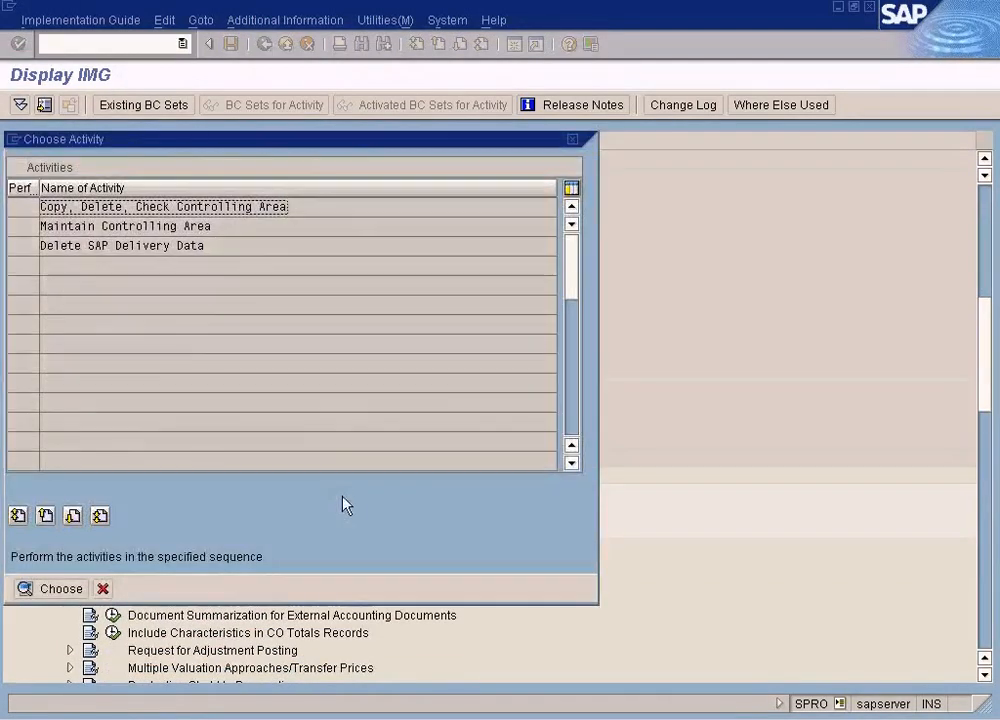
double_click(190, 228)
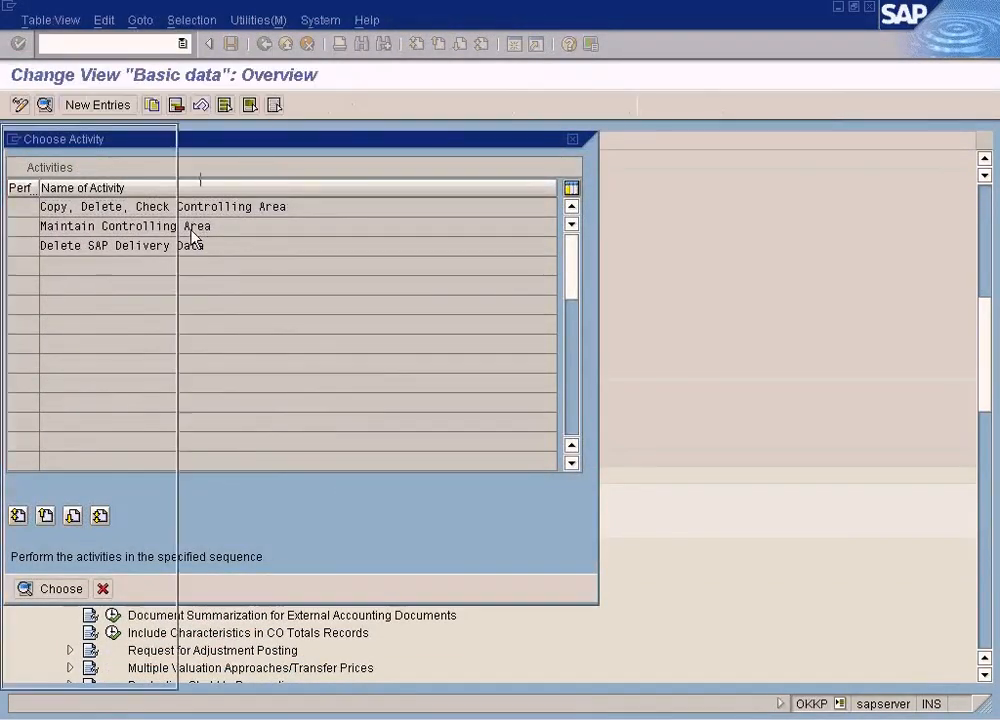
click(414, 670)
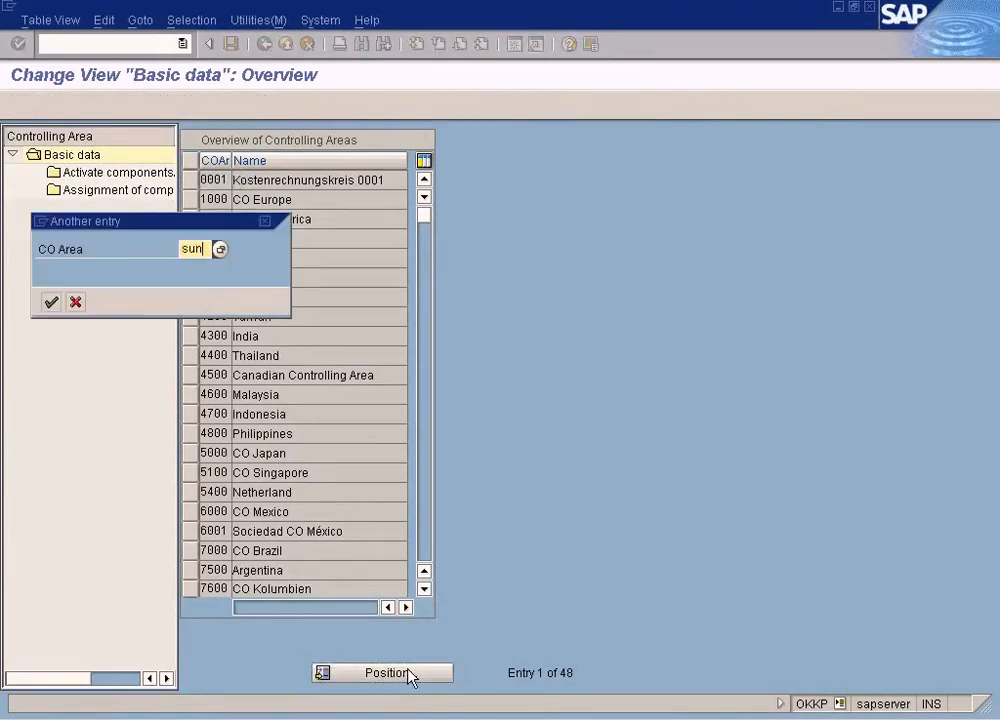
key(Return)
click(190, 180)
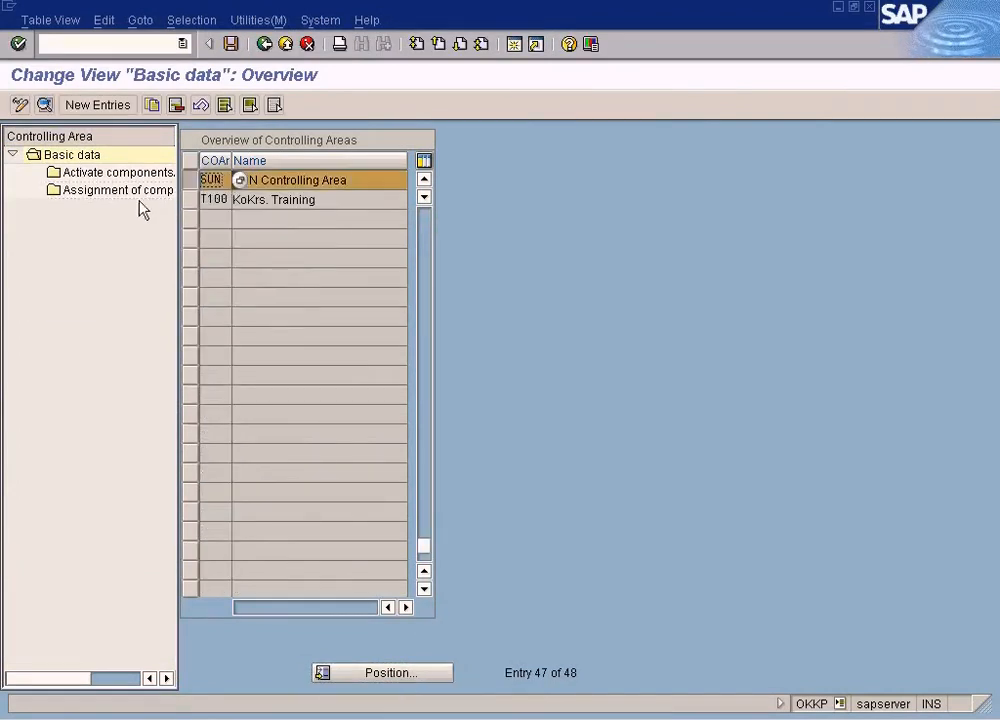
click(140, 192)
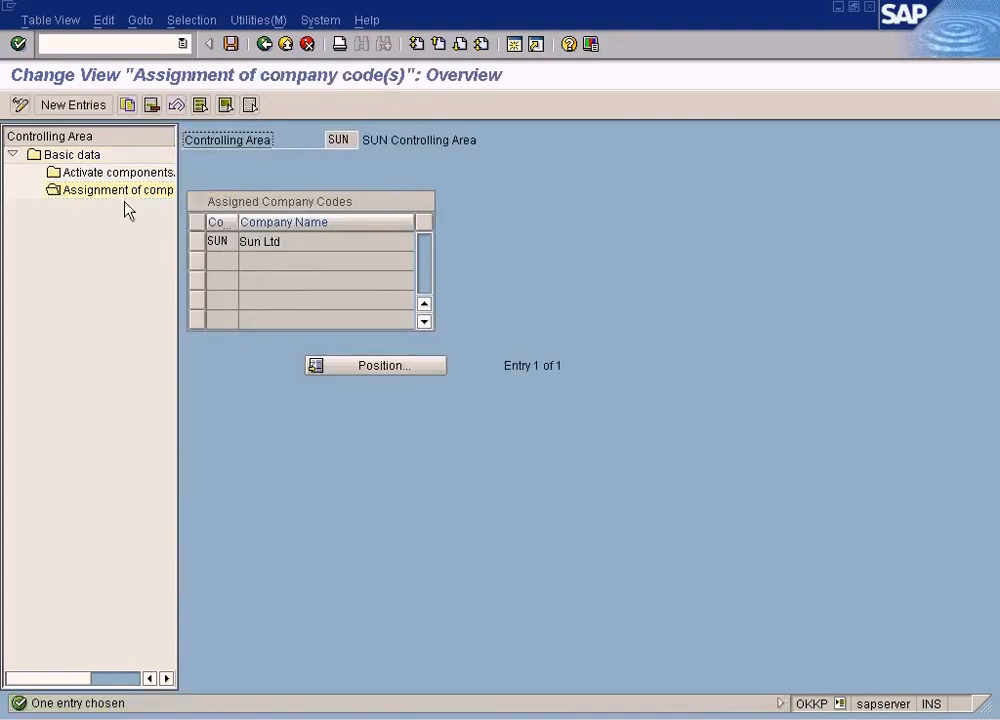
Add a new entry assigning company code TES2 to controlling area SUN and save it
click(74, 106)
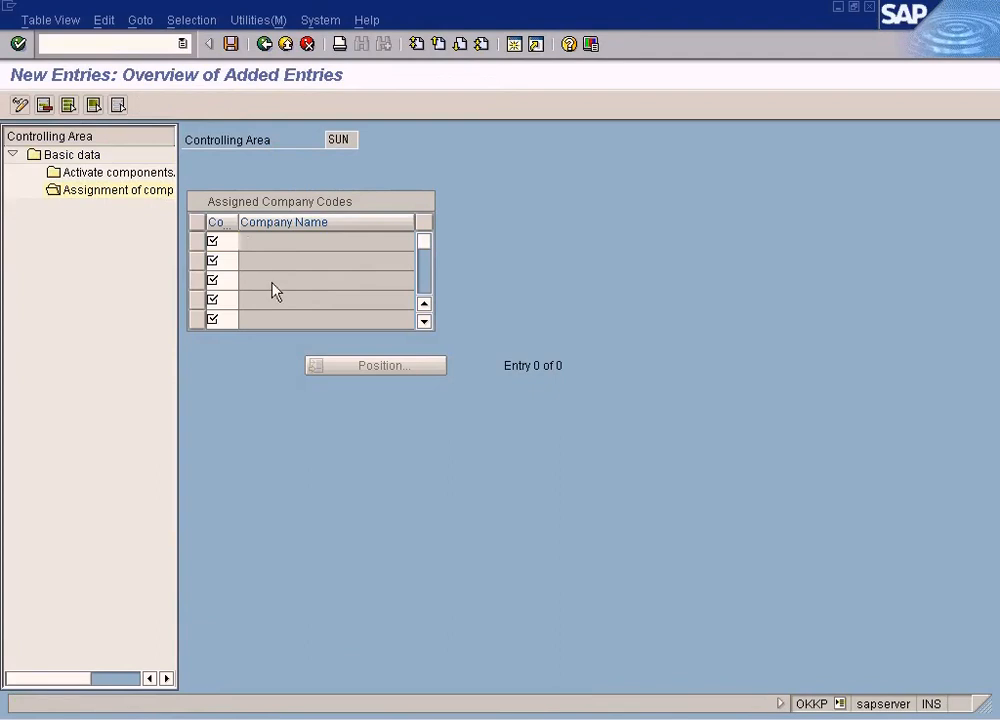
key(F4)
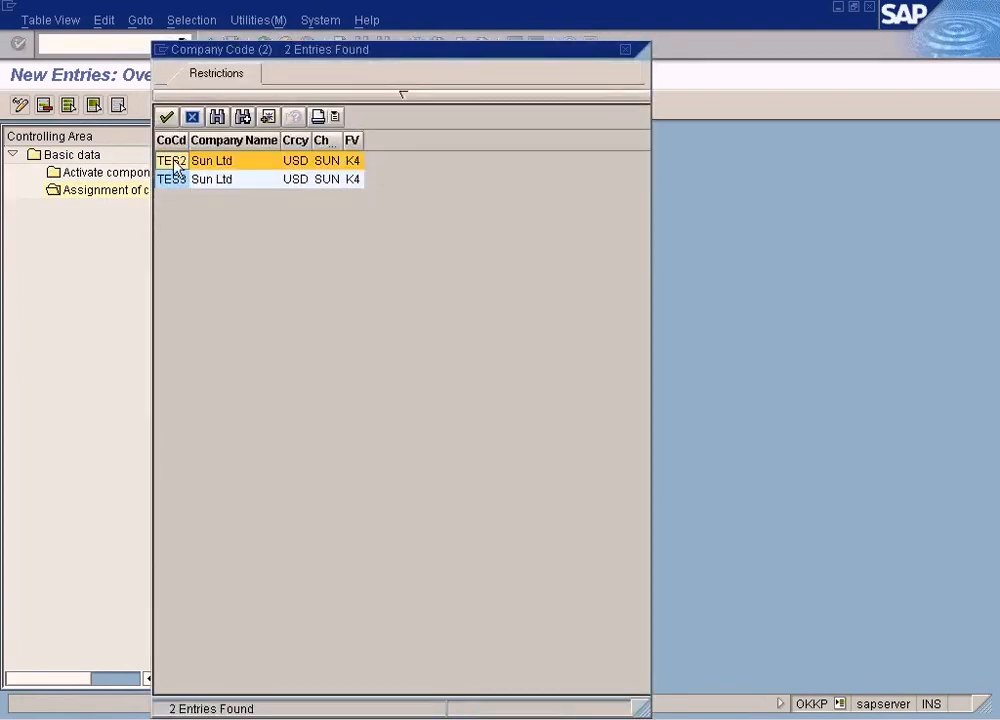
double_click(175, 162)
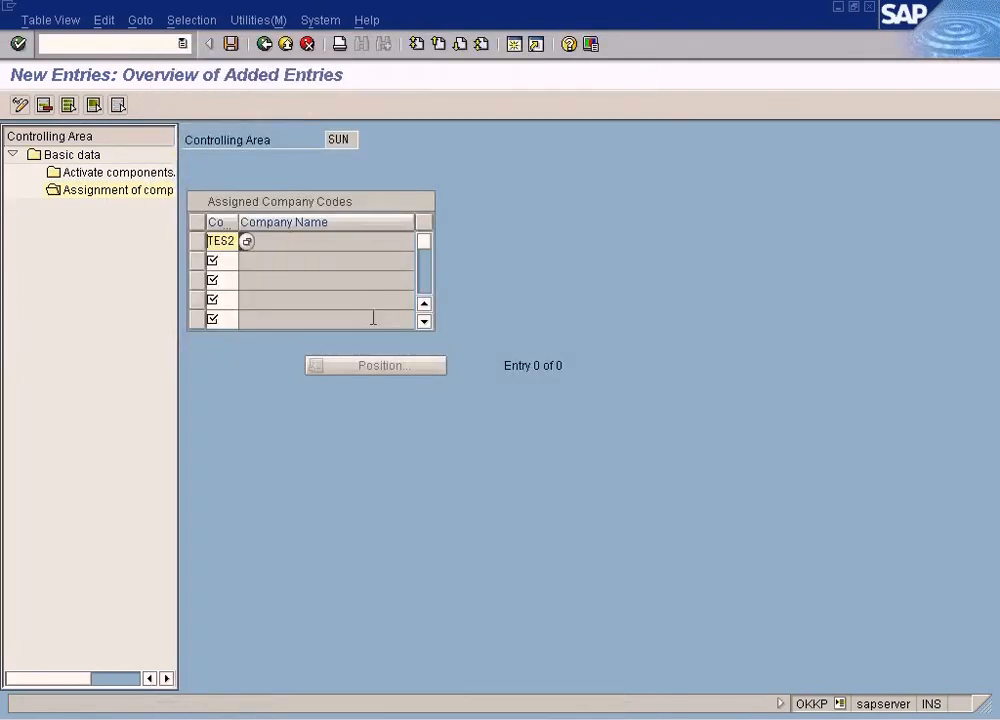
click(246, 244)
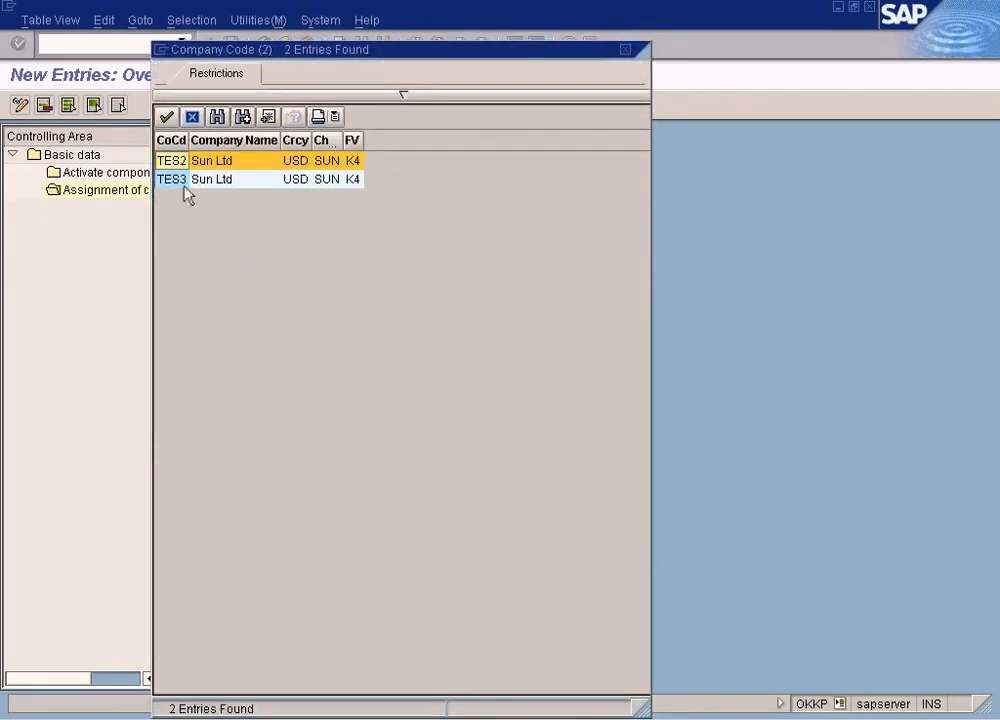
double_click(180, 163)
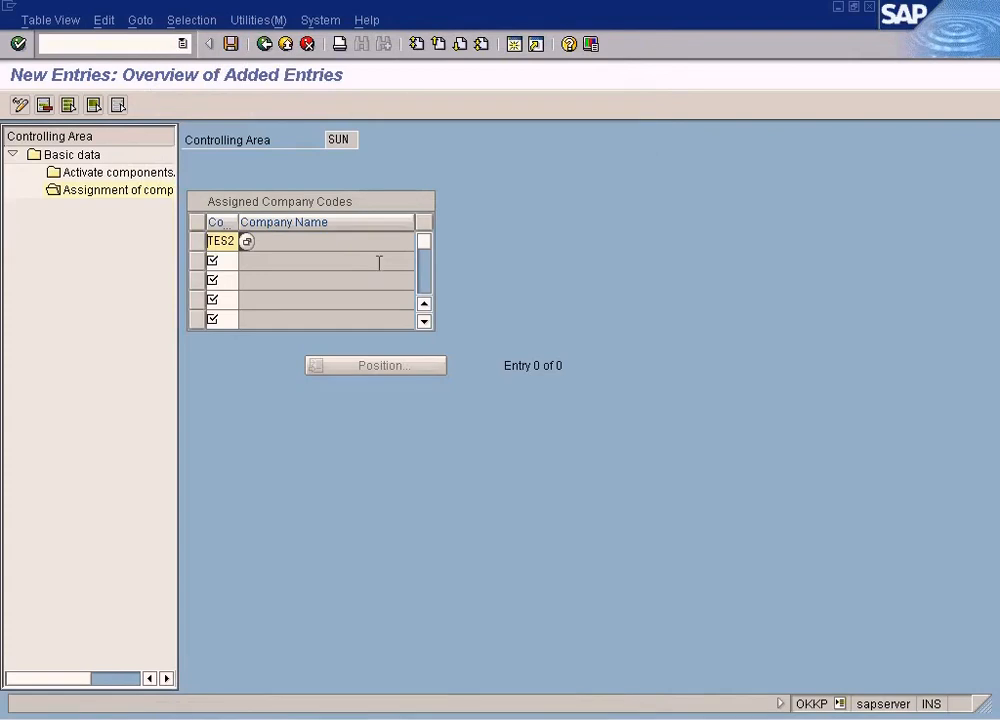
click(230, 45)
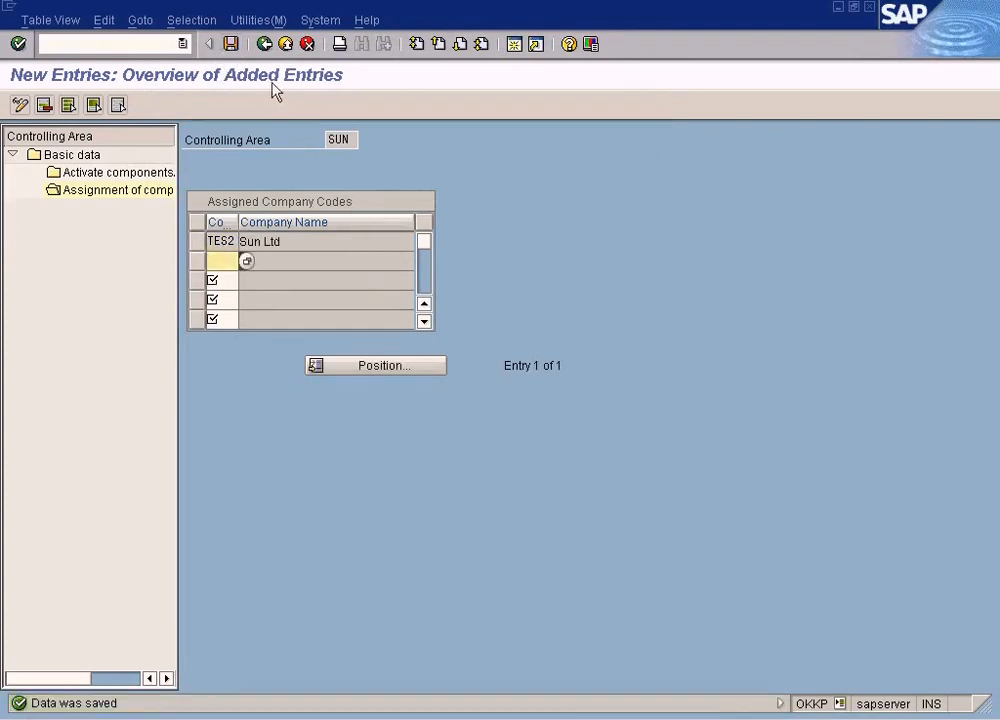
click(264, 44)
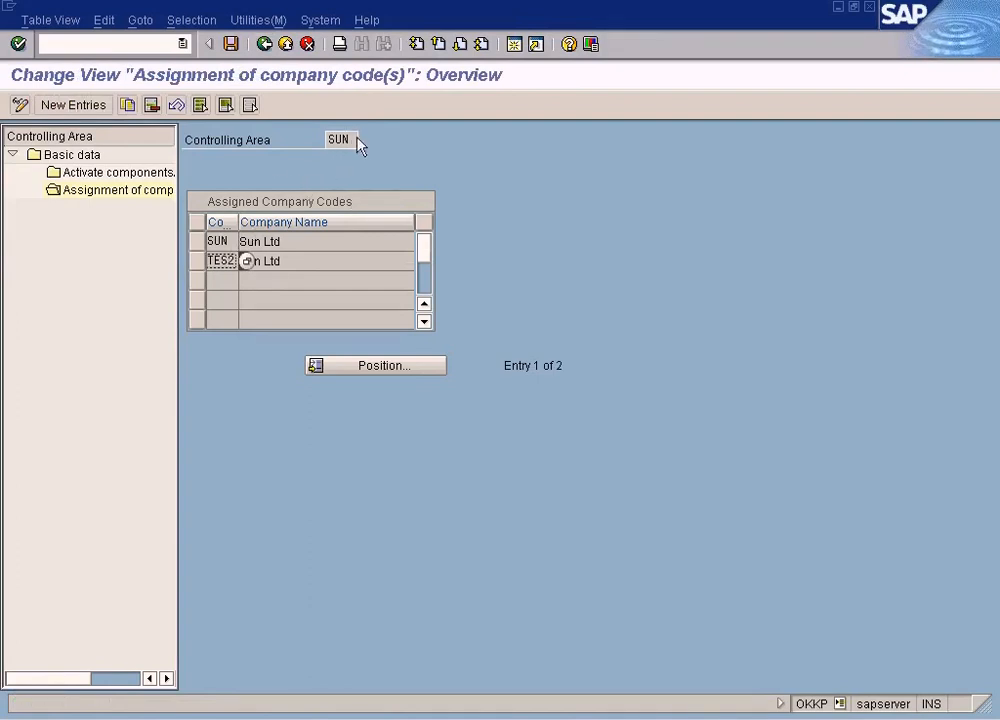
Reopen the company code assignments of controlling area SUN and start another new entry with the company code value list
click(265, 45)
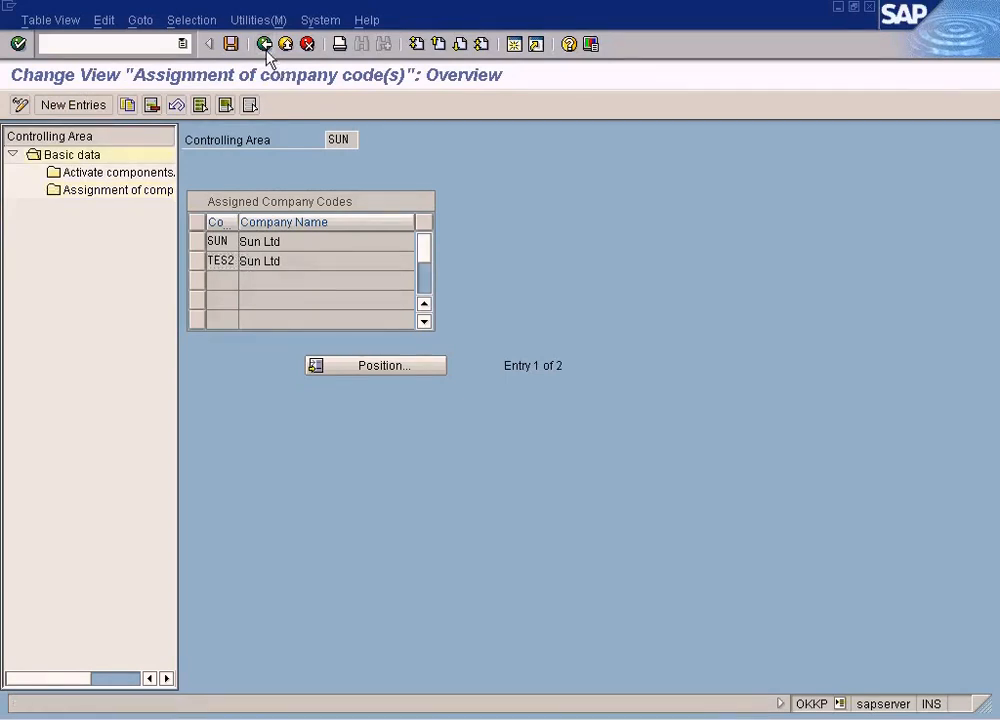
click(265, 45)
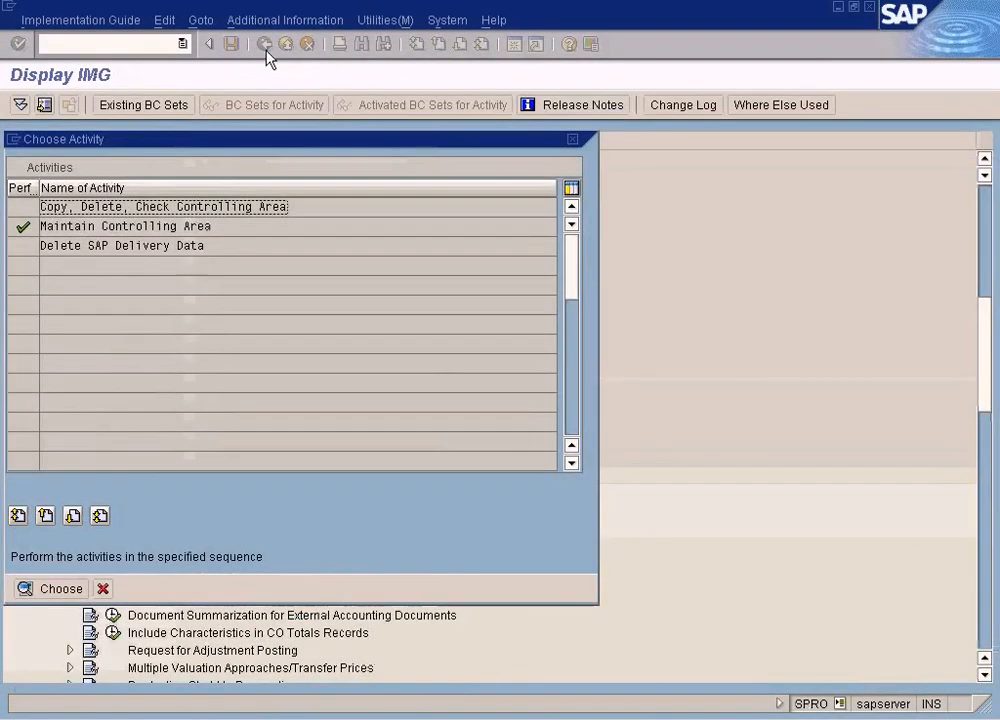
click(102, 588)
scroll(203, 500, down, 3)
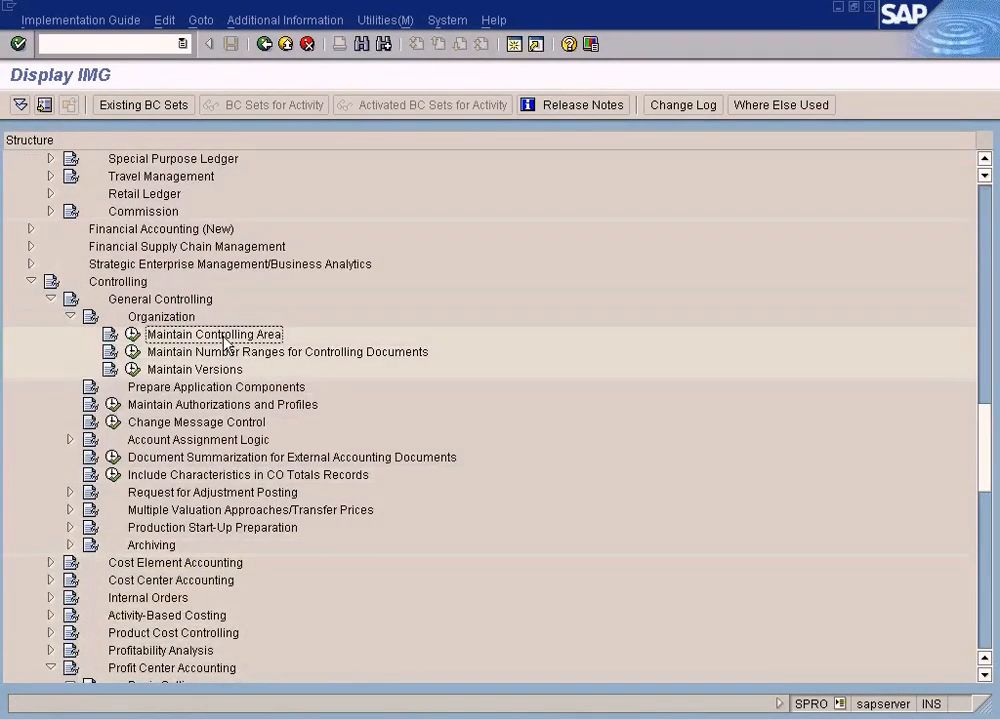
click(131, 336)
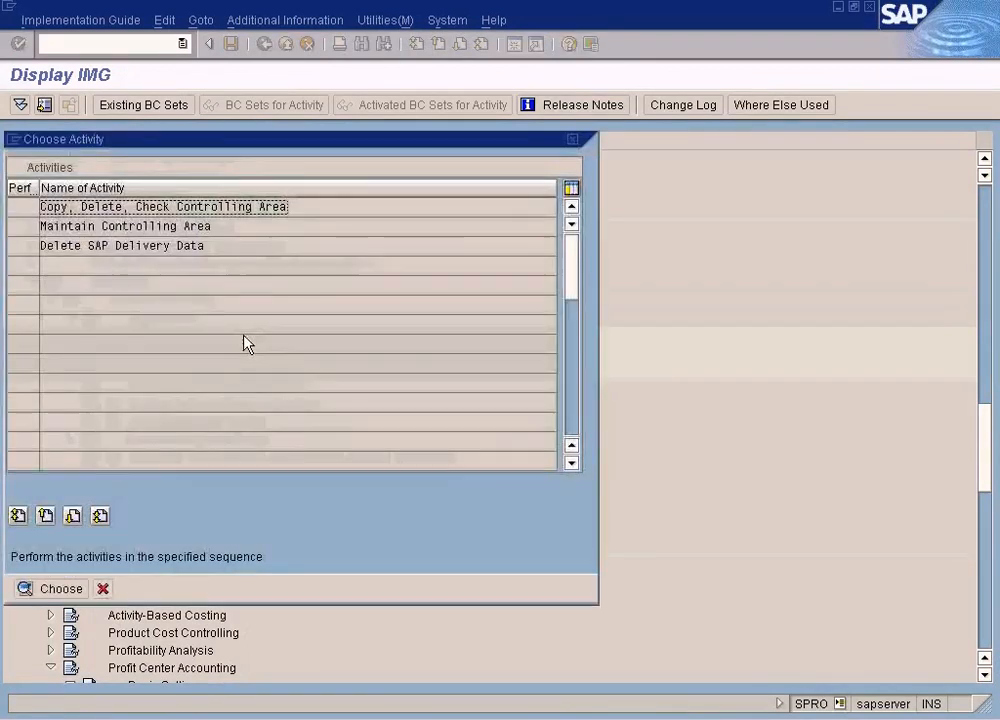
double_click(175, 226)
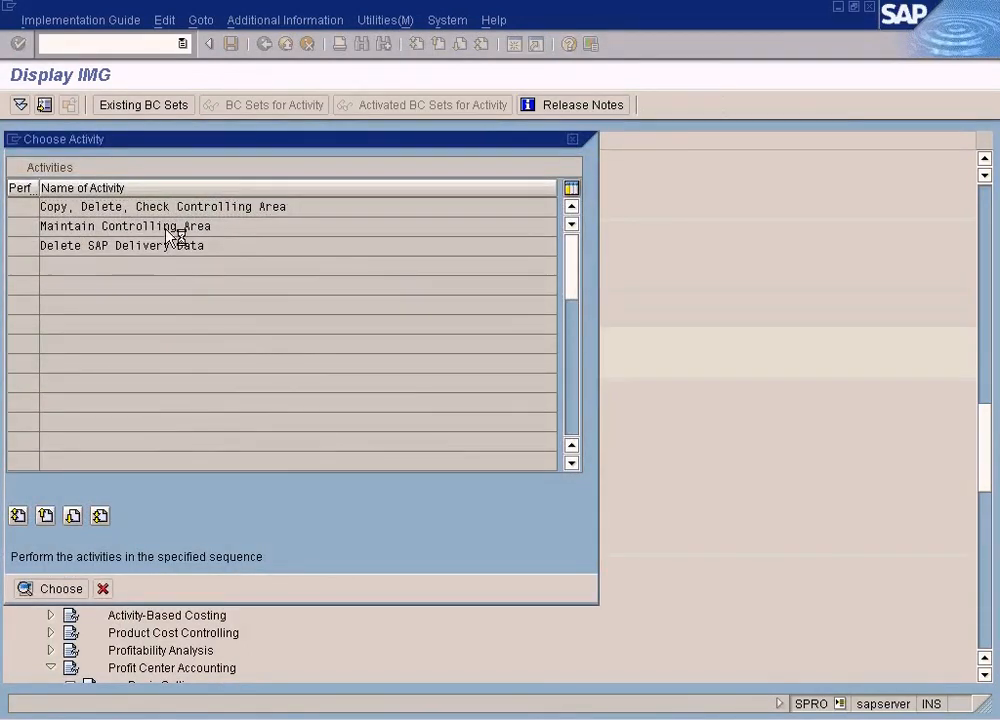
click(386, 672)
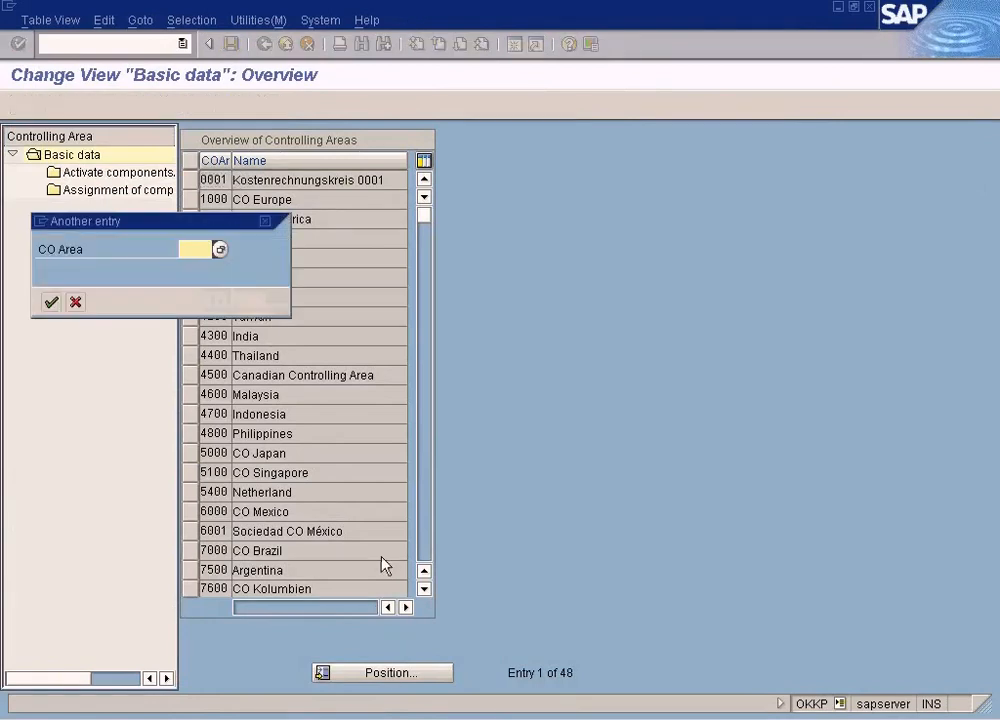
text(sun)
key(Return)
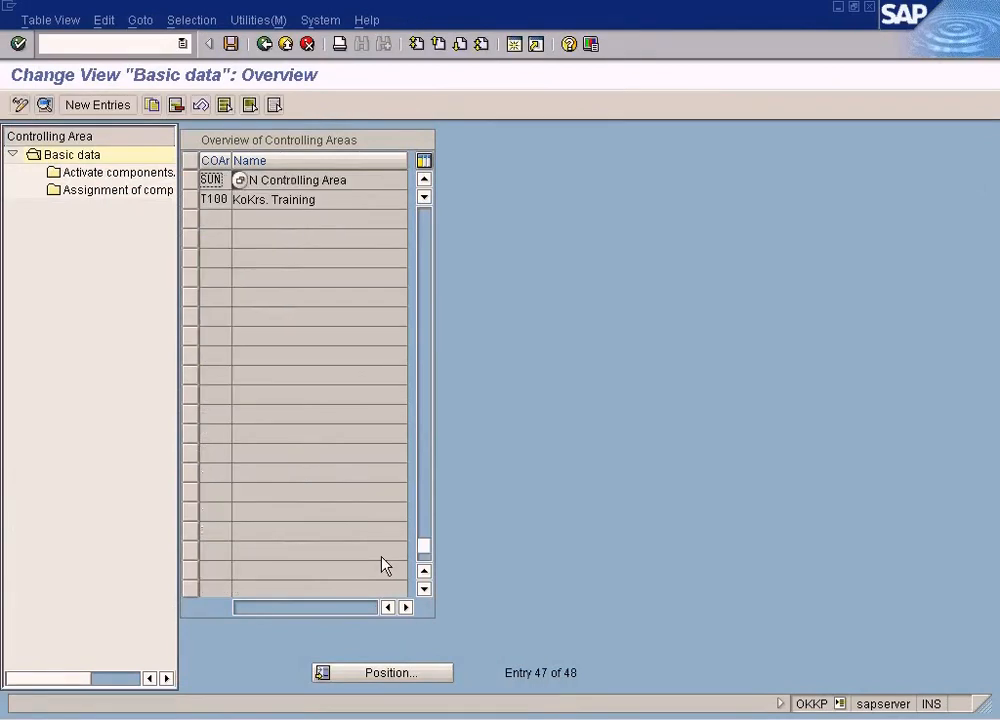
click(189, 179)
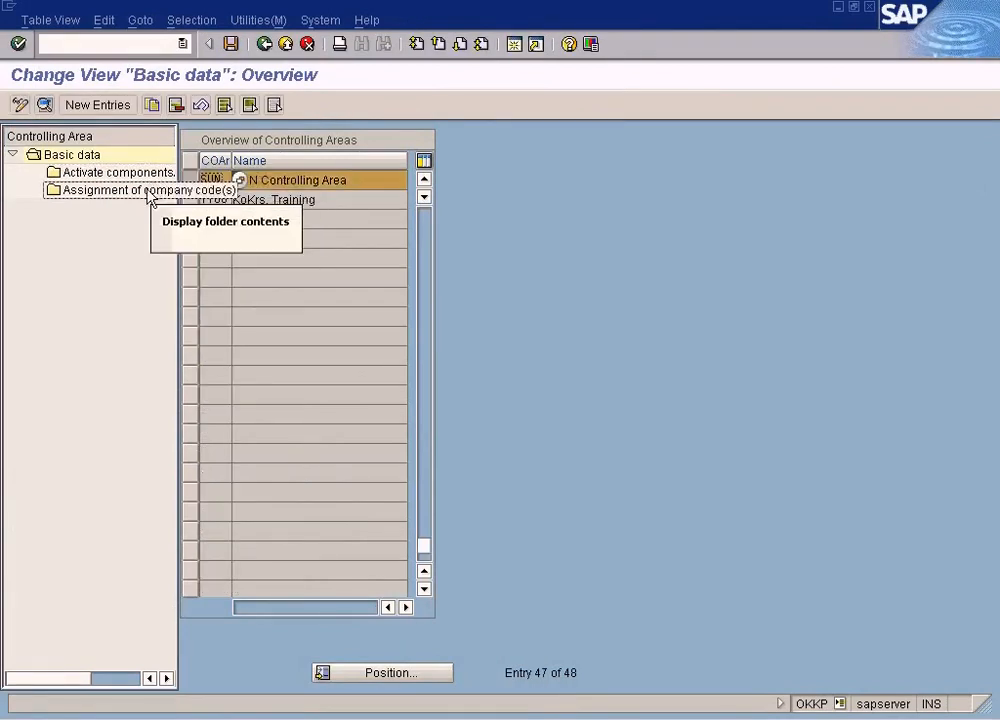
double_click(148, 192)
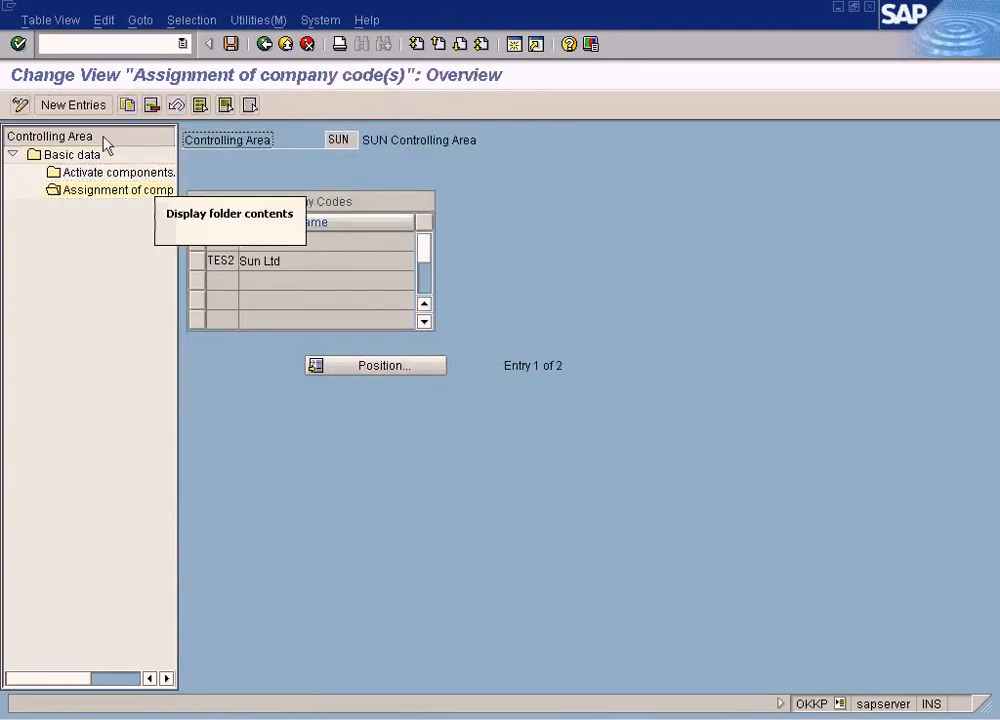
click(75, 106)
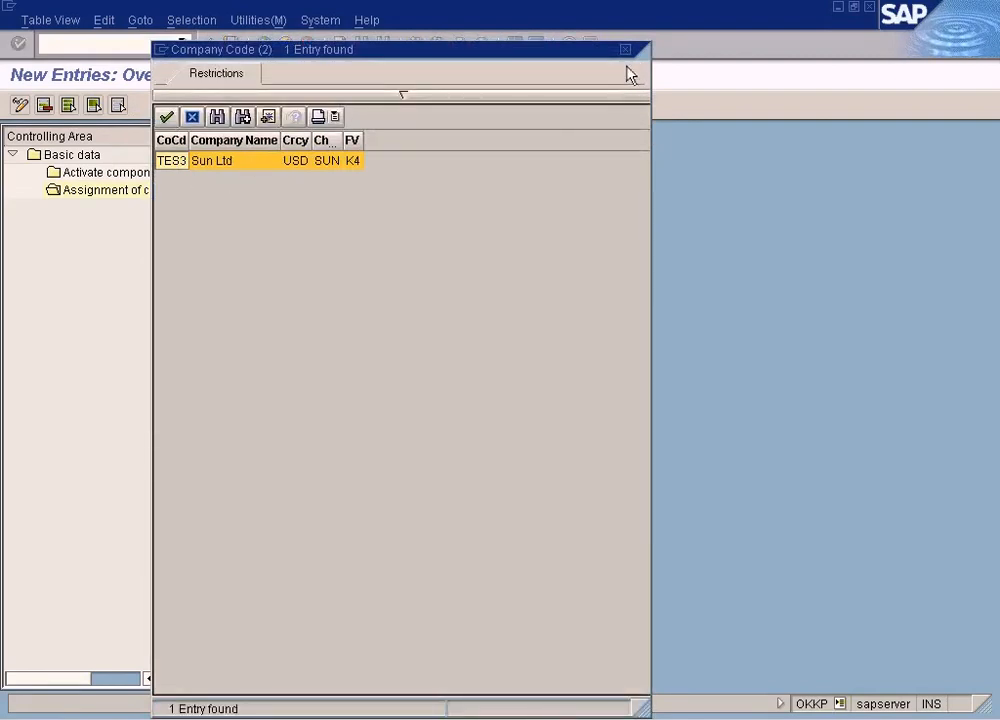
drag(522, 55, 698, 57)
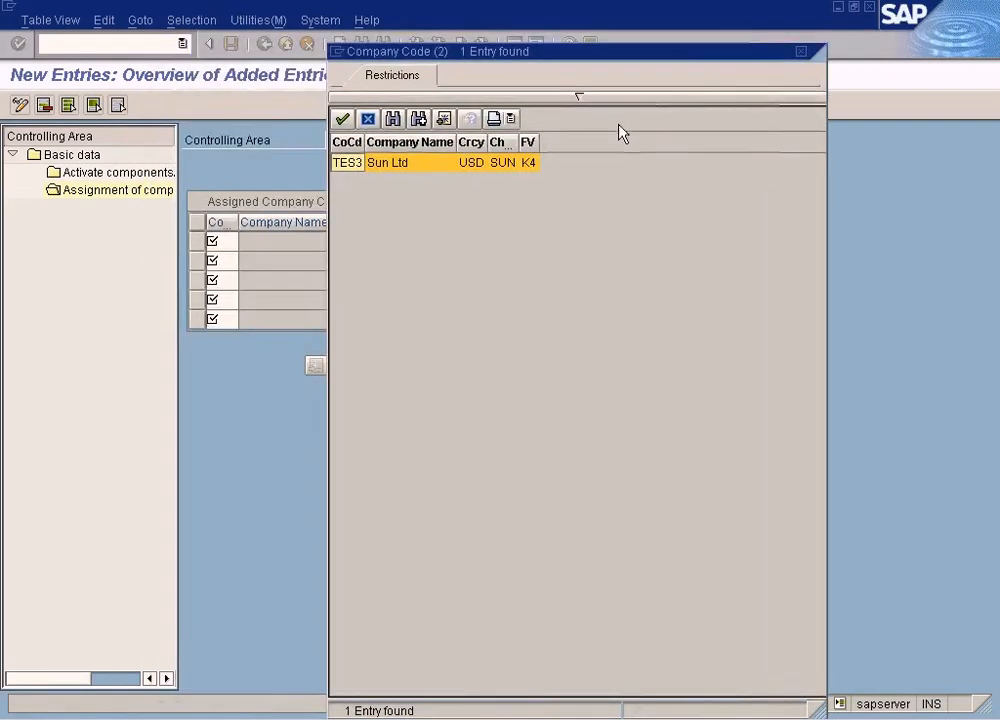
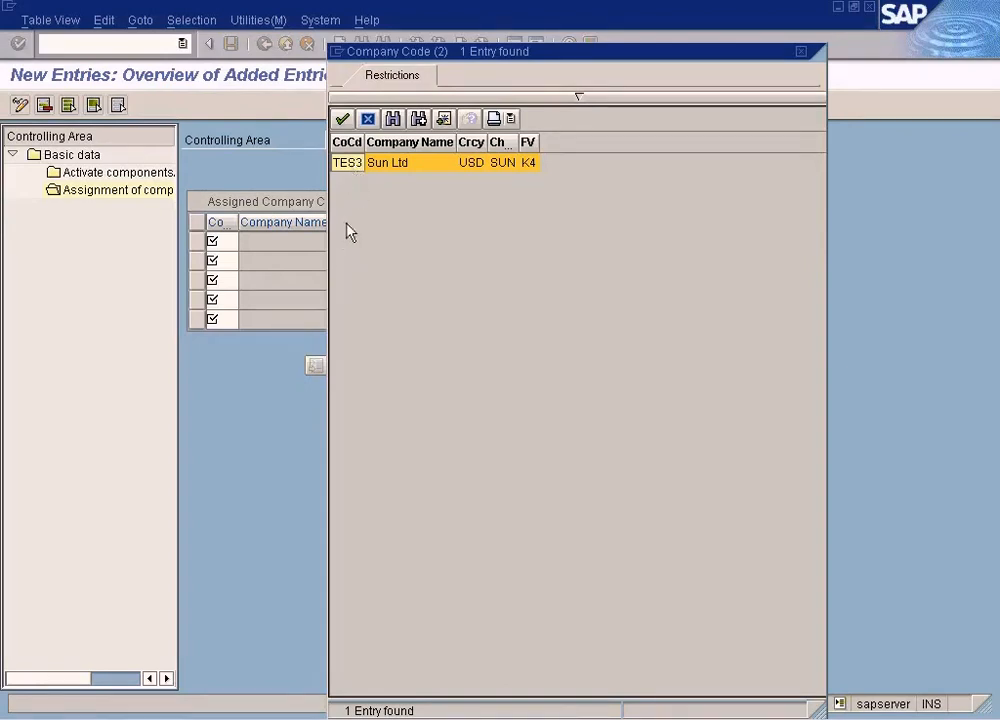
Inspect the chart of accounts of company code TES3 in the company code value list, then close the list
drag(500, 58, 546, 206)
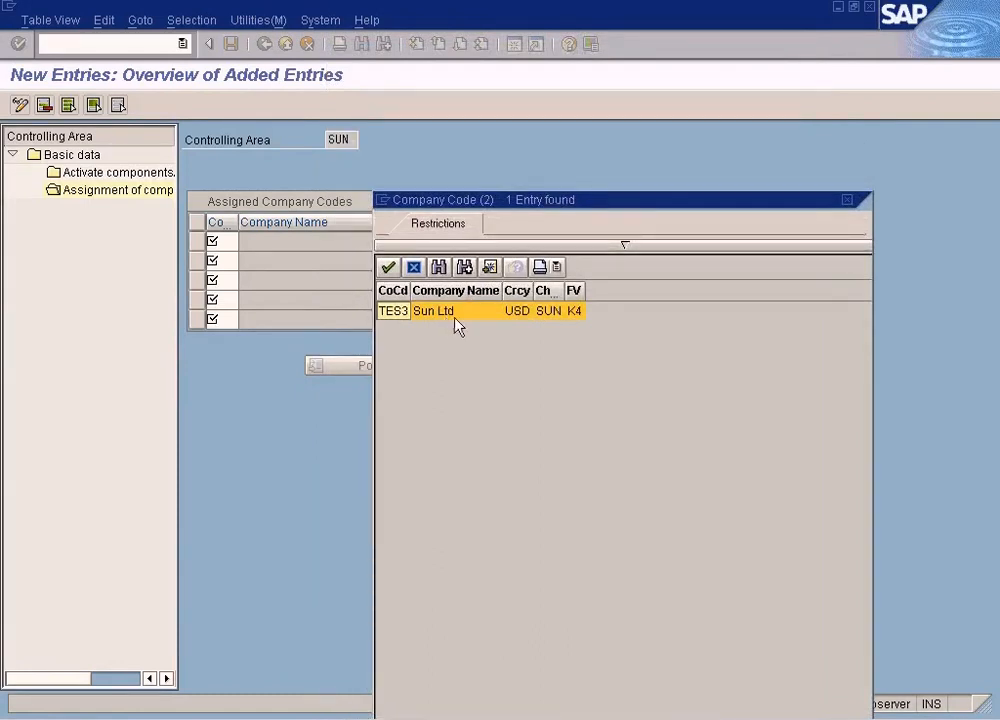
drag(562, 290, 635, 290)
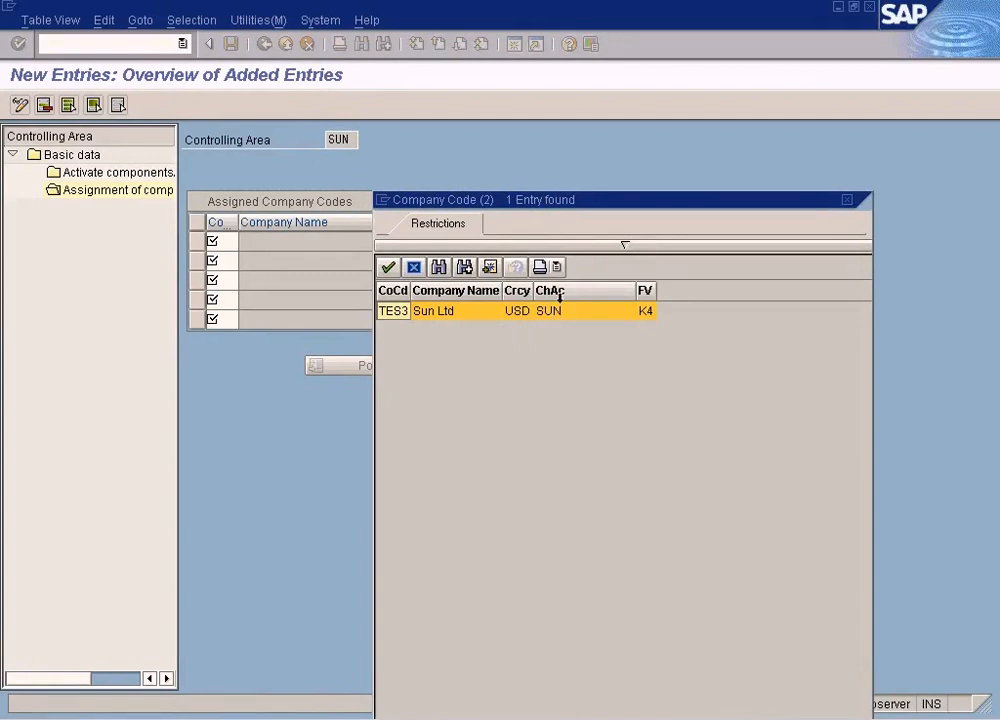
click(560, 315)
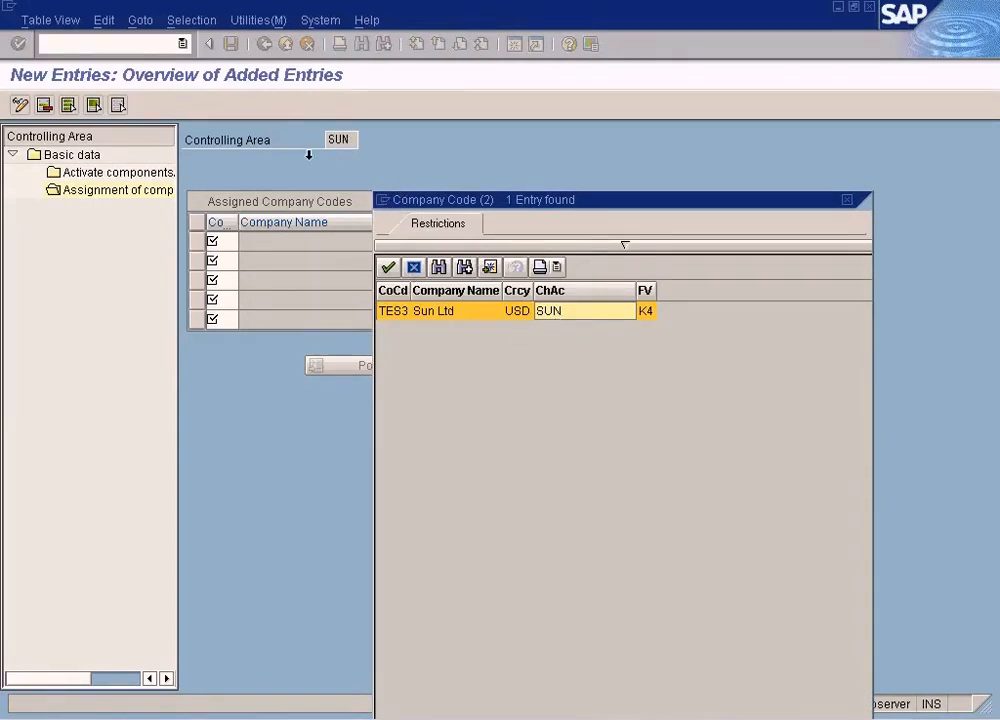
click(846, 200)
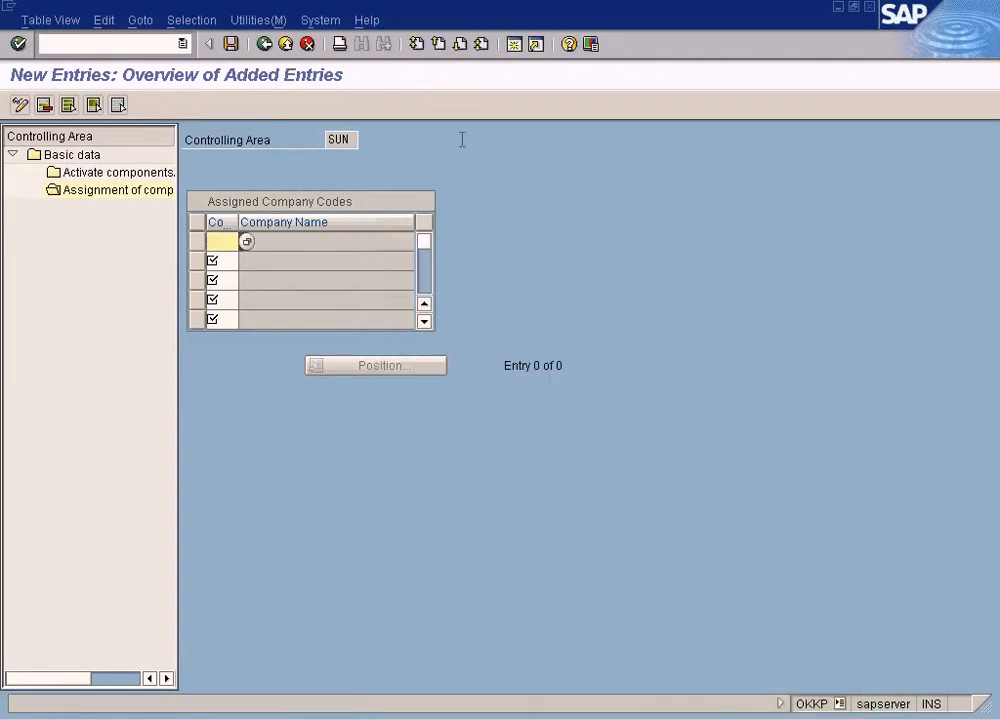
Leave the new entry and open the details of controlling area SUN to review its chart of accounts
click(266, 45)
click(266, 45)
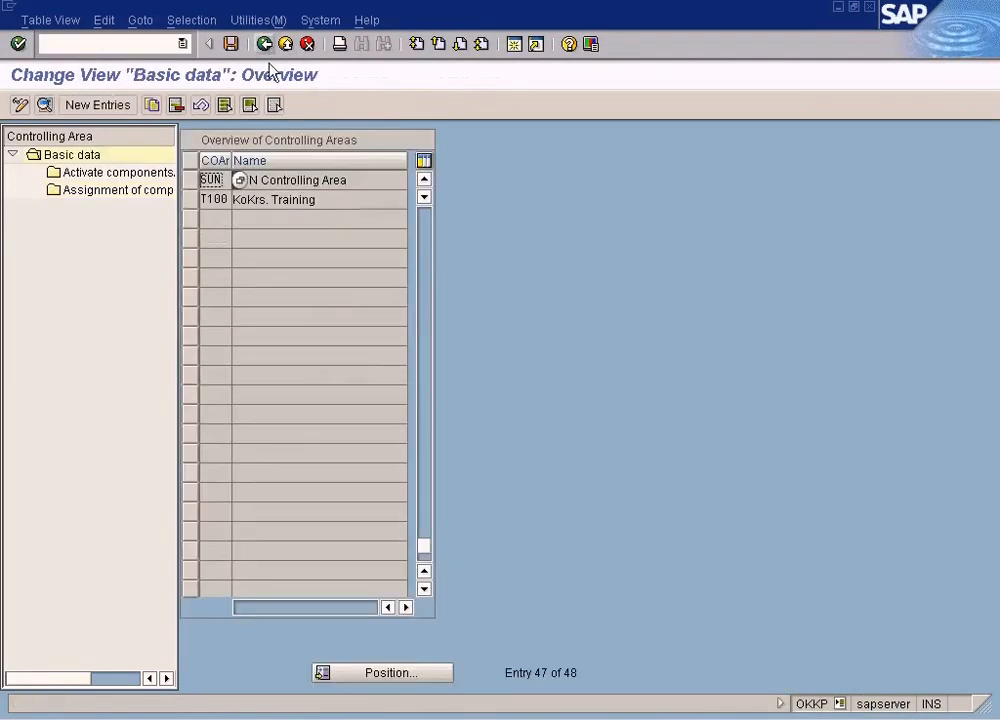
double_click(299, 180)
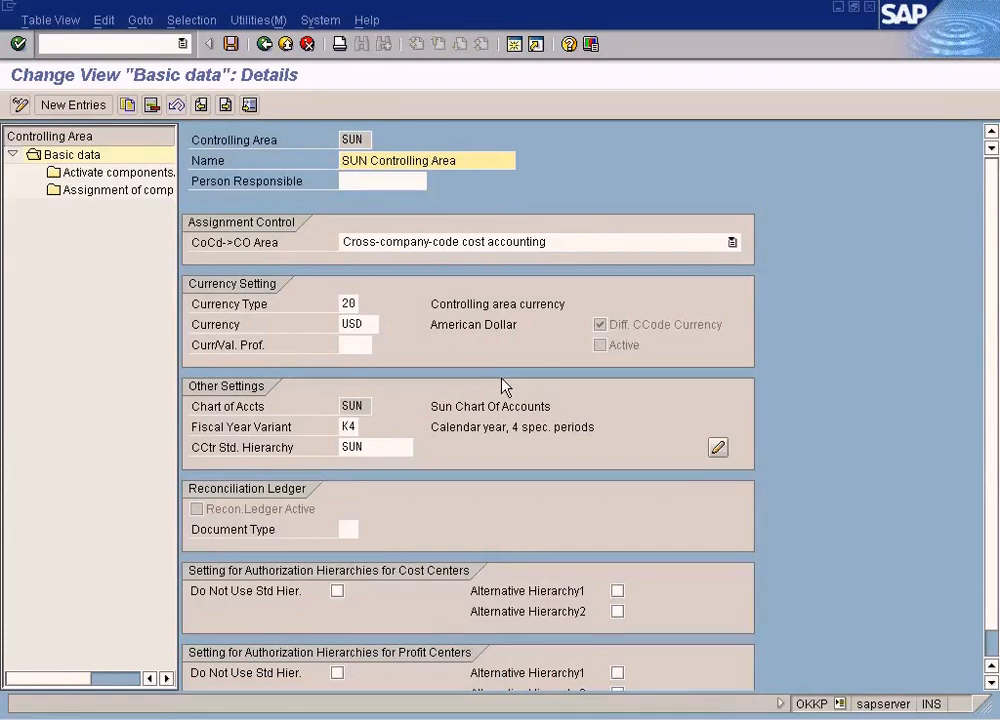
click(362, 407)
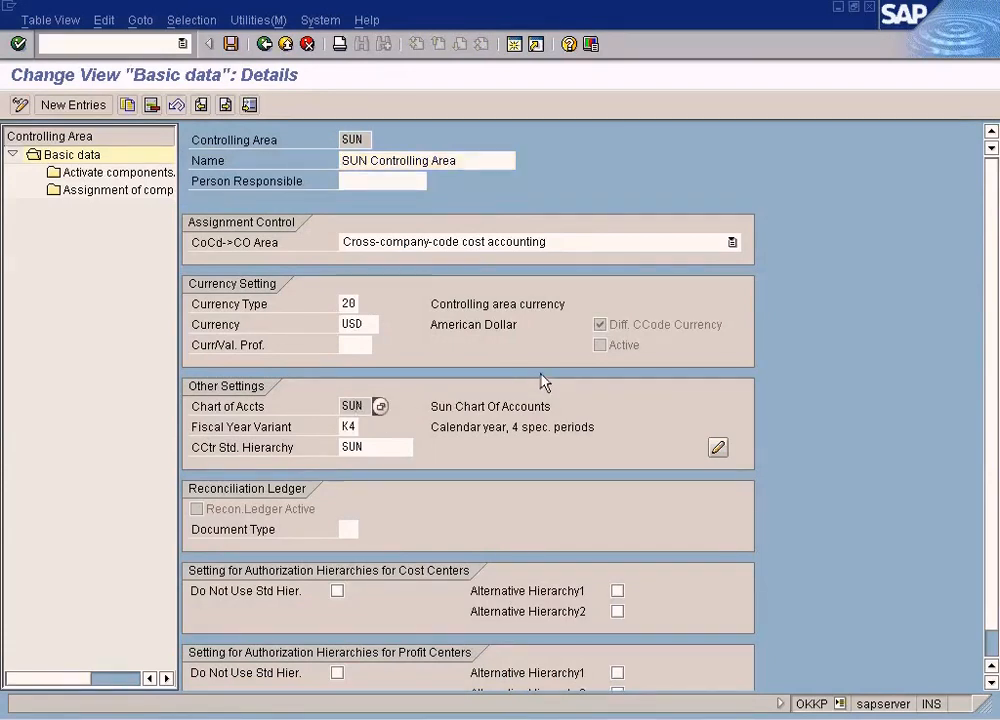
click(358, 141)
drag(367, 405, 328, 403)
Open SUN's company code assignments, start a new entry and recheck TES3's chart of accounts in the value list
double_click(125, 191)
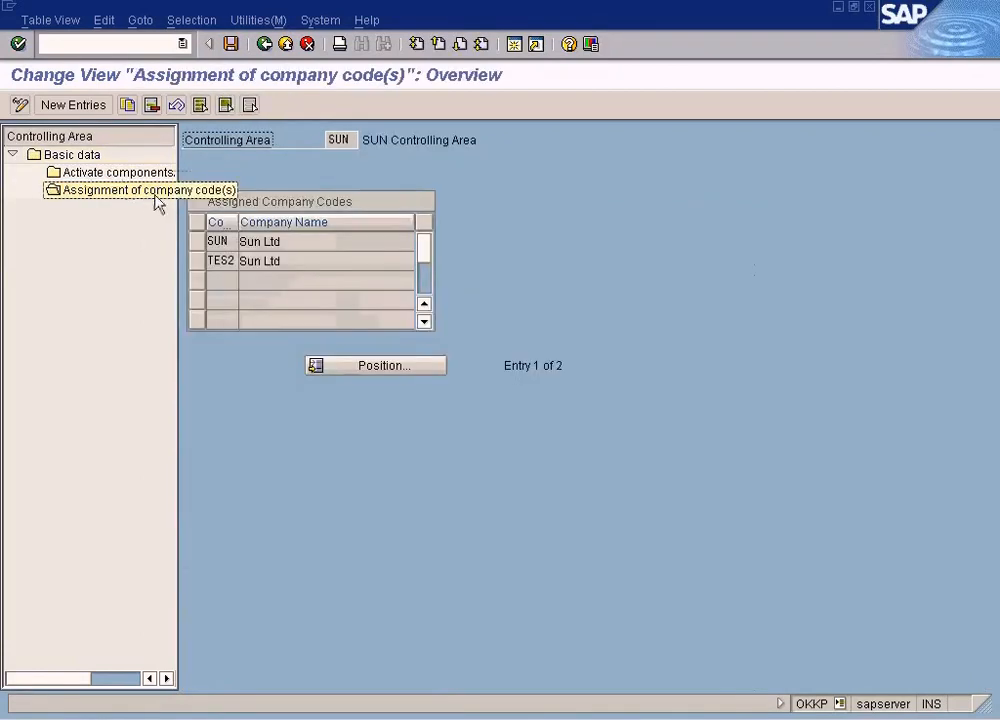
click(78, 104)
click(245, 242)
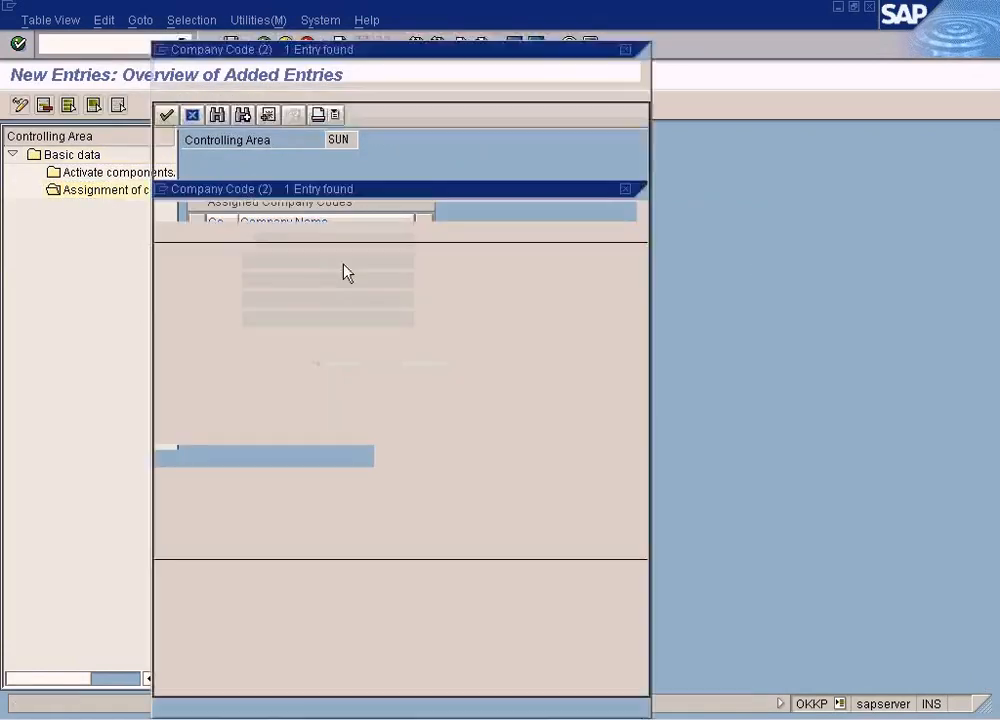
drag(378, 77, 604, 141)
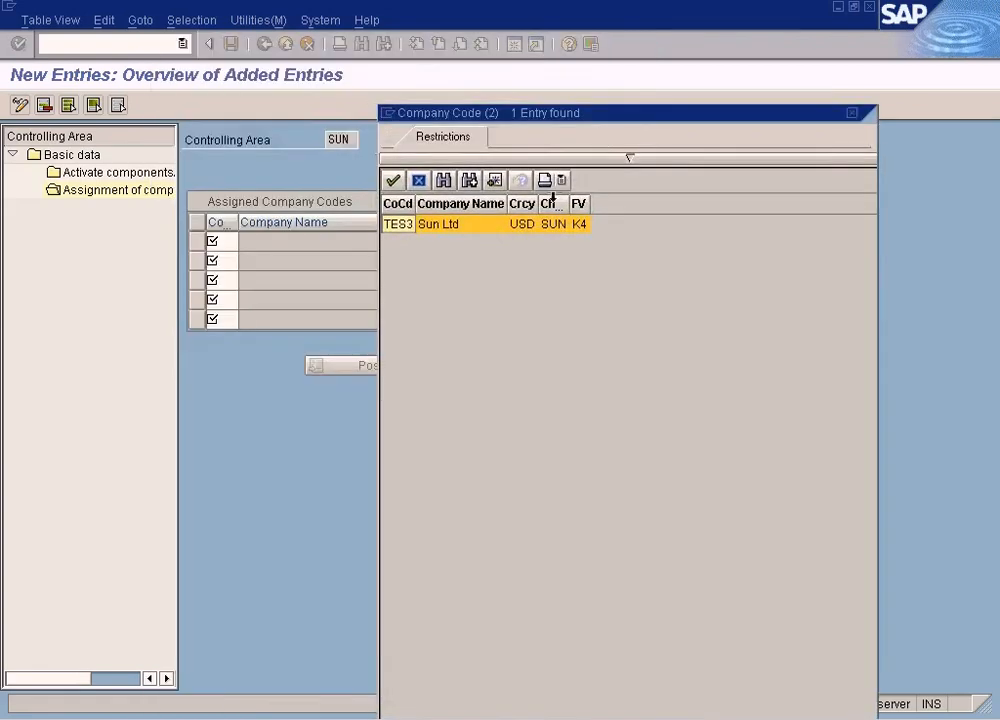
drag(572, 207, 665, 204)
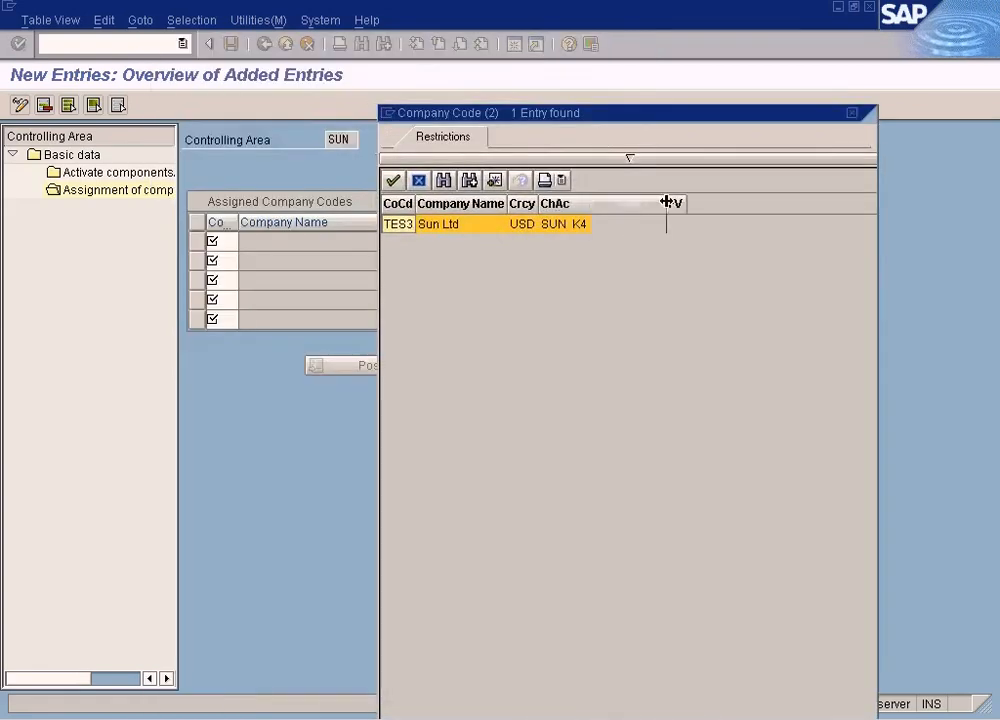
click(568, 237)
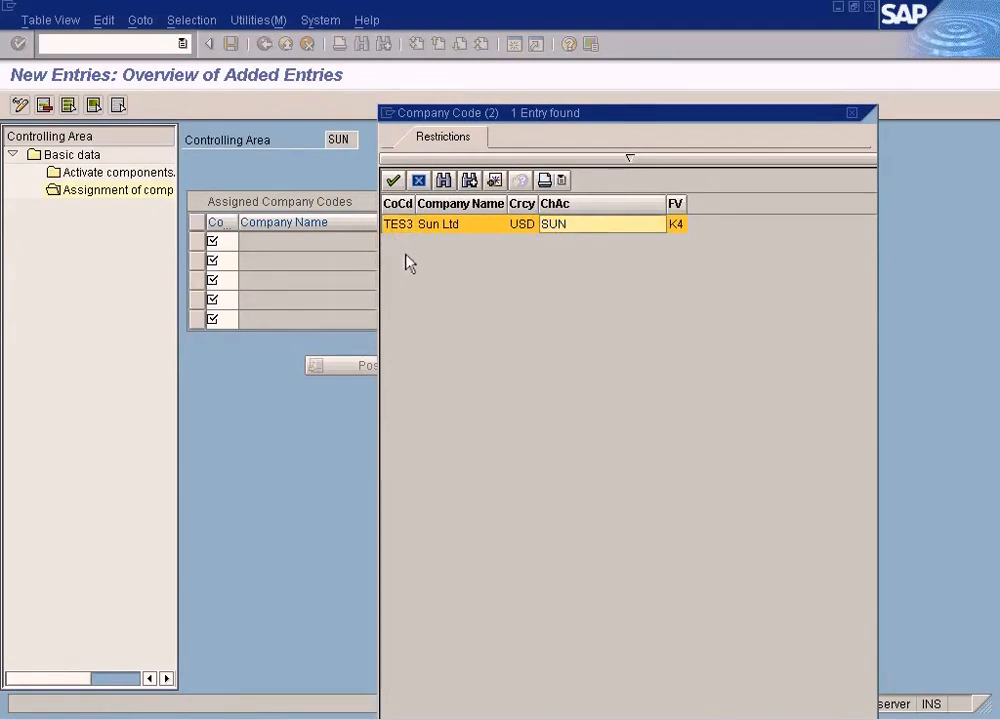
click(852, 113)
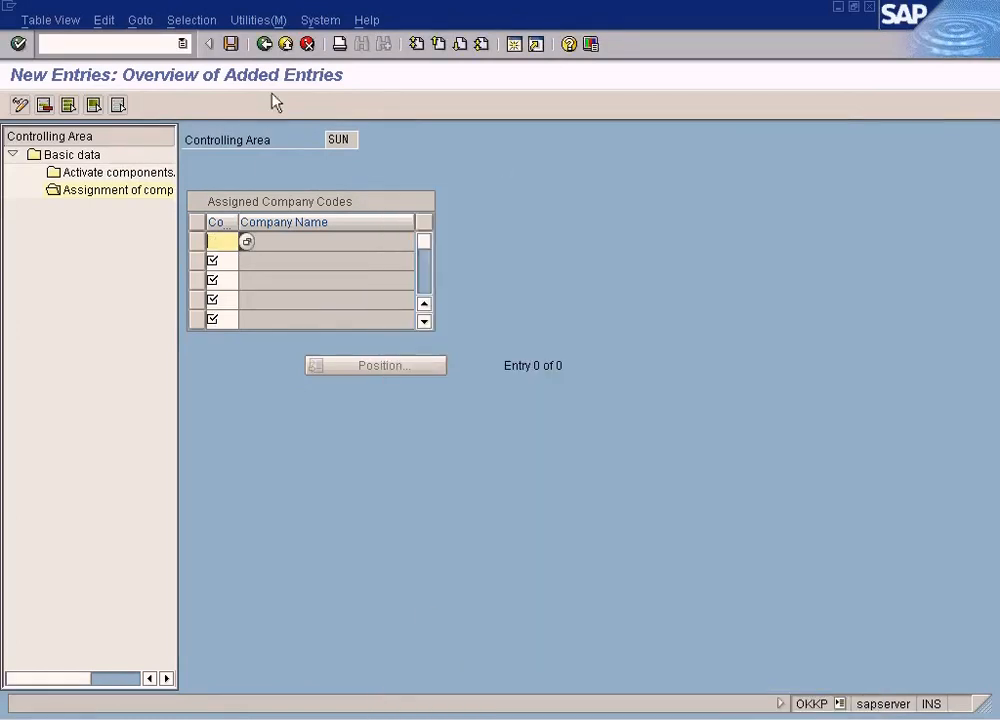
Exit controlling area maintenance back to the implementation guide and close the activity chooser
click(274, 46)
click(274, 46)
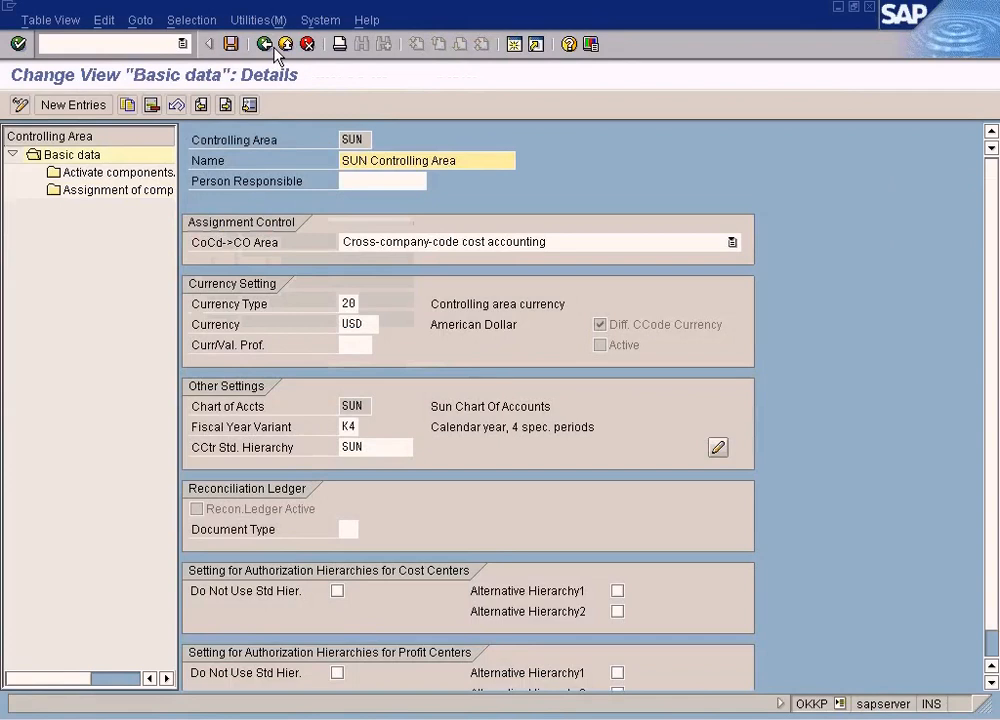
click(274, 46)
click(272, 46)
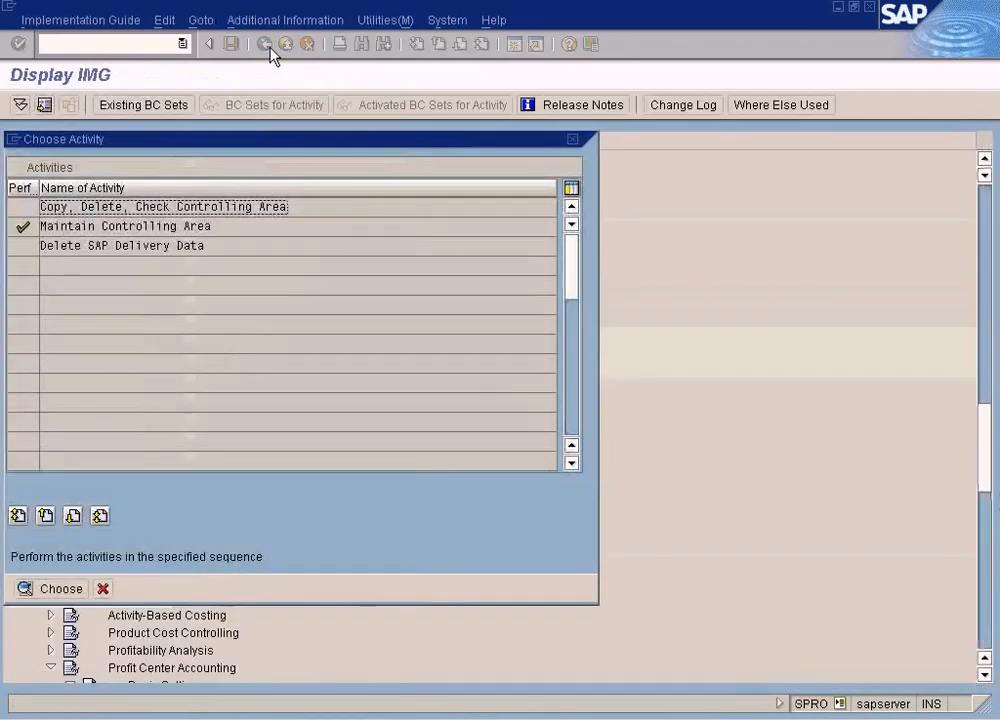
click(102, 589)
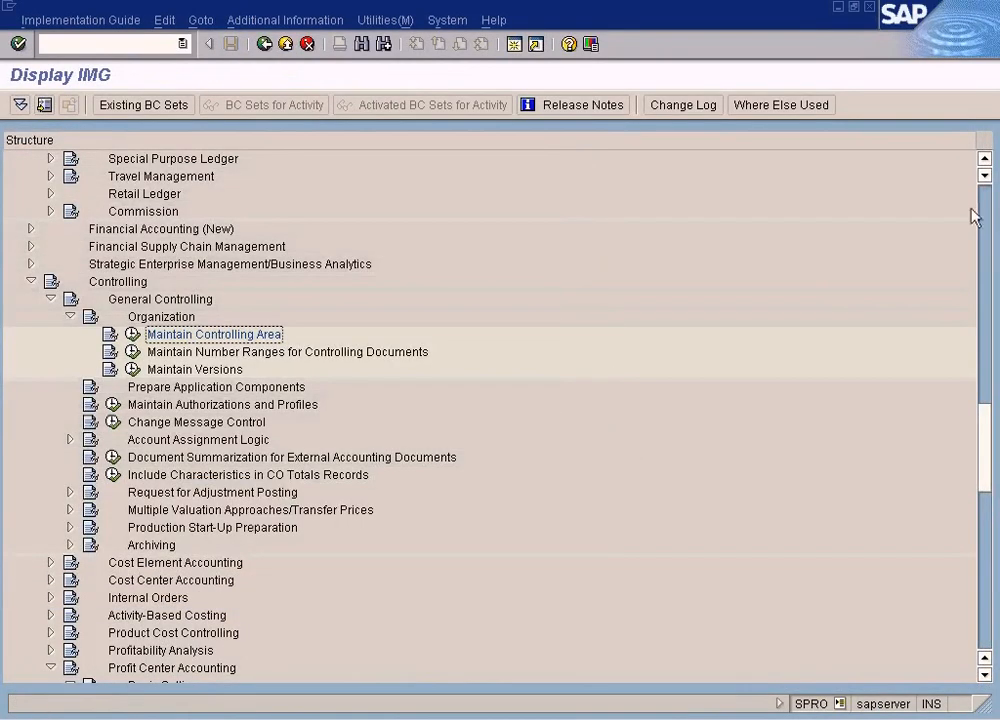
click(976, 216)
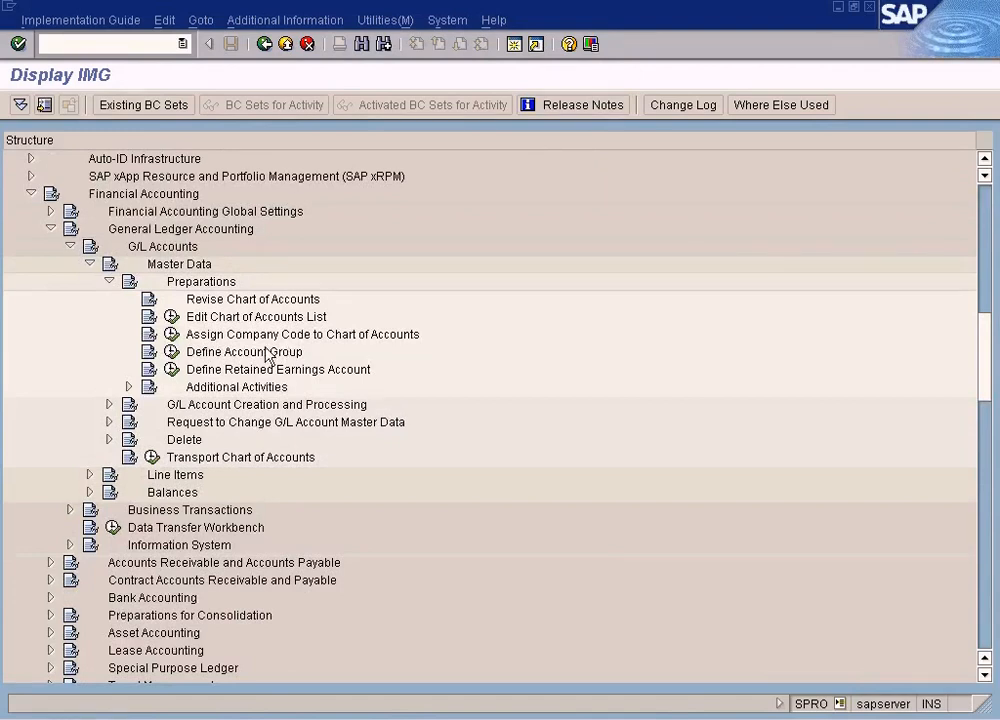
Open Assign Company Code to Chart of Accounts under the G/L account master data preparations
click(300, 336)
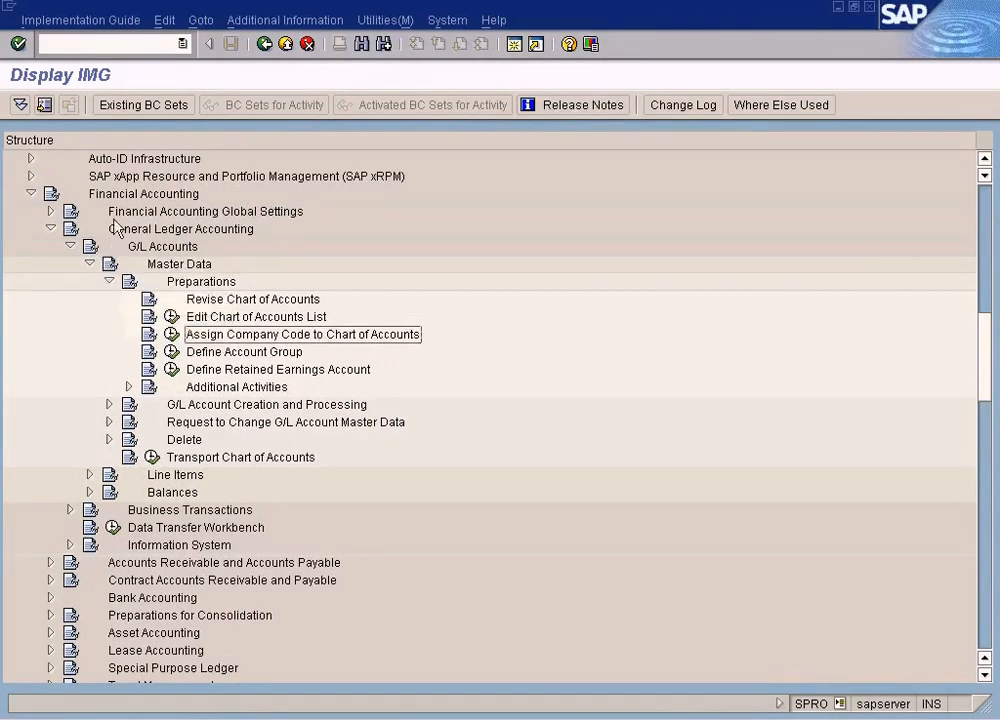
click(132, 196)
click(165, 230)
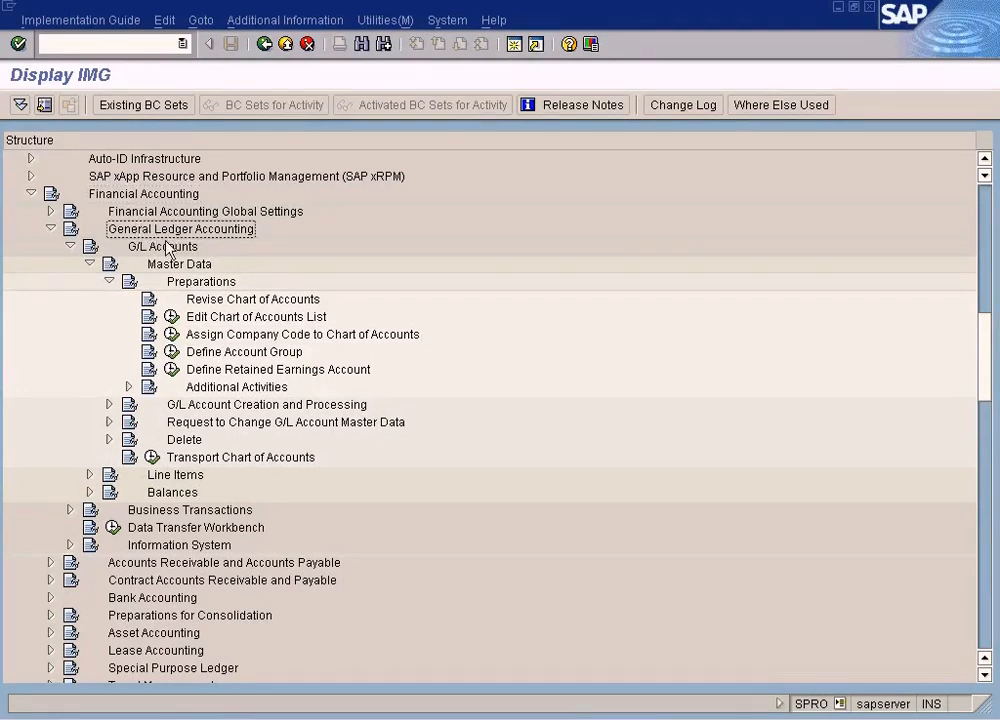
key(Down)
key(Down)
key(Down)
click(218, 314)
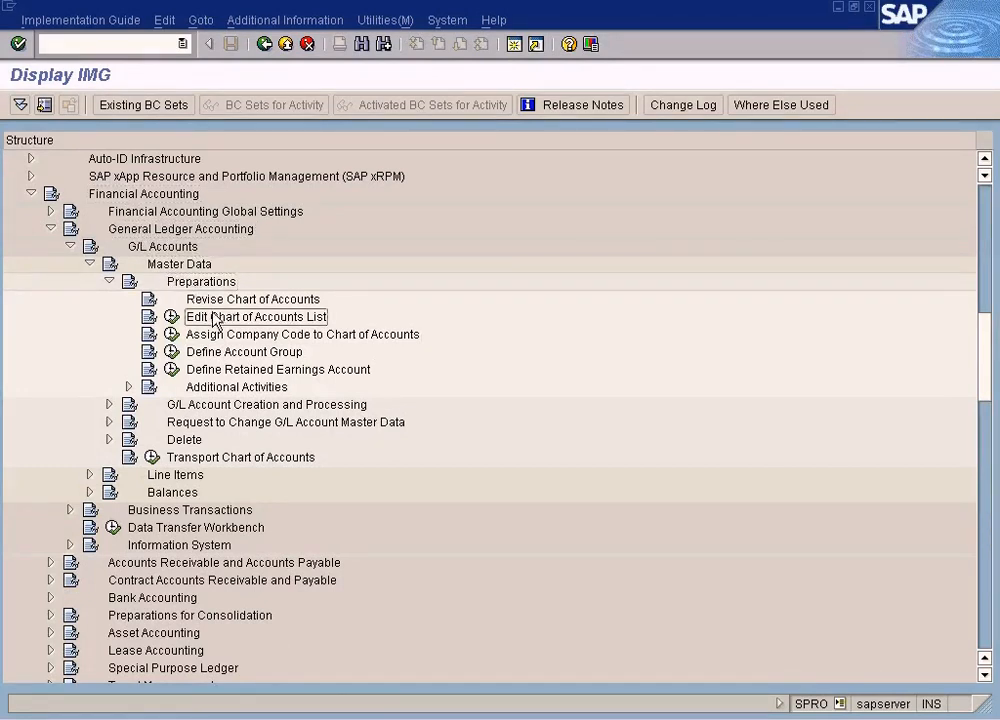
click(249, 340)
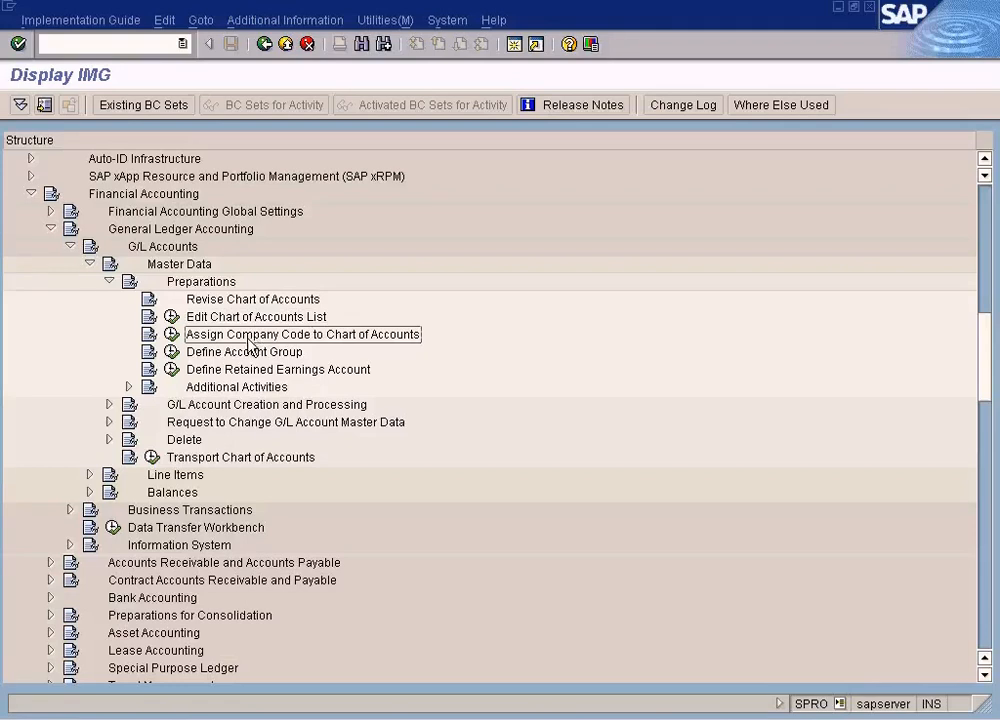
click(171, 337)
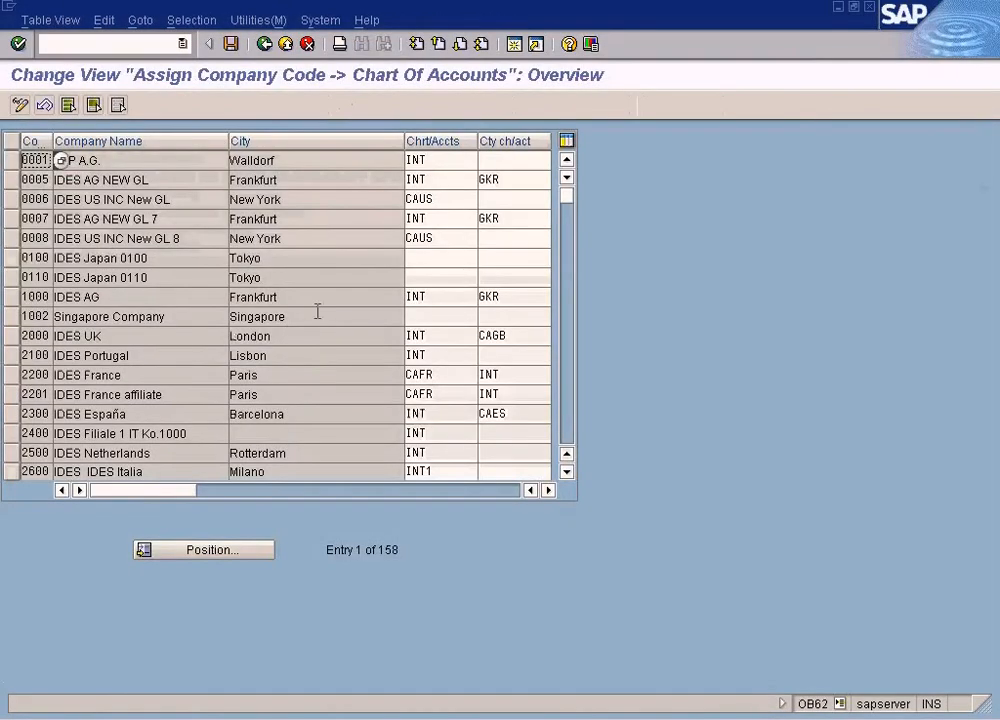
Position the list at company code sun and compare the charts of accounts of SUN, TES2, TES3 and TES4, then leave
click(231, 557)
text(sun)
key(Return)
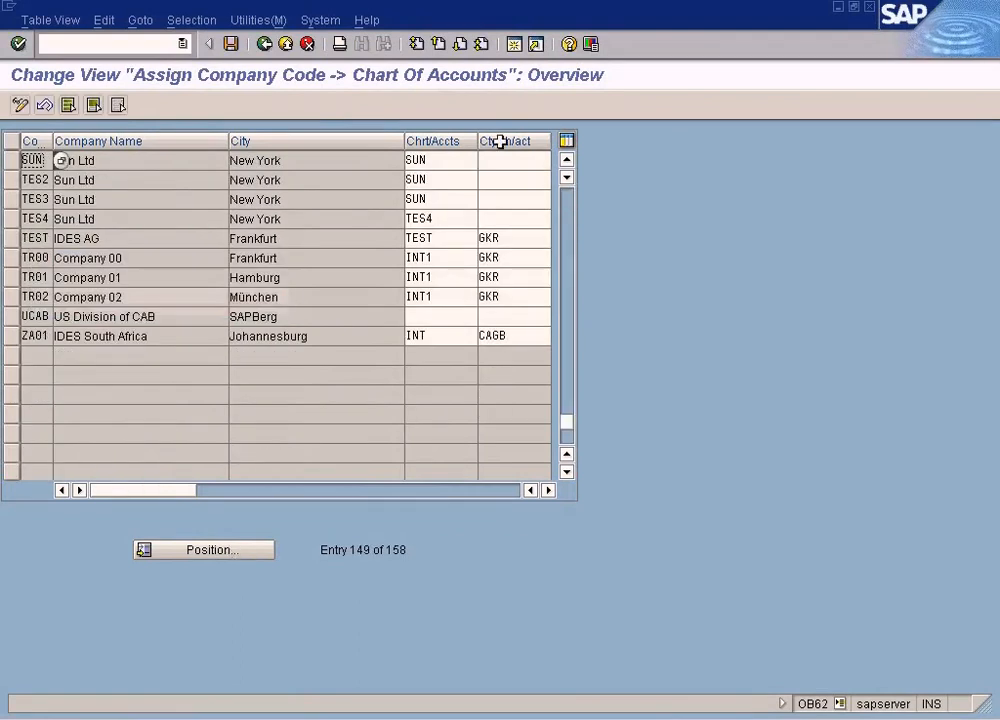
click(436, 160)
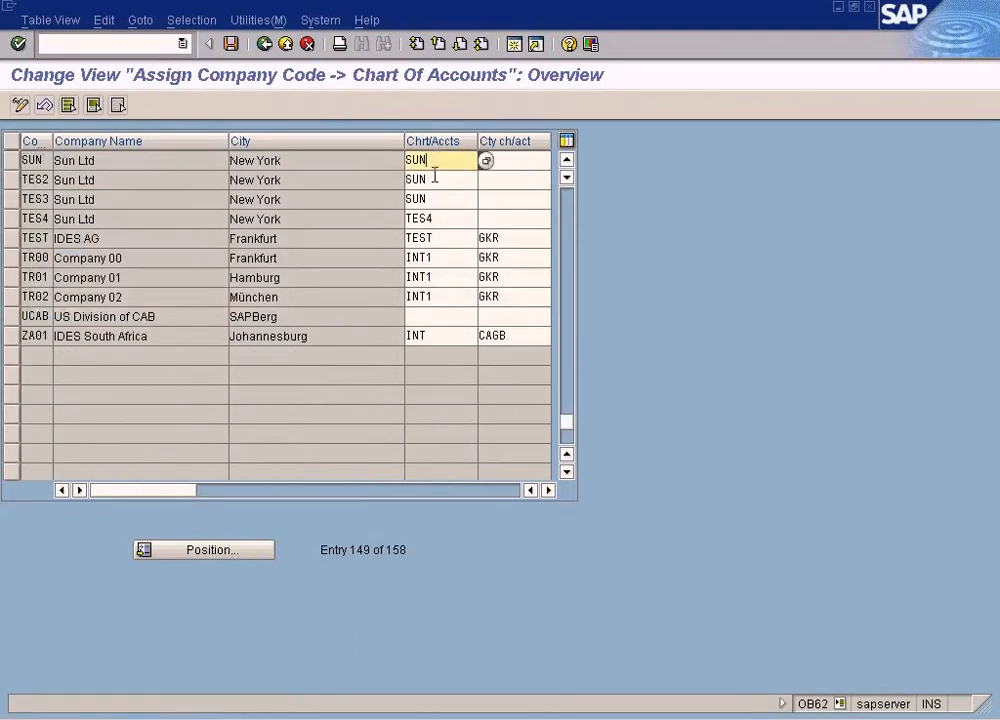
click(435, 197)
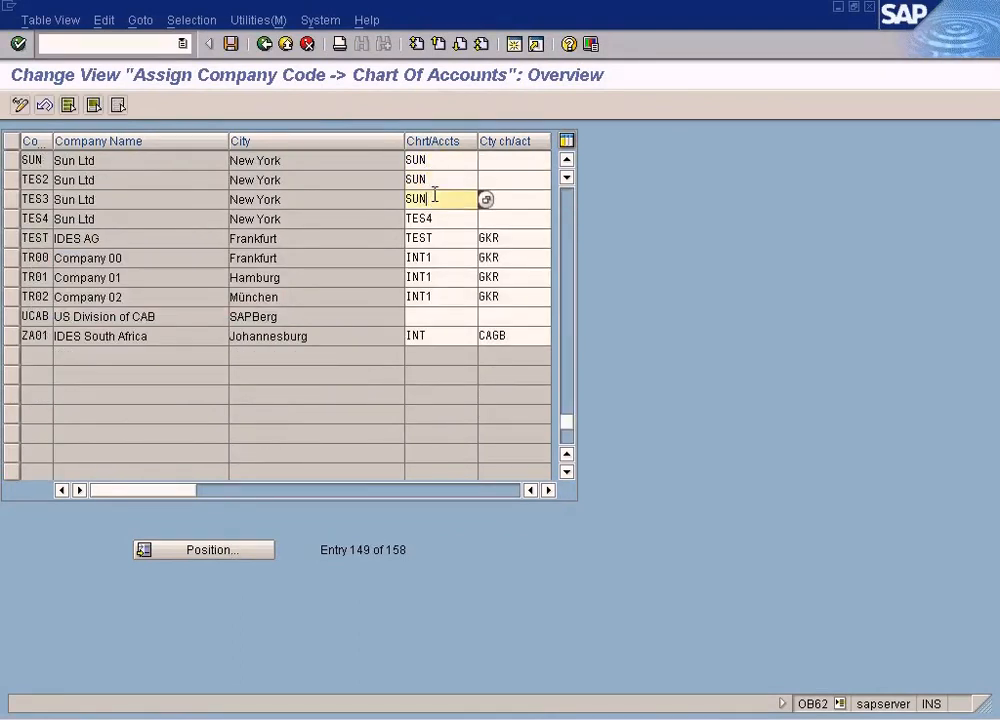
click(36, 181)
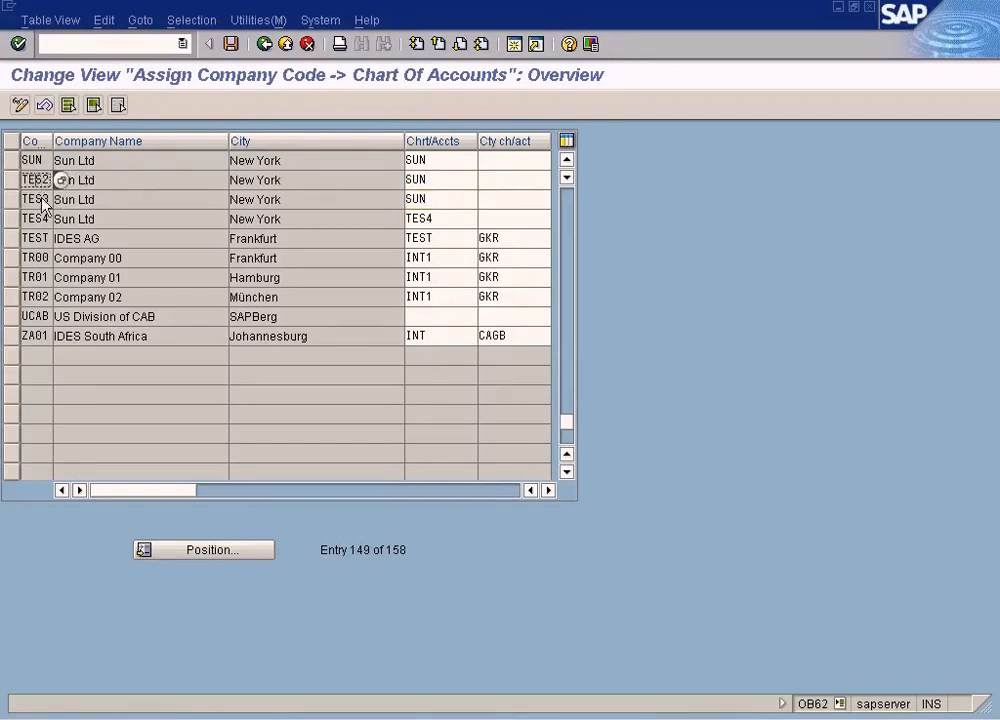
click(37, 198)
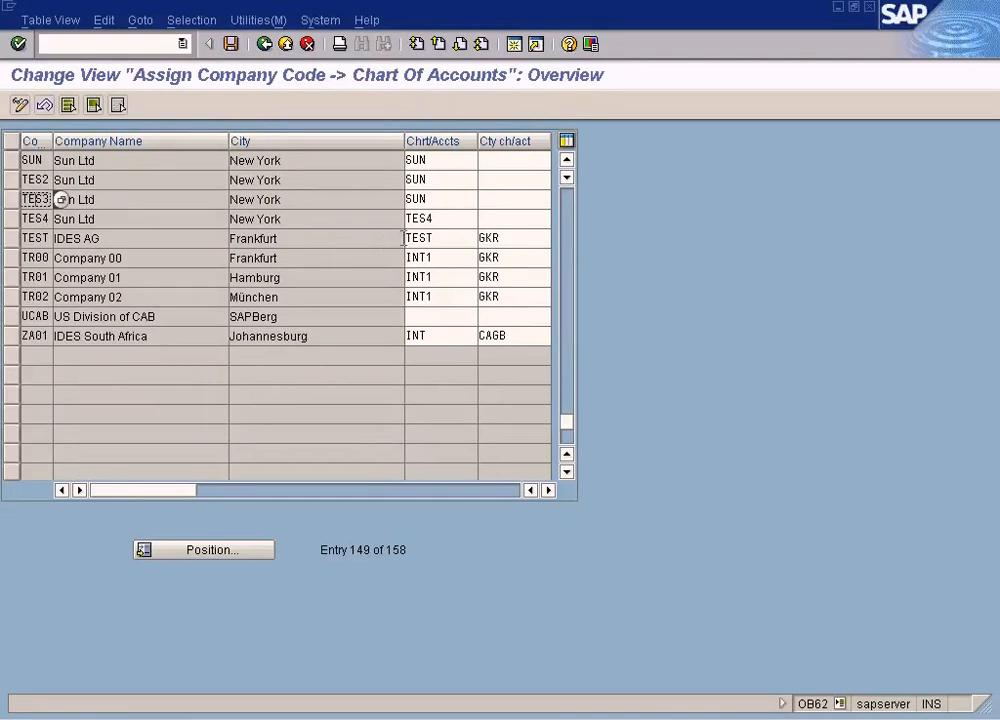
click(442, 220)
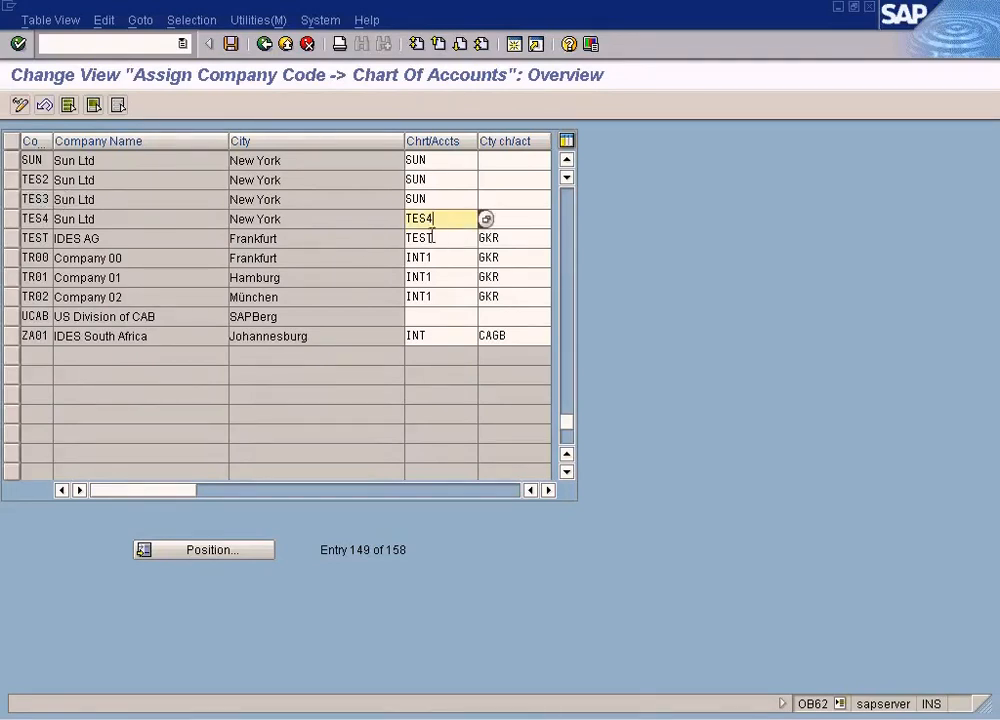
click(265, 44)
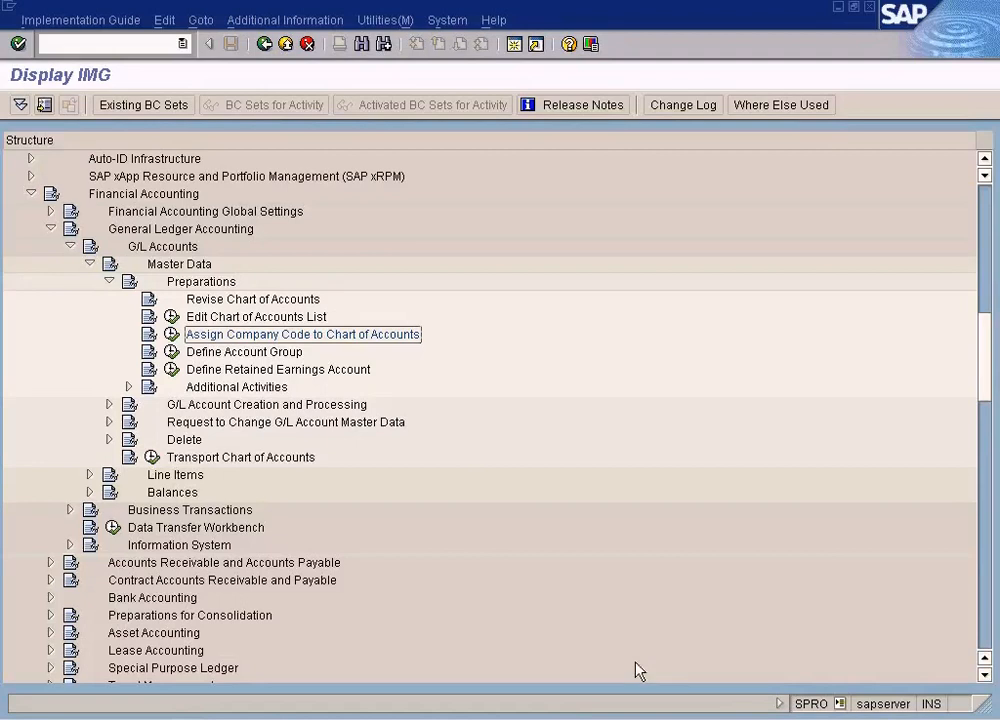
Switch to the Create Profit Center session with profit center CARS in controlling area SUN
click(363, 716)
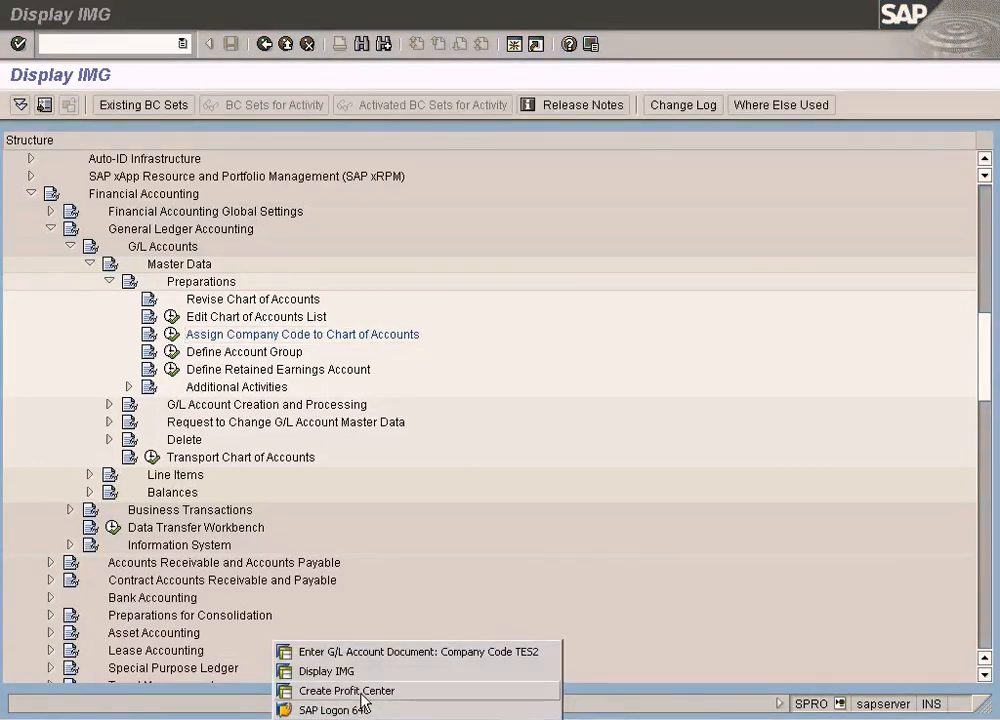
click(372, 690)
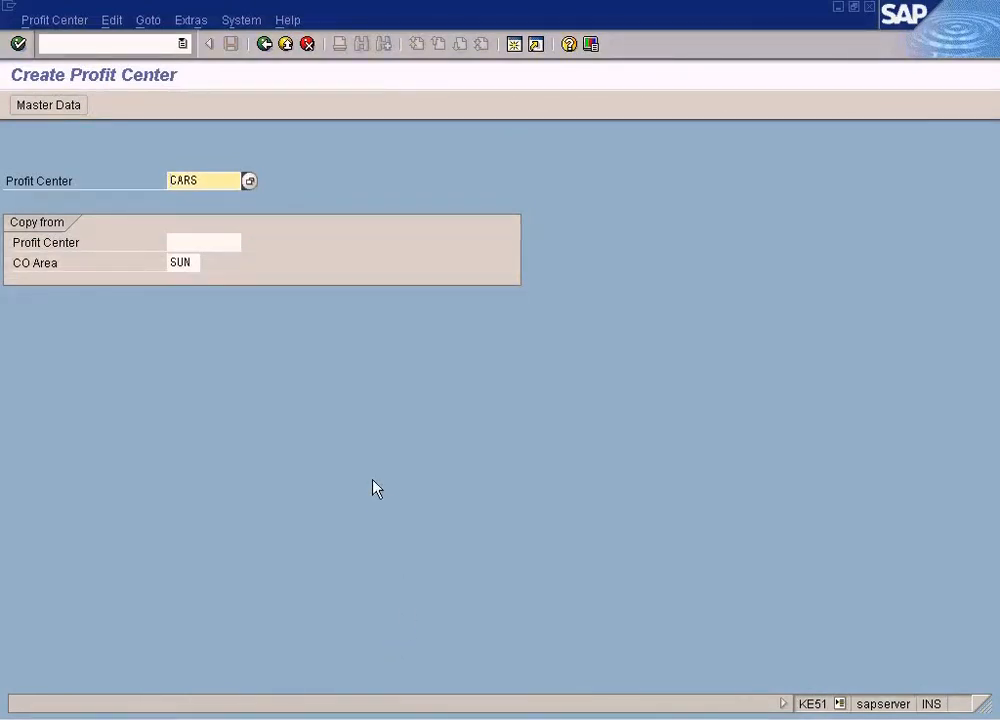
click(57, 26)
Select the Company Code 1 and Company Code 2 labels in the Paint concept diagram, then return to Create Profit Center
click(529, 668)
key(alt+Tab)
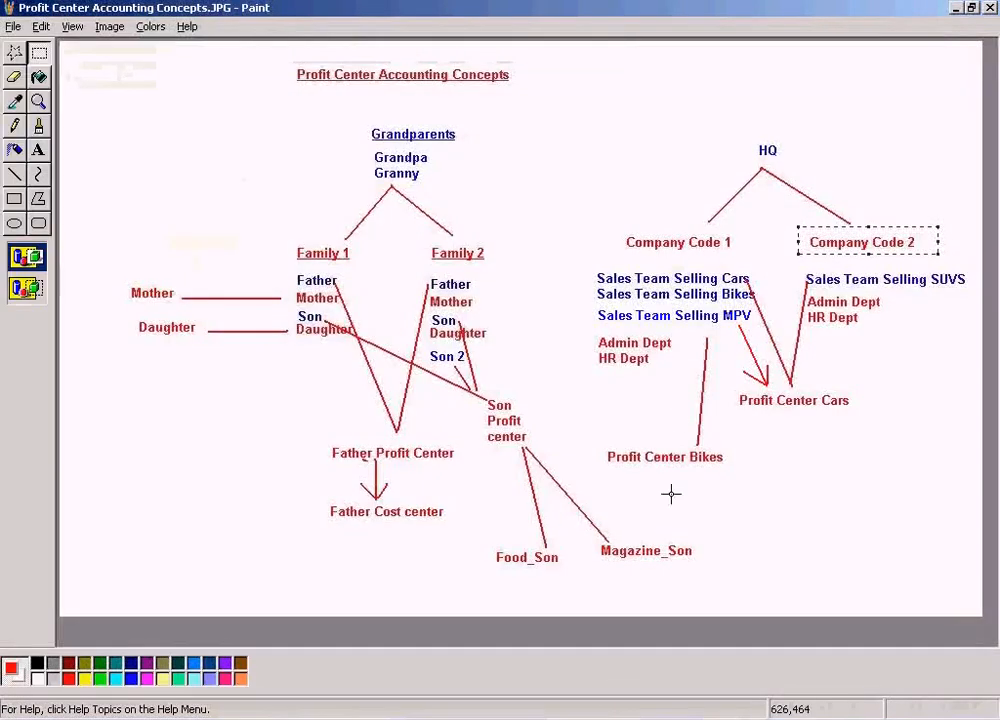
mouse_move(614, 221)
mouse_down()
mouse_move(710, 265)
mouse_move(756, 266)
mouse_up()
drag(809, 224, 968, 253)
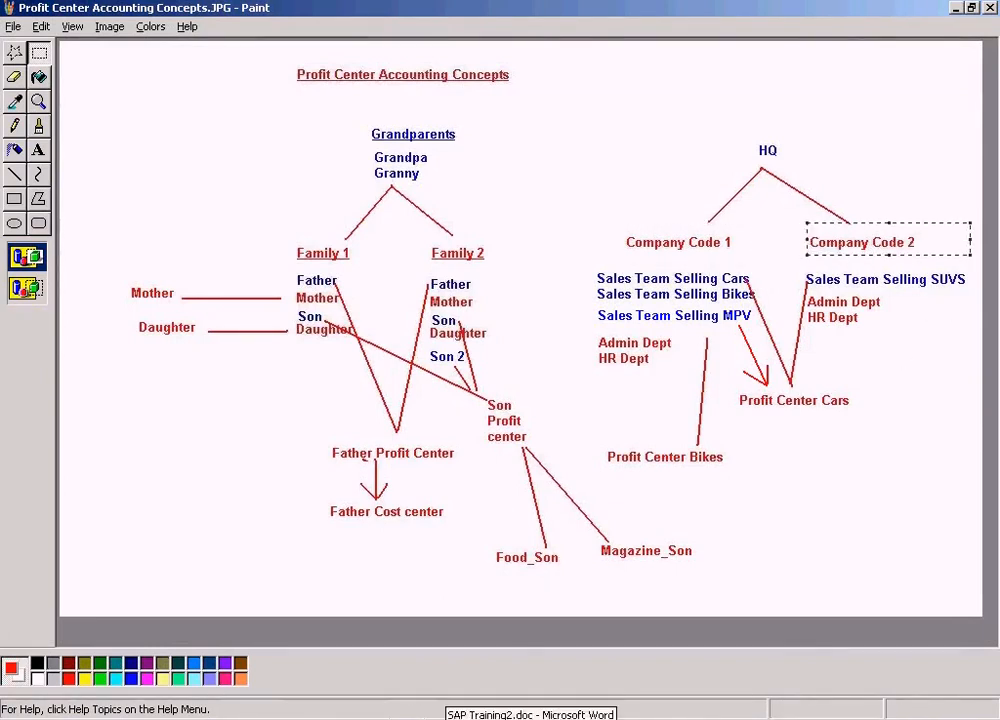
click(330, 715)
click(360, 692)
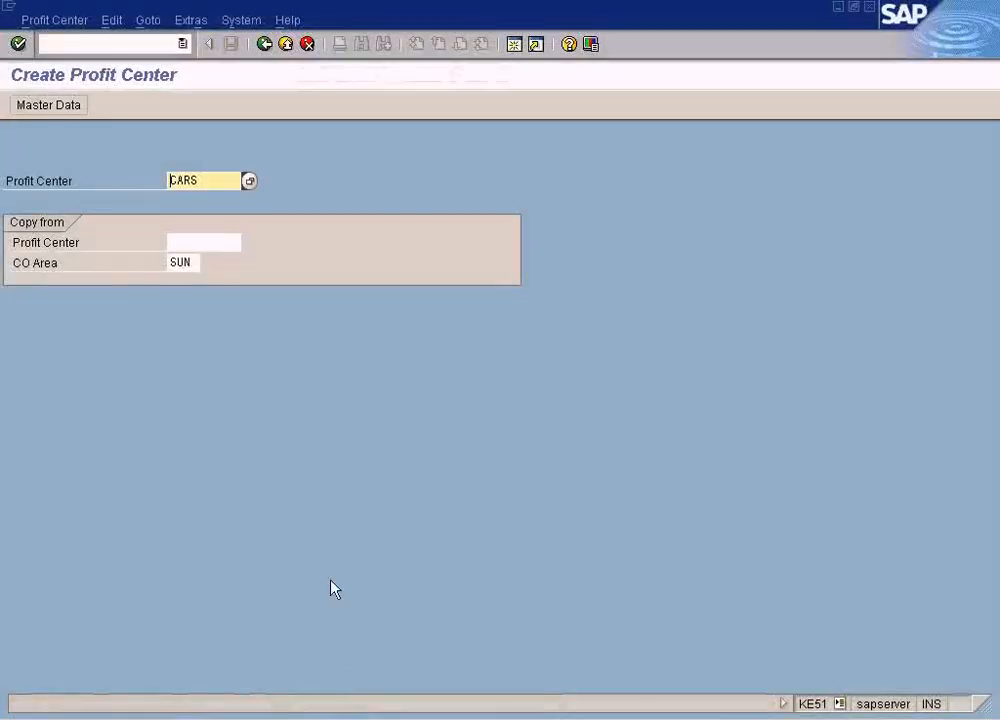
Open profit center CARS in change mode and inspect its company code assignments for SUN and TES2
click(54, 20)
click(60, 64)
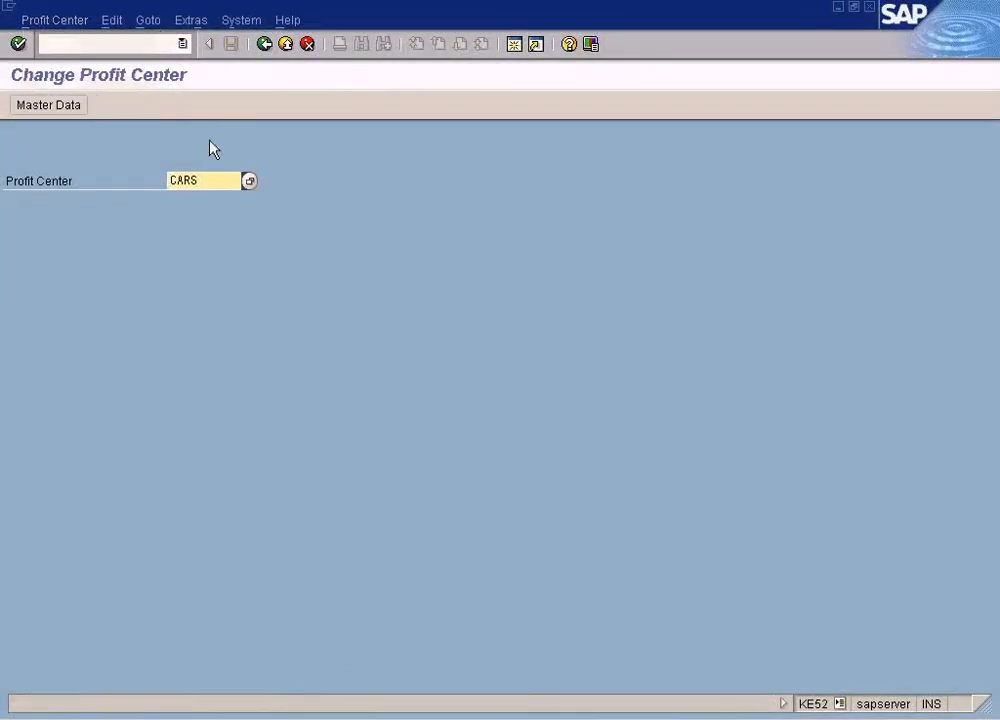
key(Return)
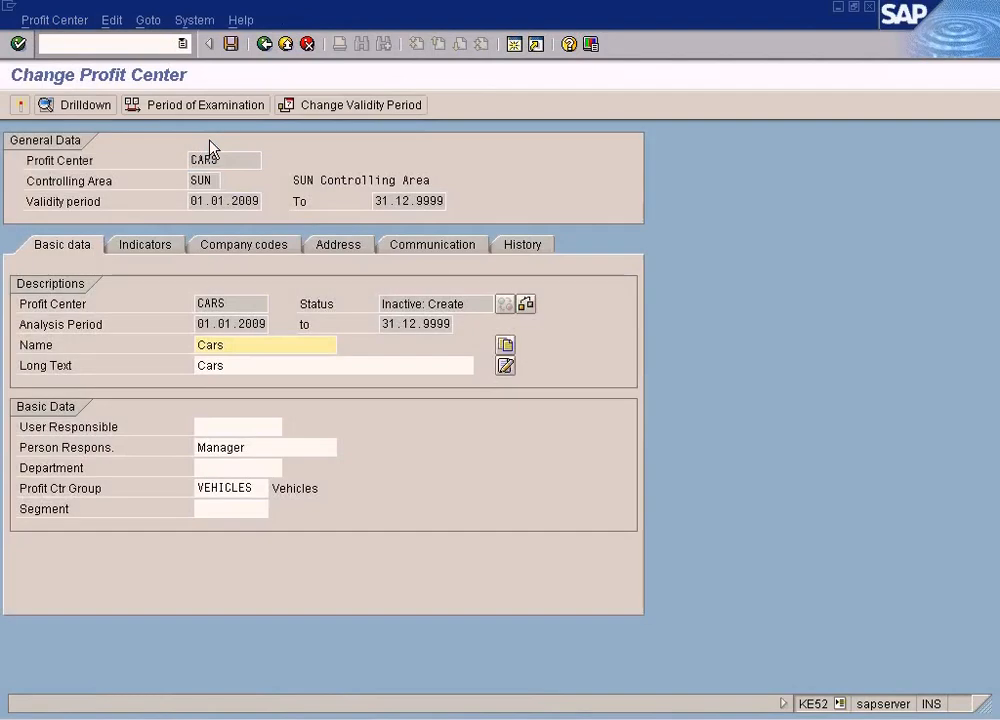
click(281, 251)
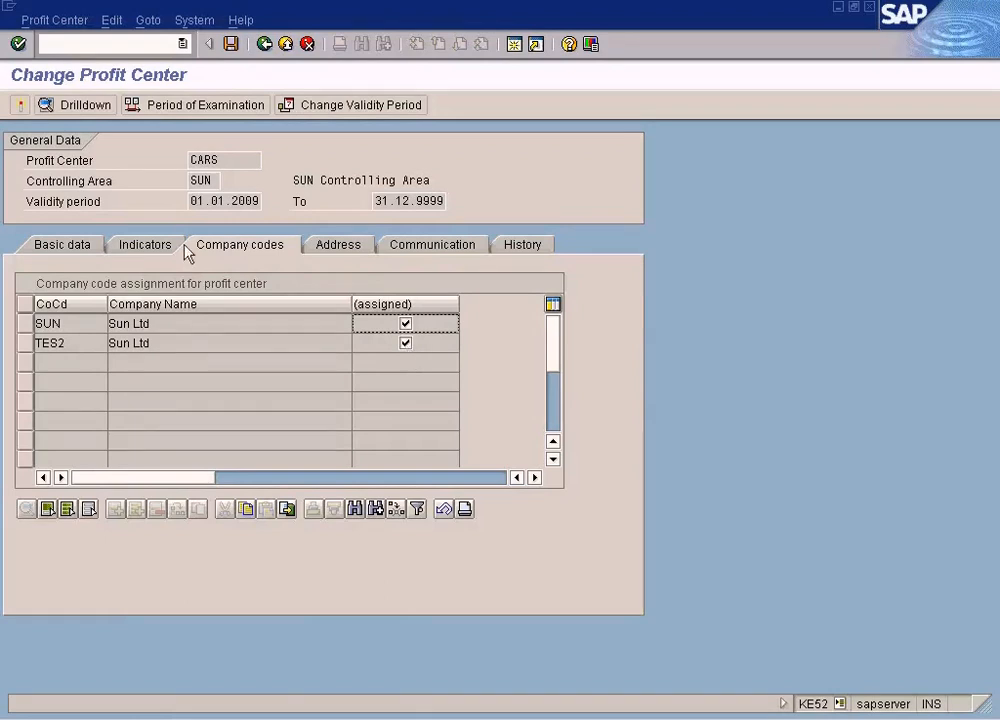
double_click(49, 345)
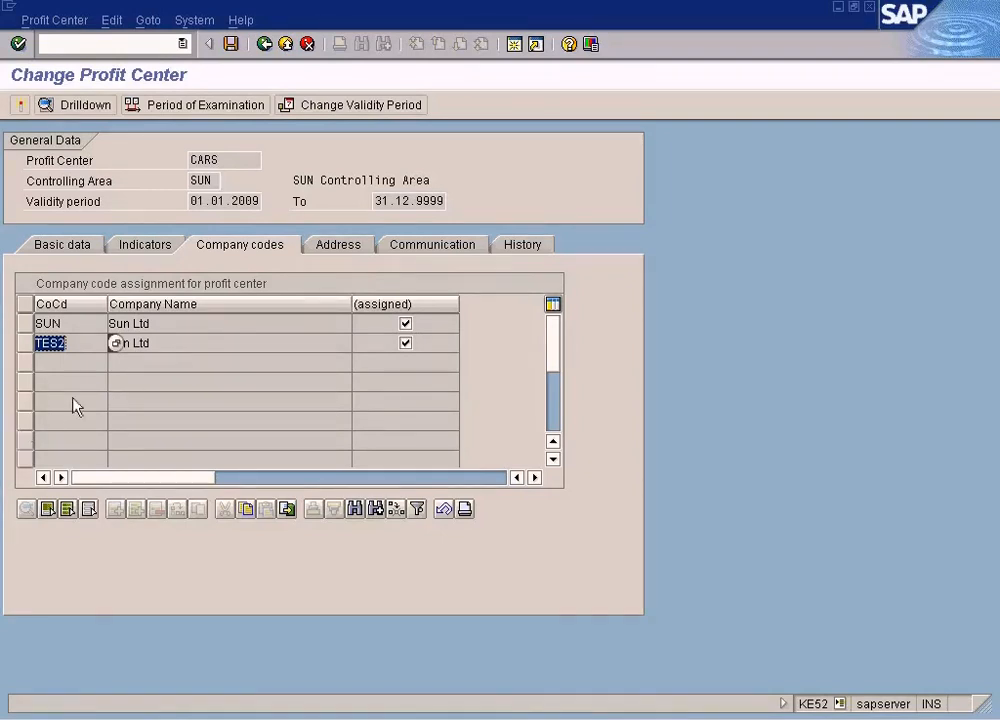
click(169, 350)
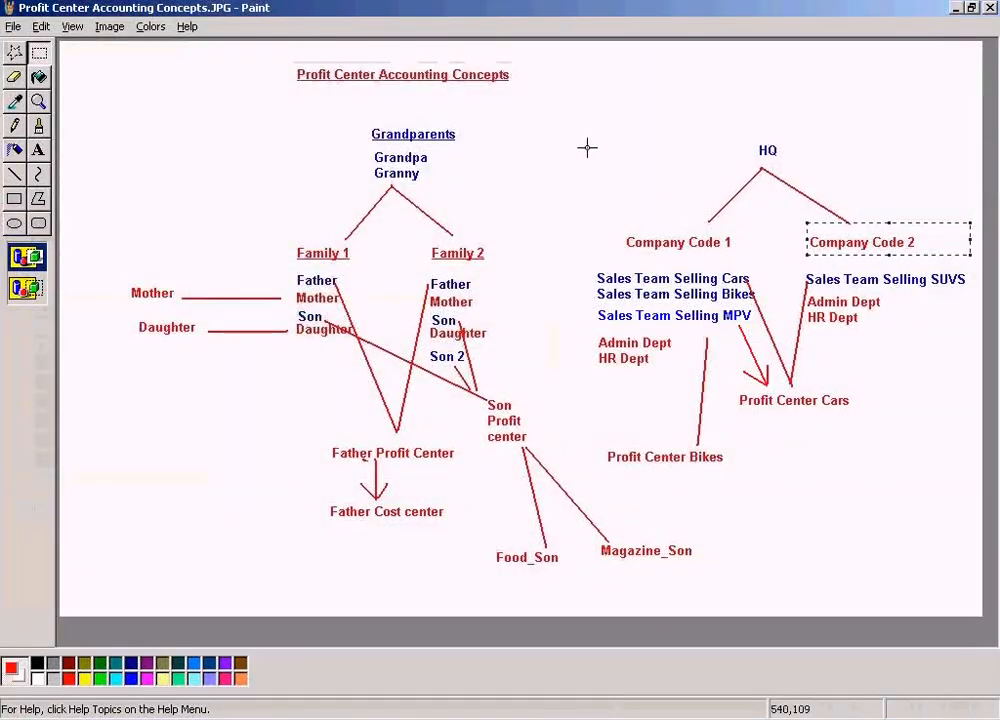
Mark the Company Code 1 and Company Code 2 area in the concept diagram, then switch back to Change Profit Center
mouse_move(608, 121)
mouse_down()
mouse_move(632, 196)
mouse_move(975, 368)
mouse_up()
click(884, 522)
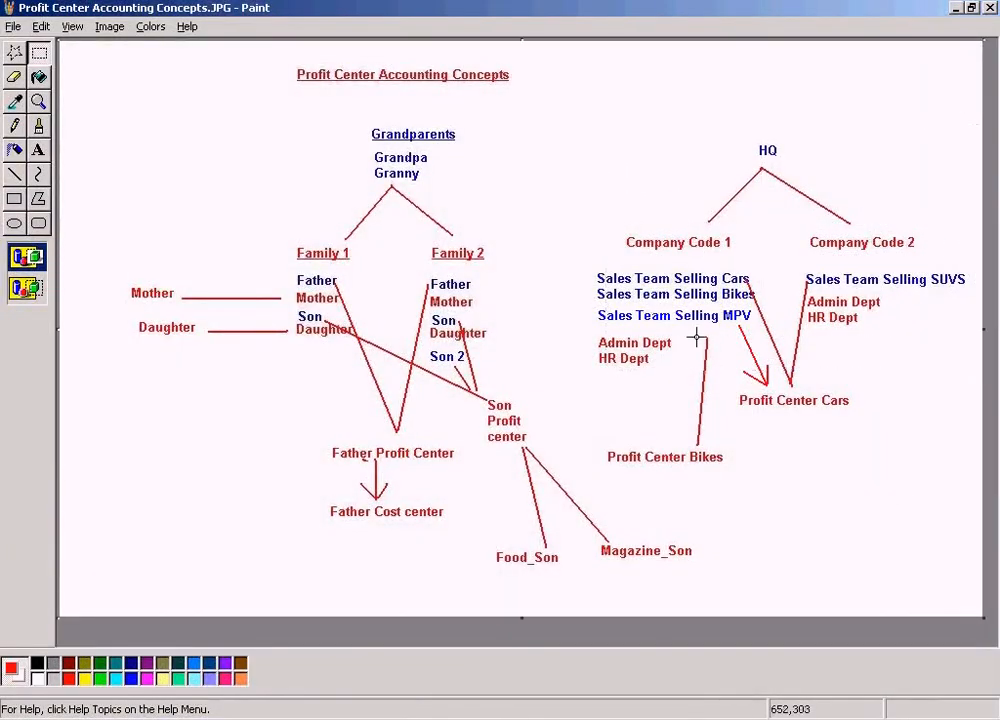
drag(608, 220, 953, 262)
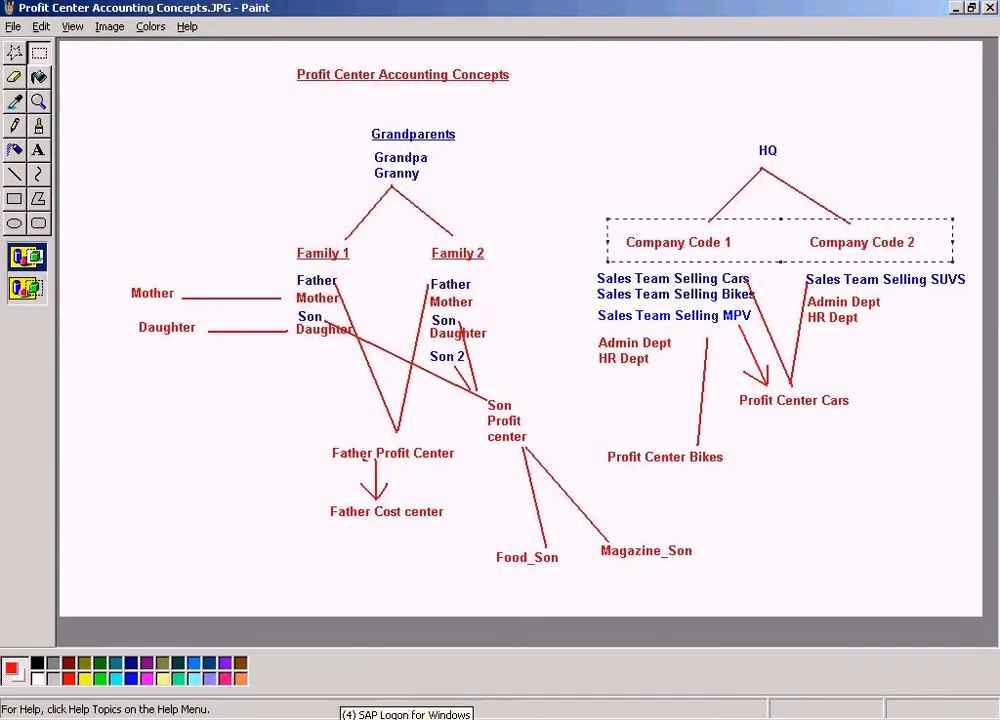
click(330, 711)
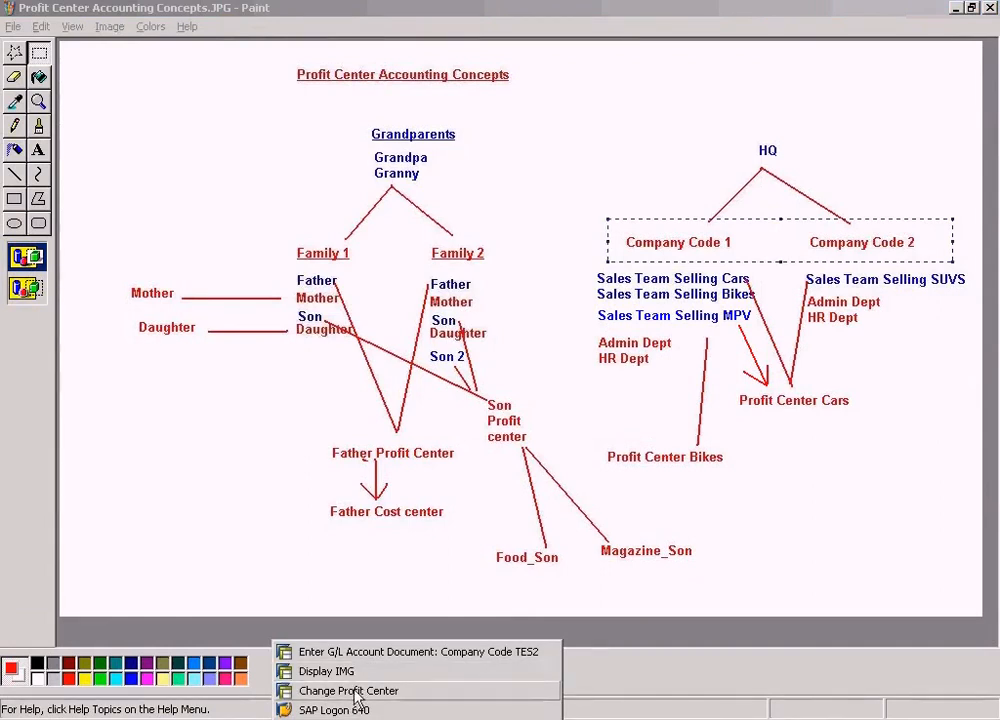
click(357, 691)
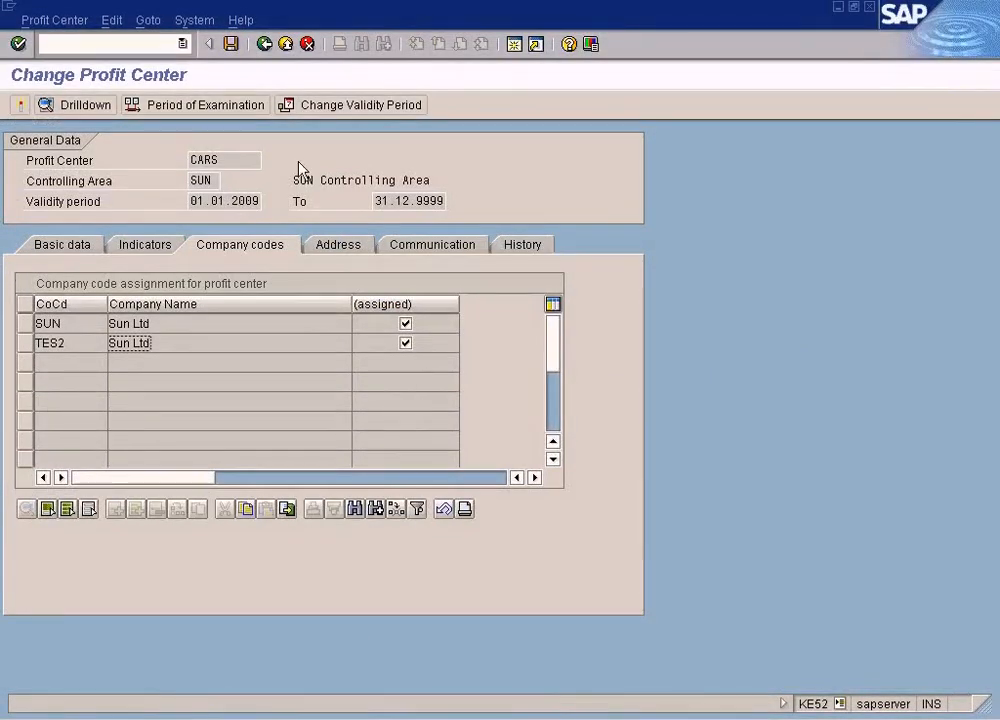
Switch to the IMG, open Assign Profit Center to Company Code and expand the VEHICLES group
click(408, 712)
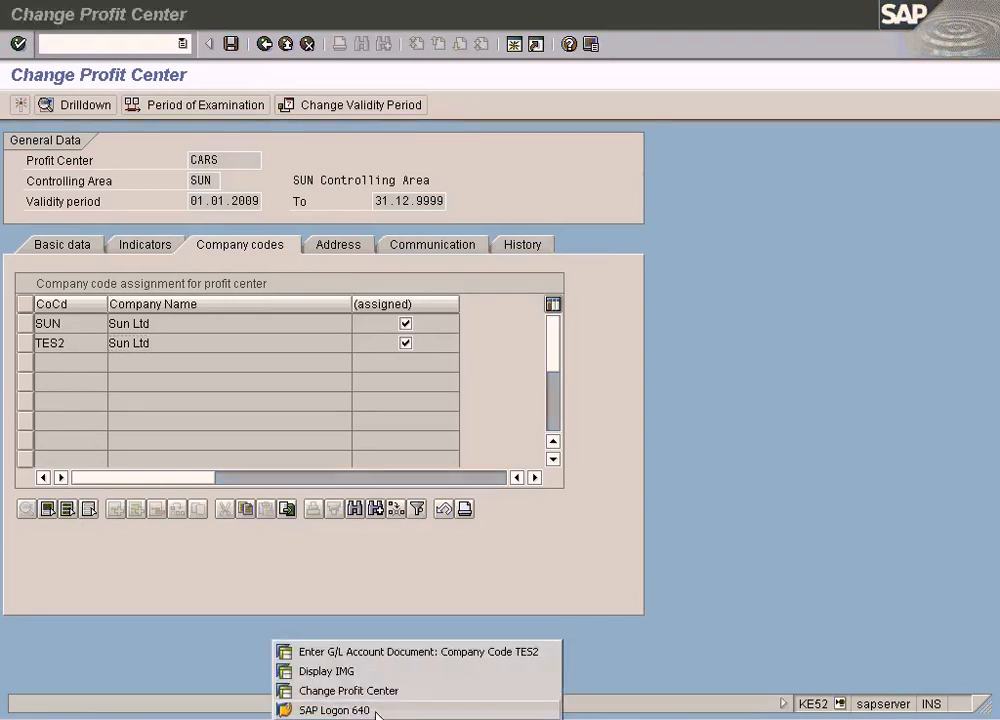
click(408, 672)
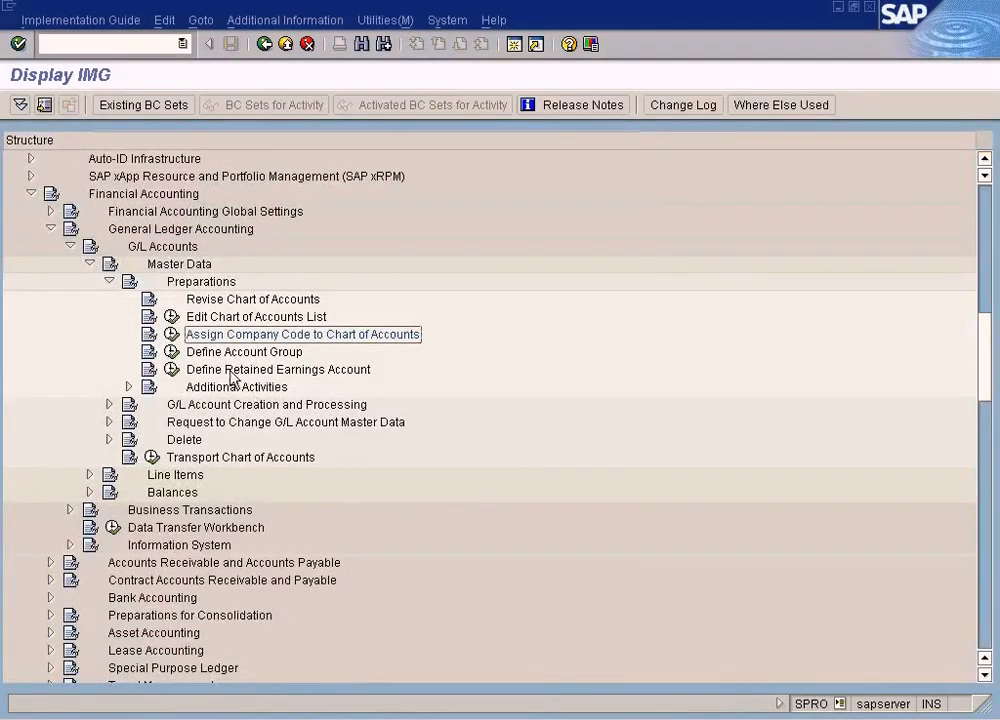
click(50, 231)
scroll(56, 389, up, 4)
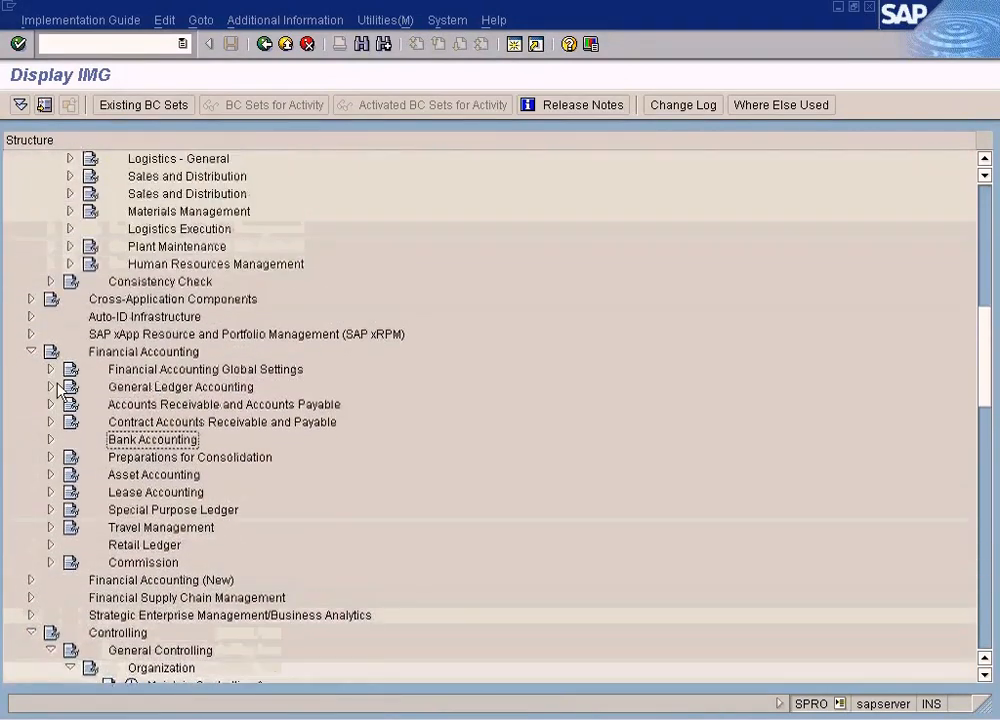
scroll(60, 390, up, 6)
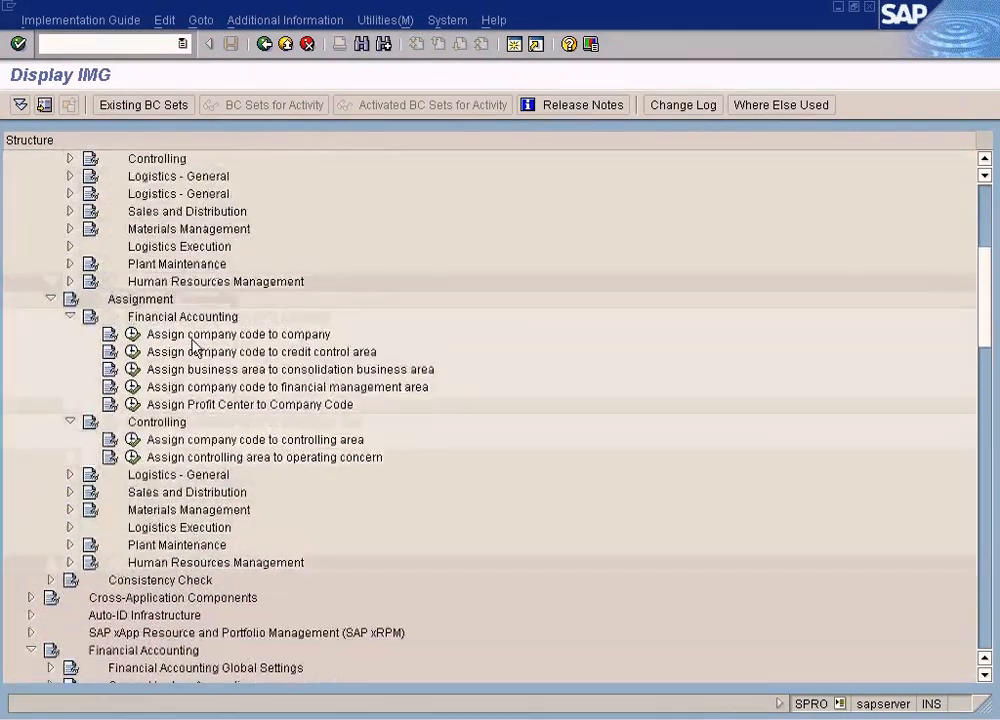
click(136, 354)
scroll(134, 355, up, 4)
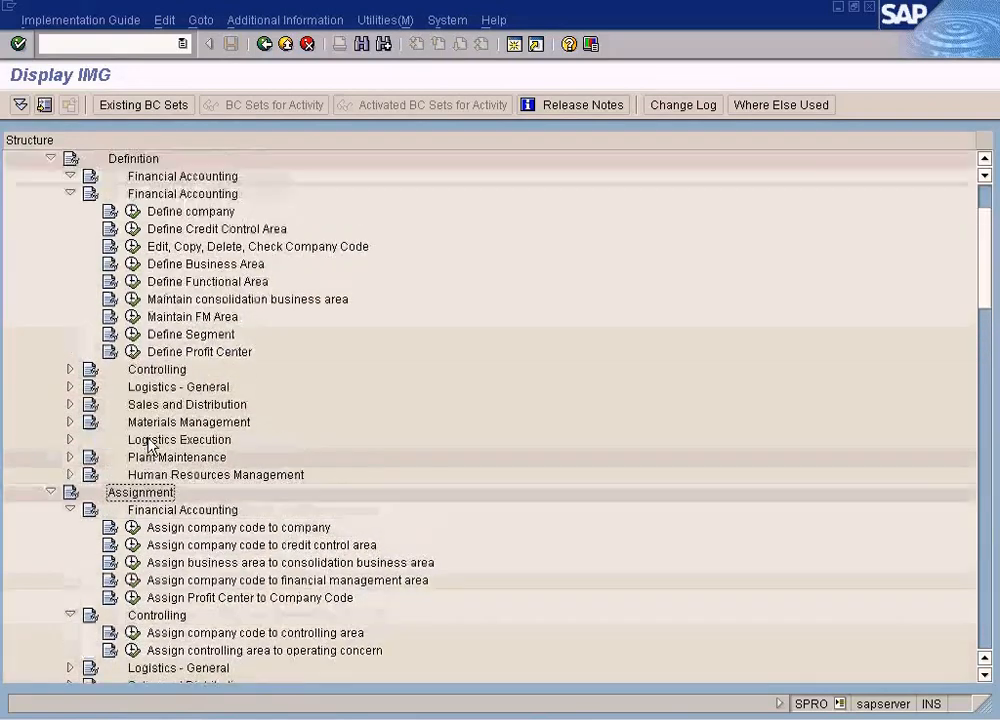
click(50, 228)
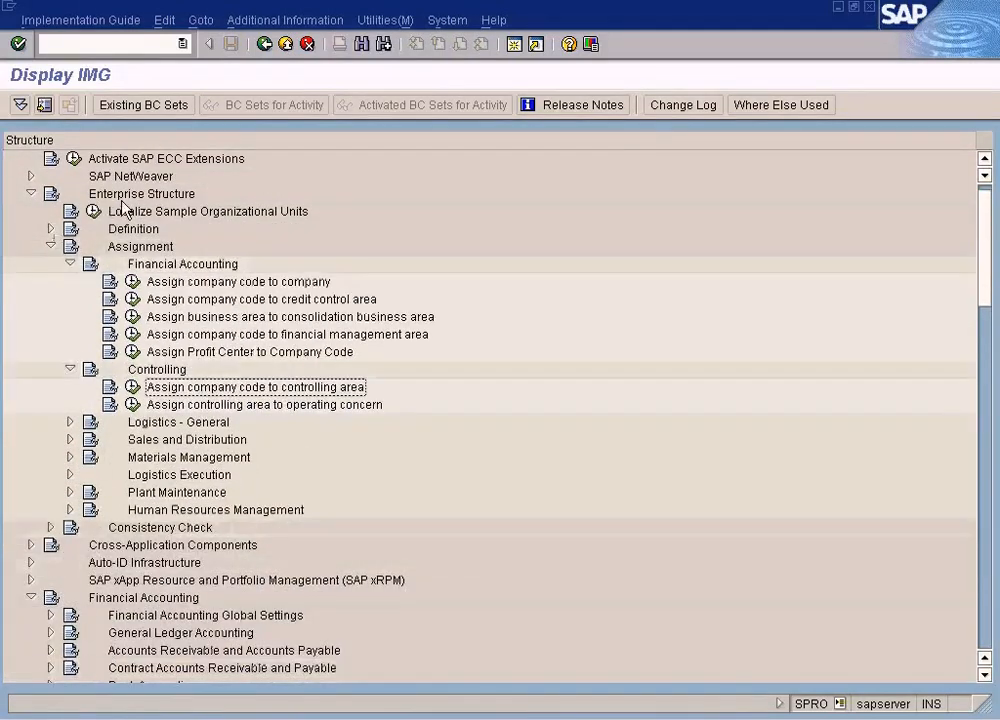
click(248, 353)
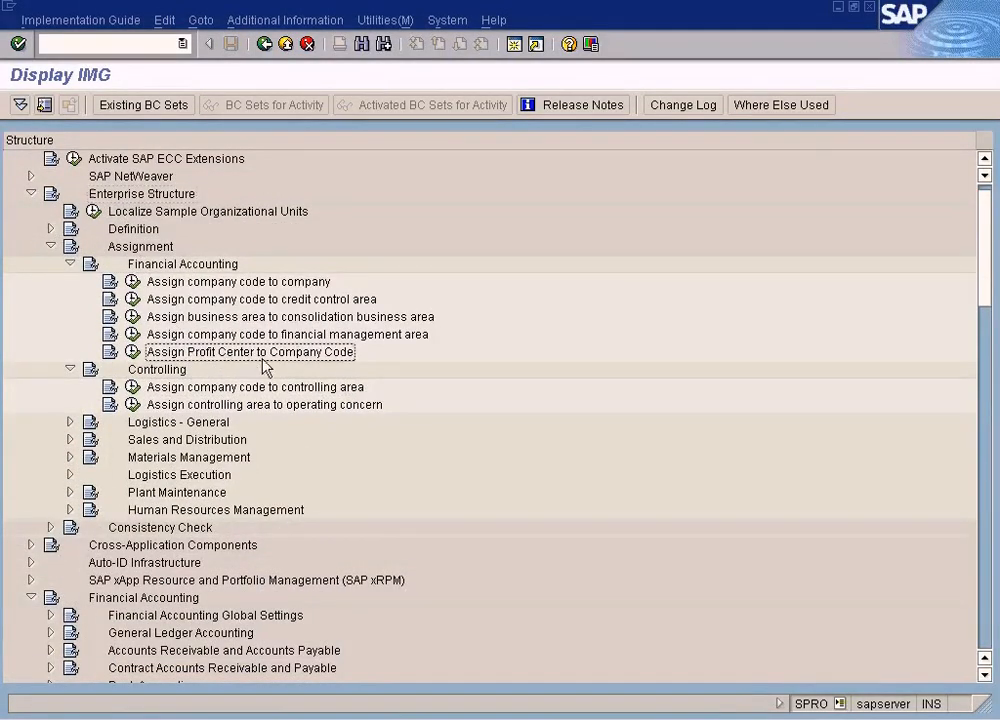
click(133, 352)
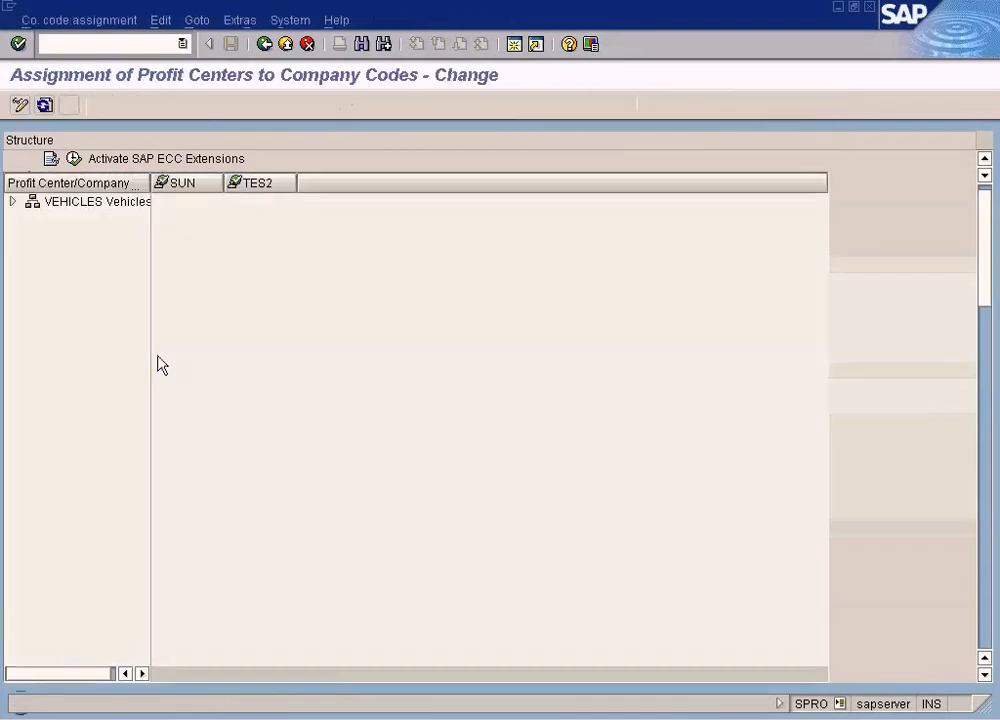
click(13, 202)
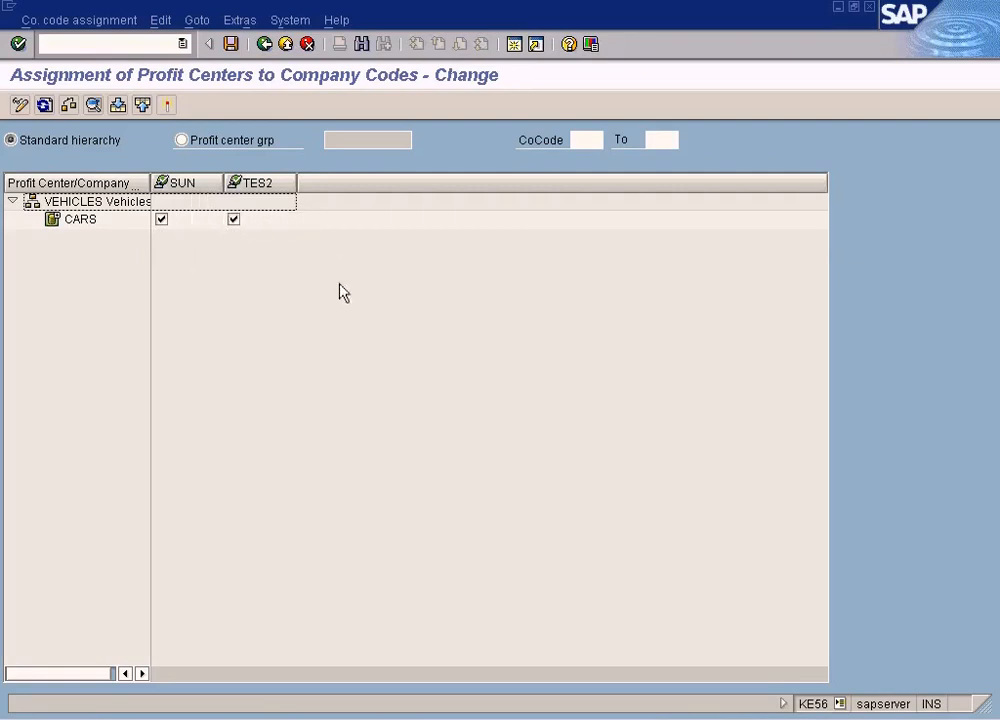
Examine the menus and selection options of the profit center company code assignment screen
click(96, 22)
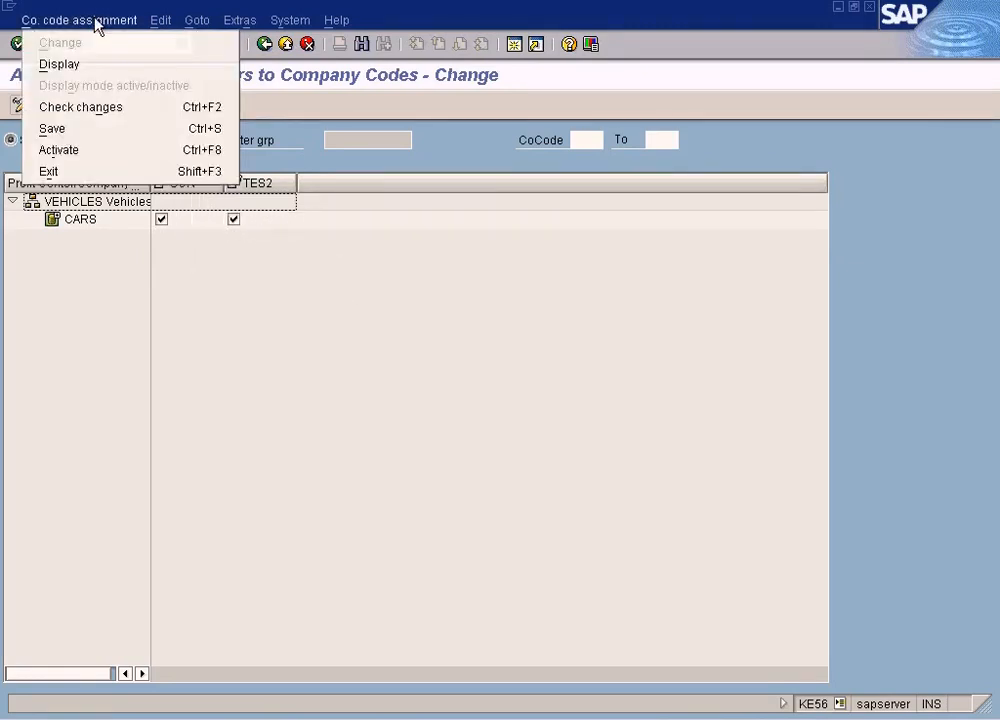
mouse_move(176, 26)
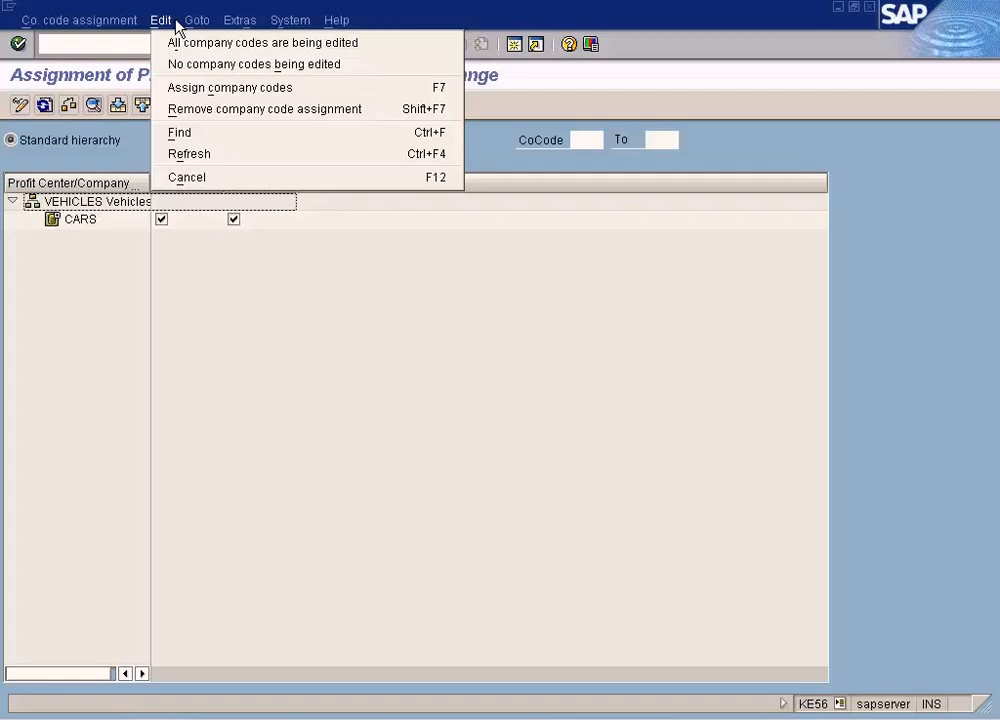
mouse_move(229, 27)
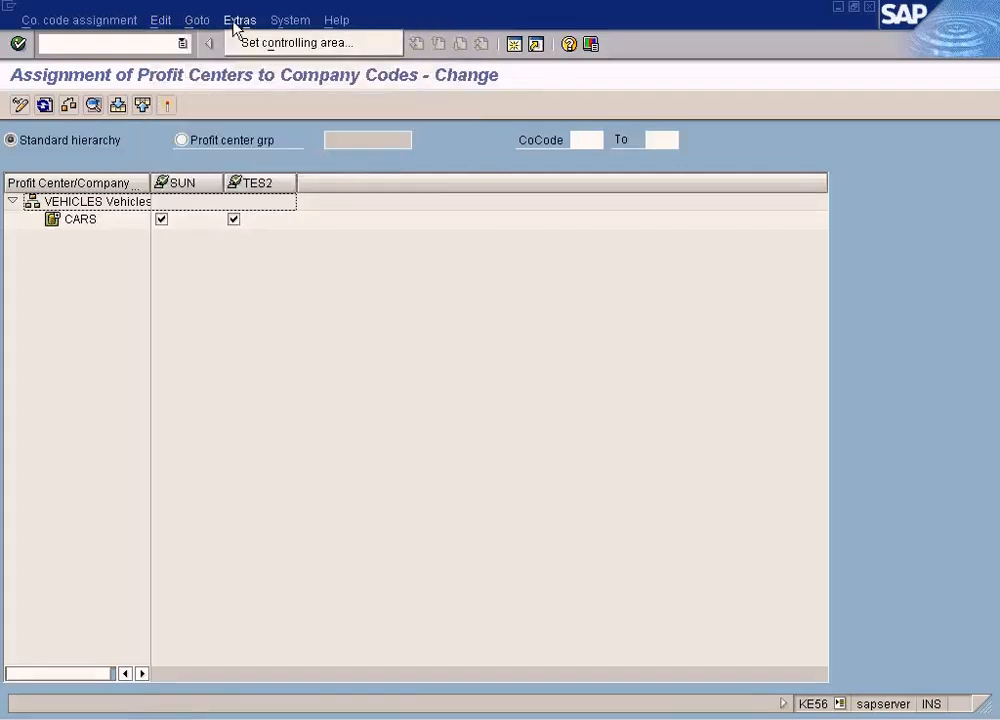
click(466, 281)
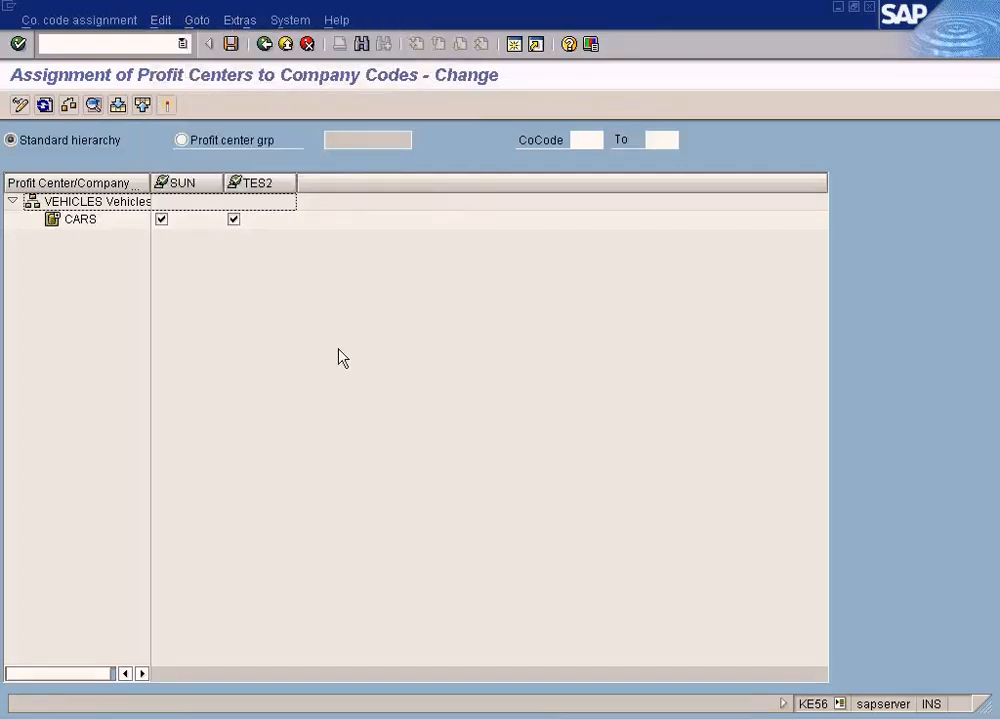
click(174, 22)
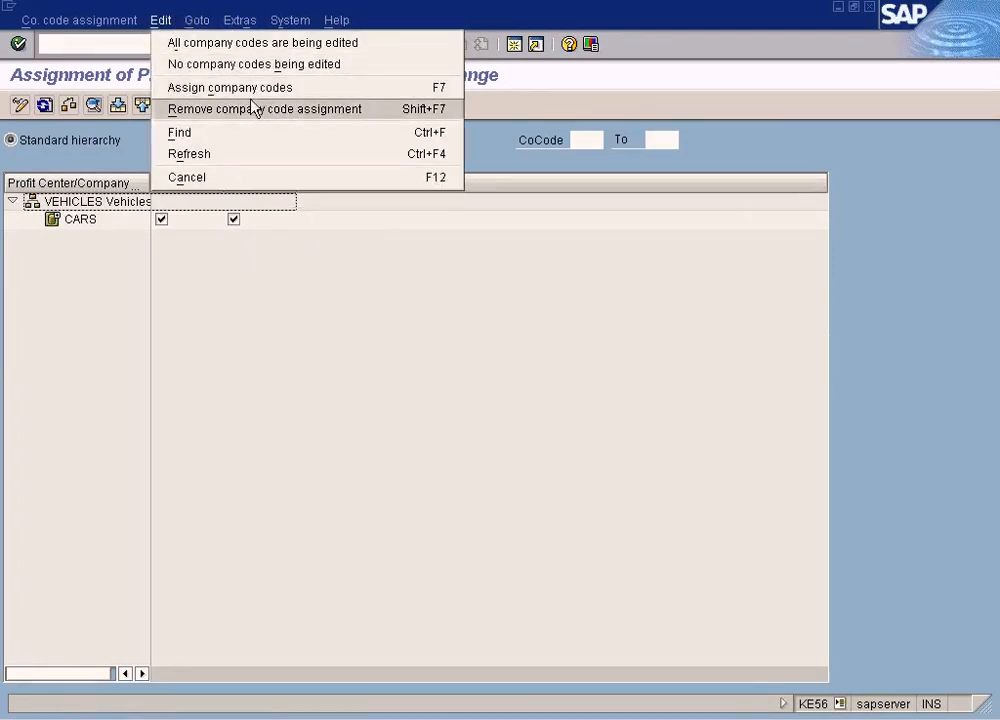
click(516, 336)
click(581, 142)
click(669, 141)
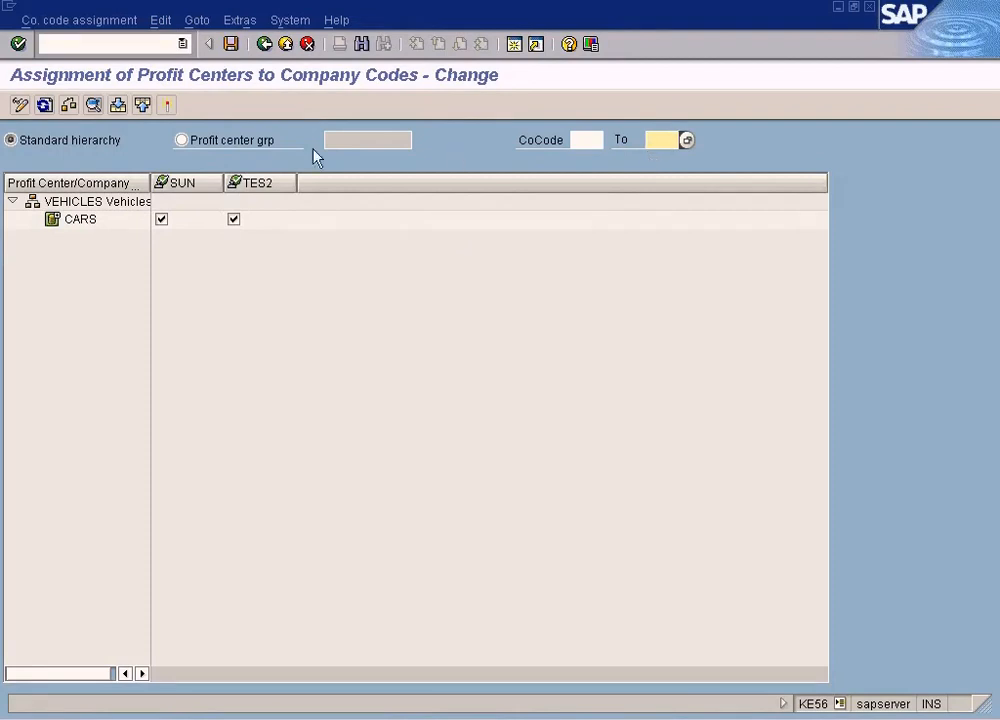
click(182, 141)
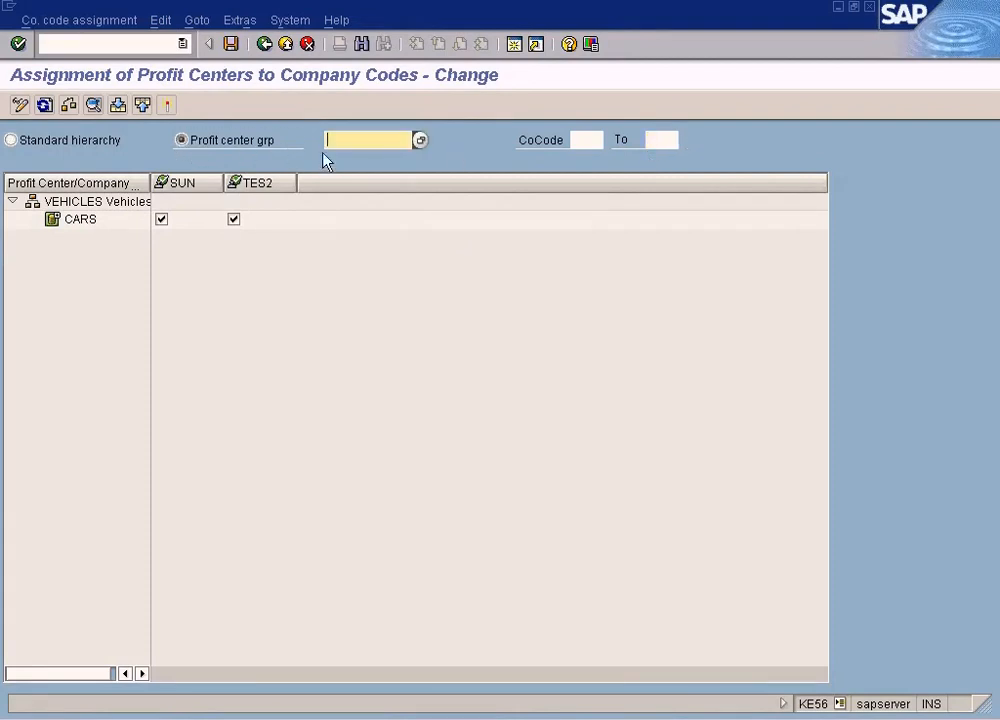
click(14, 140)
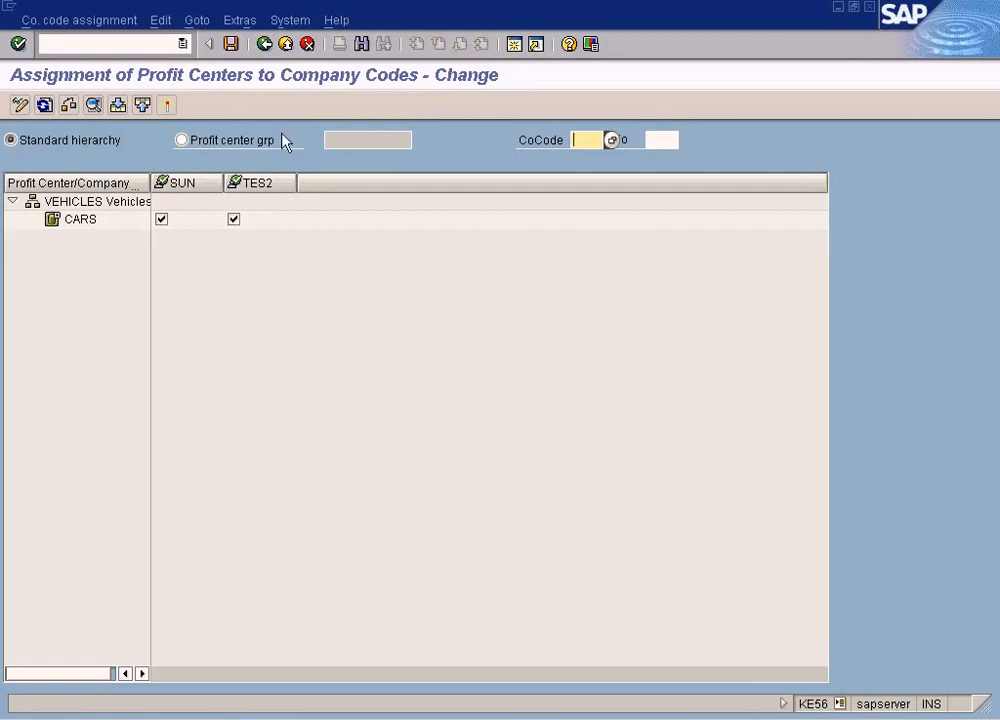
Leave the assignment screen and switch via Change Profit Center to the concept diagram
click(264, 45)
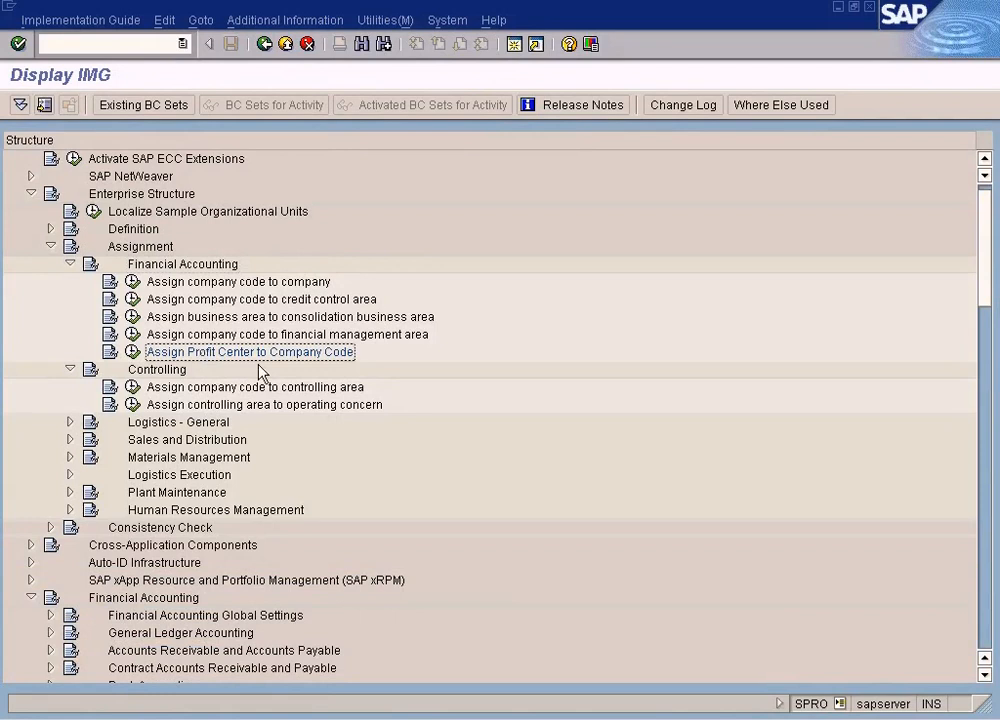
click(378, 716)
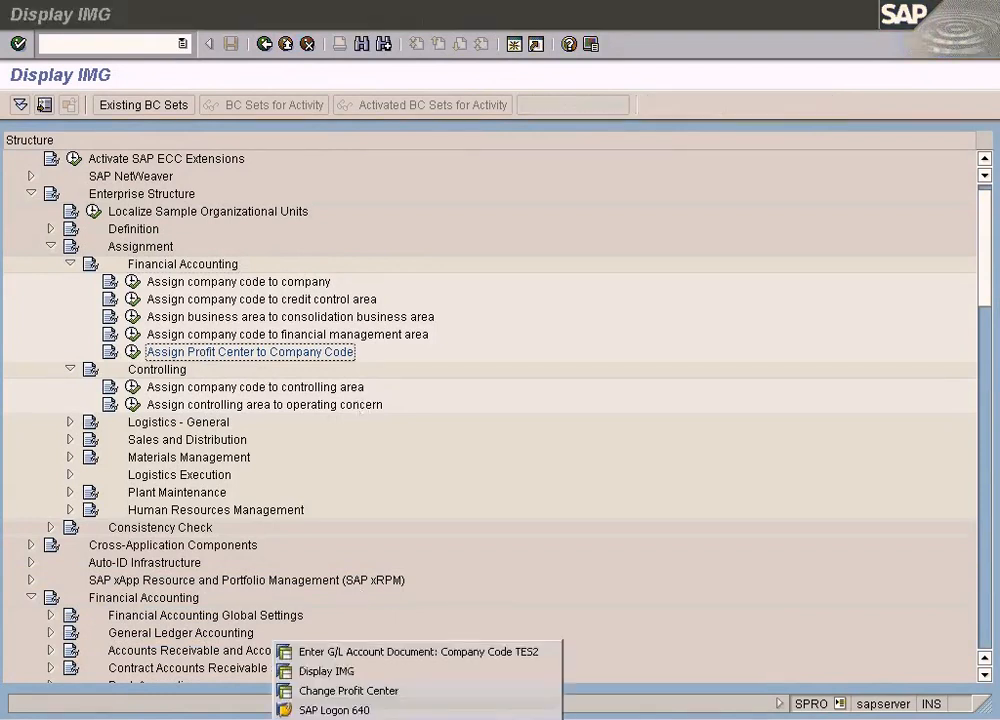
click(380, 690)
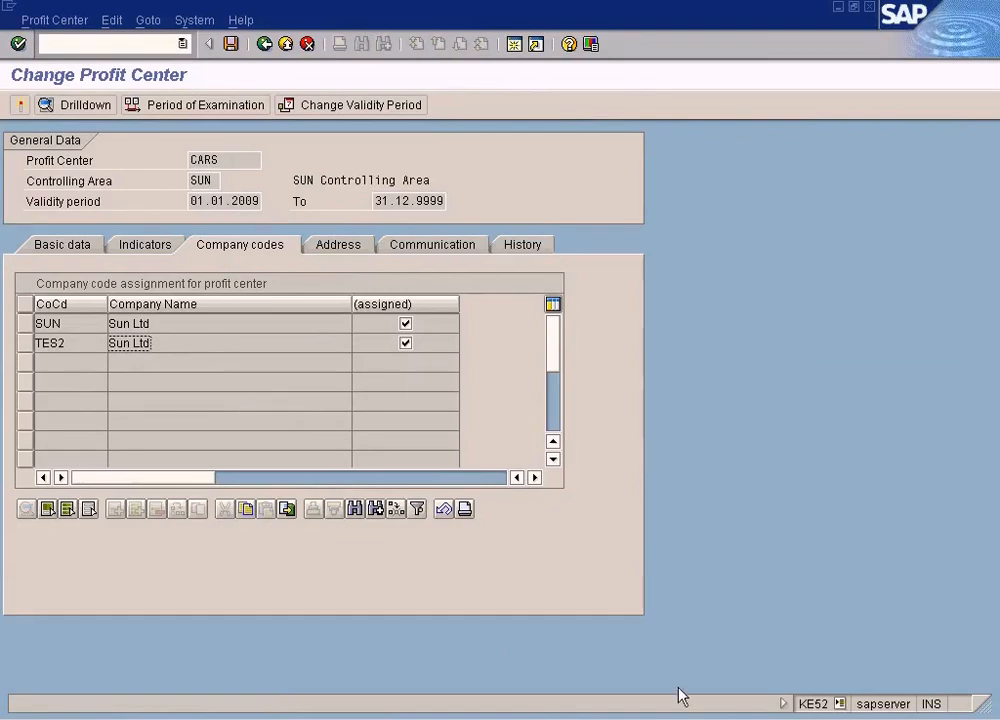
click(700, 716)
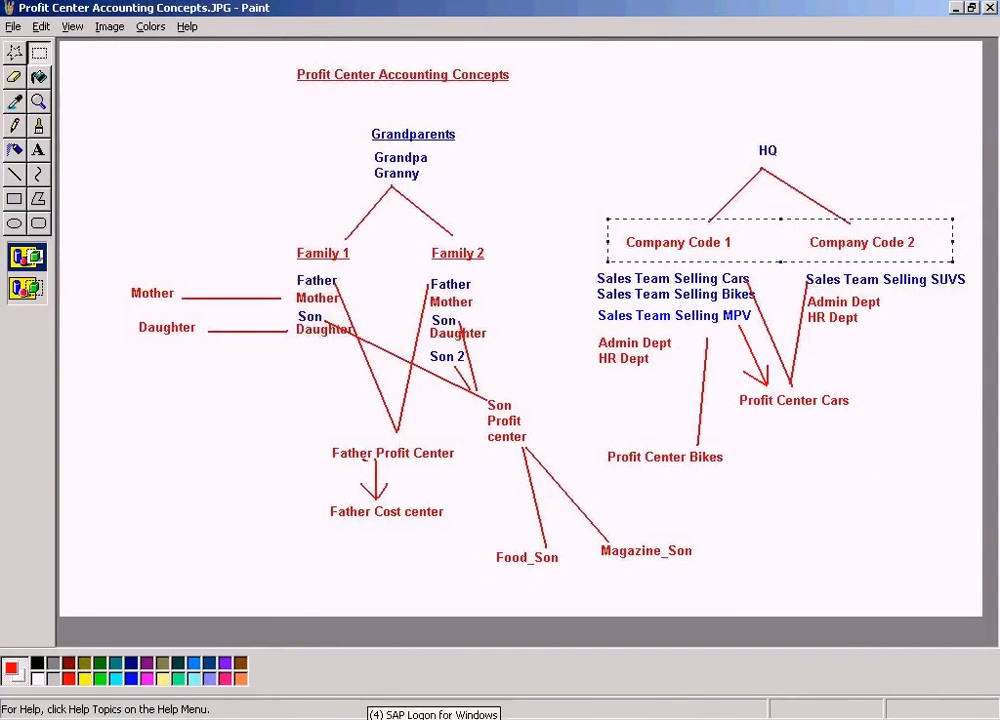
click(385, 711)
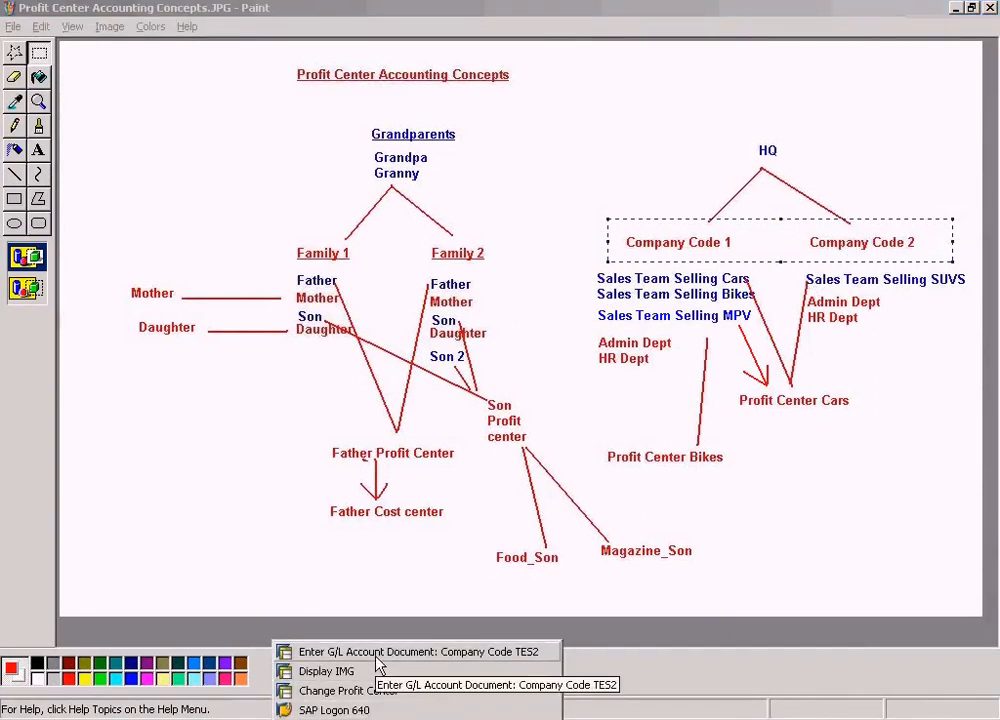
click(830, 518)
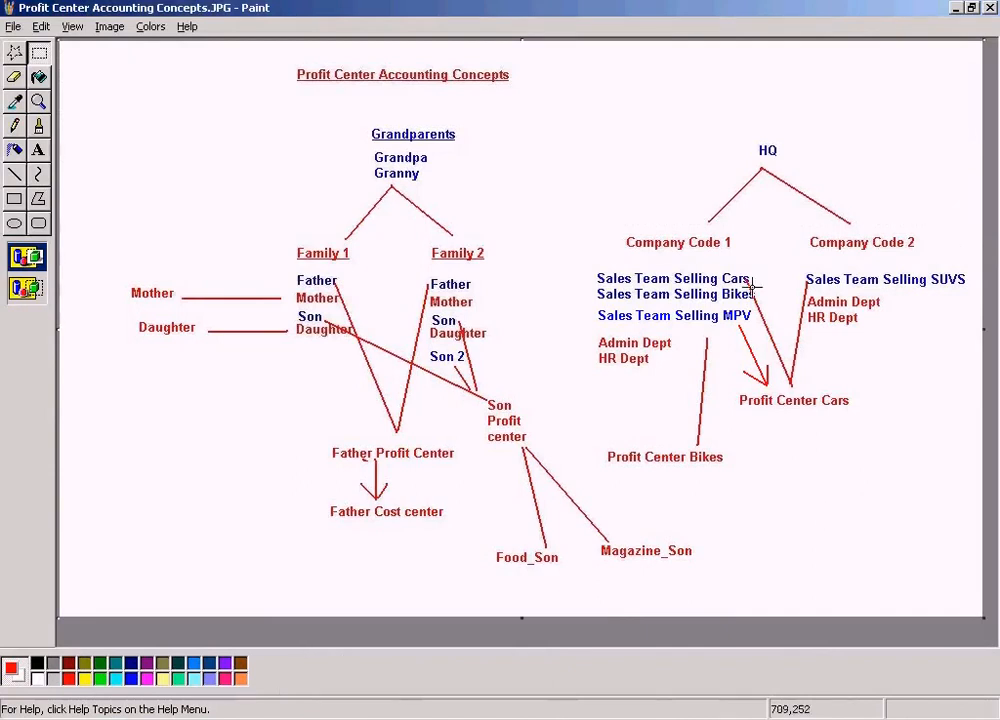
click(38, 149)
click(724, 230)
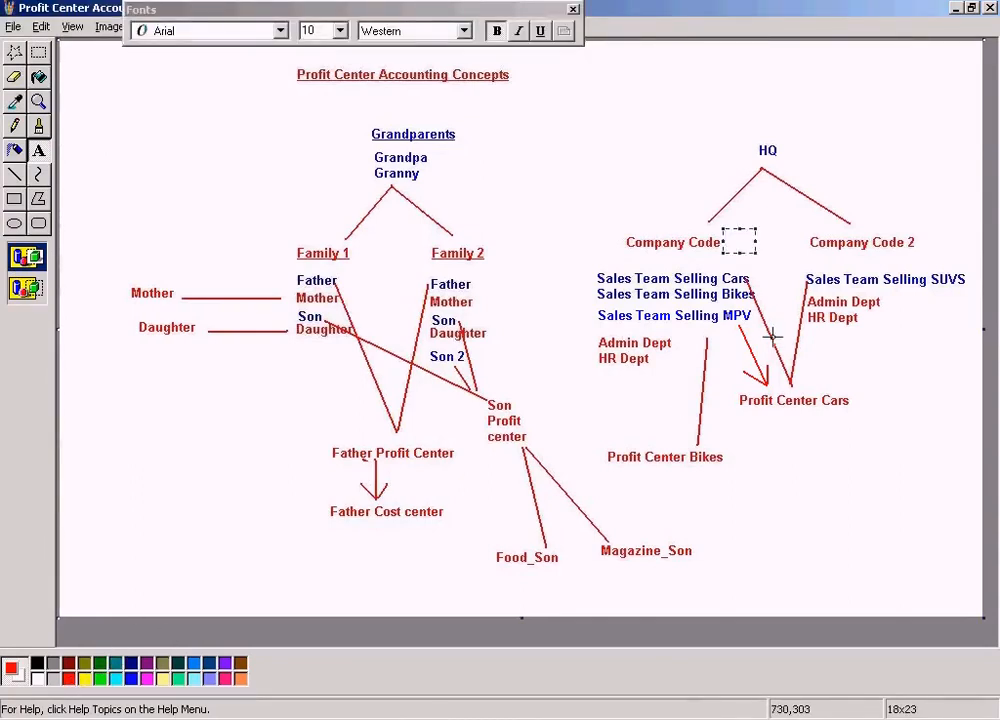
text(Sun)
key(Return)
click(668, 211)
key(ctrl+z)
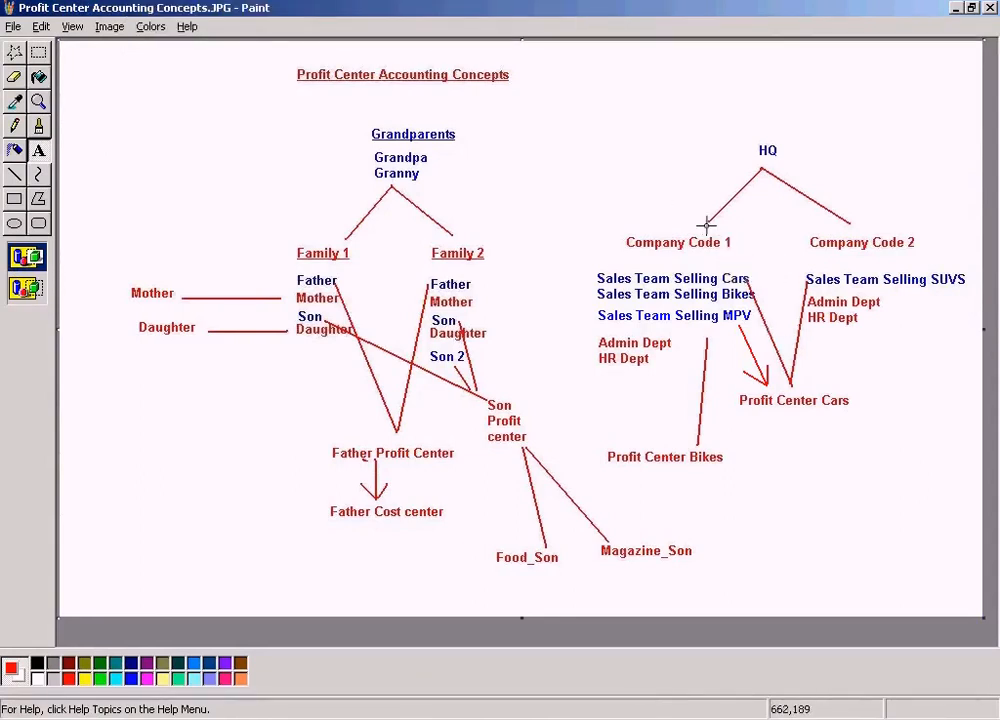
Relabel the diagram's company codes as Company Code Sun and Company Code TES2, and save the image
drag(612, 229, 735, 254)
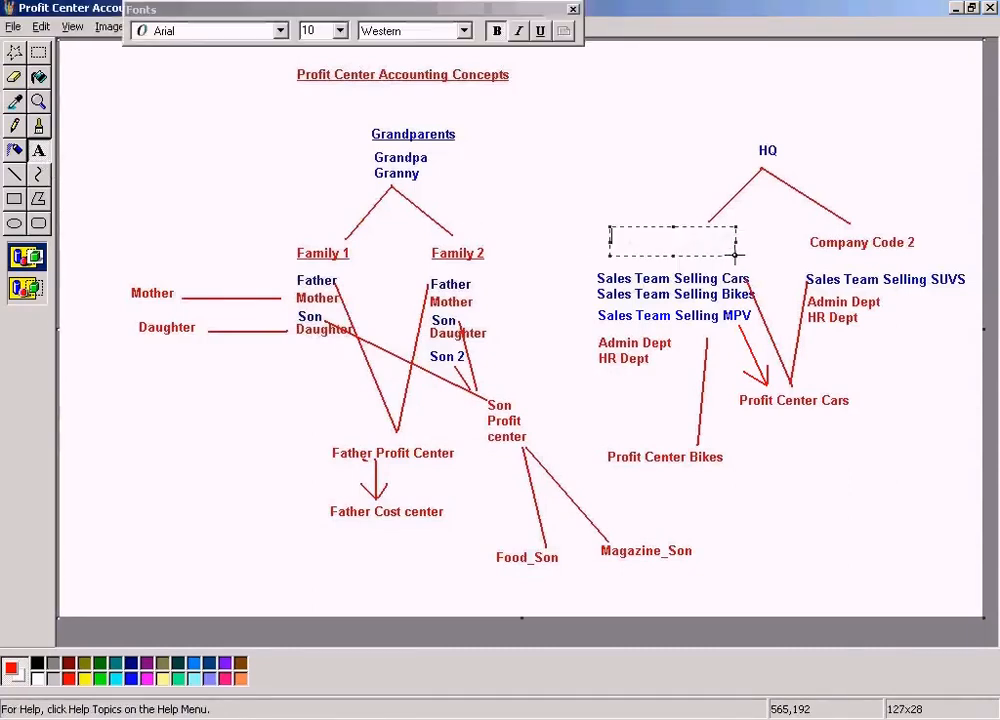
text(Compan)
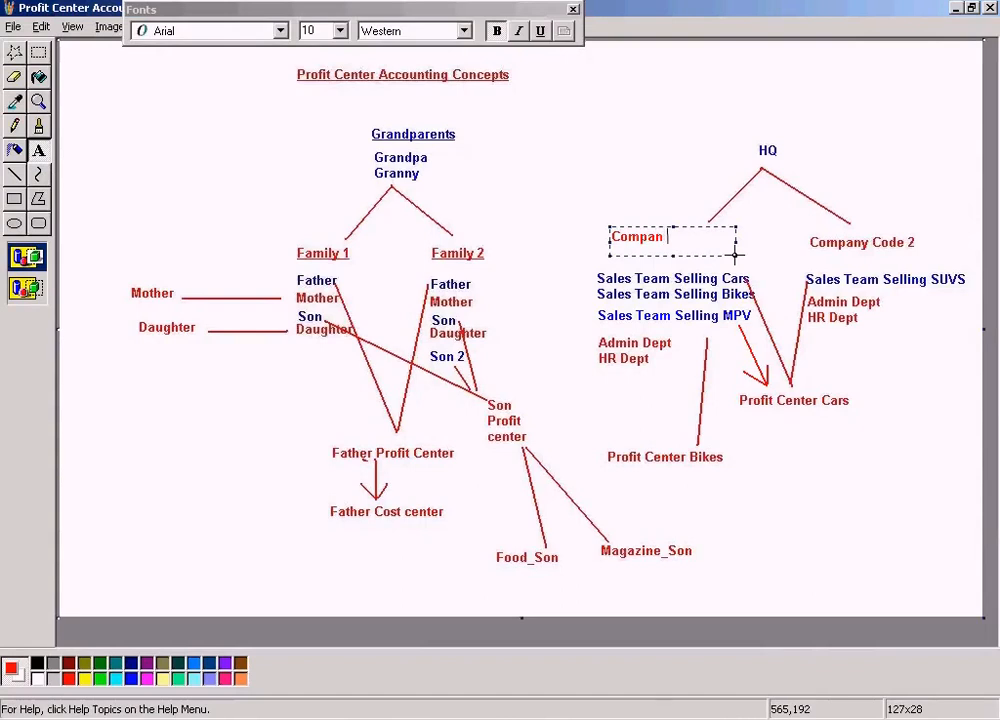
text(y Code Sun)
click(792, 203)
drag(797, 218, 936, 249)
text(Company C)
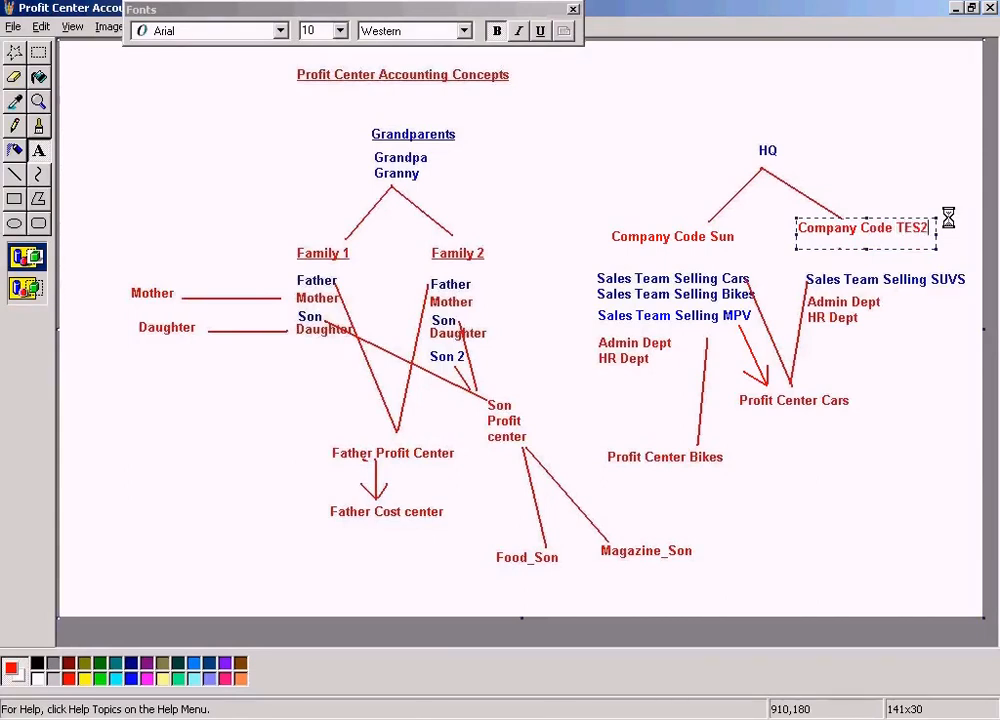
click(942, 123)
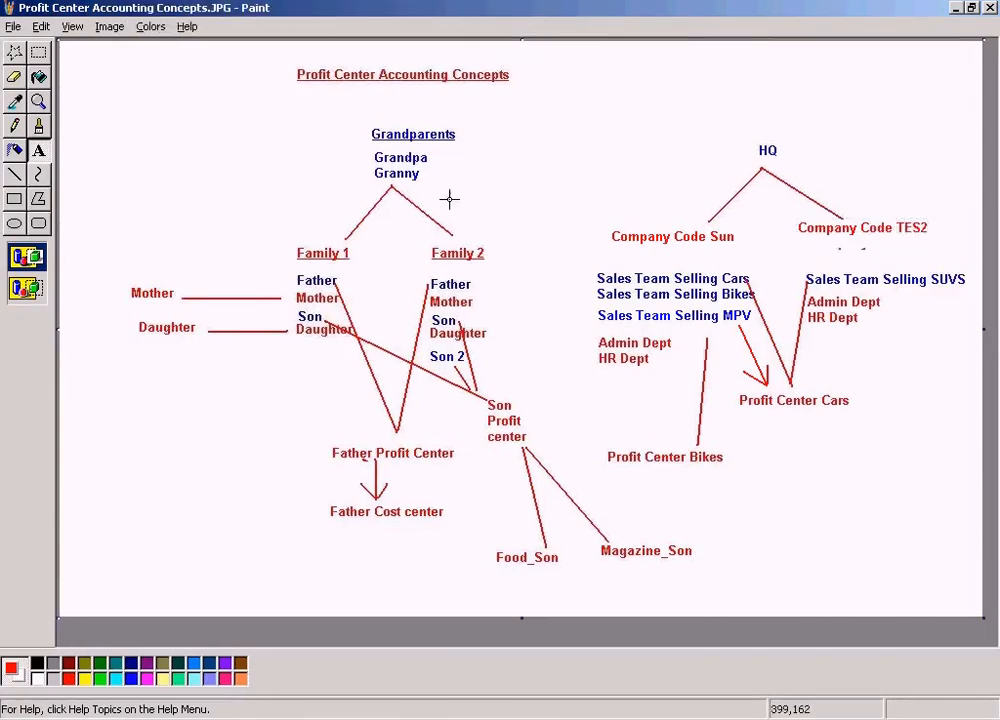
click(13, 26)
click(33, 79)
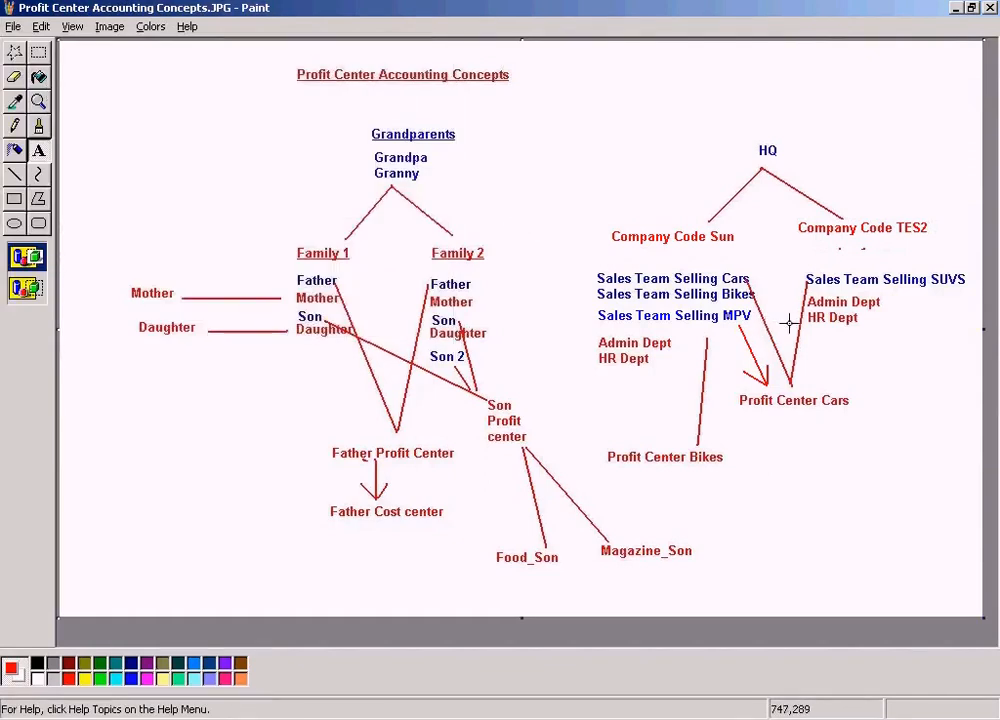
Erase the leftover marks just beneath the Company Code TES2 label
click(38, 52)
drag(790, 216, 878, 224)
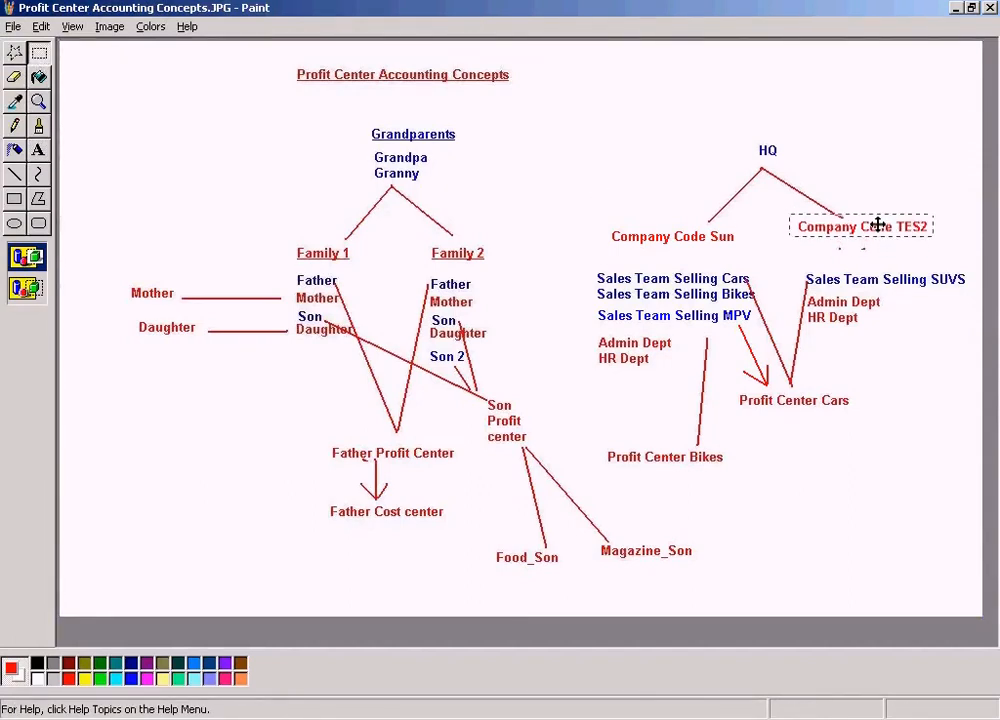
click(898, 164)
drag(815, 243, 901, 256)
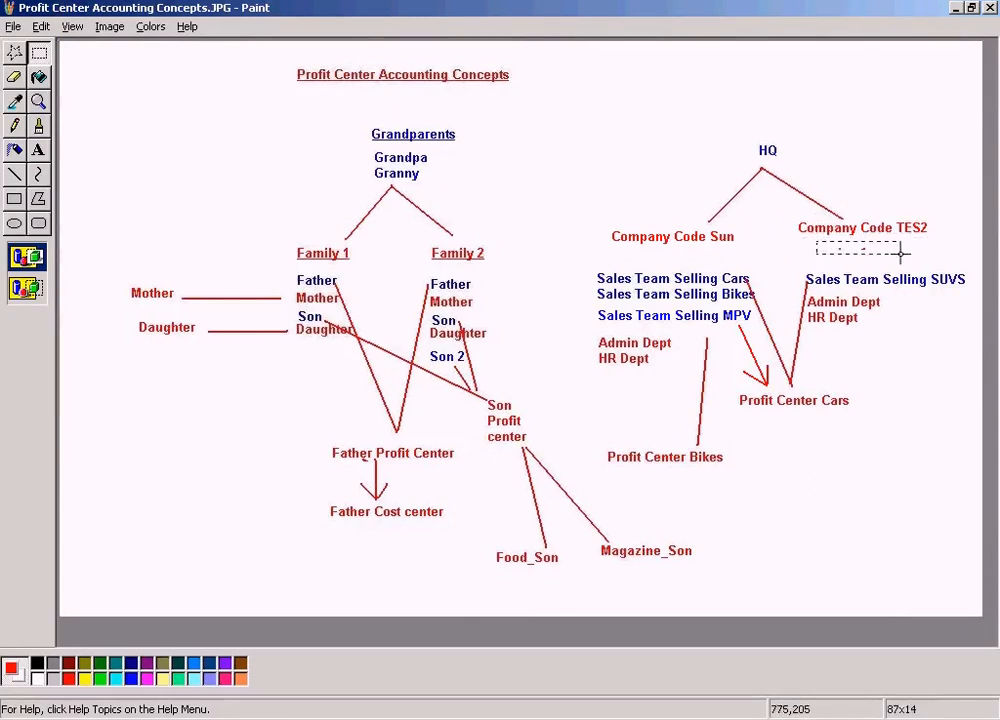
click(902, 179)
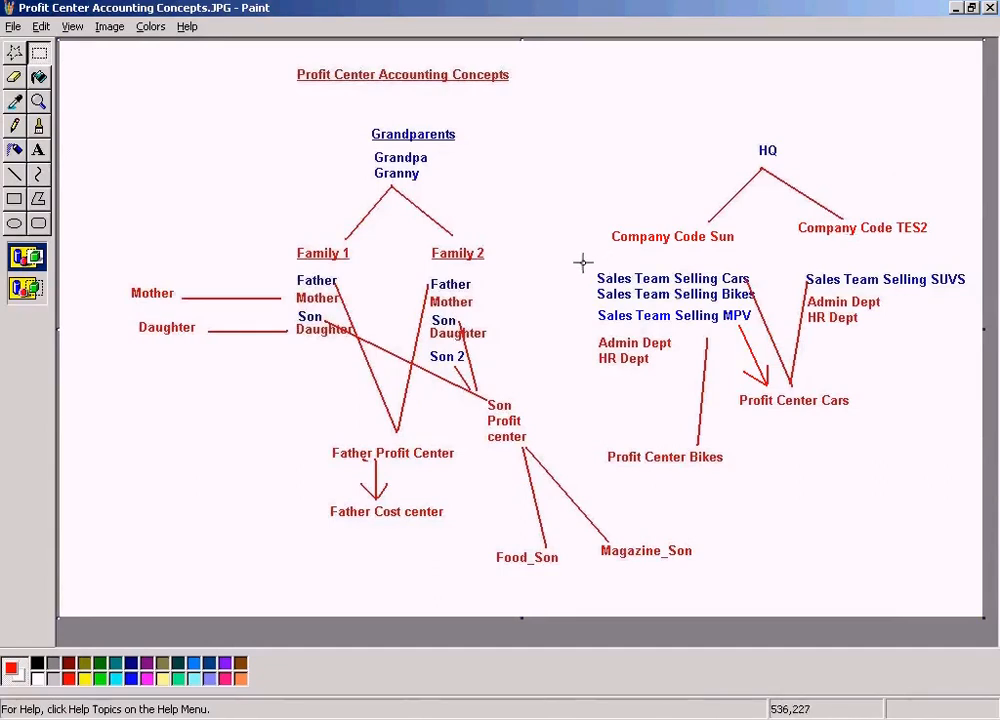
Move the block of sales teams, departments and profit centers up closer to the company code labels and save
drag(573, 263, 973, 476)
drag(897, 432, 898, 411)
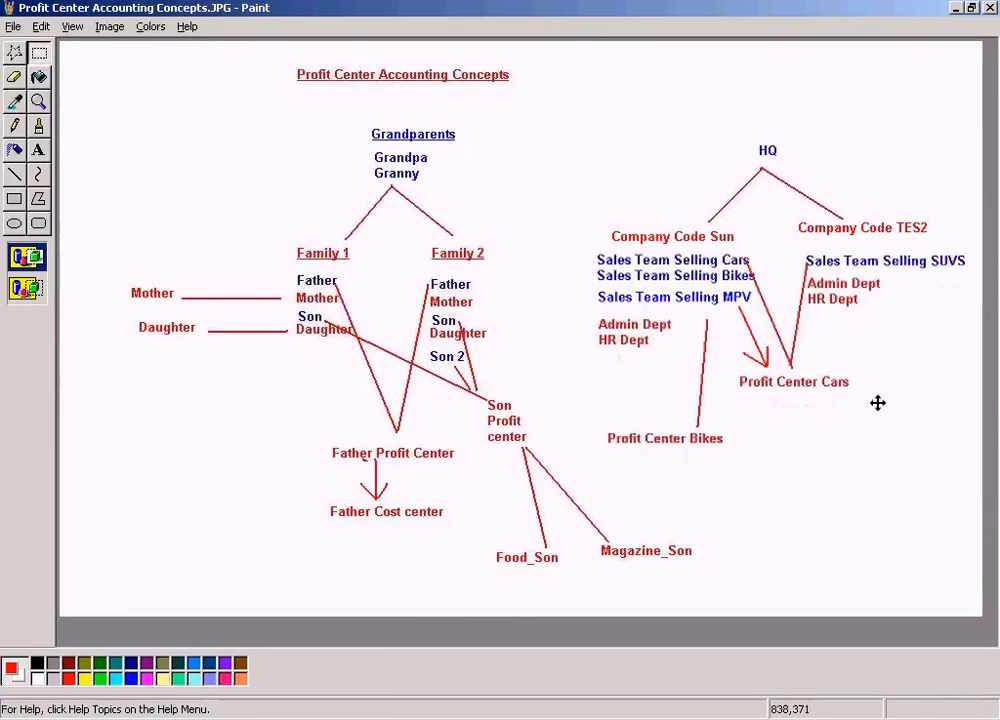
click(886, 134)
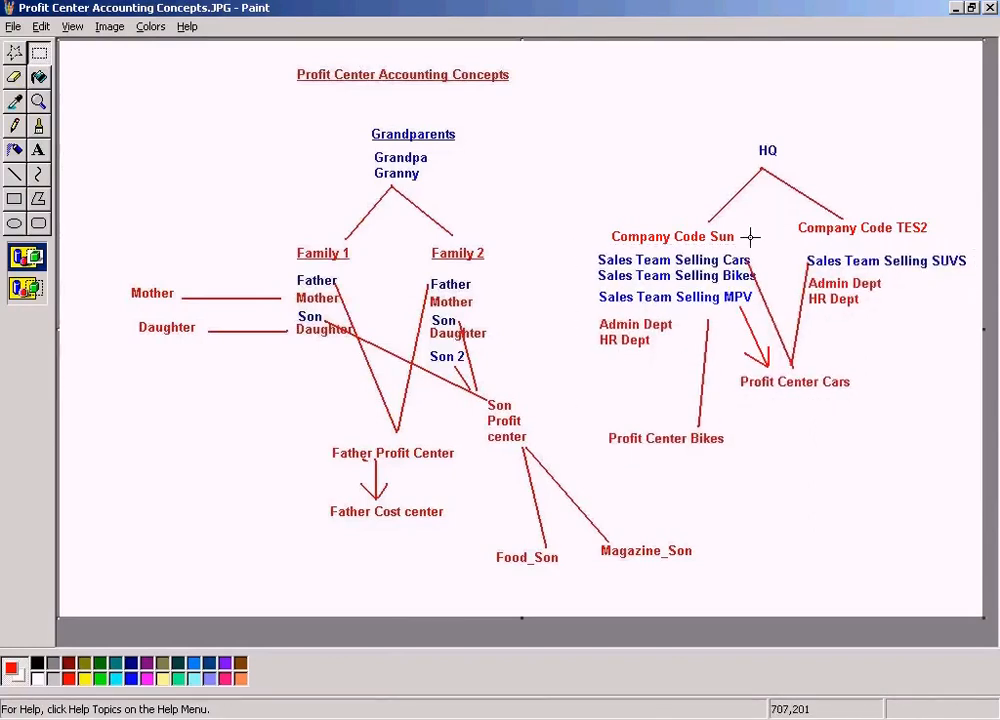
click(14, 26)
click(30, 79)
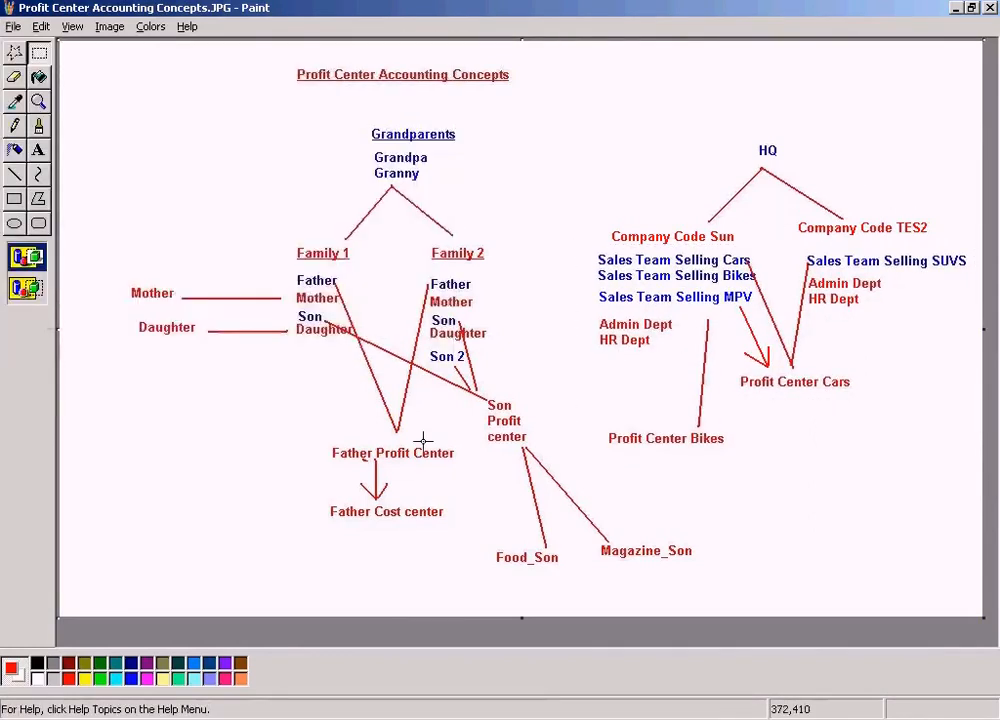
Switch back to Change Profit Center and activate profit center CARS
key(alt+Tab)
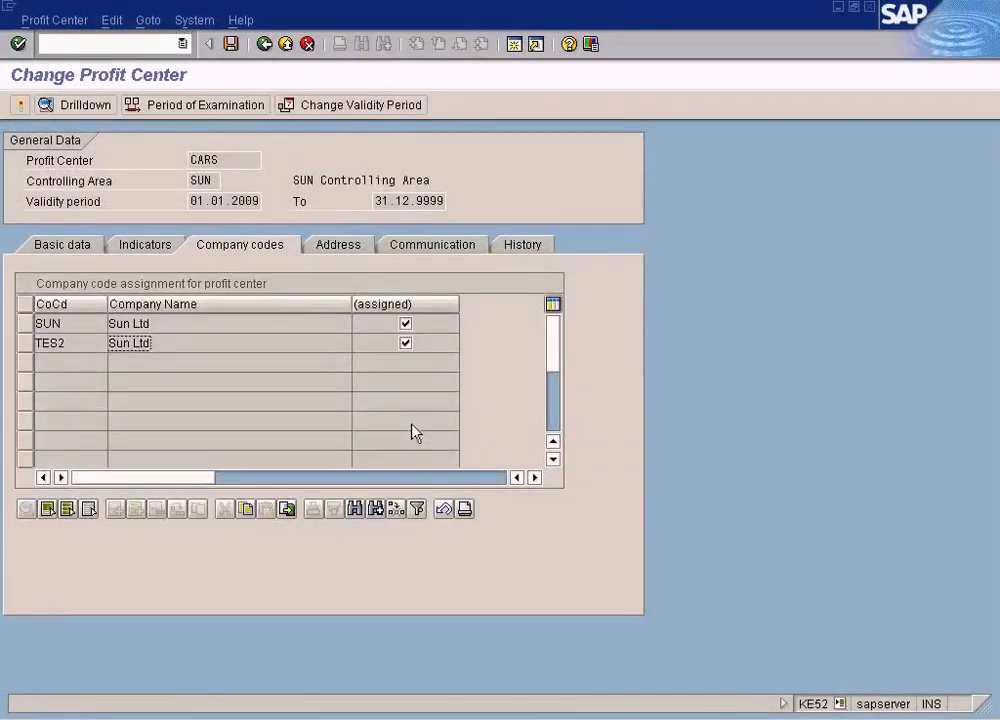
click(231, 162)
click(20, 105)
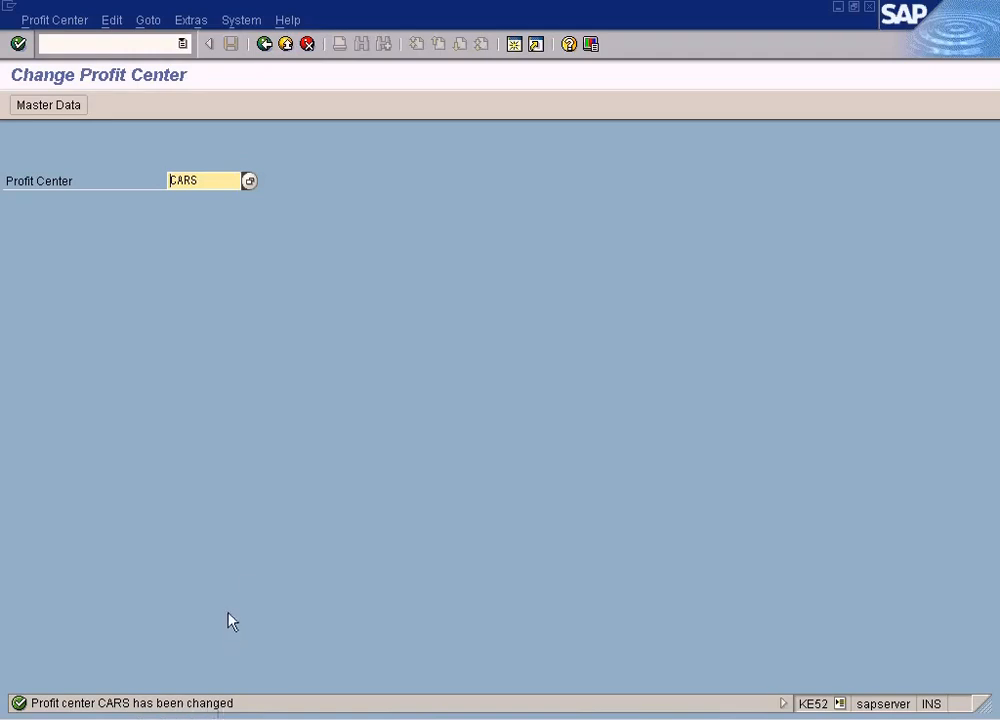
Start creating a new profit center Bikes in controlling area SUN
click(48, 21)
click(56, 43)
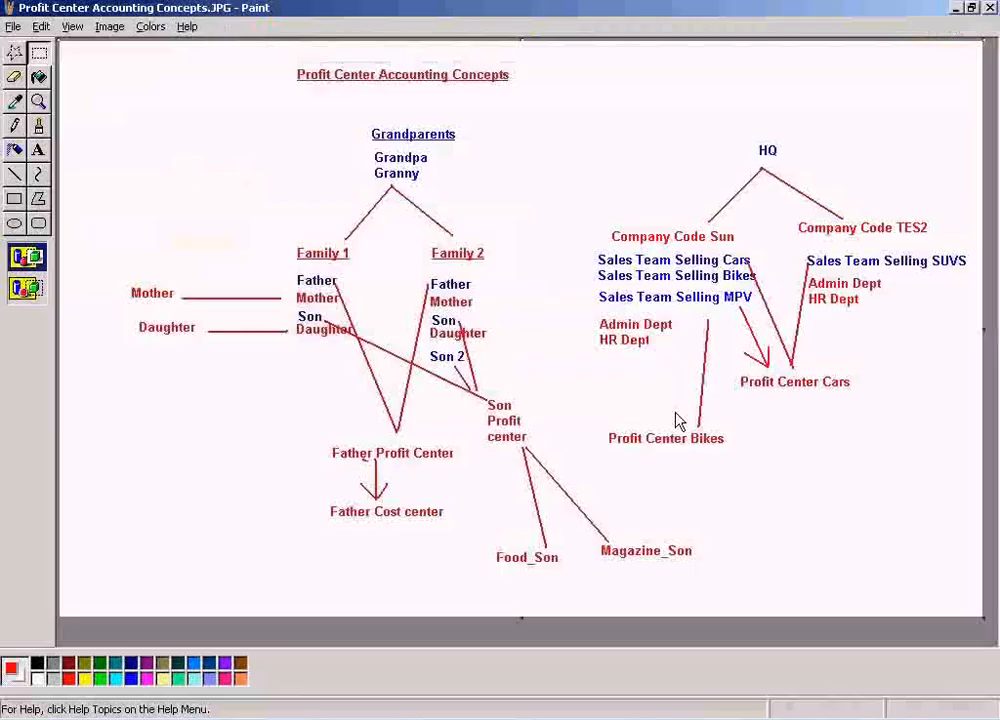
drag(597, 414, 764, 464)
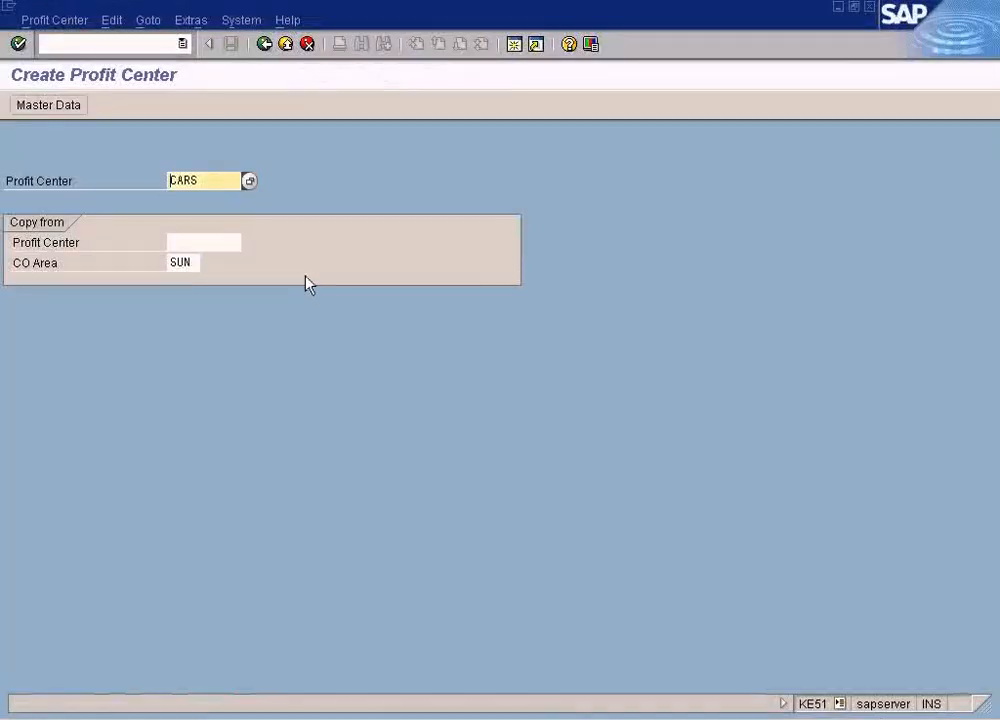
key(Delete)
text(B)
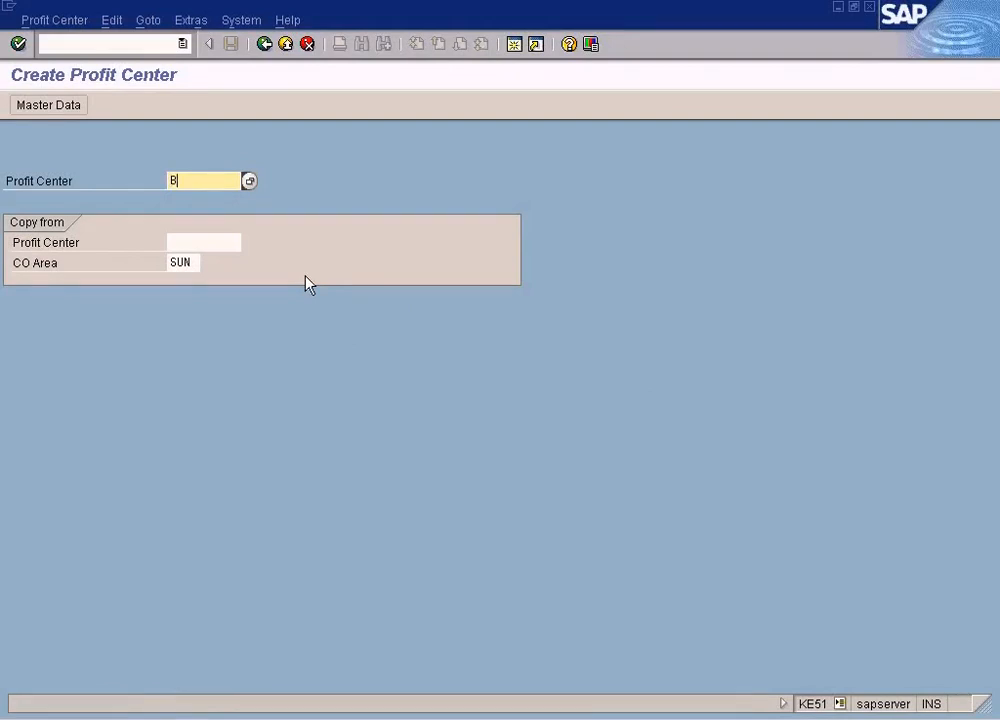
text(ikes)
key(Return)
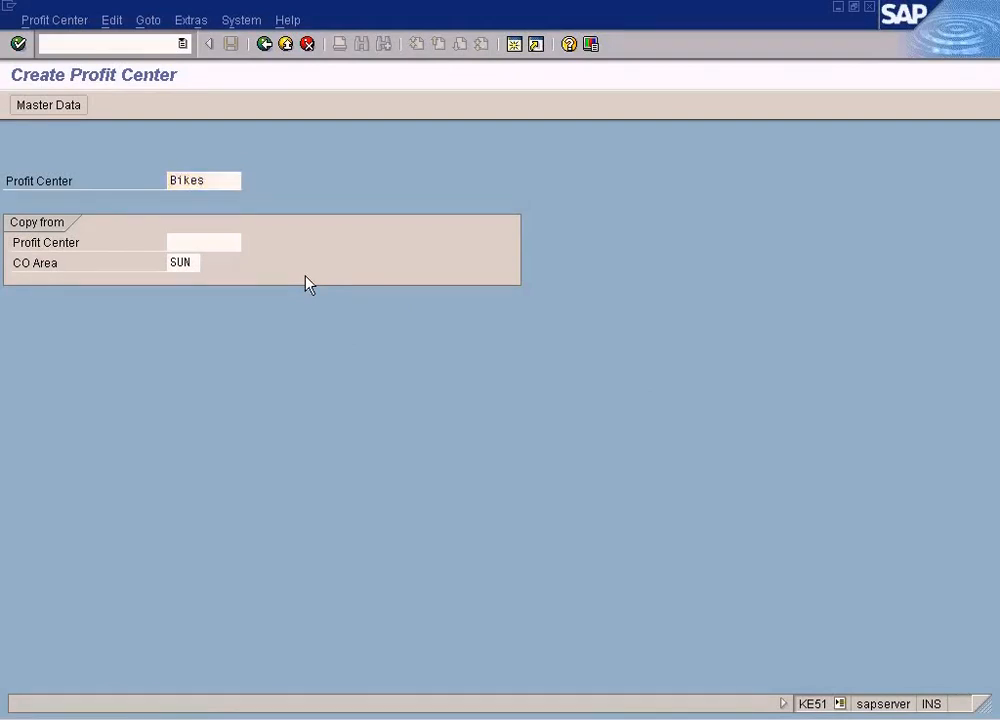
Enter name Bikes, person responsible Manager and profit center group VEHICLES, then open the company code assignments
click(275, 299)
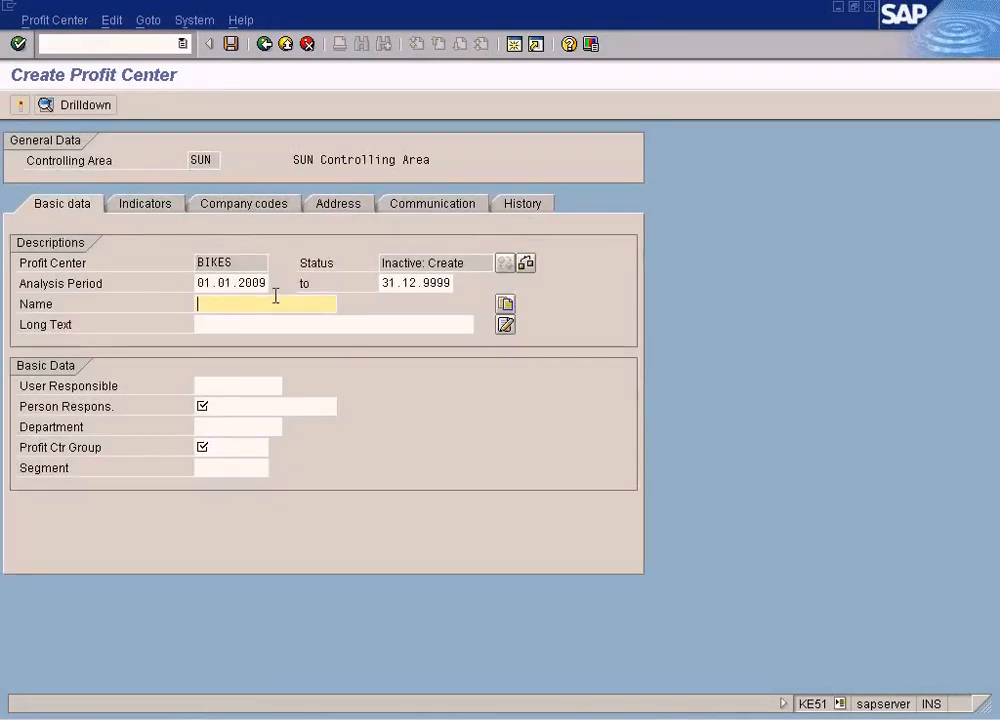
click(230, 406)
text(a)
key(BackSpace)
text(Manager)
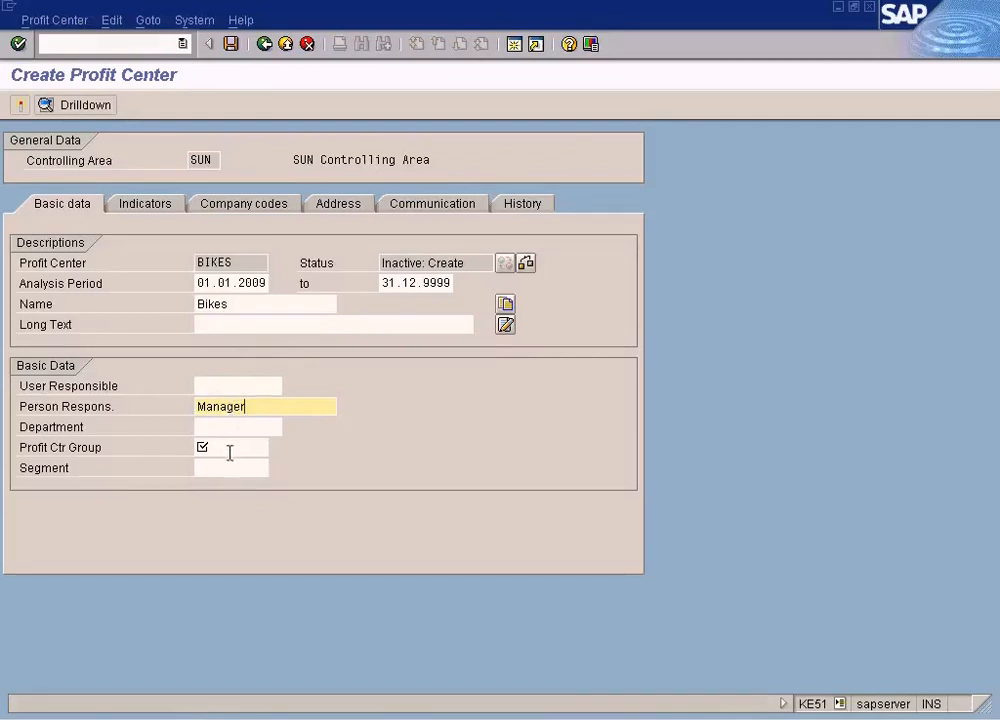
click(238, 448)
text(VEHICLES)
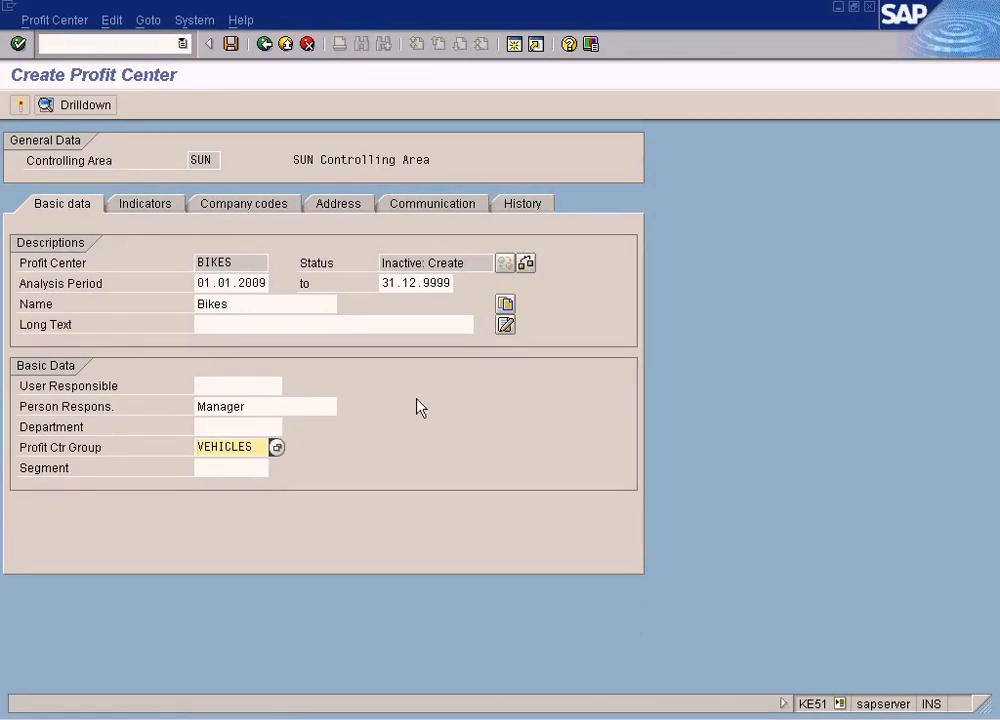
click(268, 206)
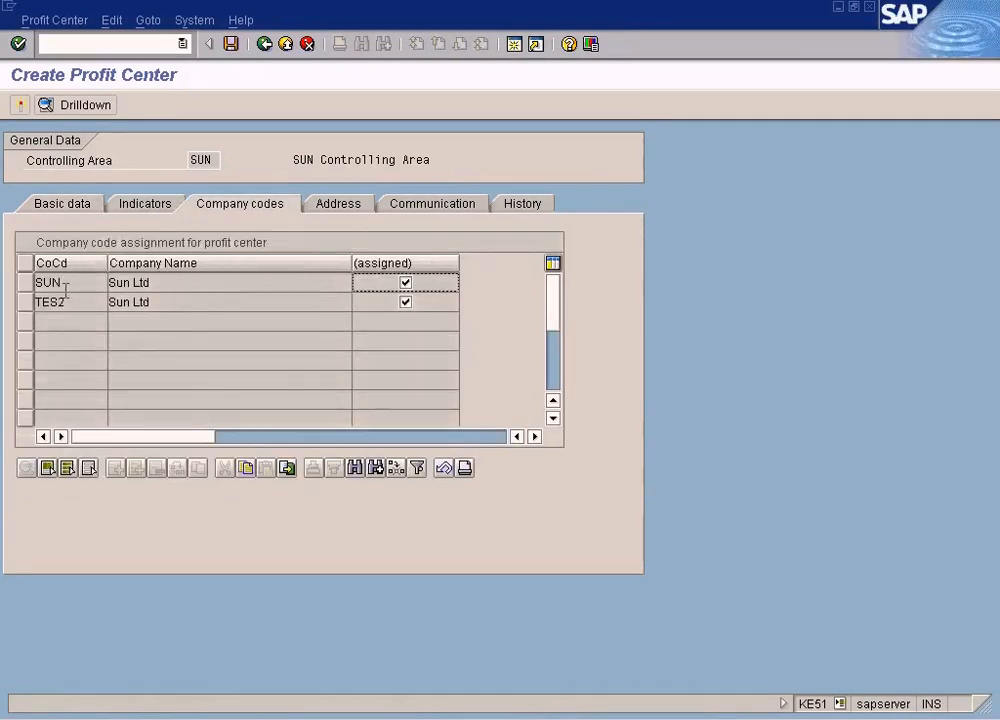
In the concept diagram, draw a line from Sales Team Selling MPV down to Profit Center Bikes and save the image
click(408, 718)
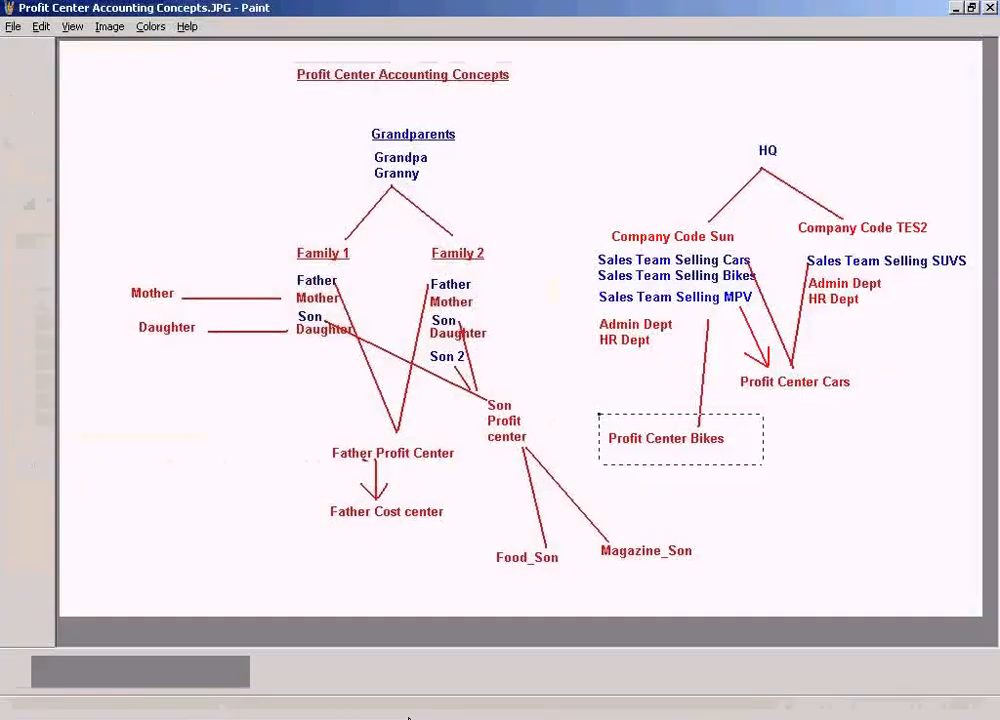
click(822, 497)
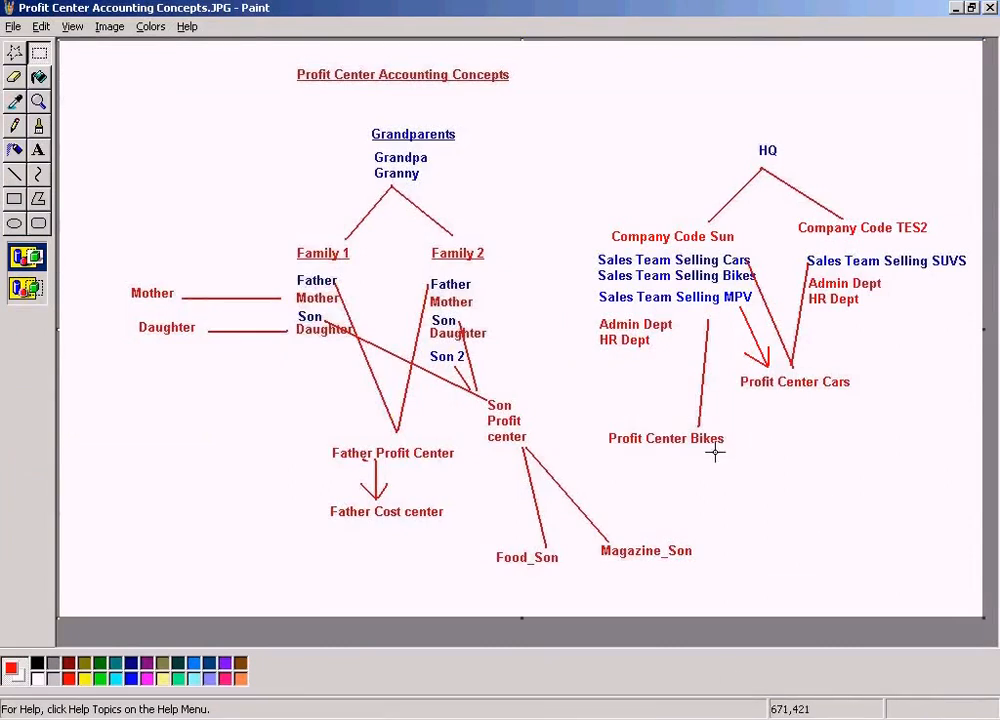
click(15, 174)
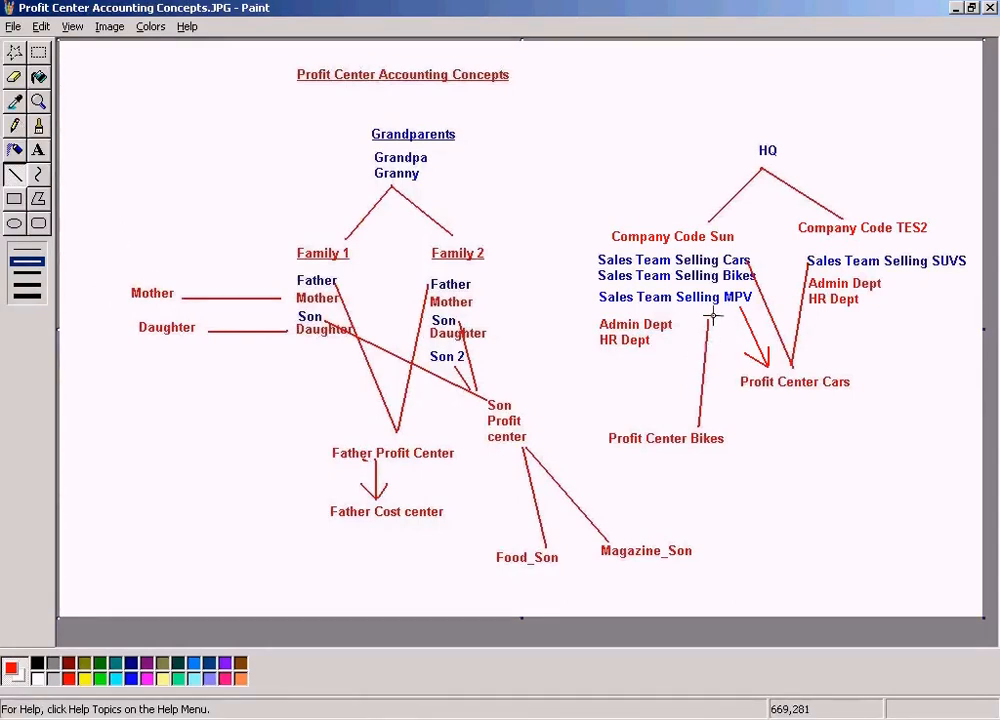
drag(710, 284, 699, 427)
click(14, 26)
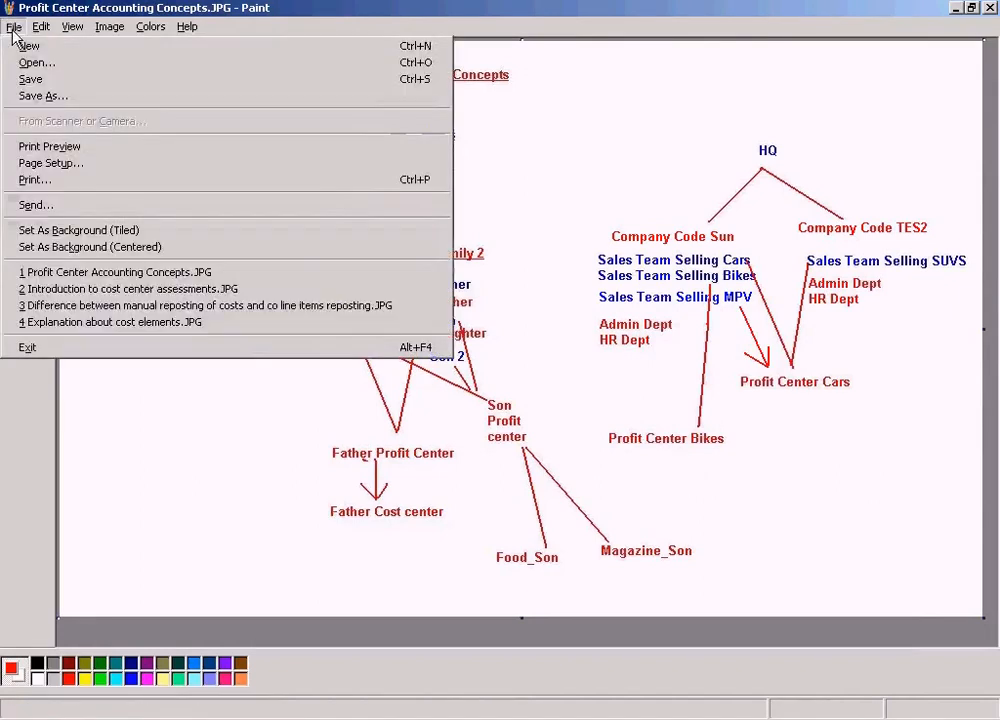
click(40, 80)
Return to Create Profit Center, unassign company code TES2 from Bikes and save the profit center
click(358, 715)
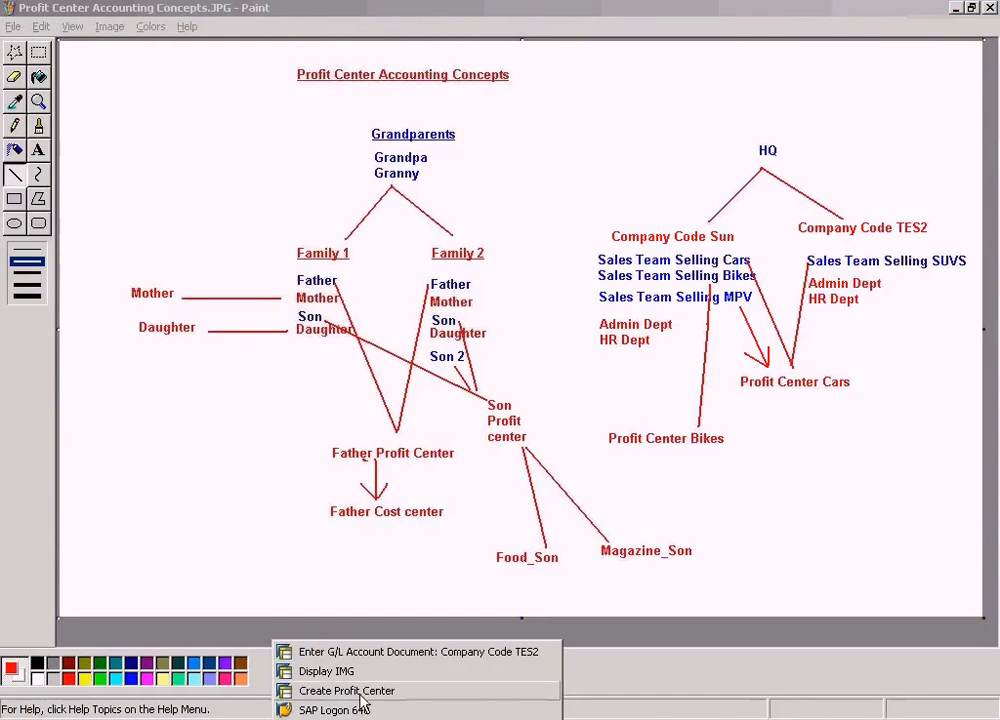
click(360, 692)
click(406, 302)
click(231, 44)
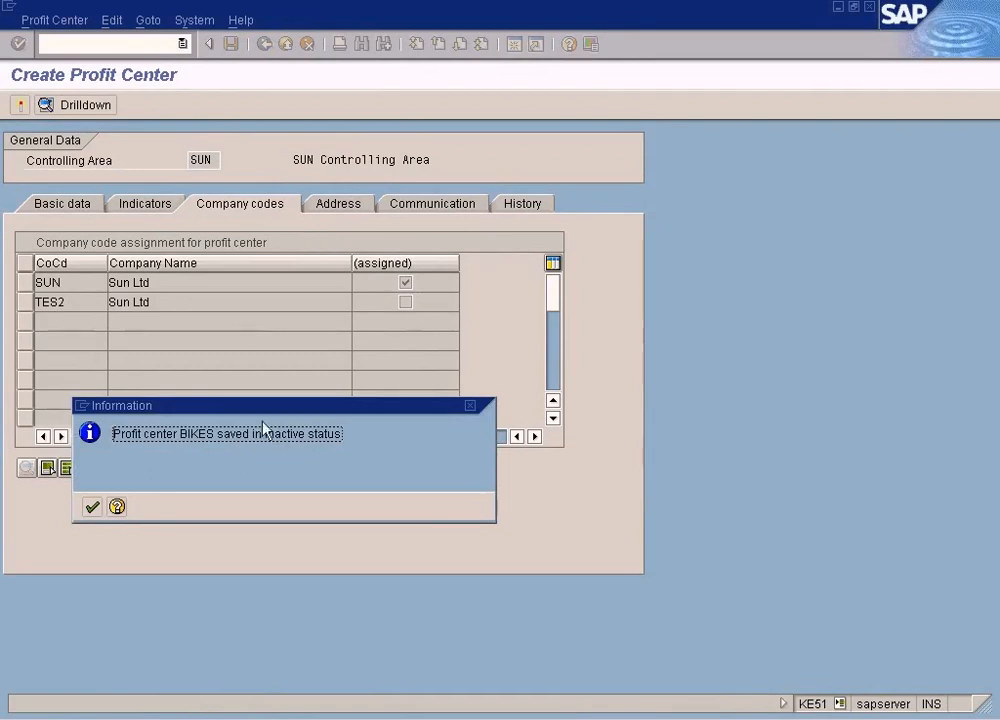
click(91, 507)
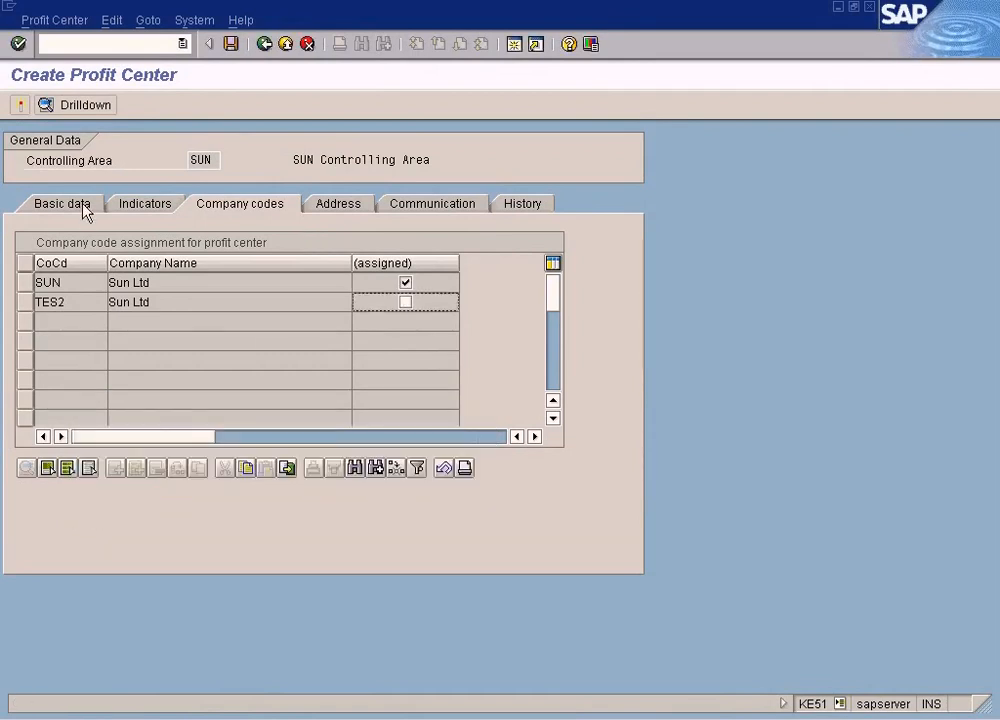
Activate profit center BIKES, then open it in Change Profit Center to check its status and go back
click(84, 206)
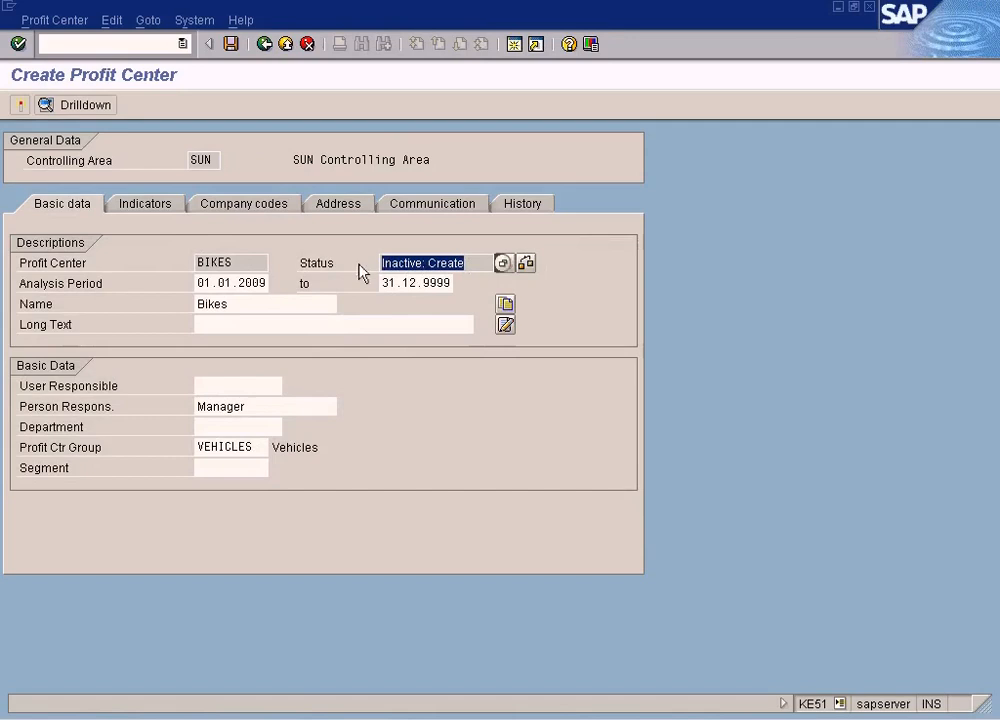
click(20, 105)
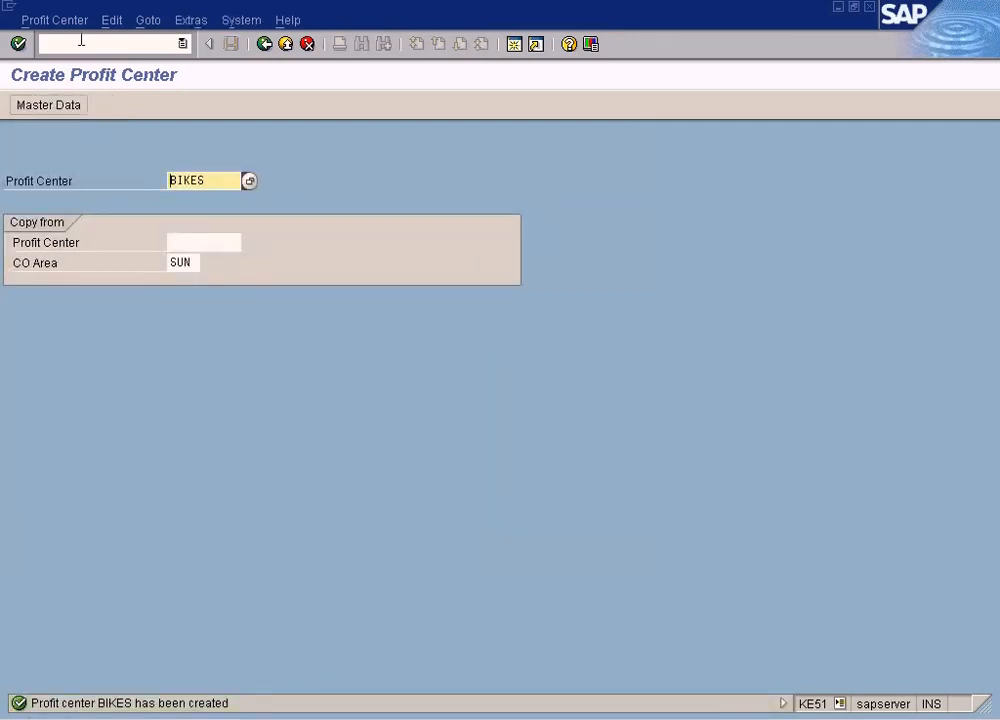
click(55, 20)
click(72, 63)
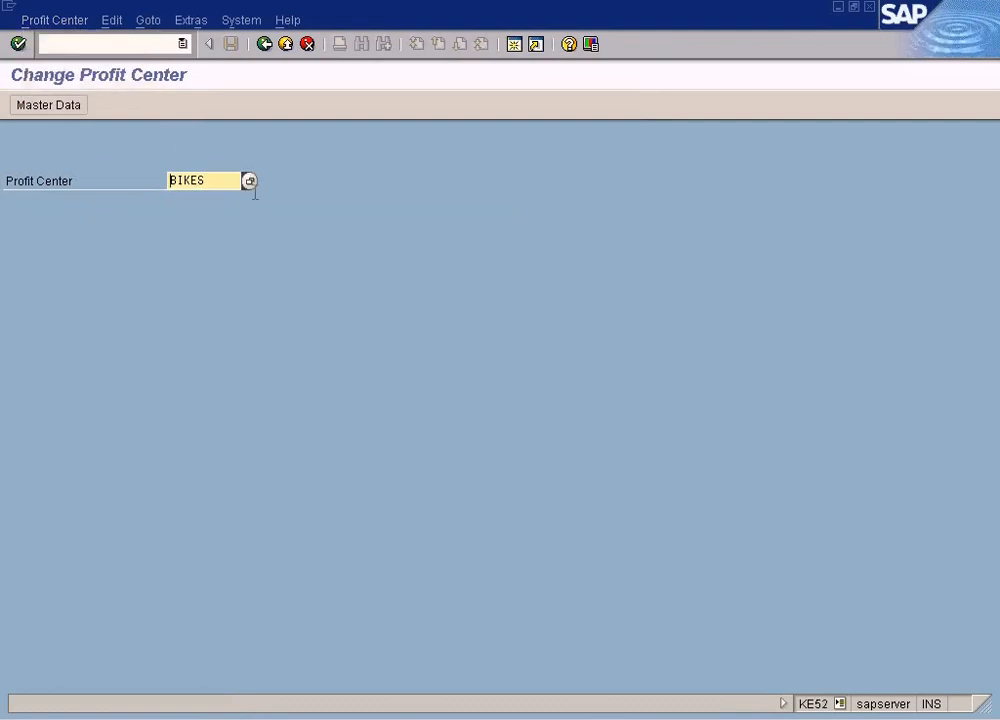
key(Return)
double_click(422, 303)
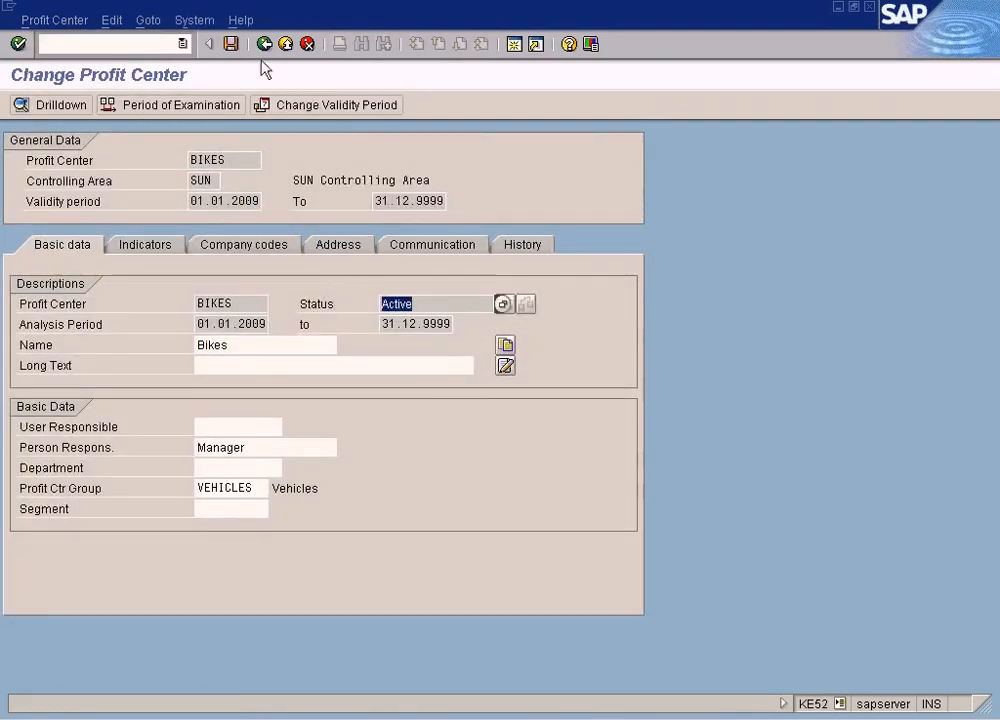
click(264, 44)
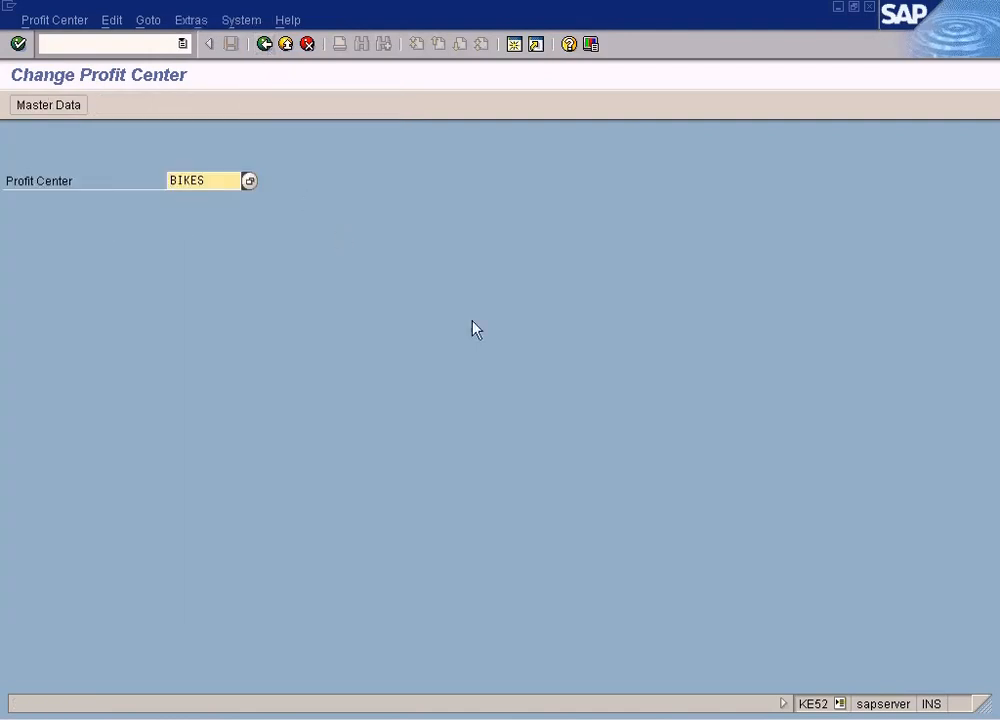
Switch to the SAP Training2 document
click(458, 714)
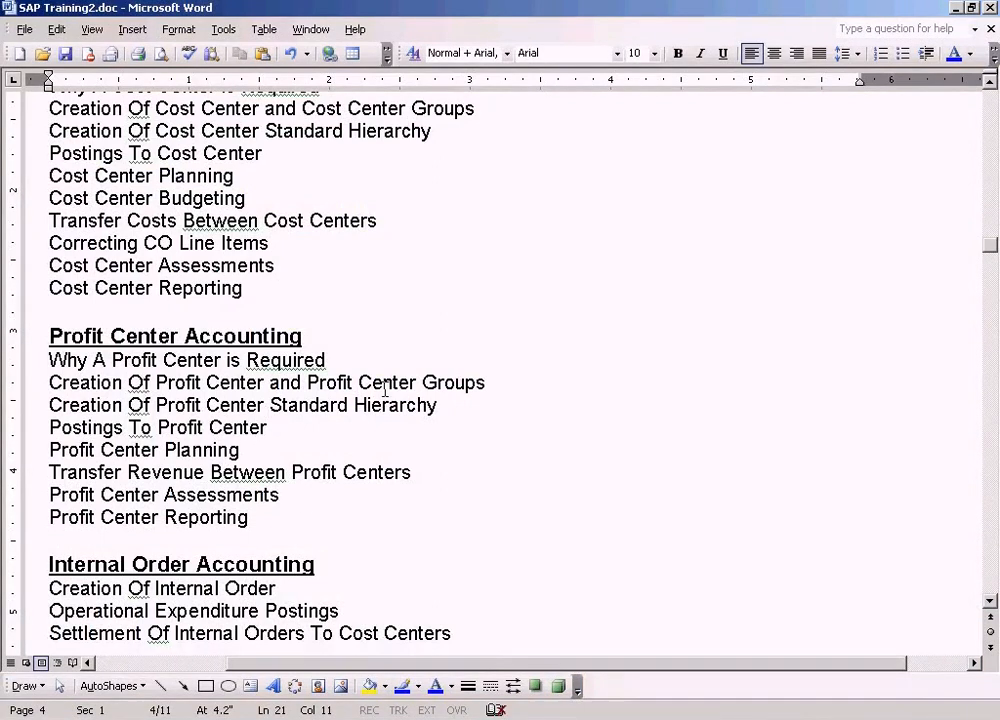
Review the Profit Center Accounting topics listed in the training document
drag(440, 406, 48, 405)
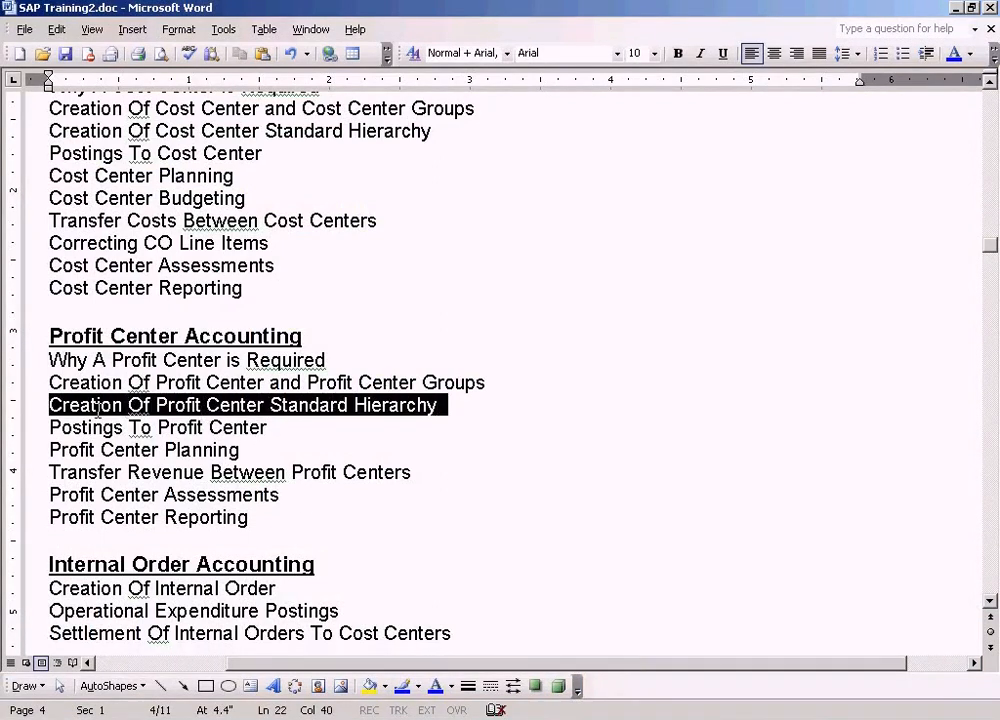
click(498, 382)
drag(498, 382, 62, 382)
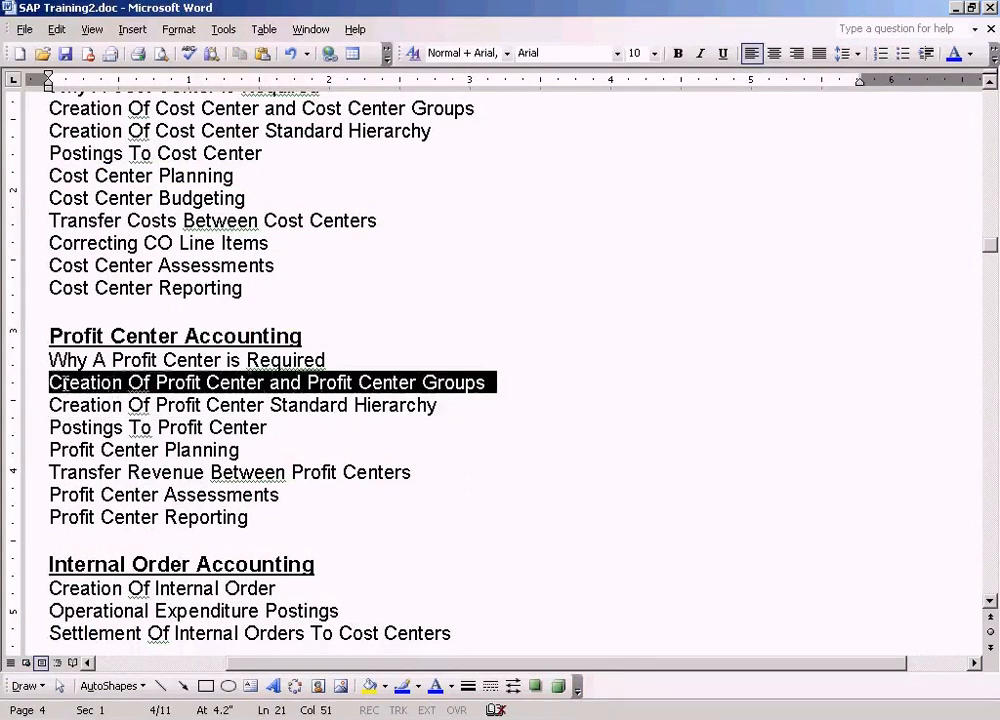
click(458, 404)
click(414, 383)
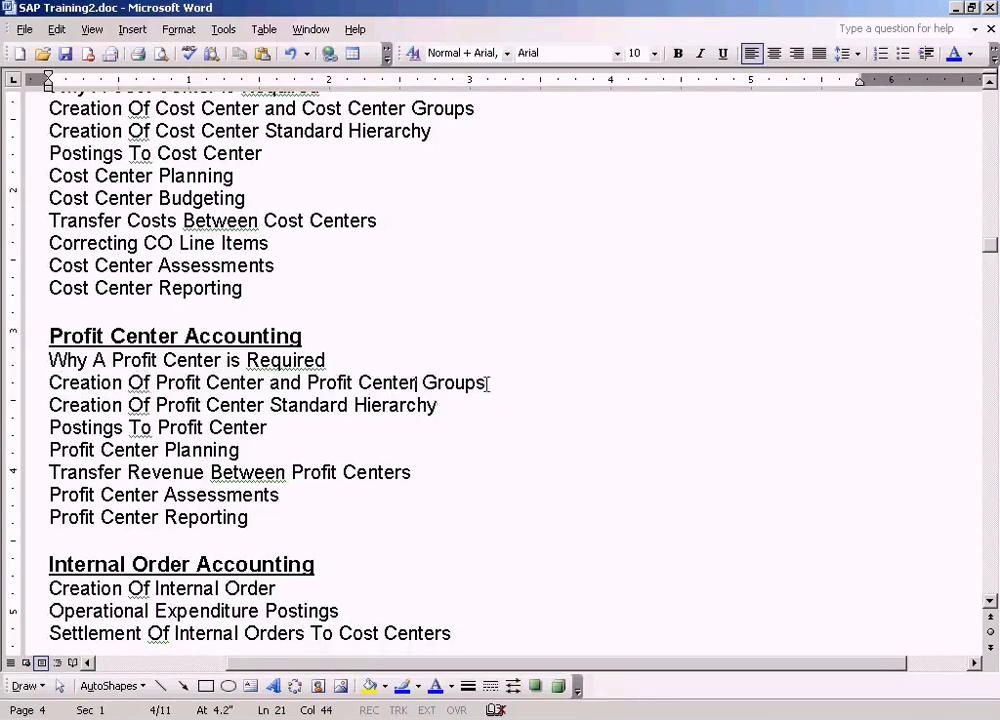
drag(502, 381, 401, 381)
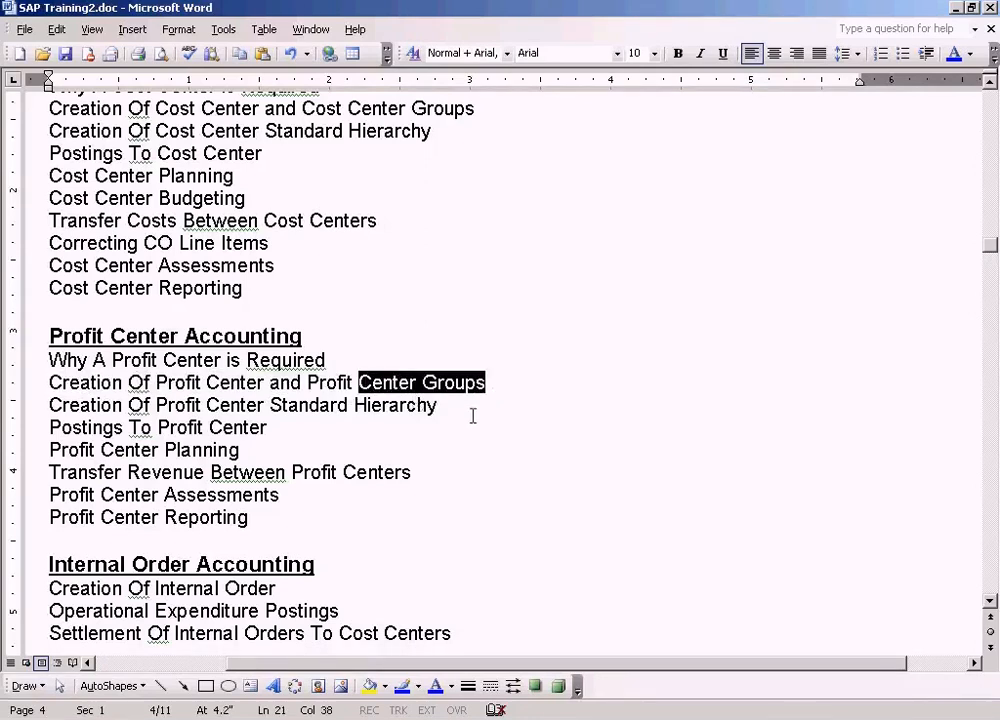
drag(307, 383, 305, 383)
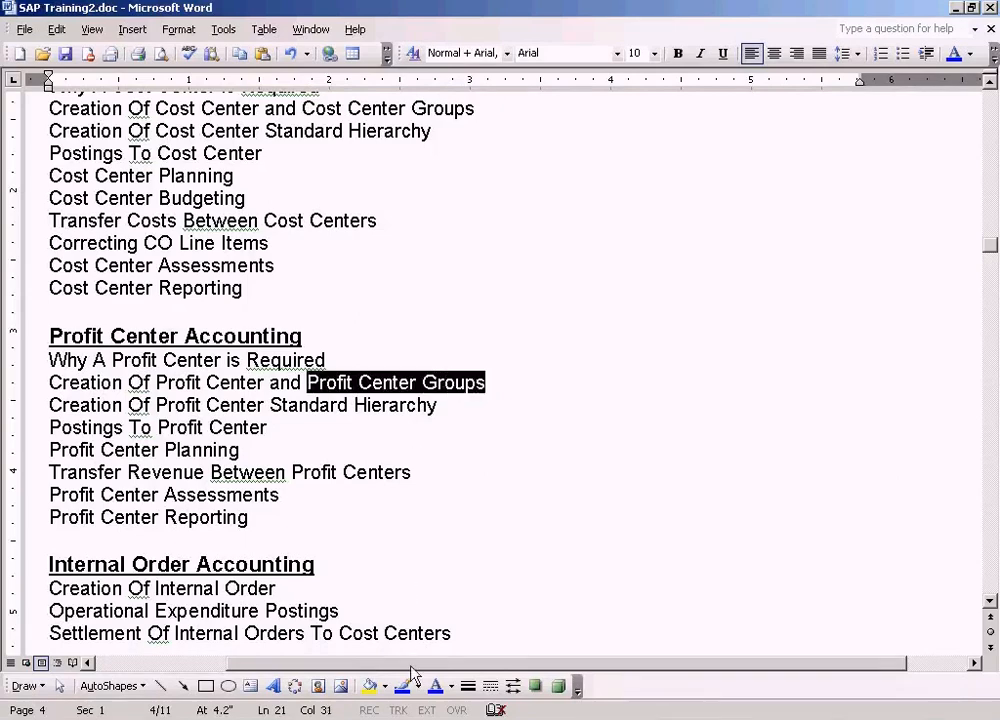
Switch to SAP and try to delete profit center group VEHICLES
click(380, 716)
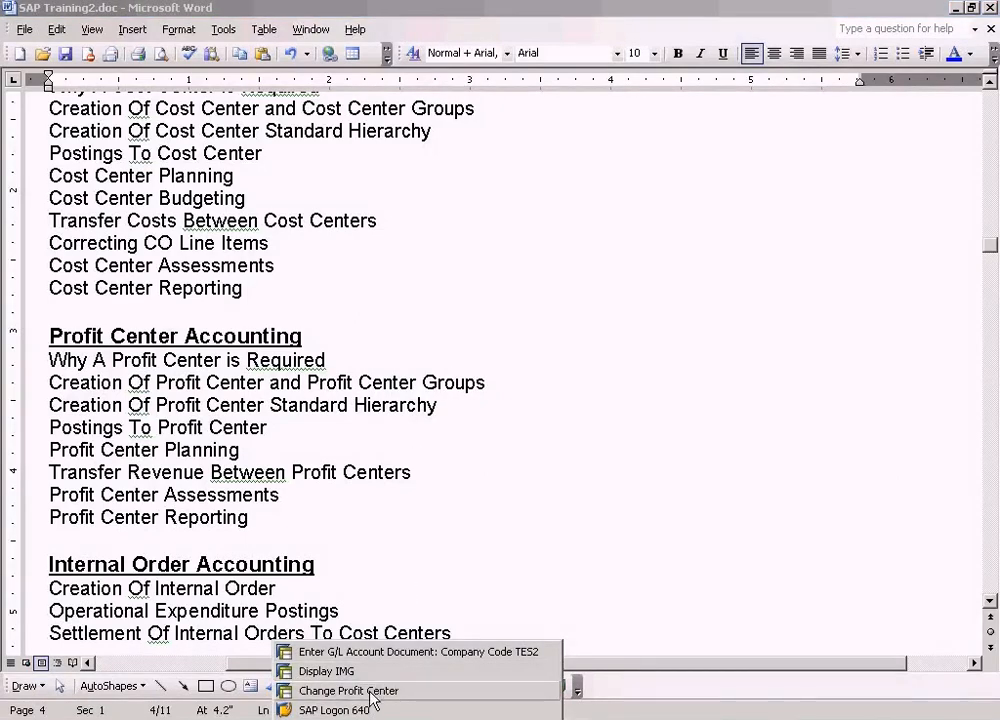
click(365, 692)
click(285, 44)
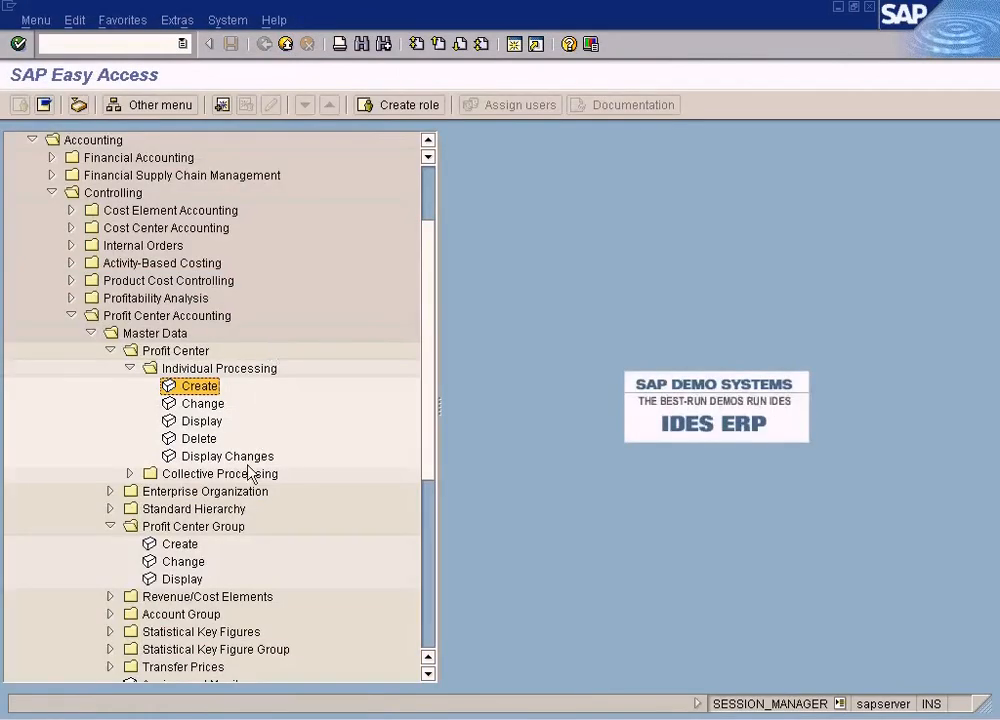
double_click(180, 544)
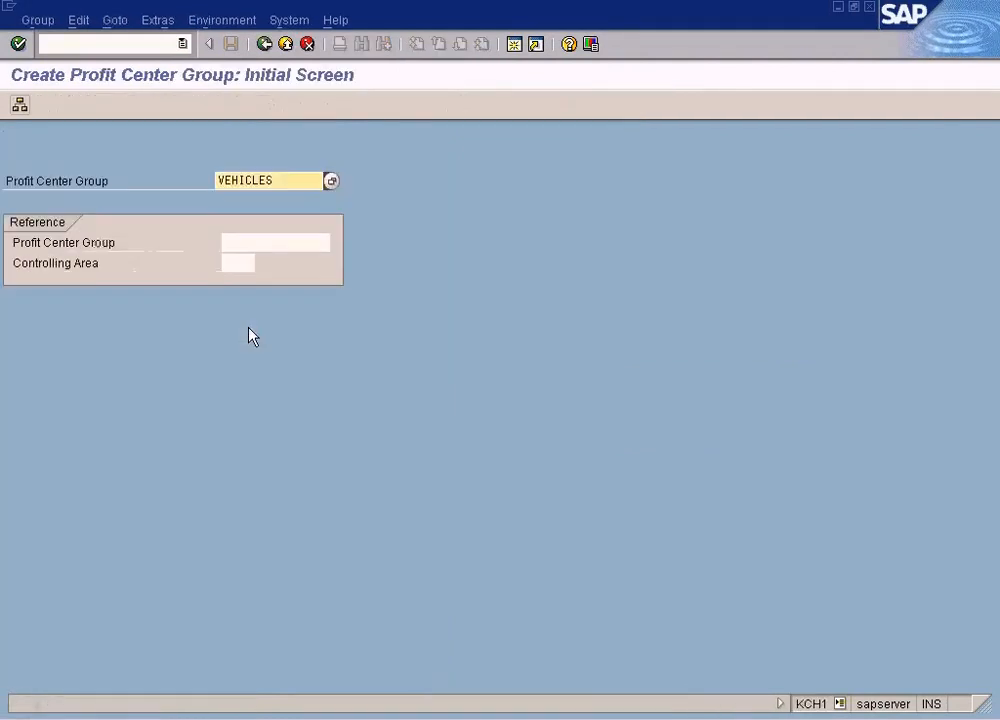
click(38, 20)
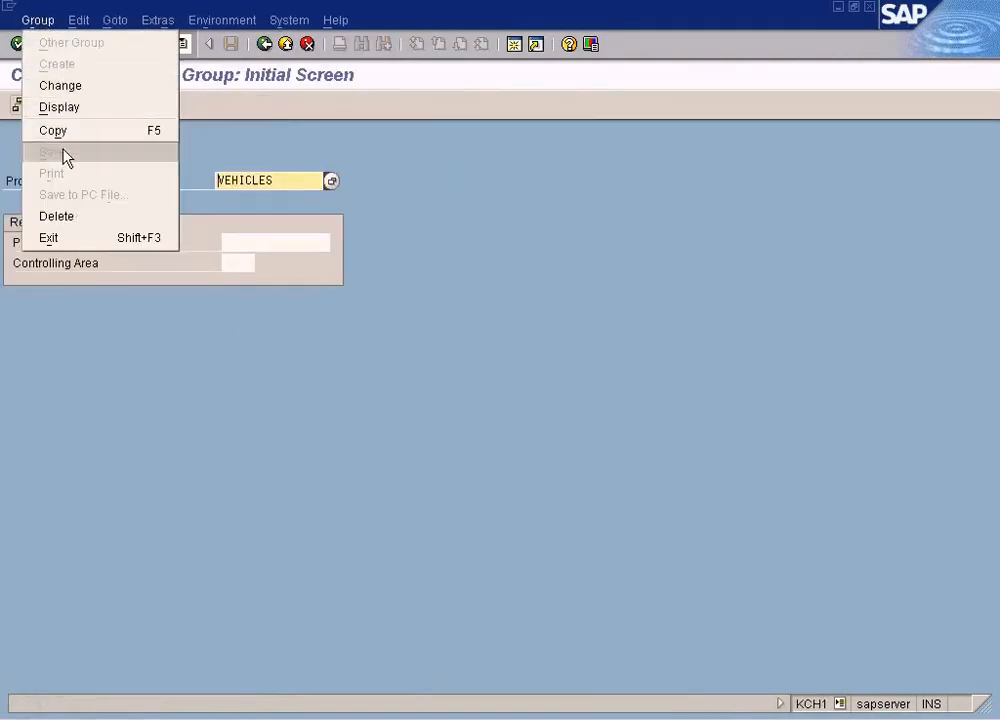
click(60, 217)
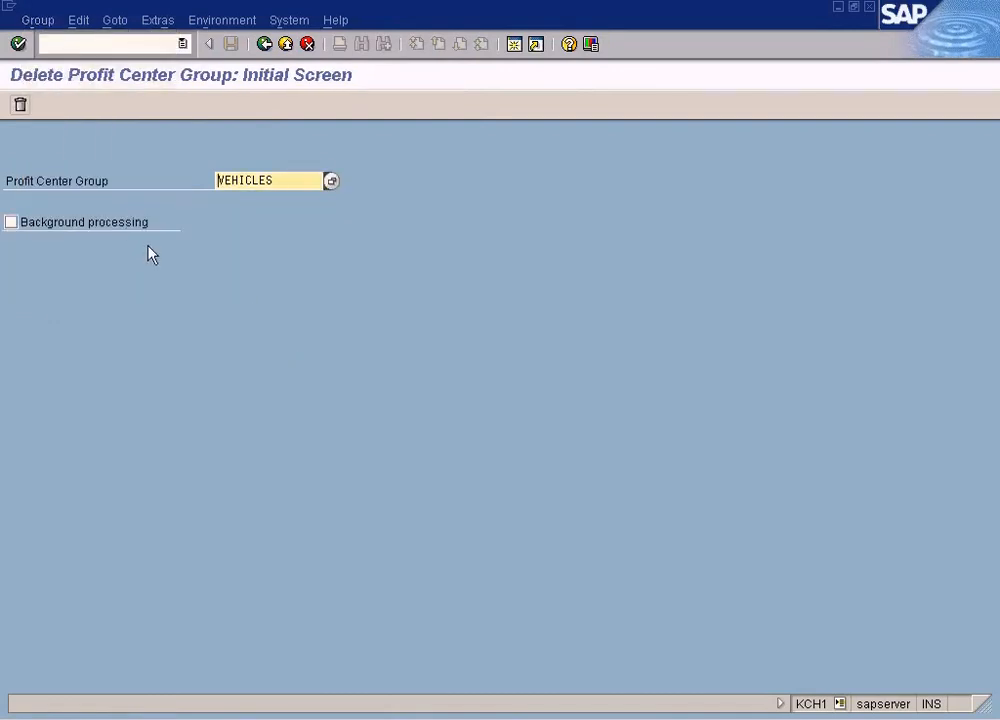
click(21, 105)
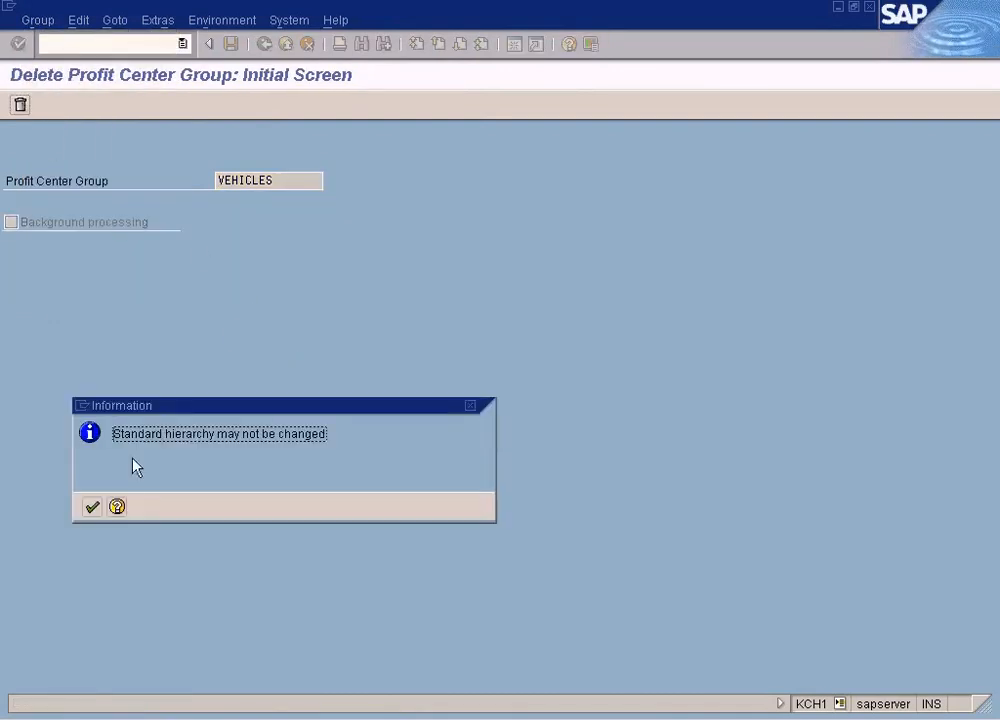
click(92, 508)
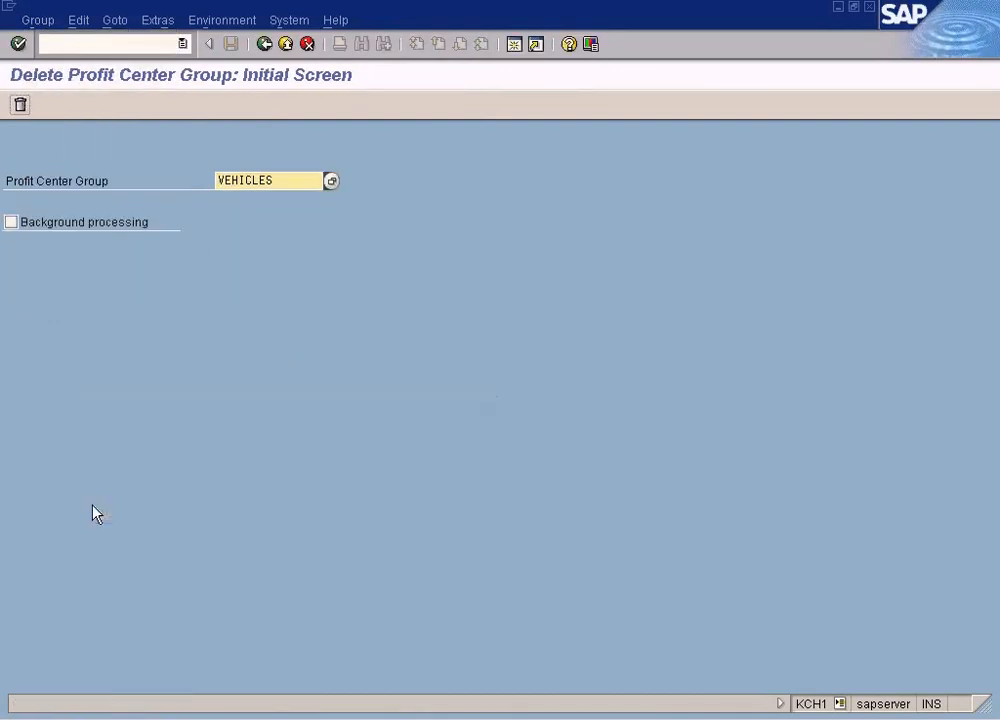
click(24, 104)
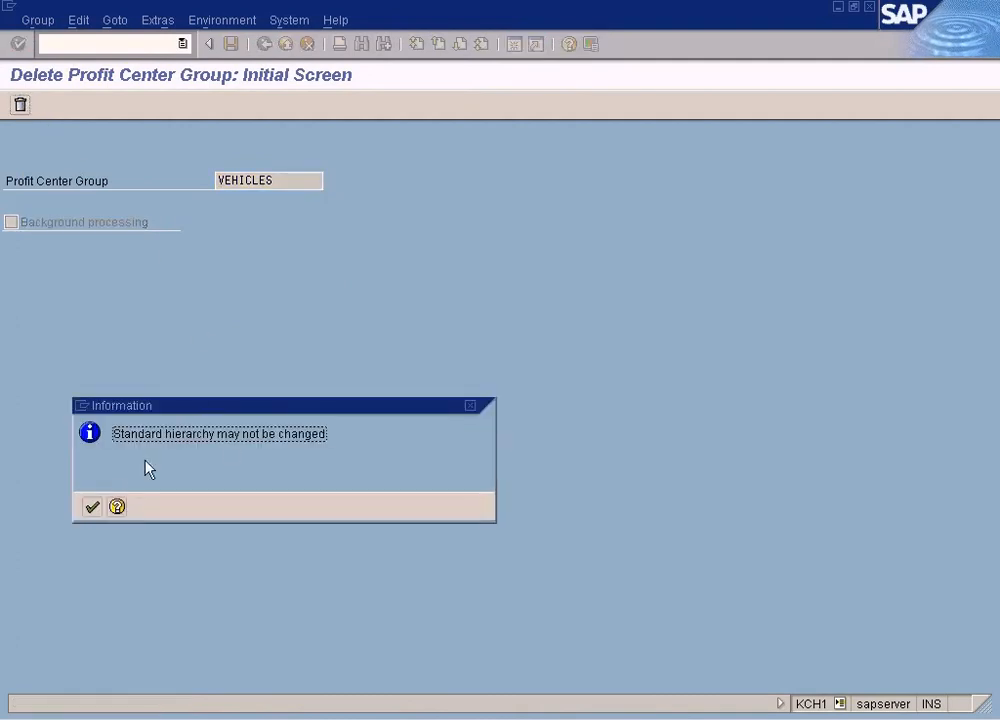
click(92, 507)
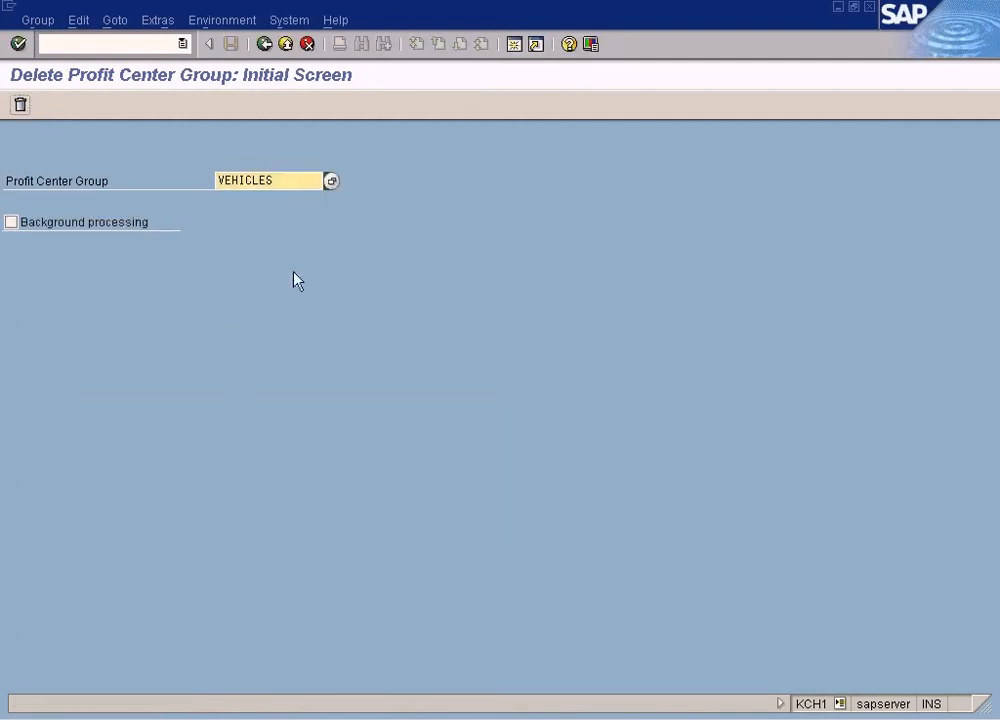
Open the profit center group search help for controlling area SUN and return to the menu
click(331, 180)
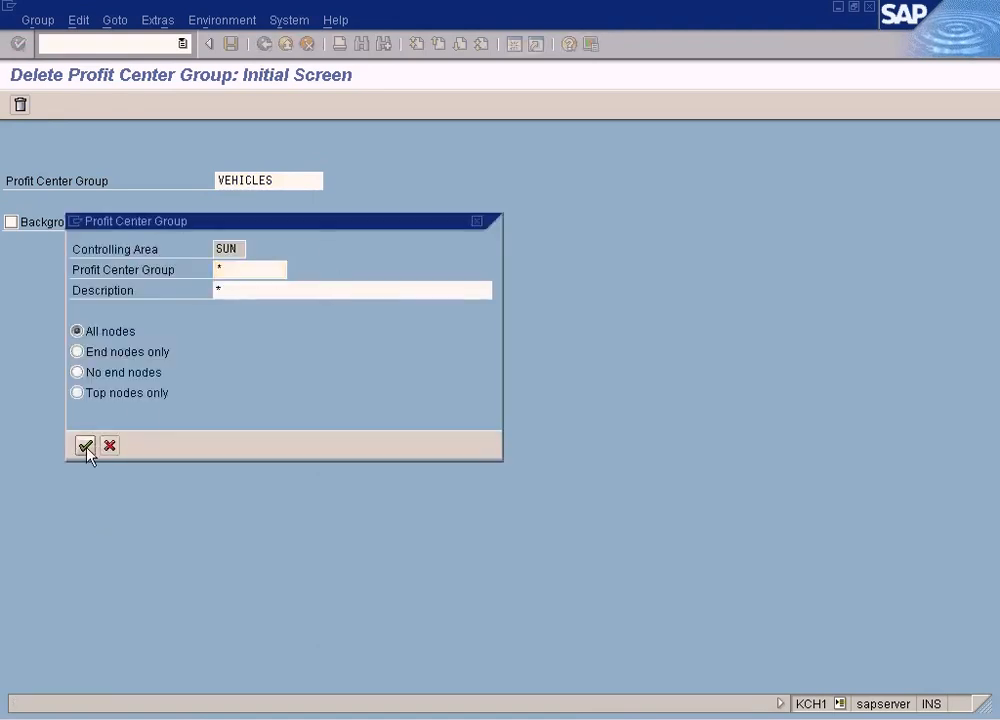
click(85, 445)
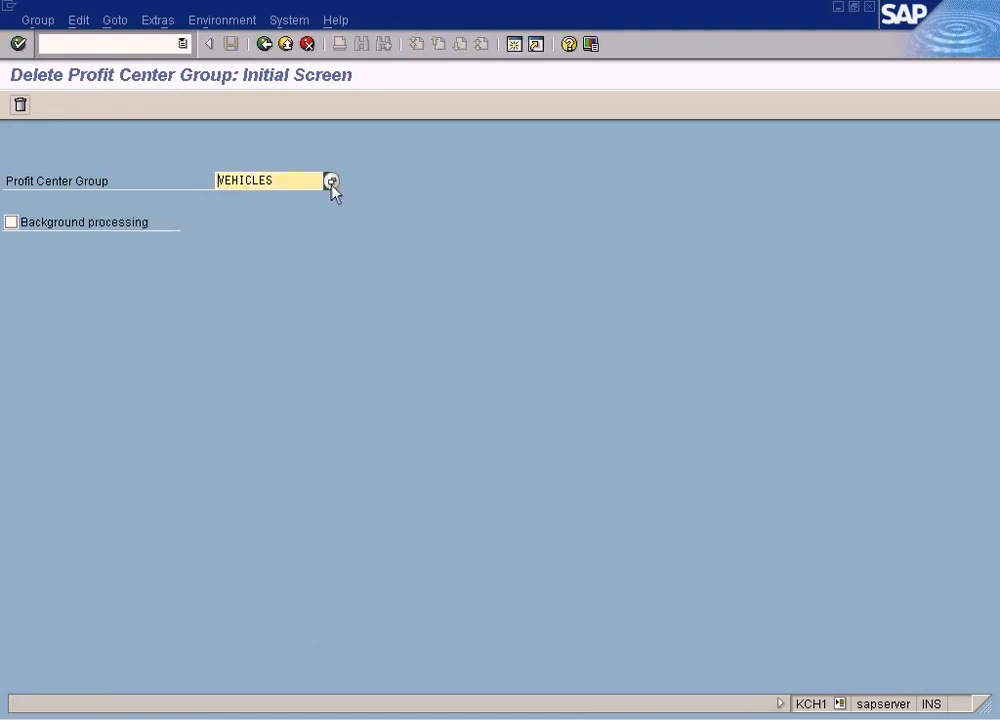
click(330, 182)
click(85, 445)
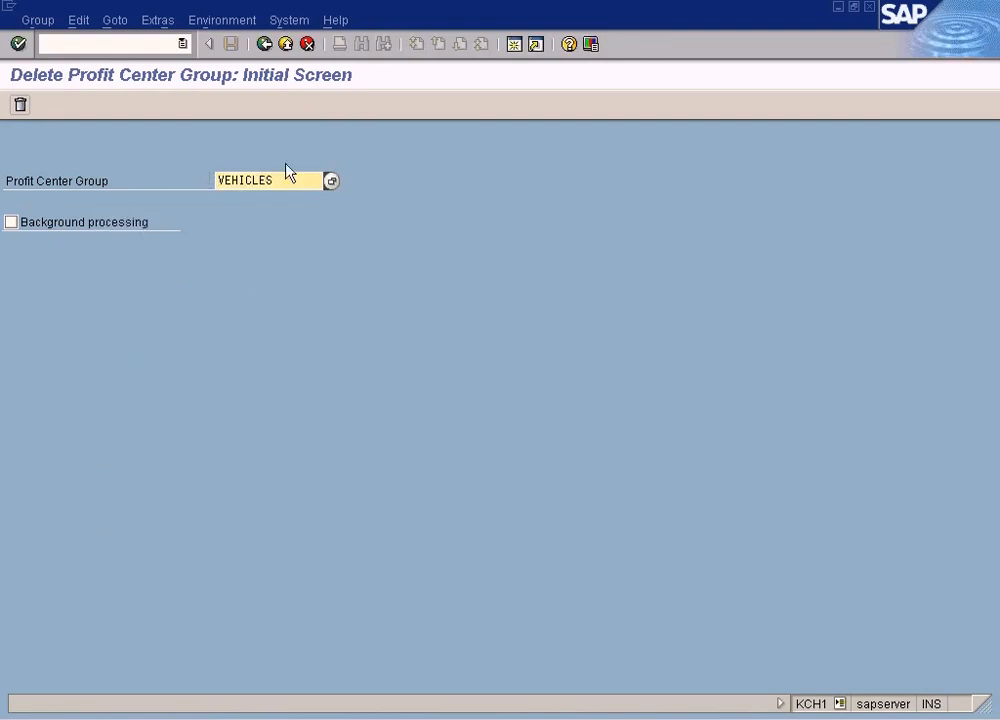
click(264, 44)
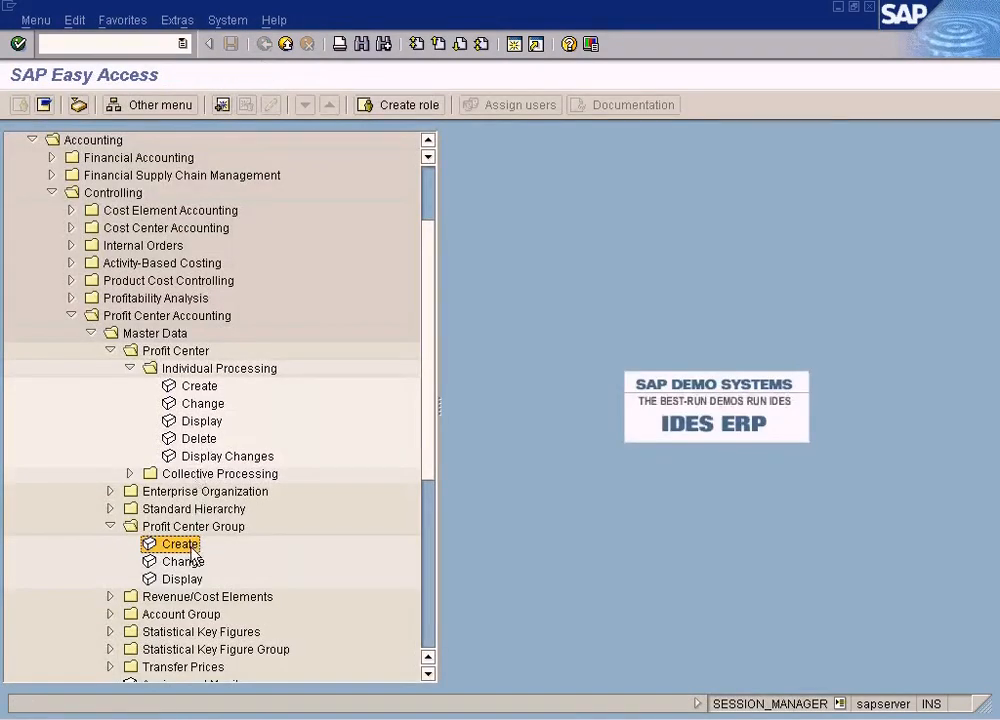
Display the structure of profit center group VEHICLES
double_click(184, 578)
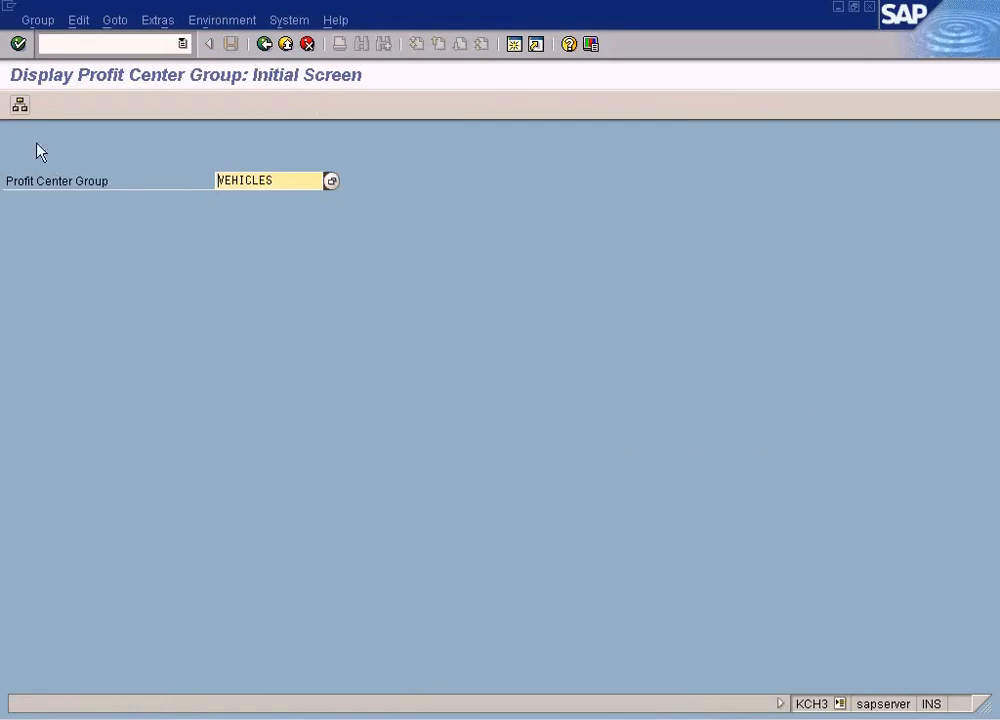
key(Return)
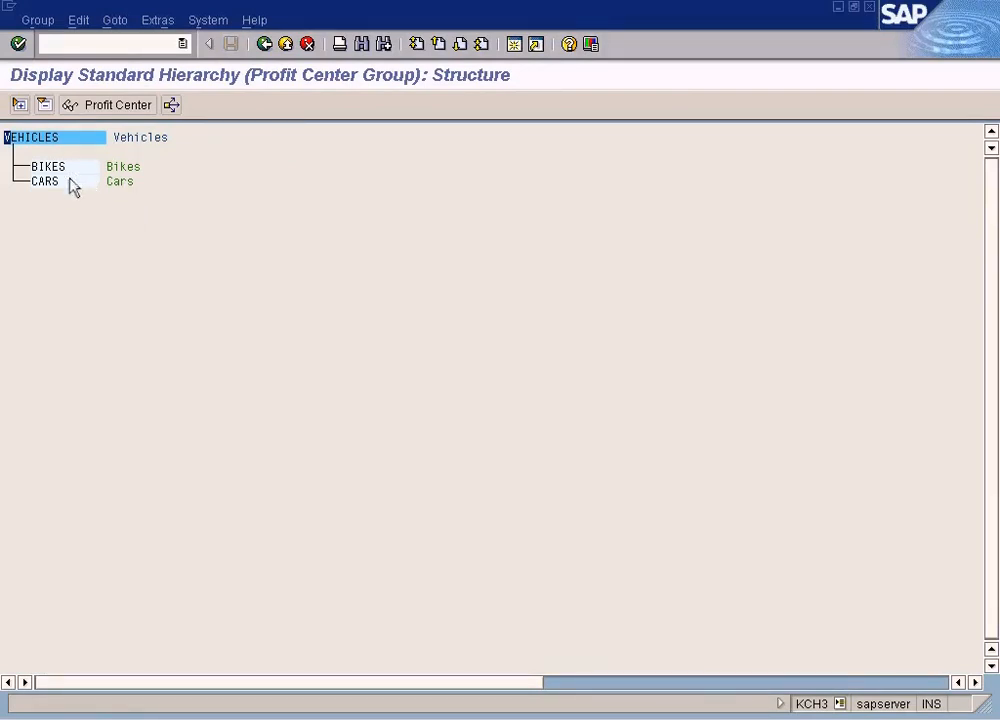
click(264, 44)
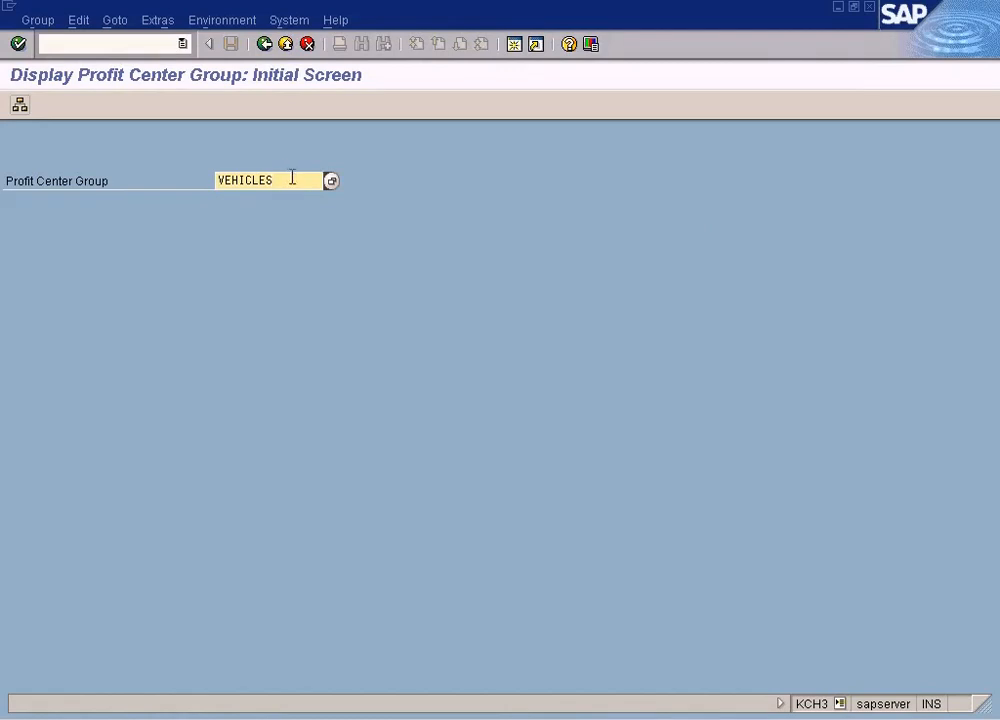
click(20, 105)
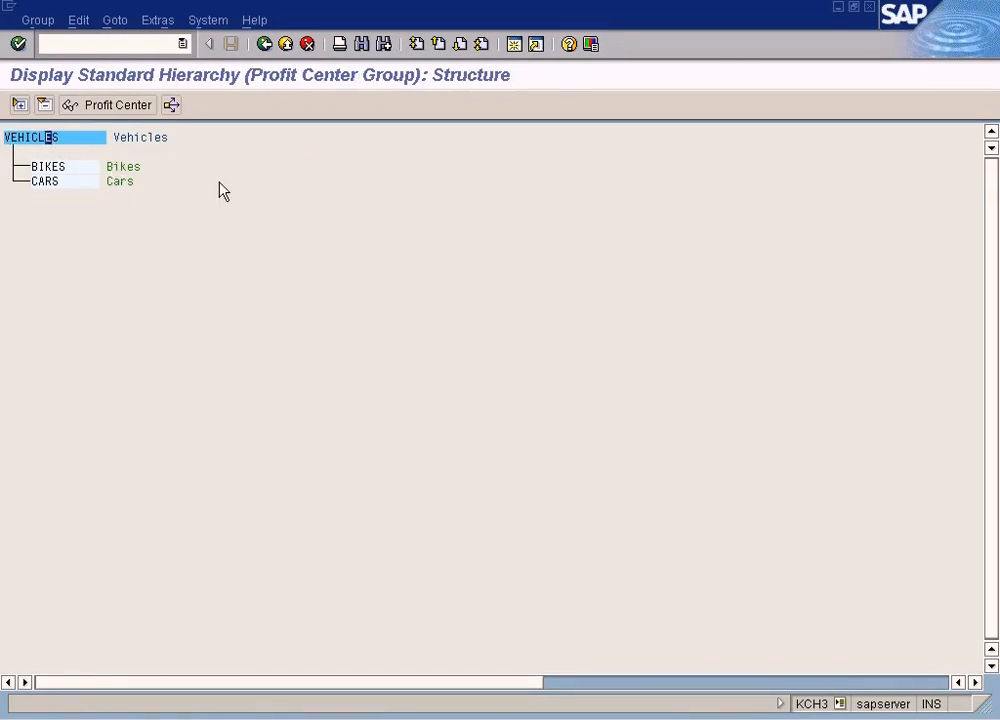
click(265, 45)
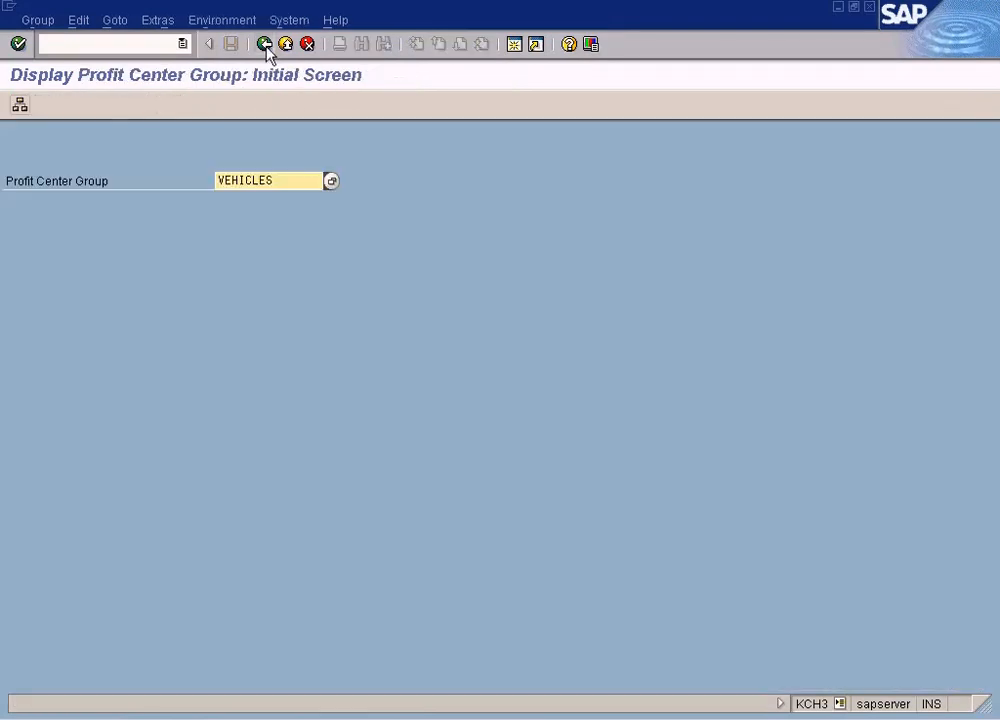
click(266, 46)
Create profit center group CARS with the description All Types Of Cars and save it
double_click(179, 542)
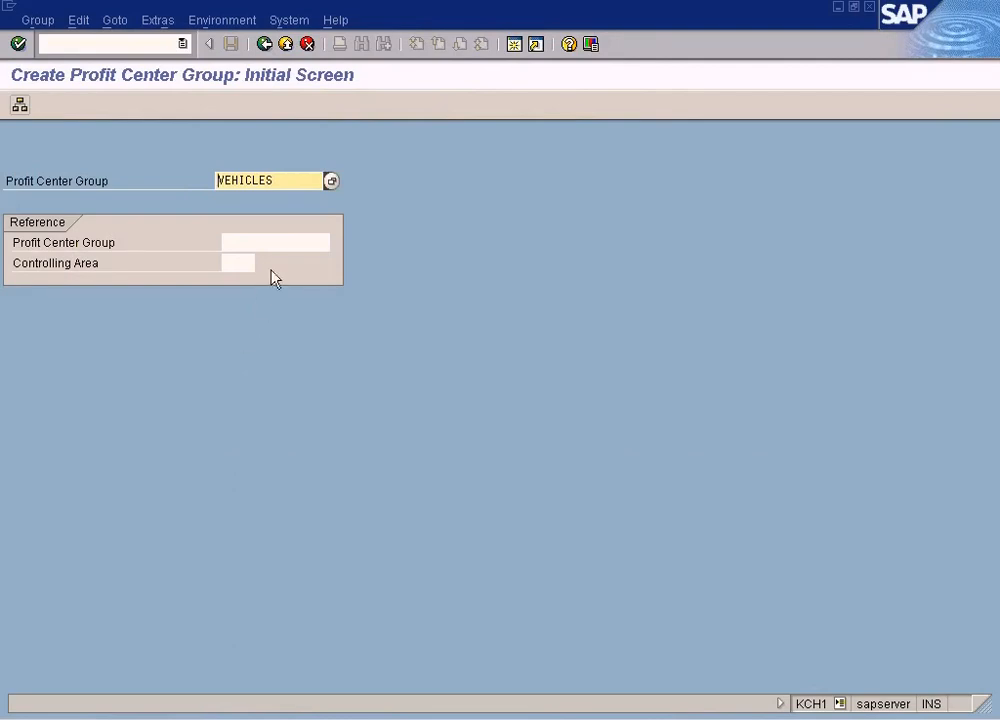
drag(283, 181, 178, 180)
text(C)
key(BackSpace)
key(BackSpace)
key(BackSpace)
text(Cars)
key(Return)
click(178, 136)
text(All Y)
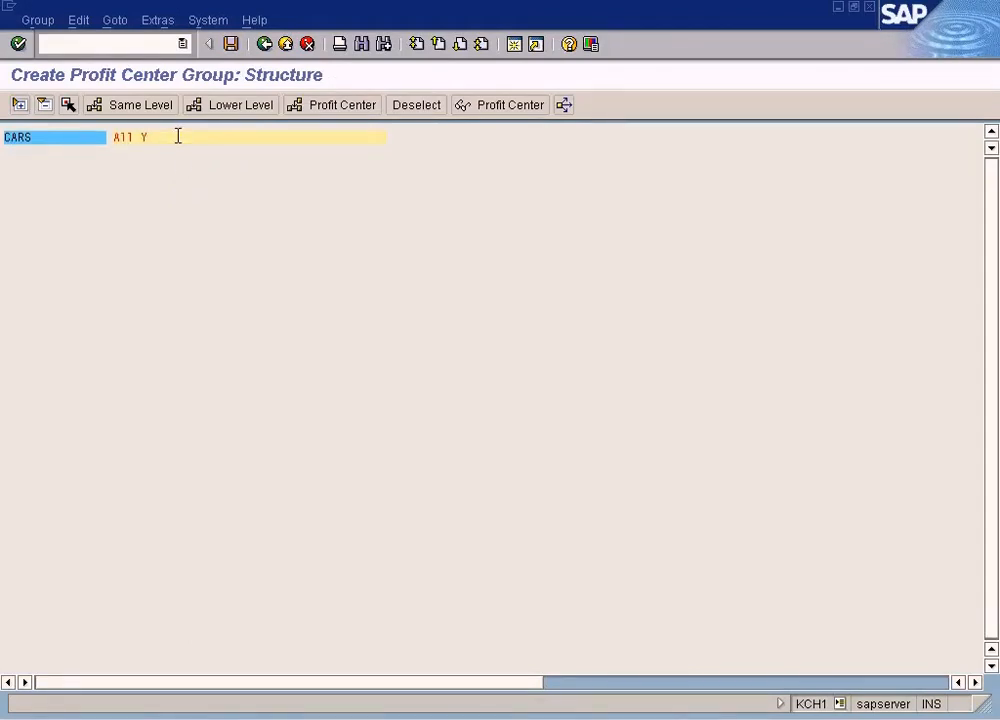
text( Tyo)
text(es)
text( Of Cars)
click(230, 44)
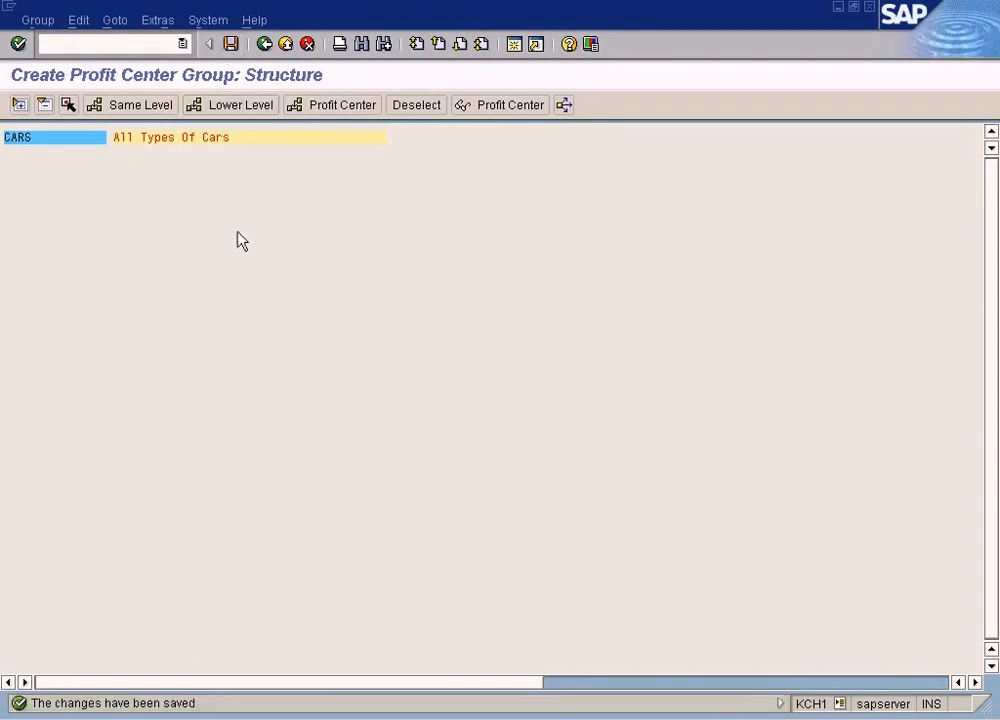
Open profit center group VEHICLES in change mode to view its structure, then go back
click(264, 44)
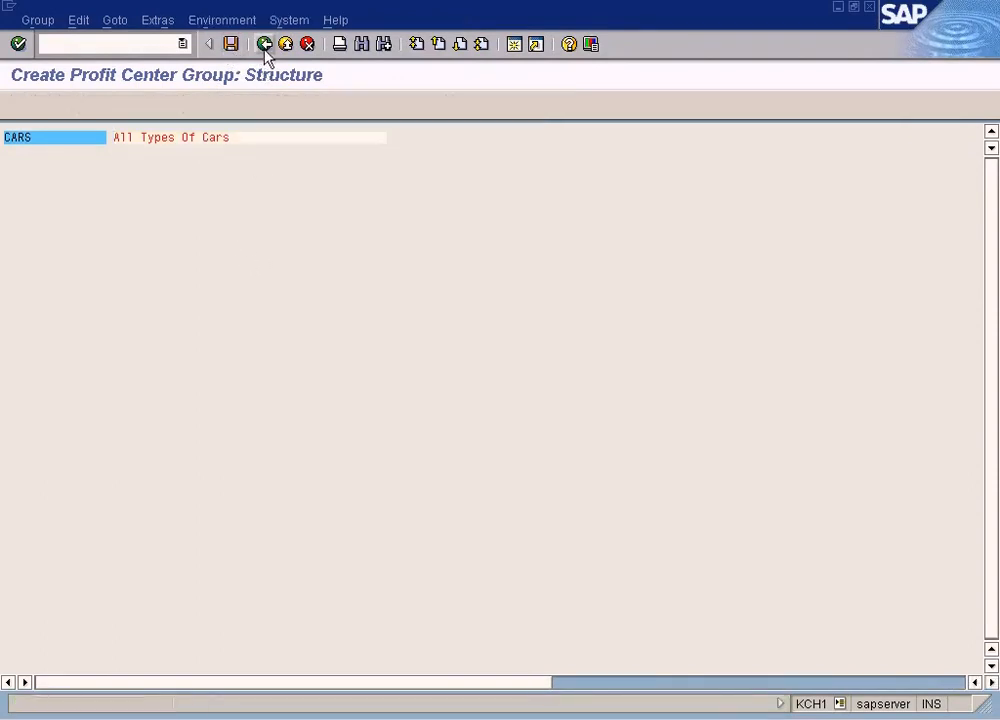
drag(272, 180, 184, 177)
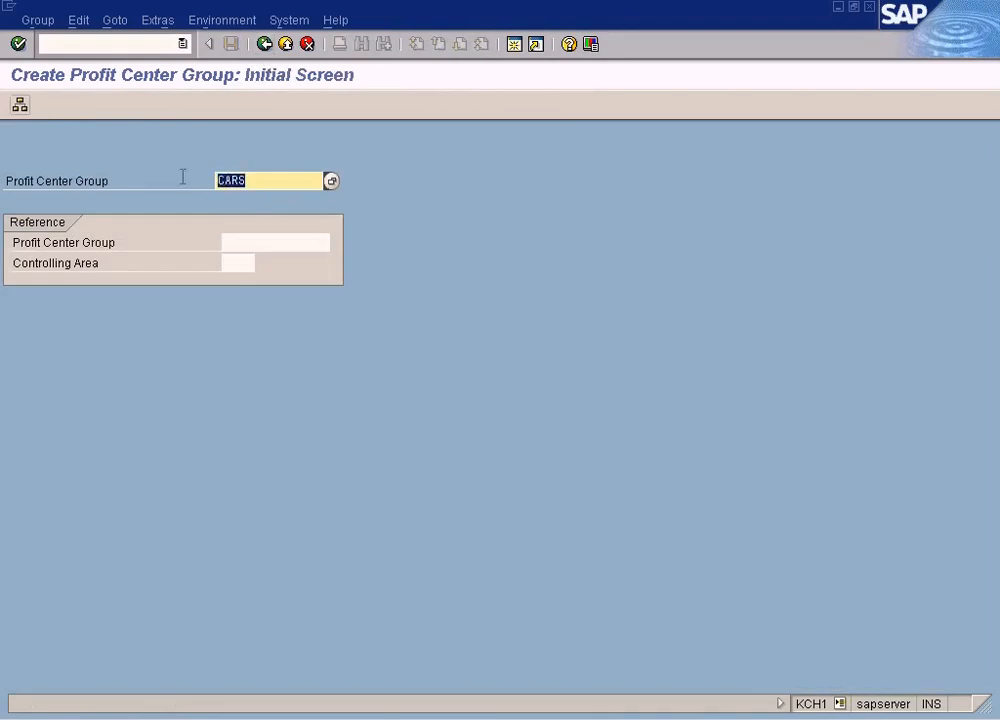
text(vehicles)
key(Return)
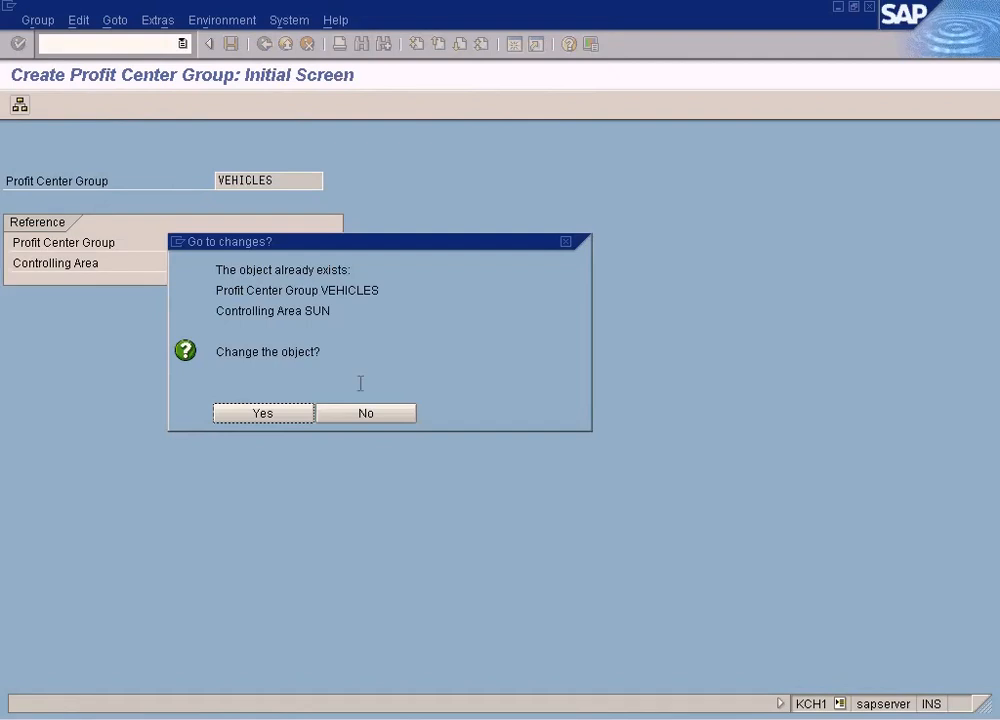
click(366, 415)
click(38, 20)
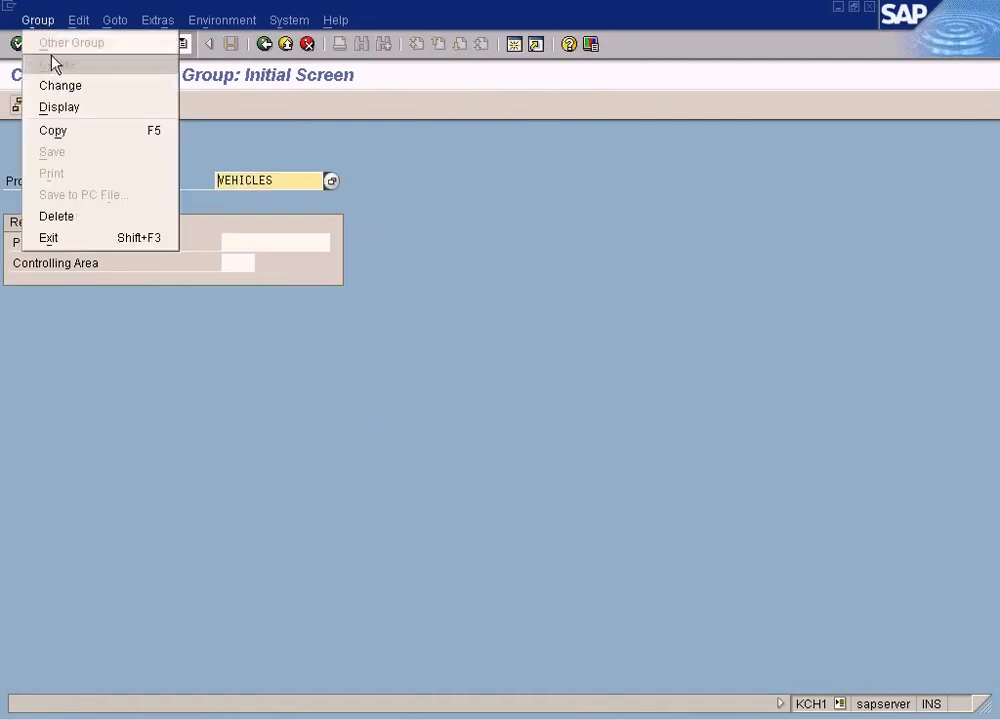
click(56, 85)
key(Return)
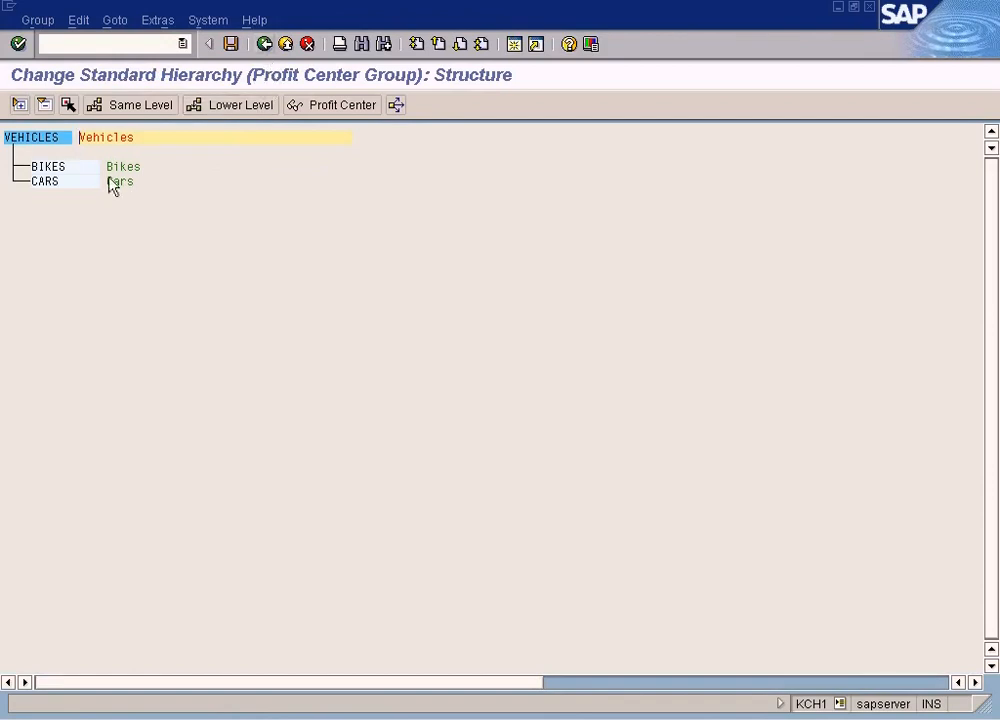
click(265, 45)
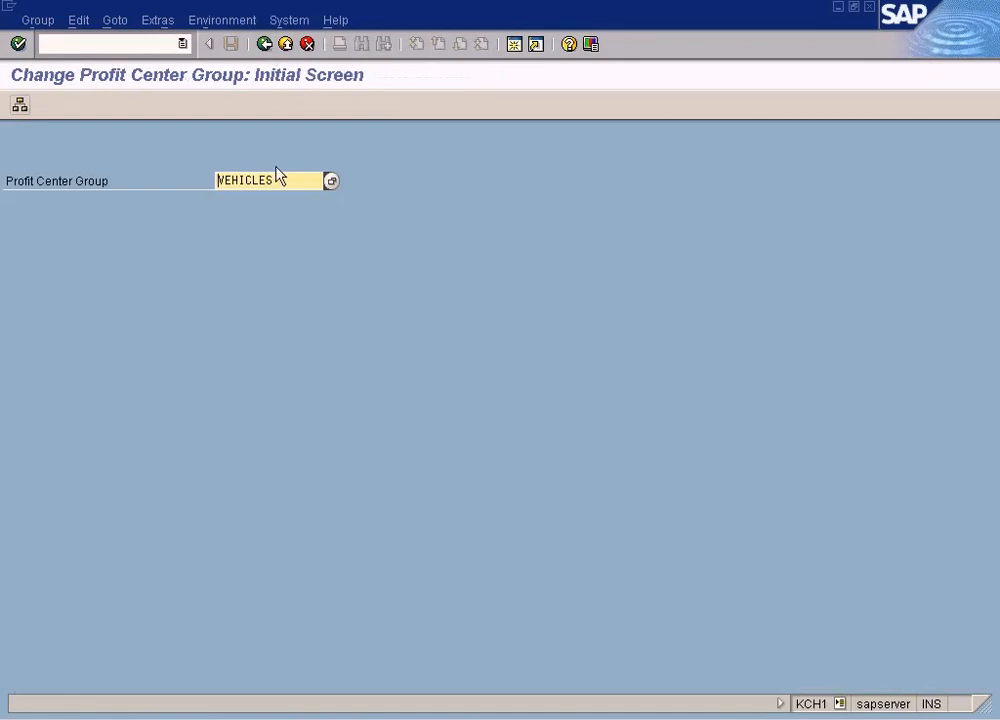
Delete profit center group CARS
drag(279, 176, 215, 179)
text(cars)
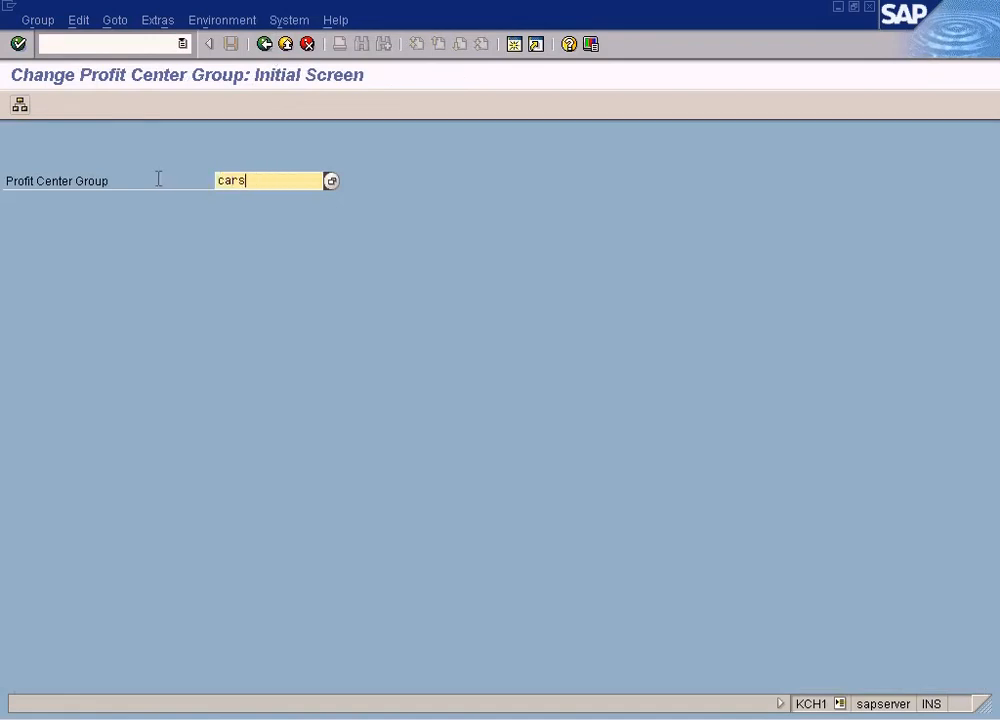
click(38, 20)
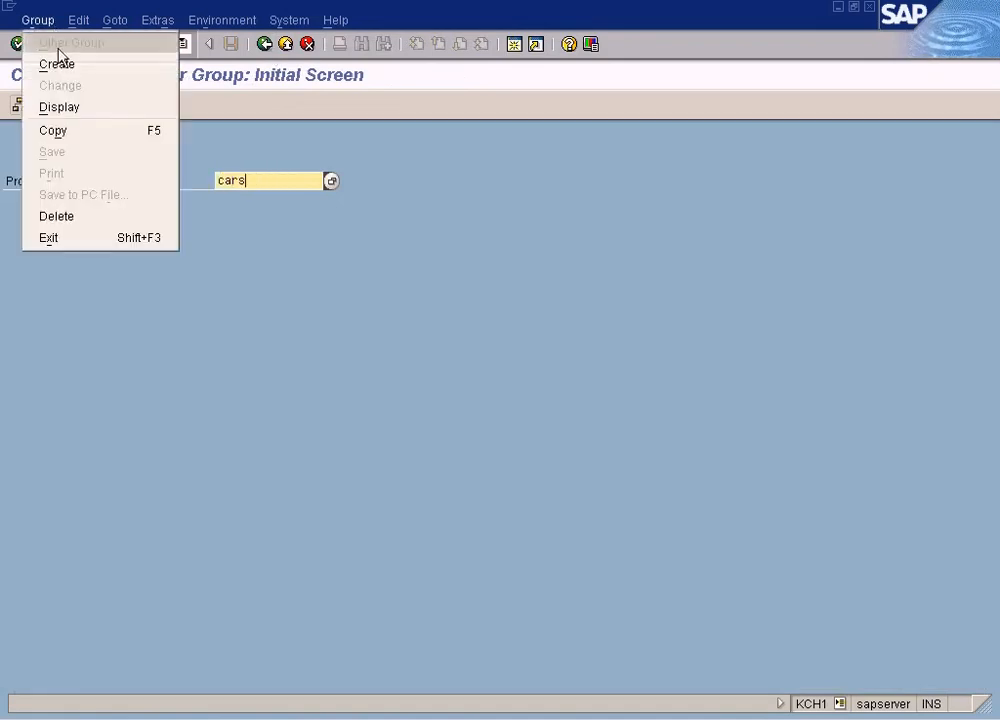
click(80, 216)
click(20, 105)
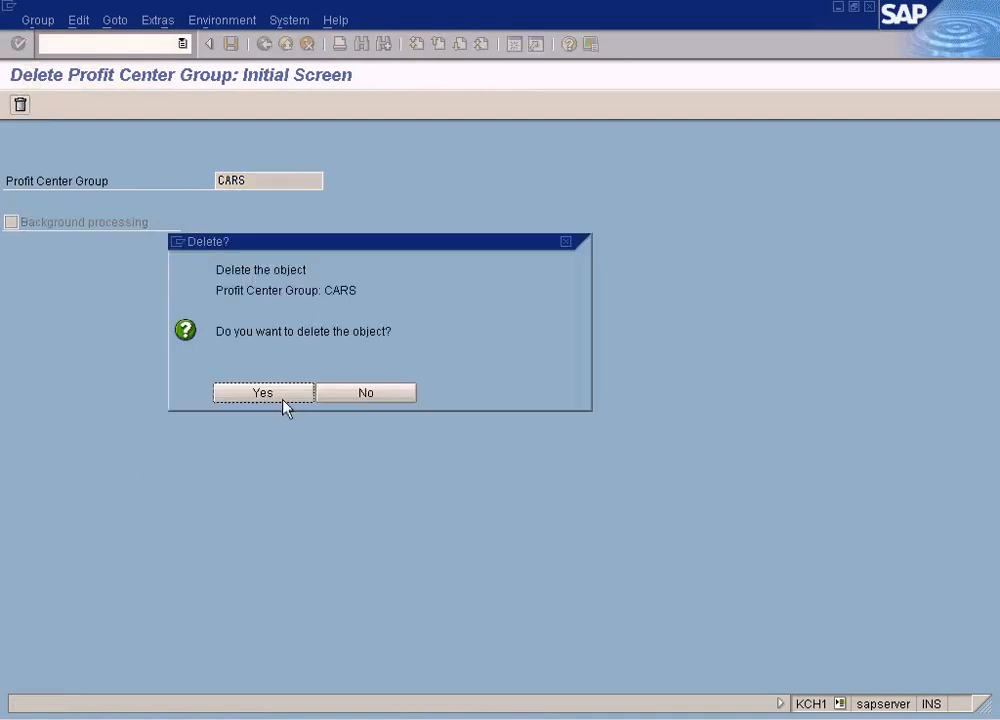
click(283, 400)
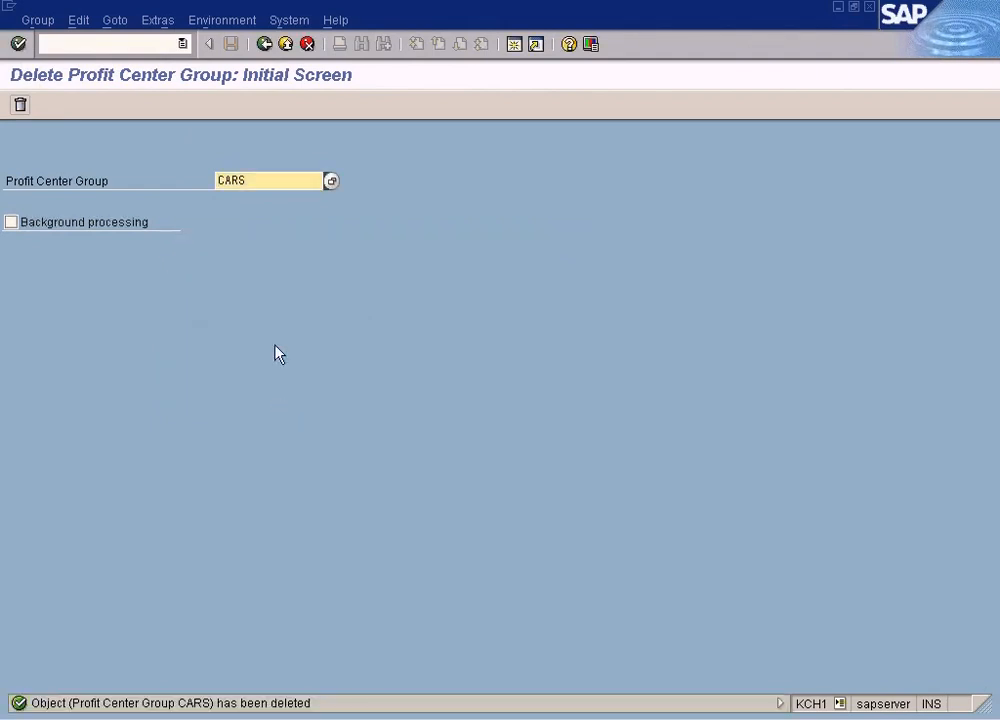
Open profit center group VEHICLES in change mode to show its structure
double_click(255, 178)
key(Delete)
text(vehicles)
key(Return)
click(91, 507)
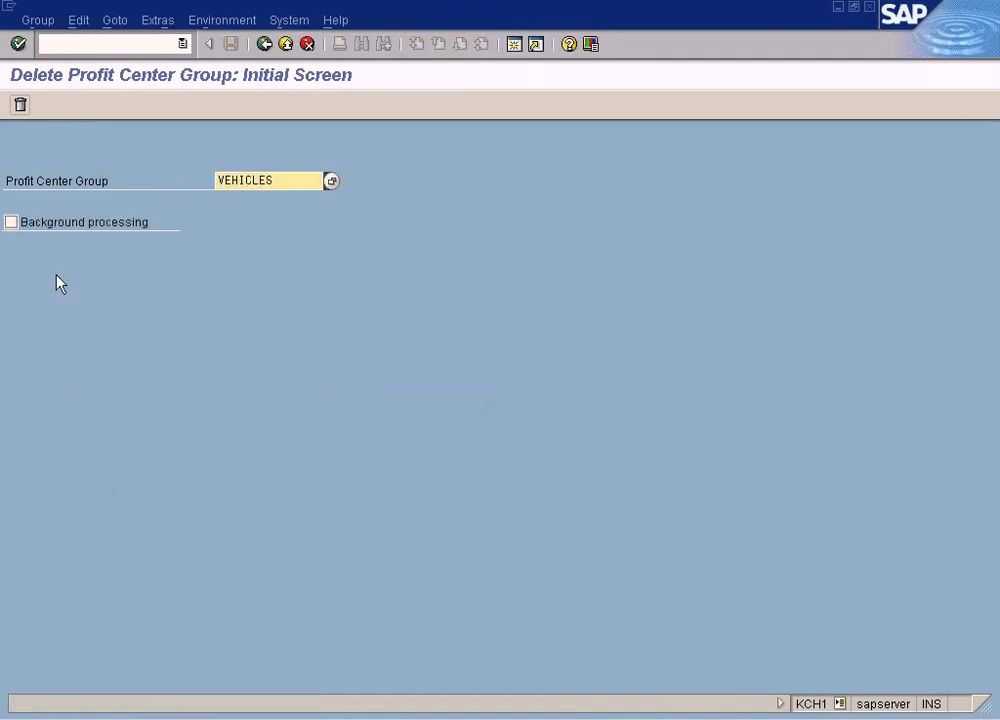
click(36, 22)
click(50, 85)
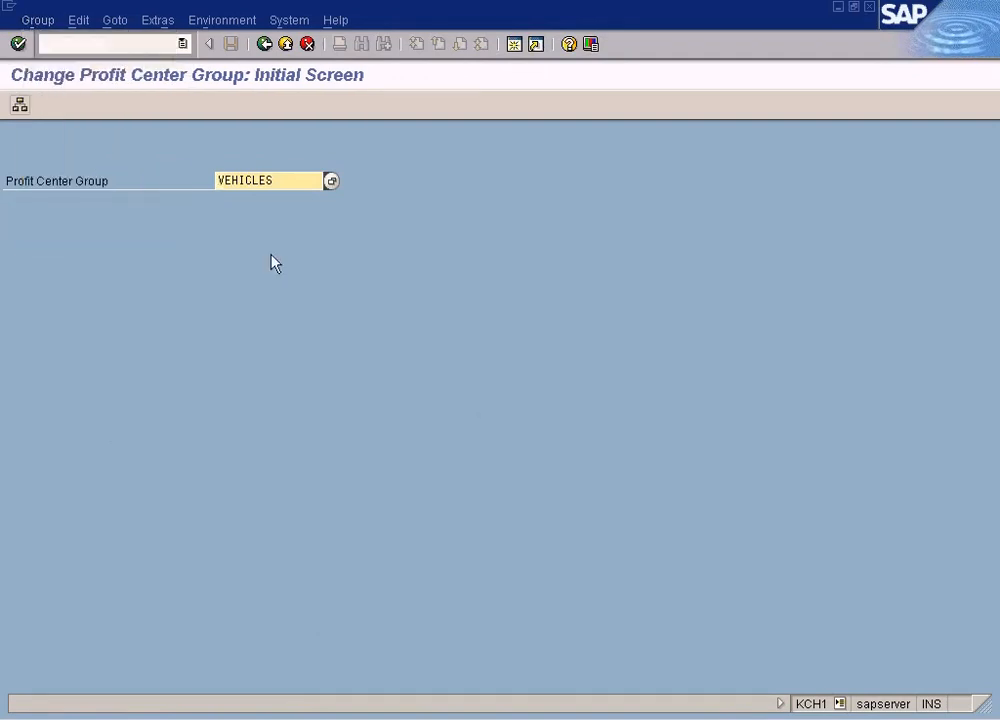
key(Return)
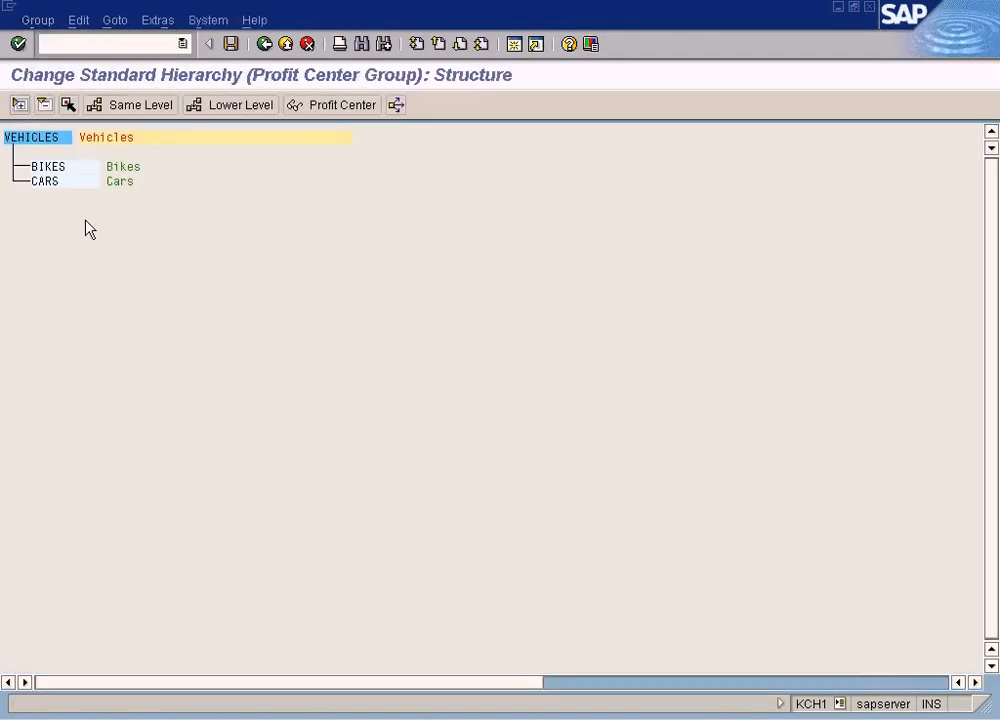
Insert group CARS with description All Type Of Cars at the lower level under VEHICLES and save
click(41, 139)
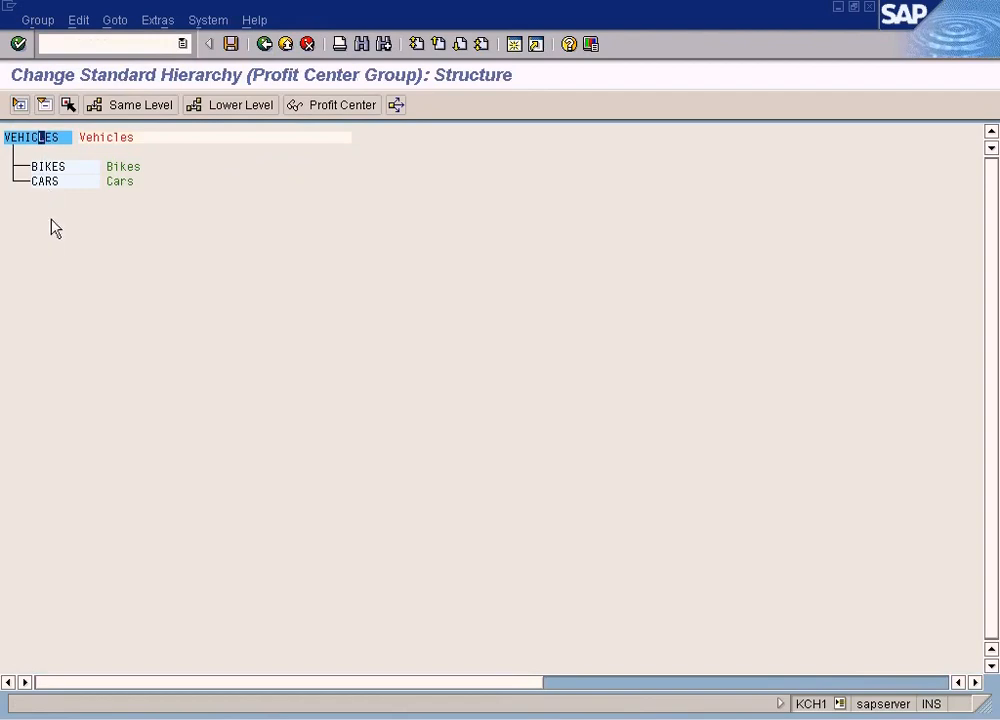
click(240, 105)
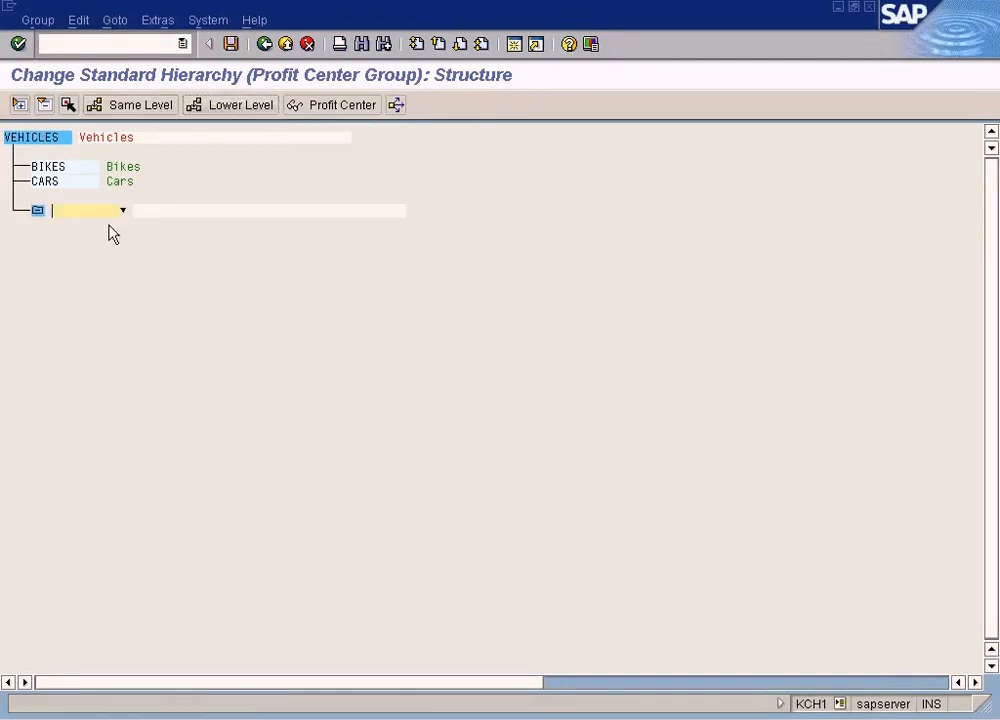
text(Cars)
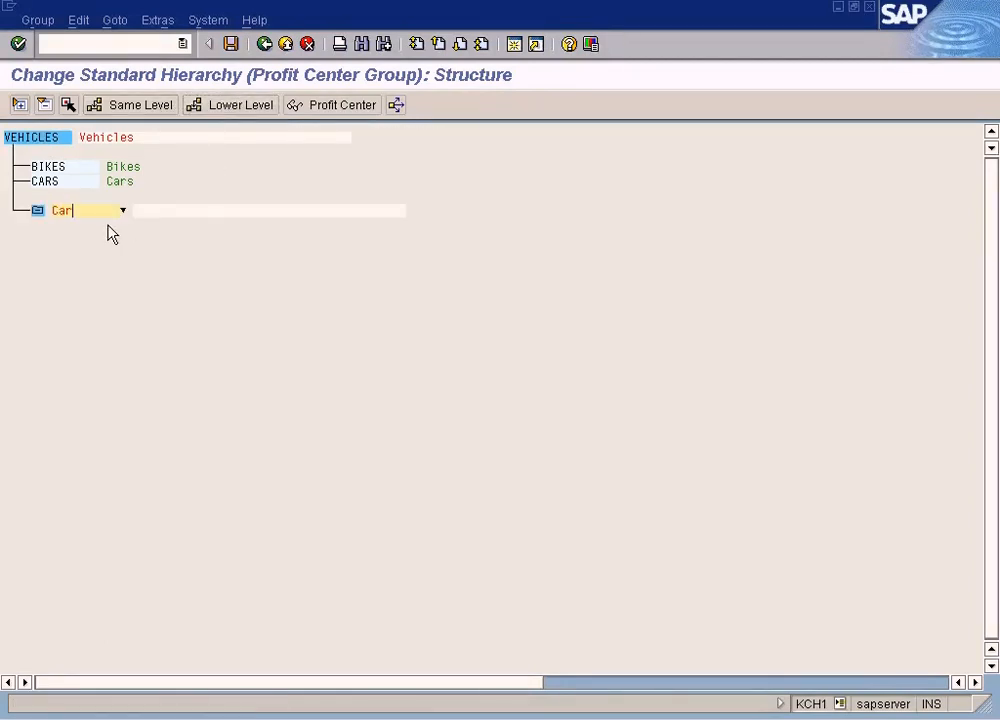
key(Tab)
text(All )
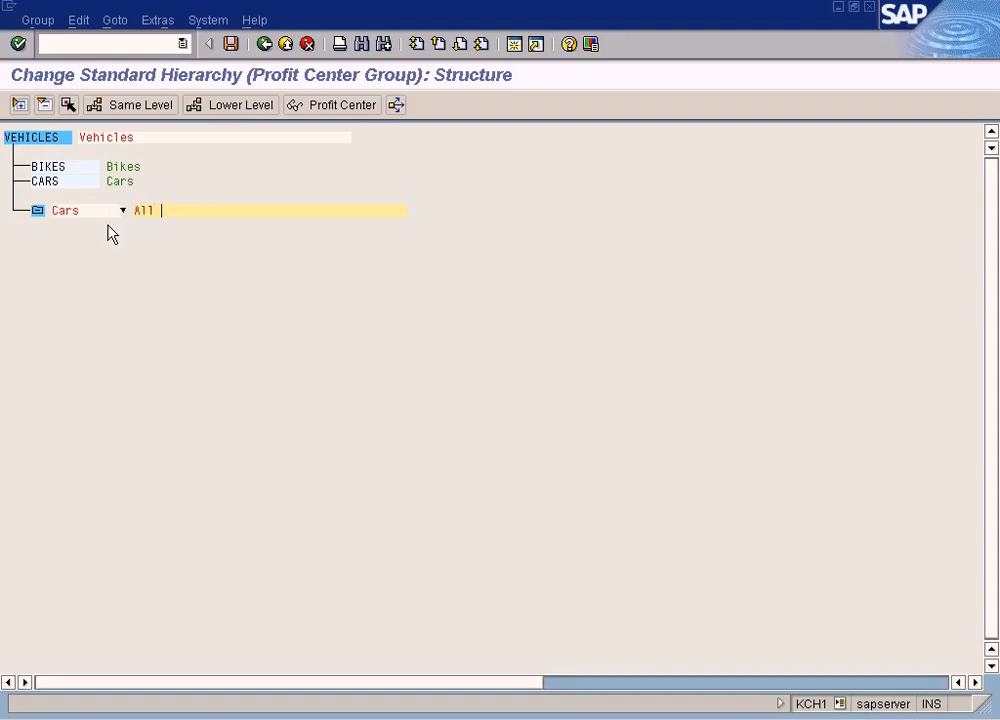
text(Tyo)
text(pe)
text( If)
text( Cars)
click(47, 188)
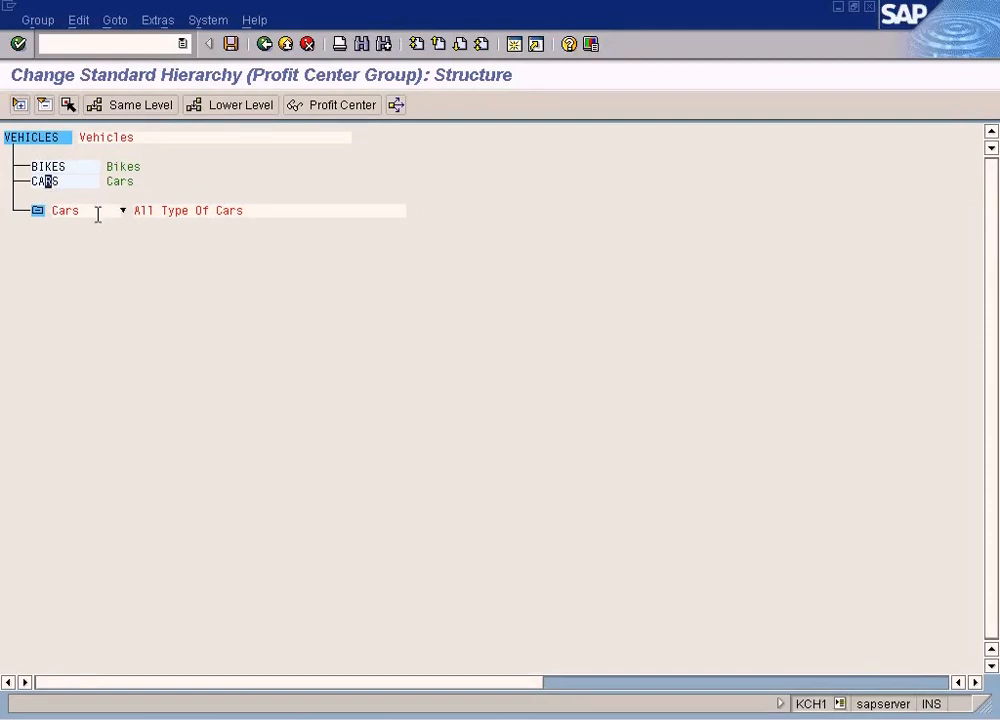
click(232, 45)
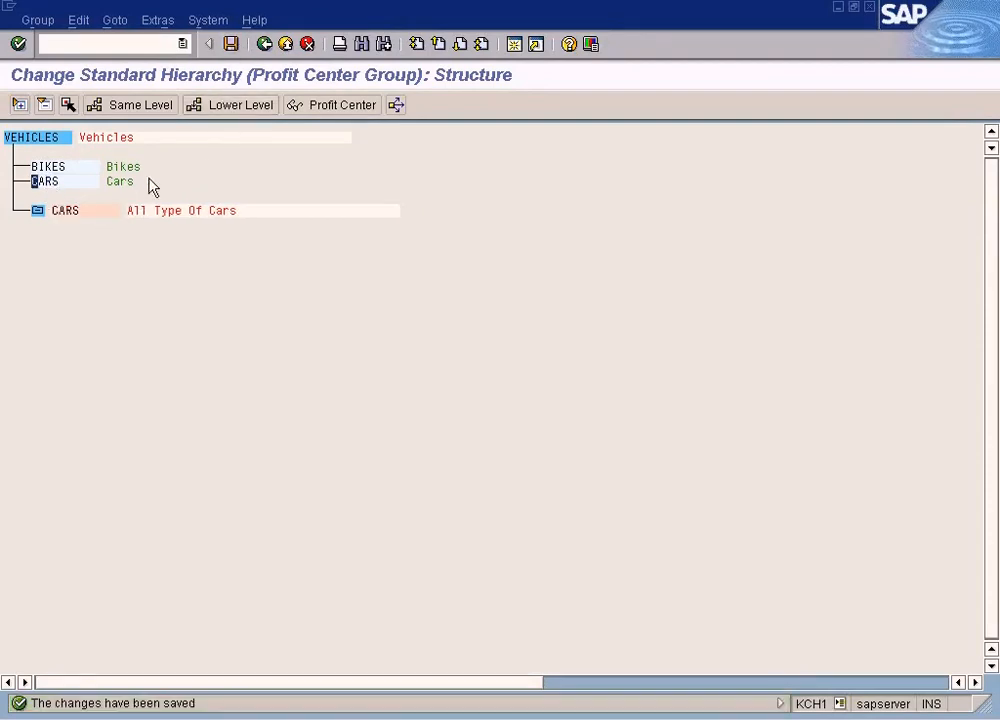
Try to select the CARS profit center entry and insert at it in the VEHICLES hierarchy
click(53, 184)
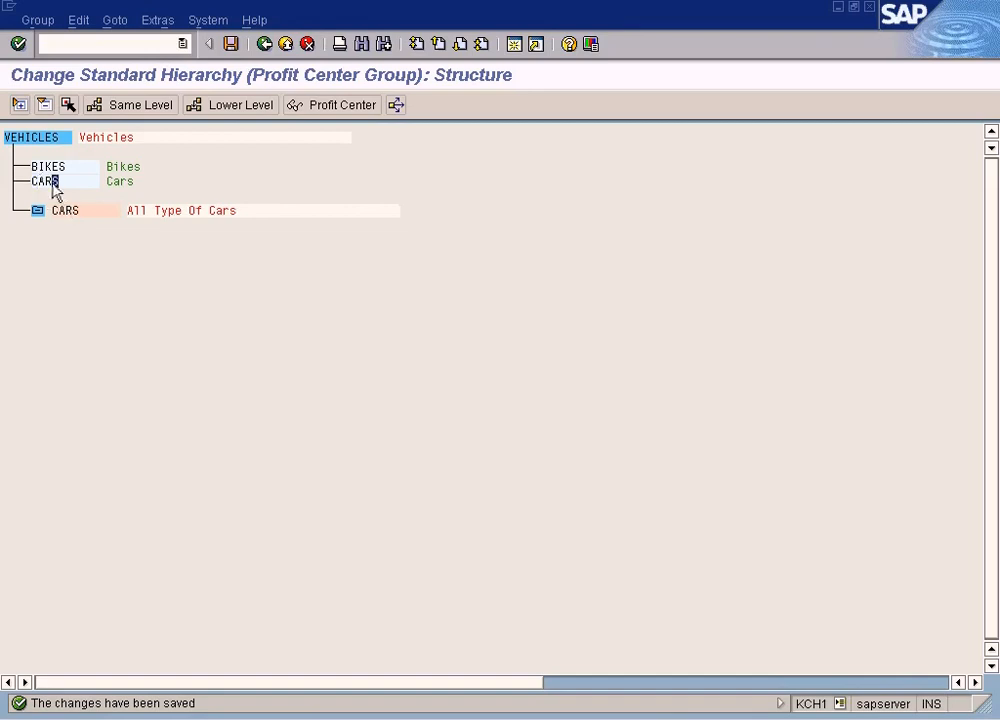
click(68, 104)
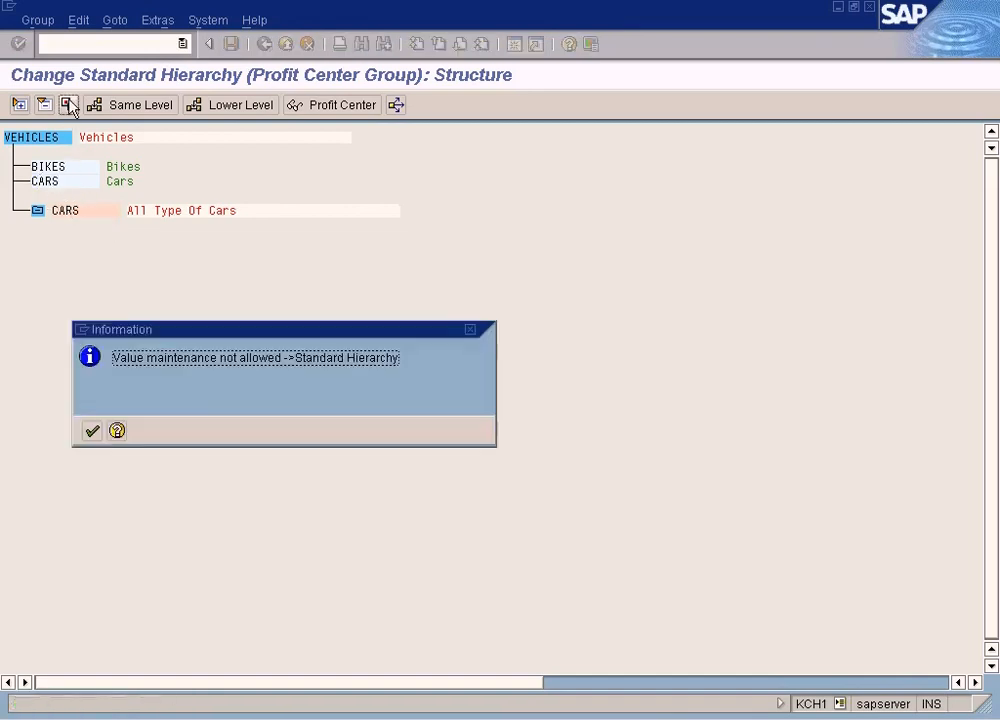
click(91, 430)
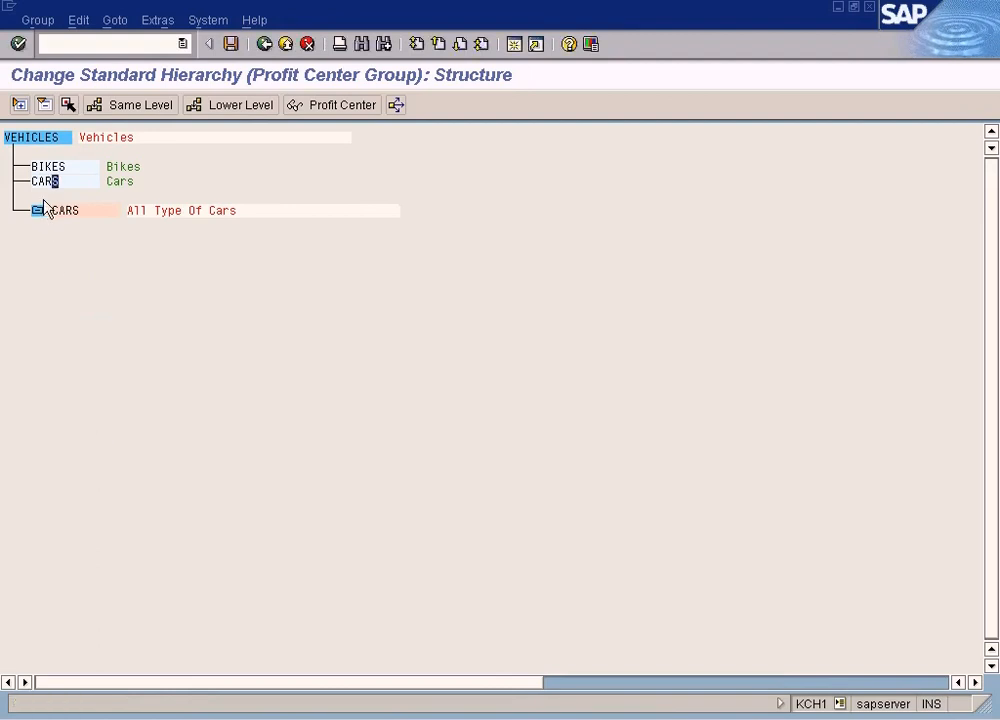
click(19, 104)
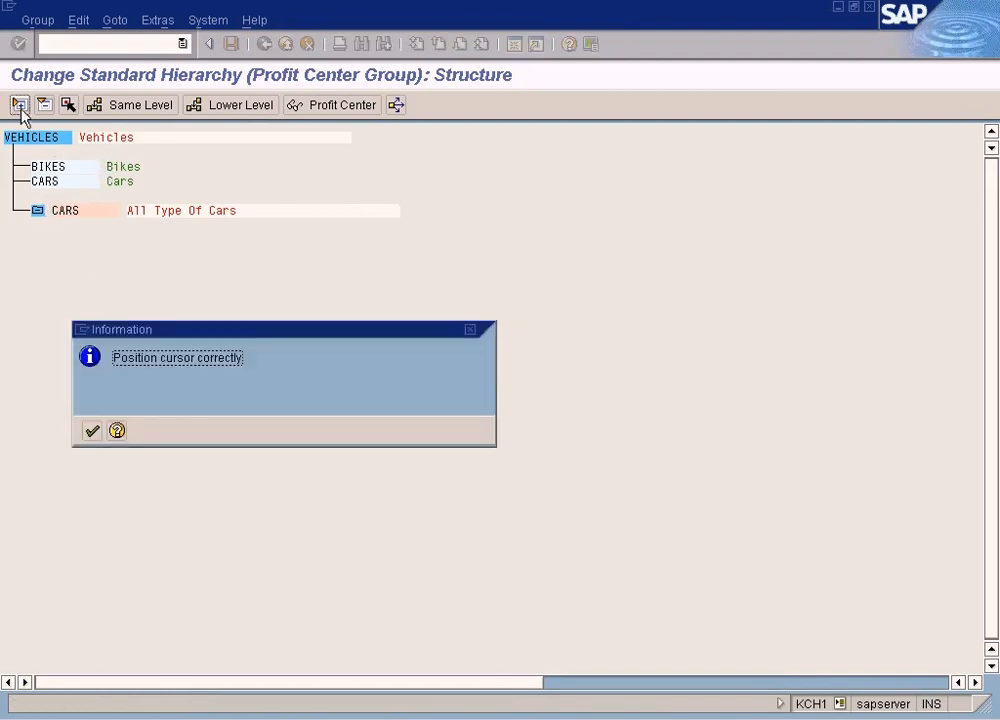
click(91, 430)
Try selecting the CARS profit center again and read the help text for the value maintenance message
click(108, 183)
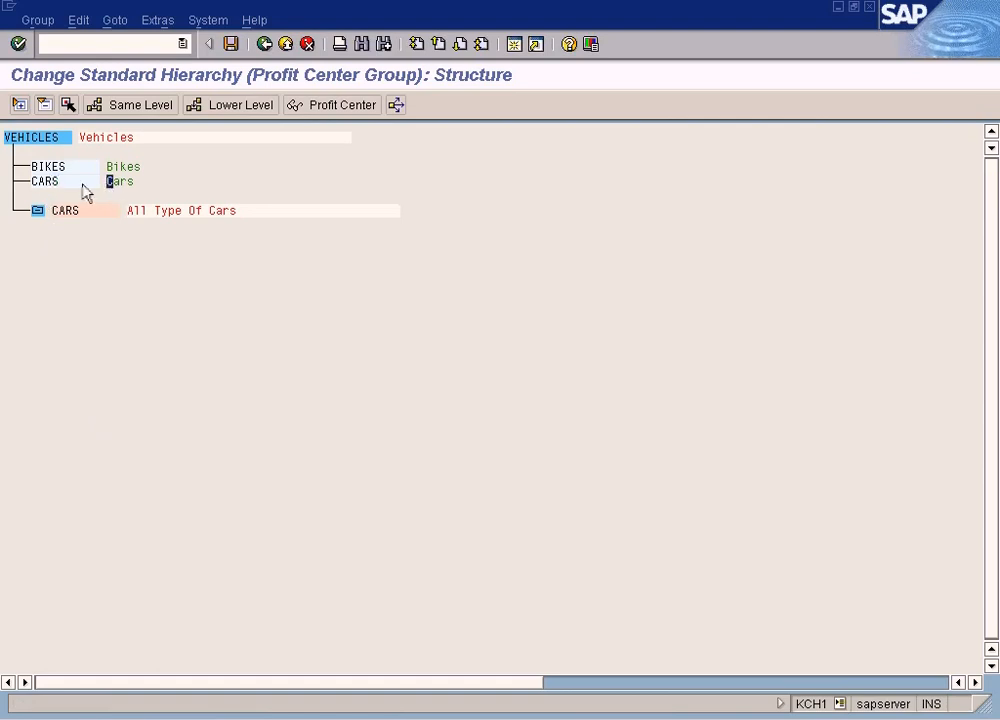
click(68, 104)
click(123, 432)
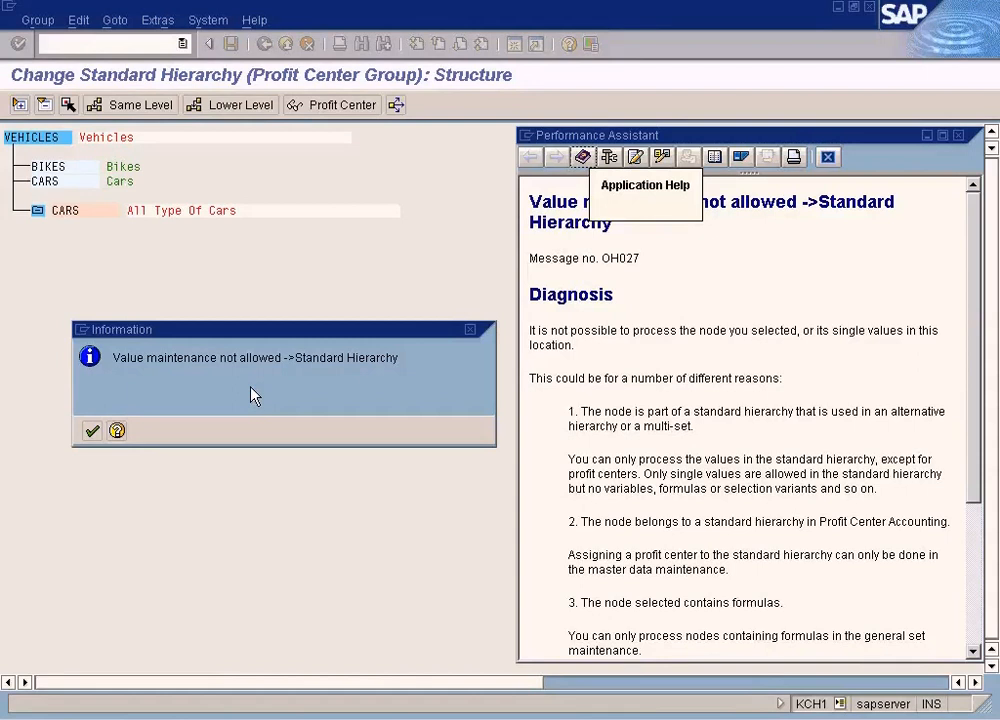
scroll(698, 527, down, 5)
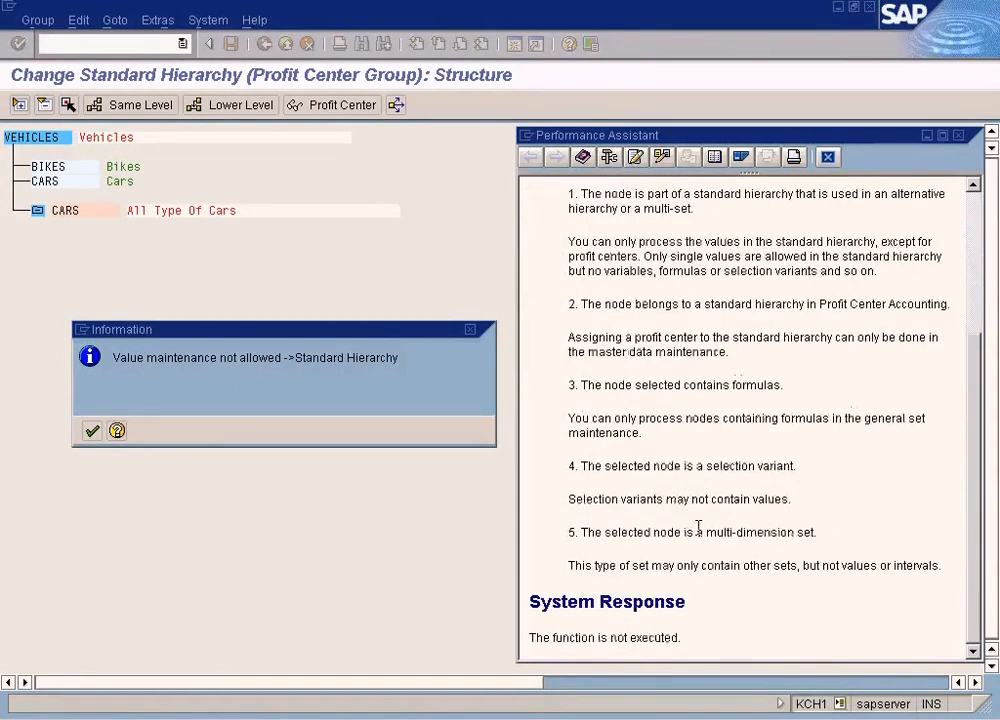
click(827, 157)
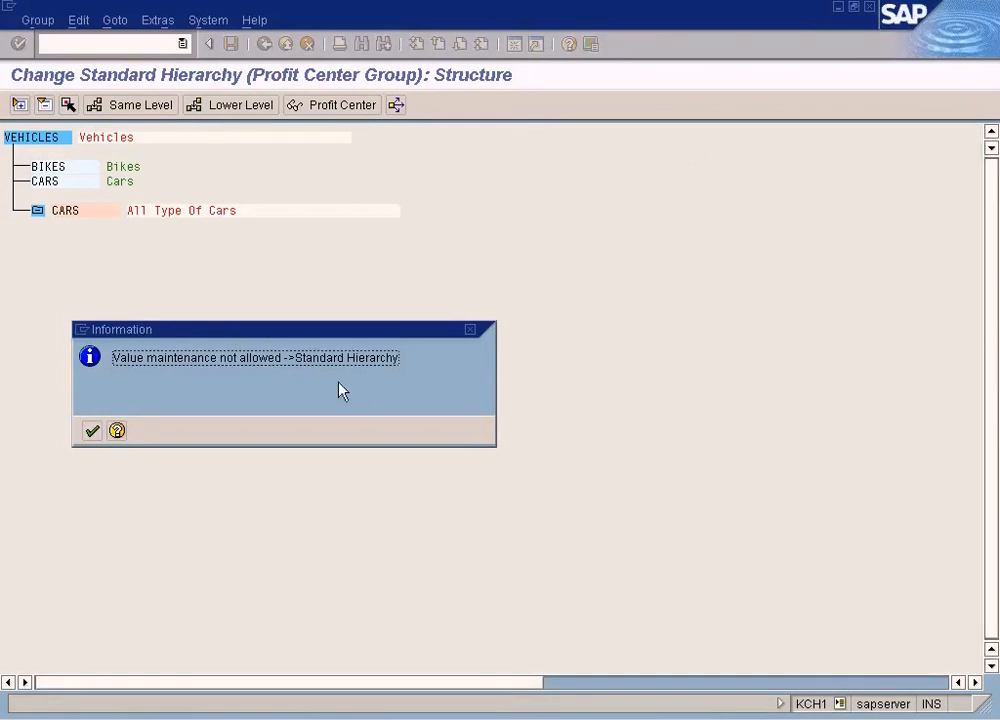
click(92, 430)
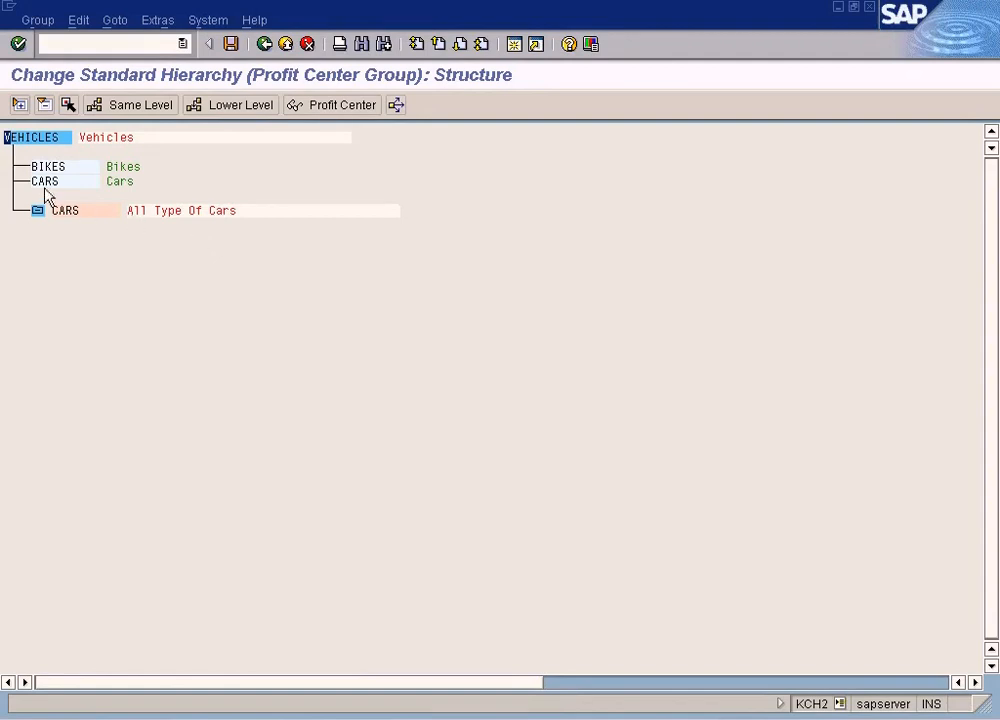
click(67, 105)
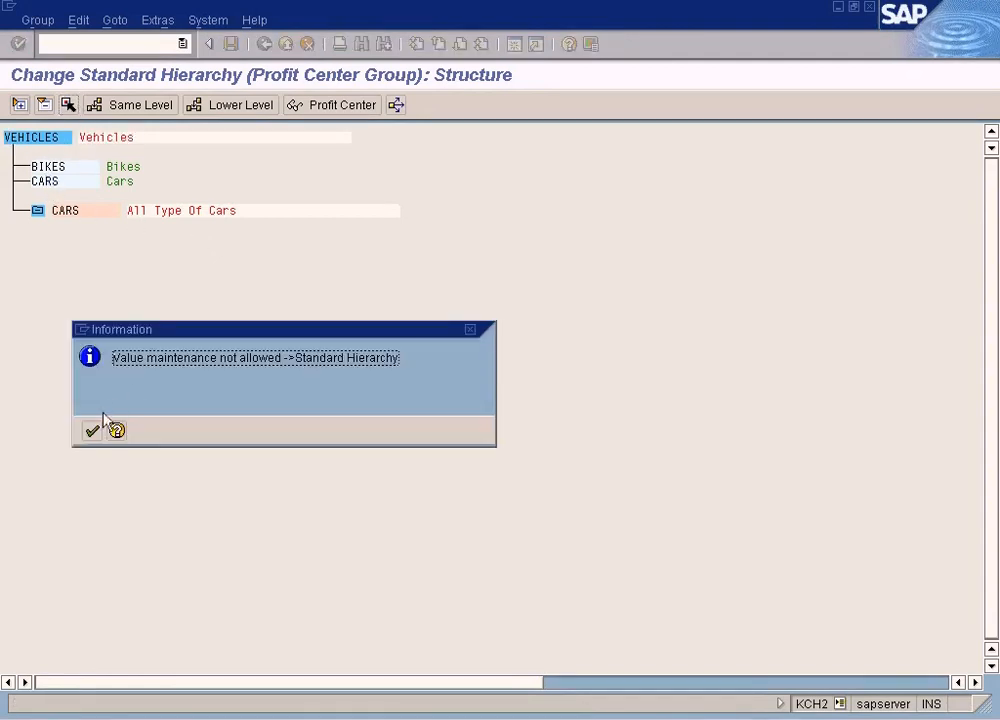
click(94, 431)
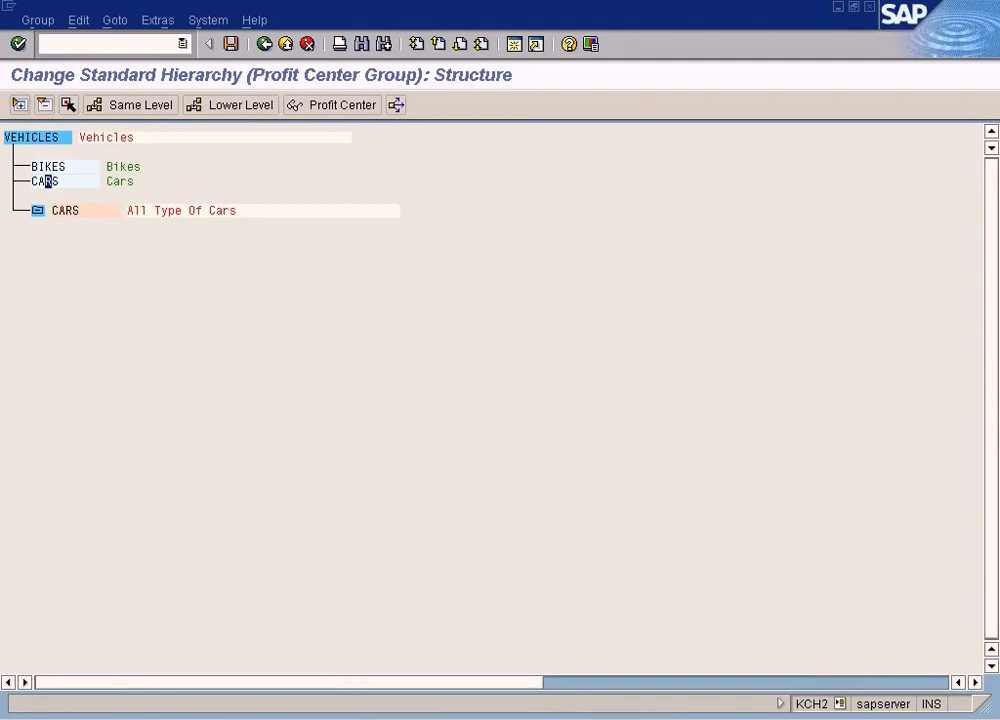
Switch to the cost center group hierarchy window, select cost center DEPT3 and cancel the selection
click(322, 718)
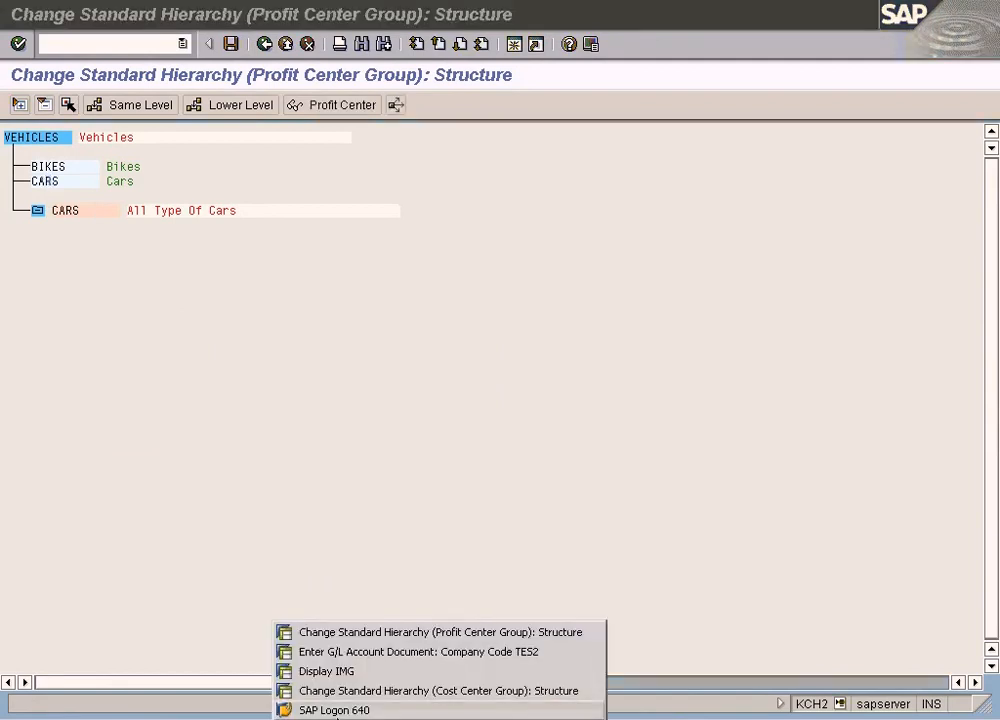
click(398, 691)
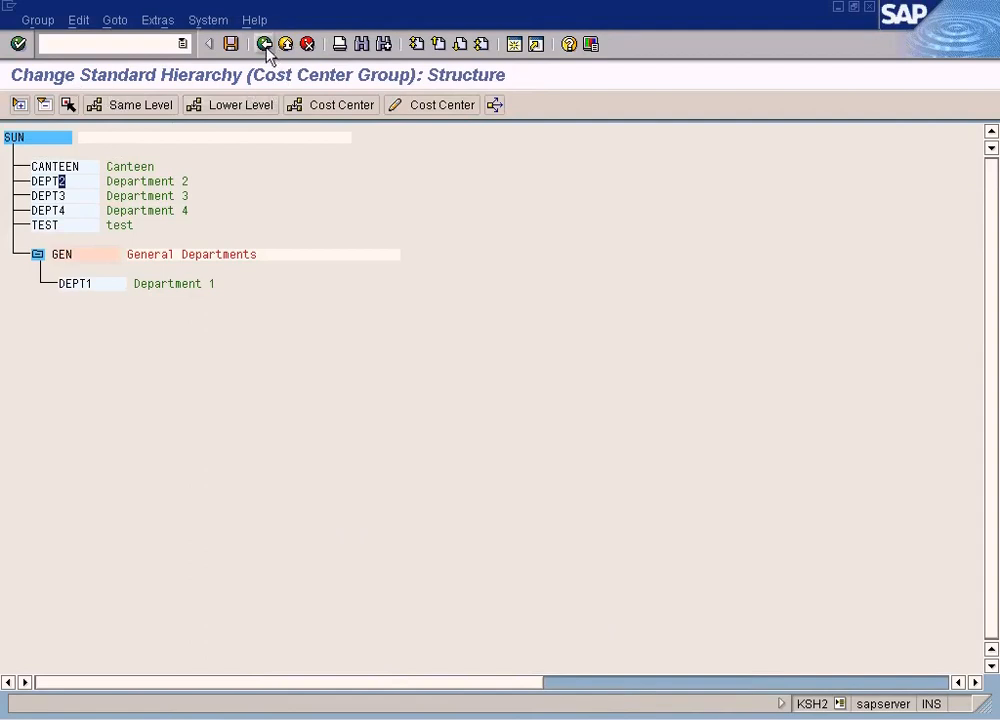
click(55, 196)
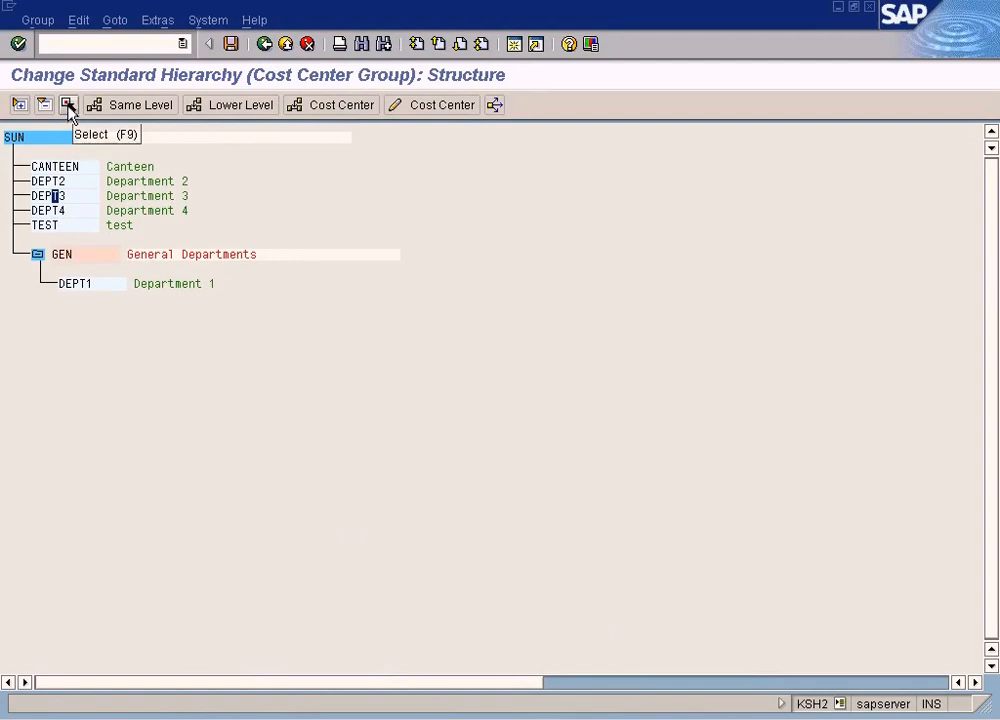
click(61, 196)
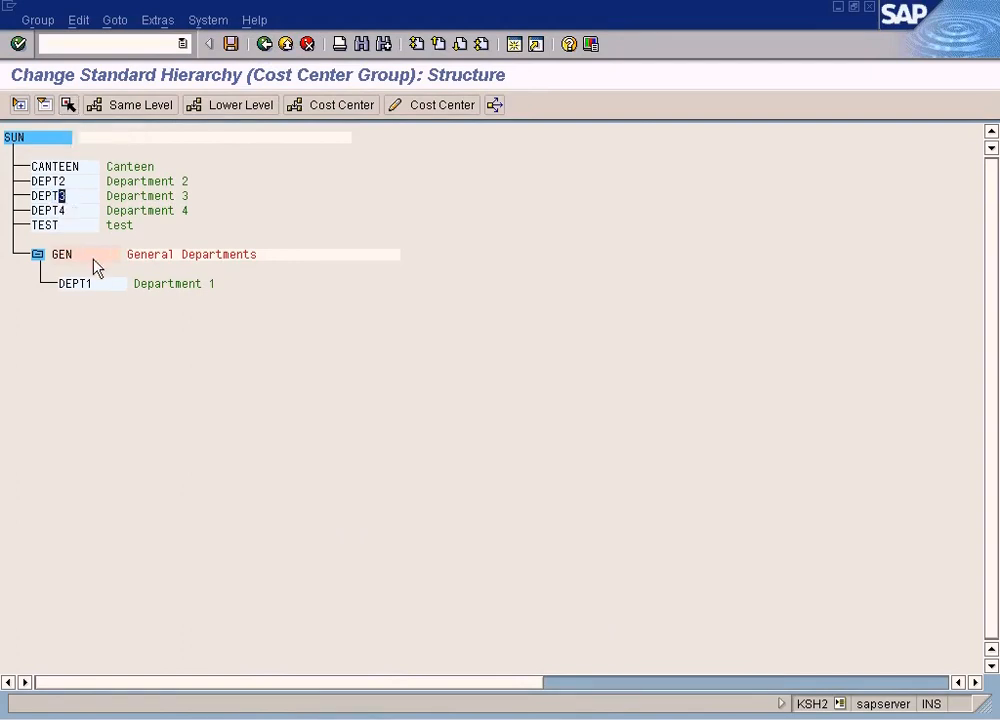
click(68, 105)
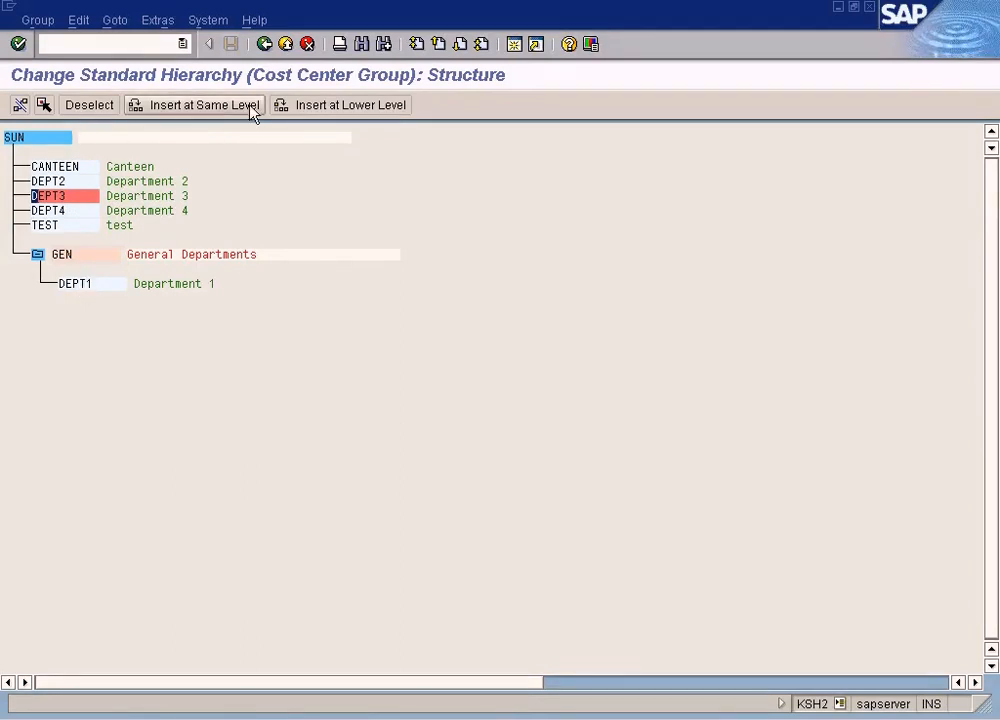
click(264, 45)
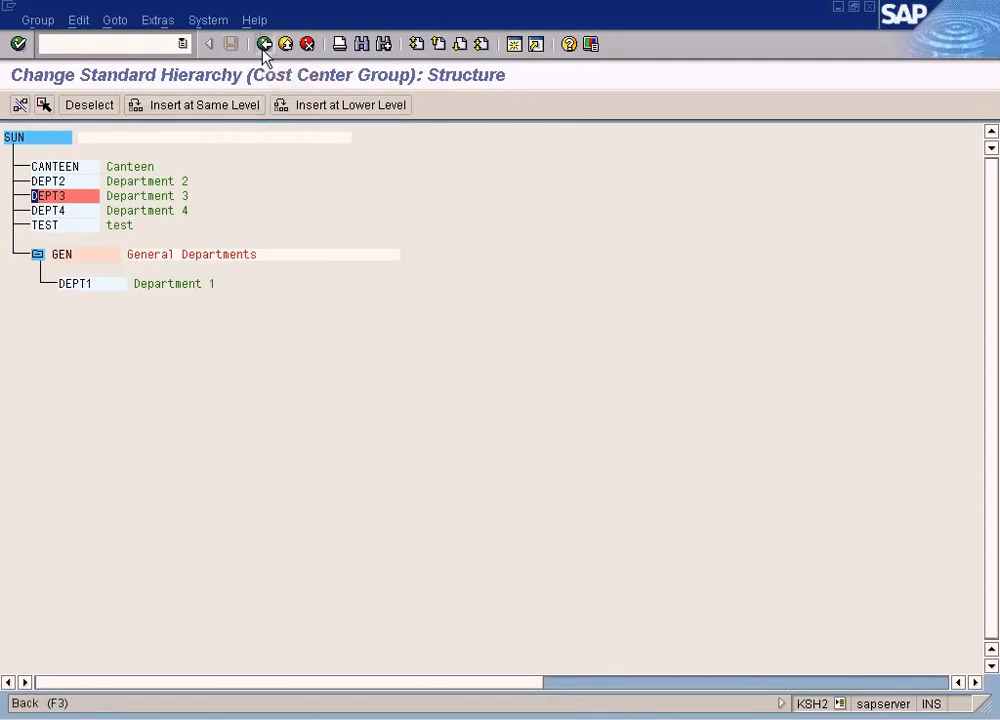
click(10, 108)
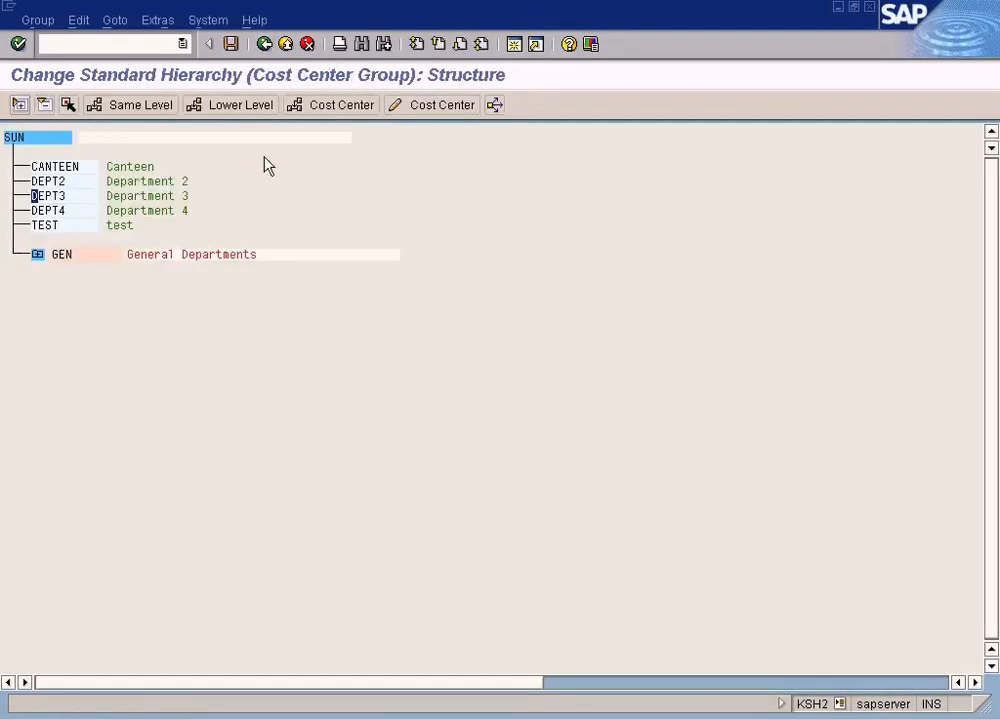
Open cost center DEPT3's master data, return to the cost center hierarchy and expand group GEN
click(38, 255)
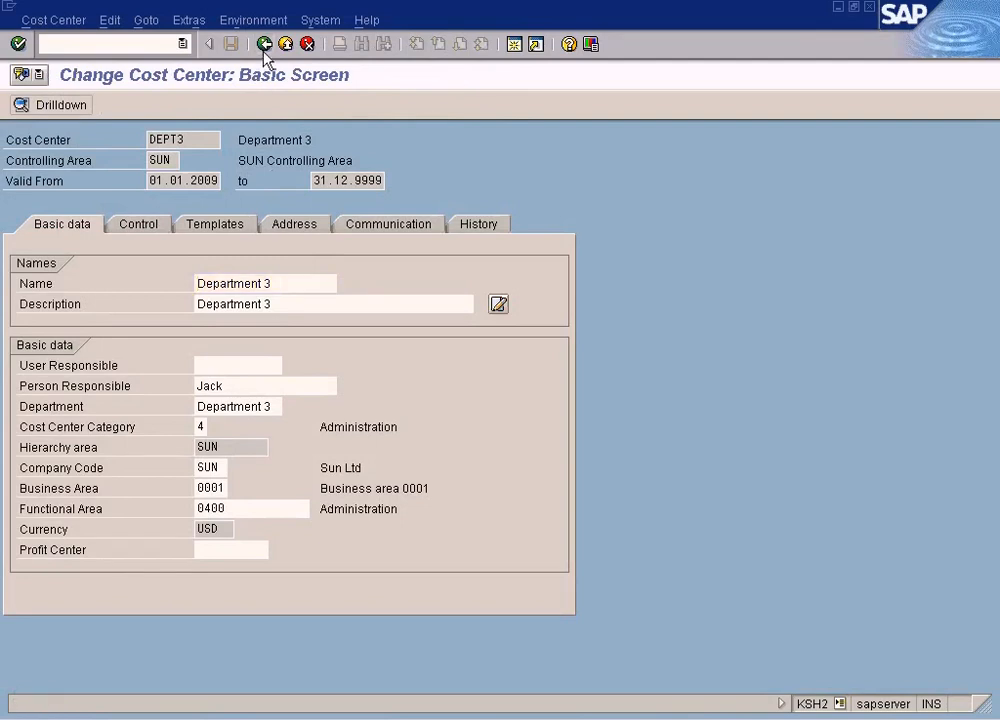
click(264, 43)
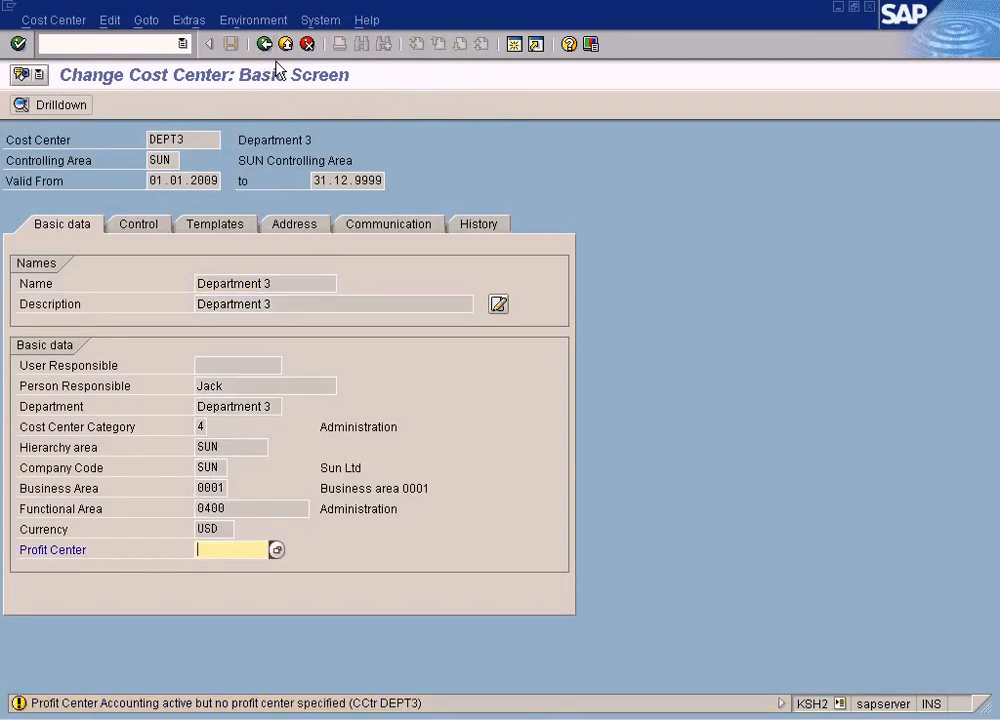
key(Return)
click(38, 255)
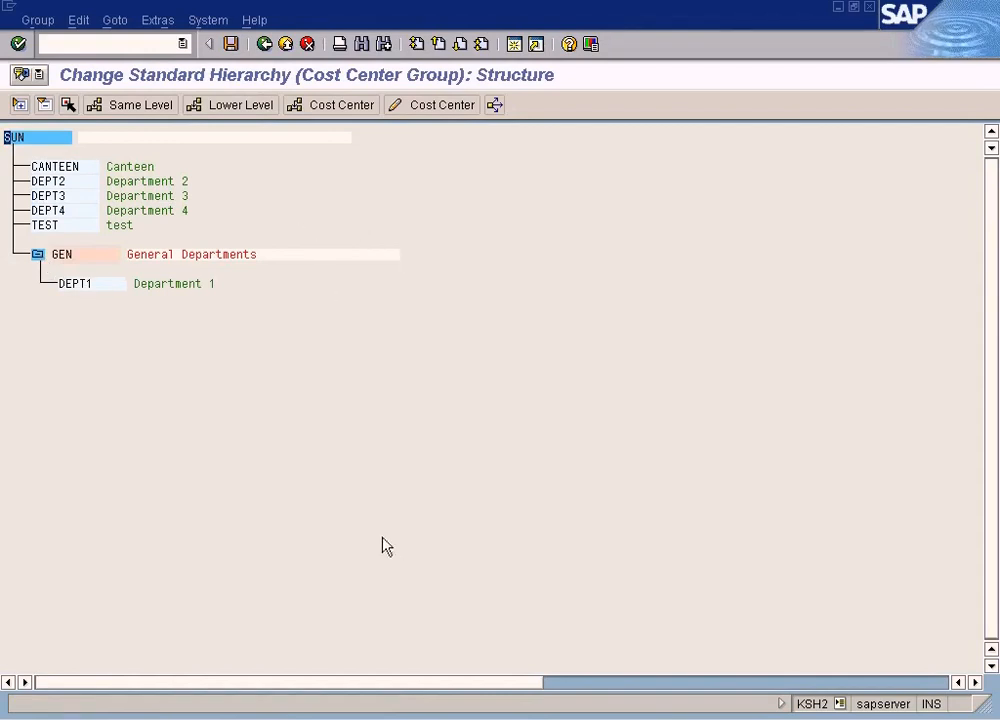
Switch to the profit center group window, leave it and open the profit center standard hierarchy for change
click(350, 716)
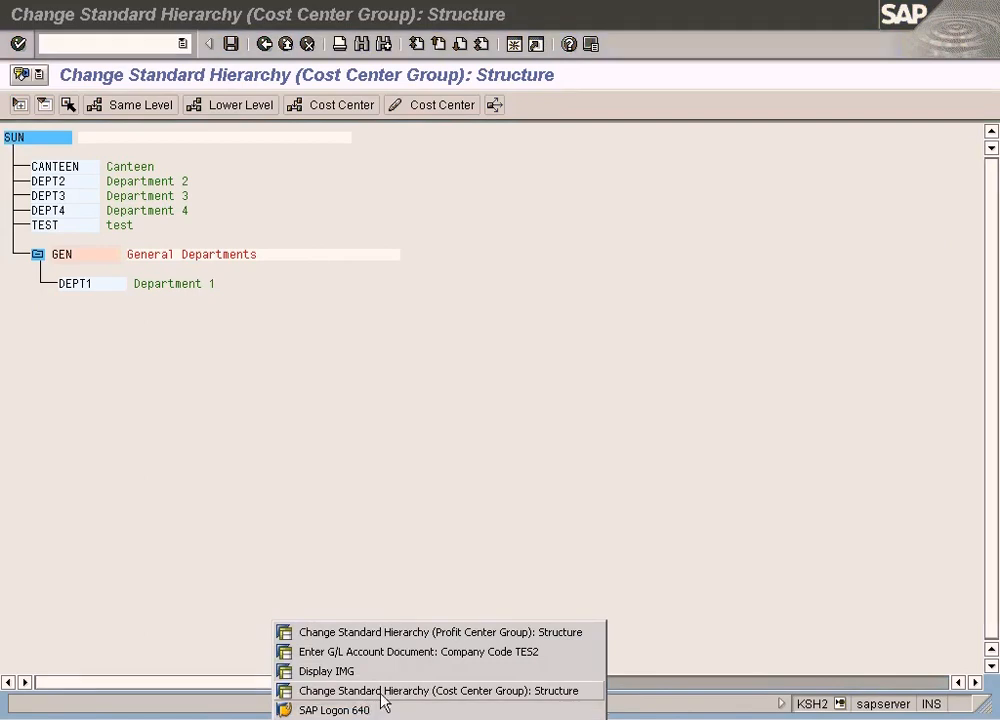
click(446, 633)
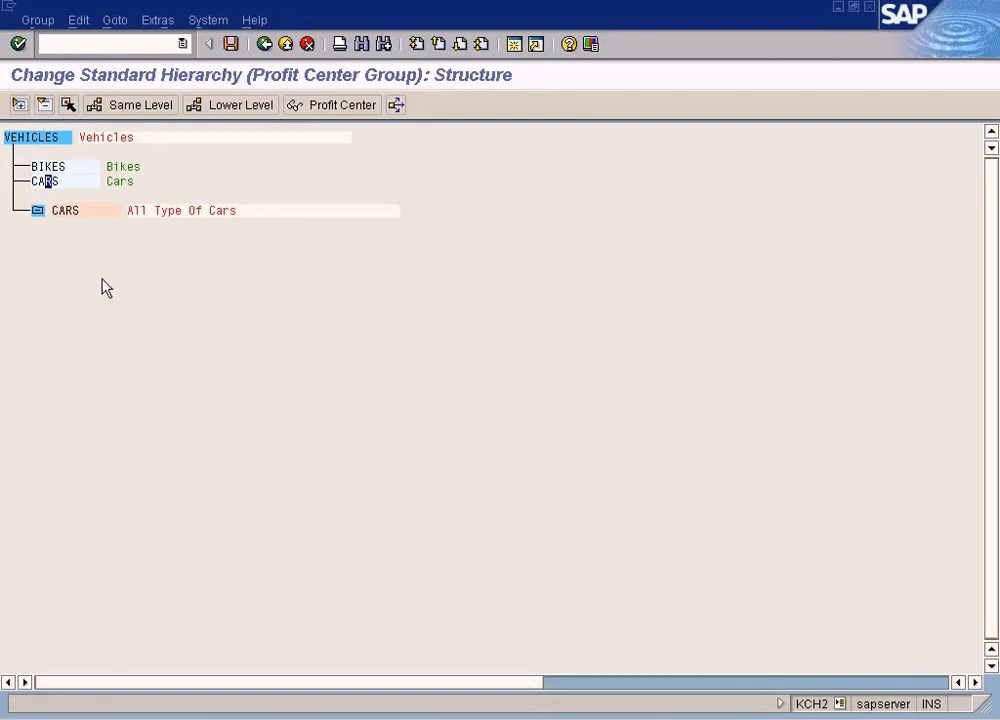
click(61, 183)
click(265, 45)
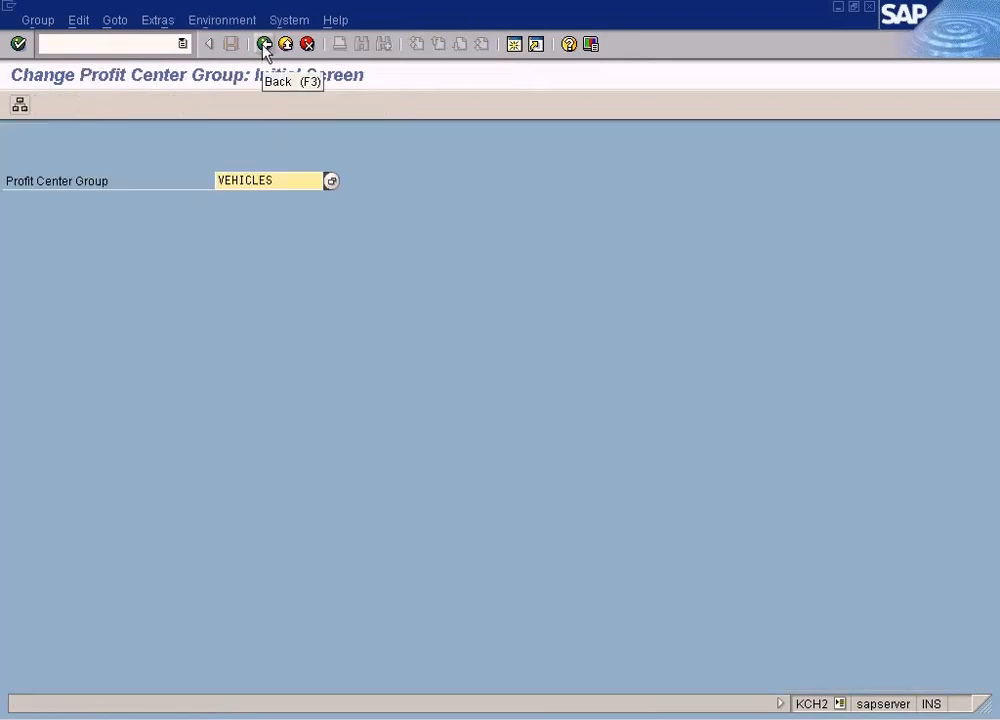
click(266, 46)
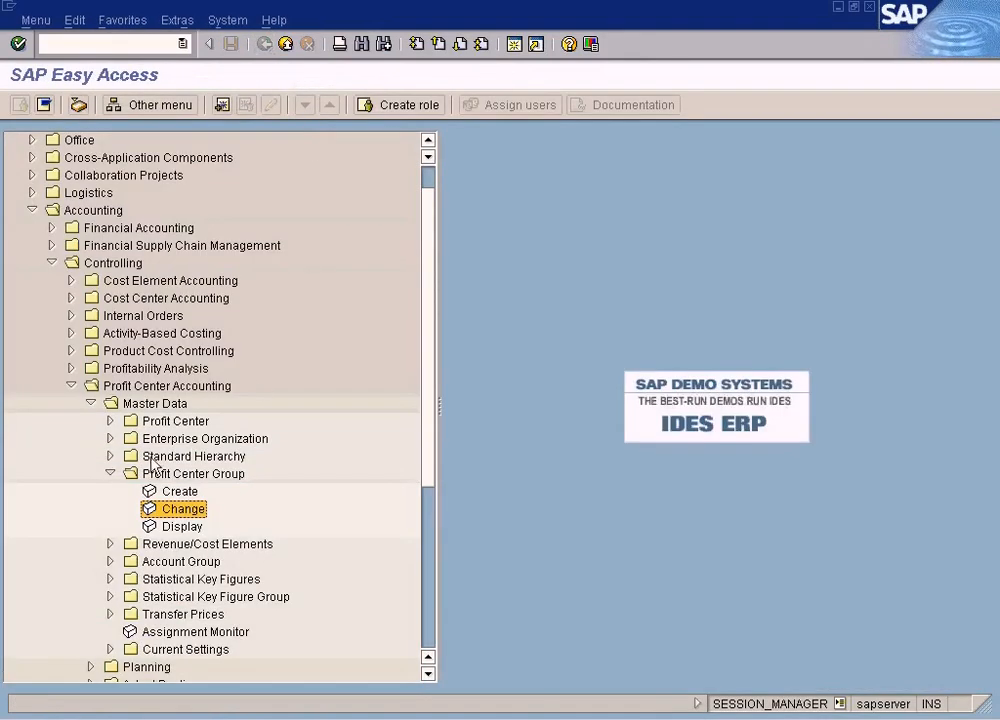
click(110, 457)
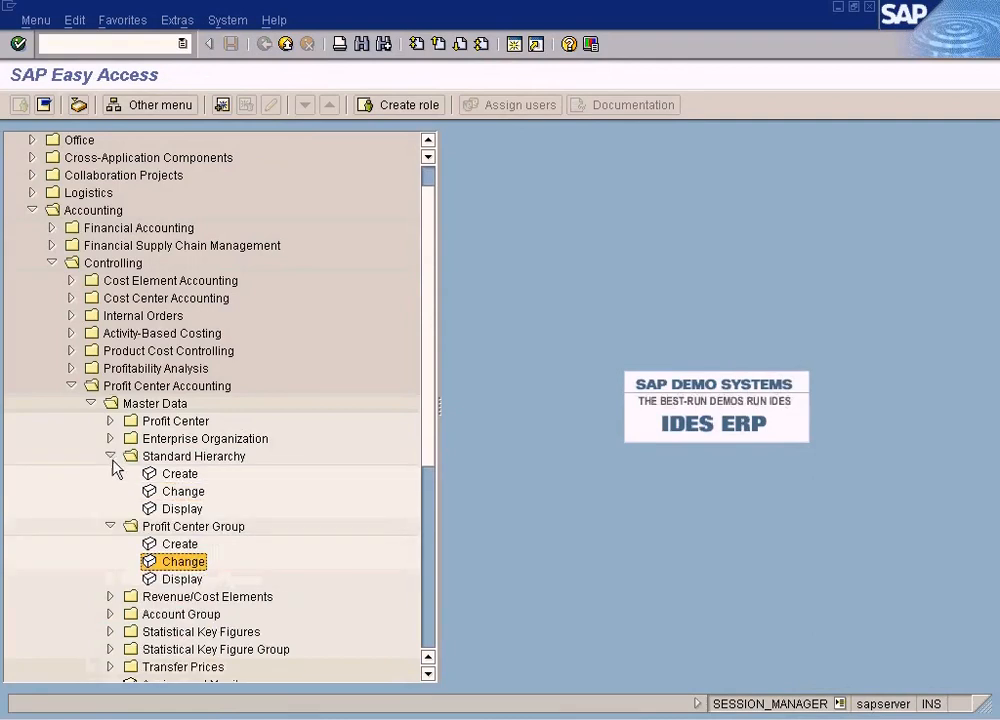
click(178, 455)
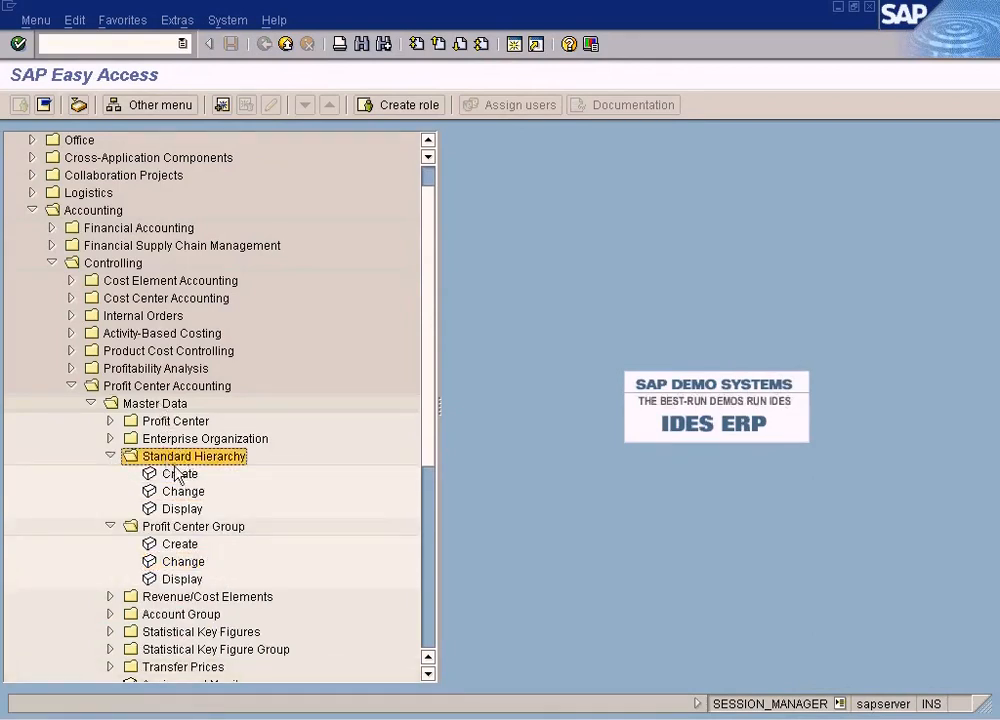
click(182, 491)
double_click(182, 491)
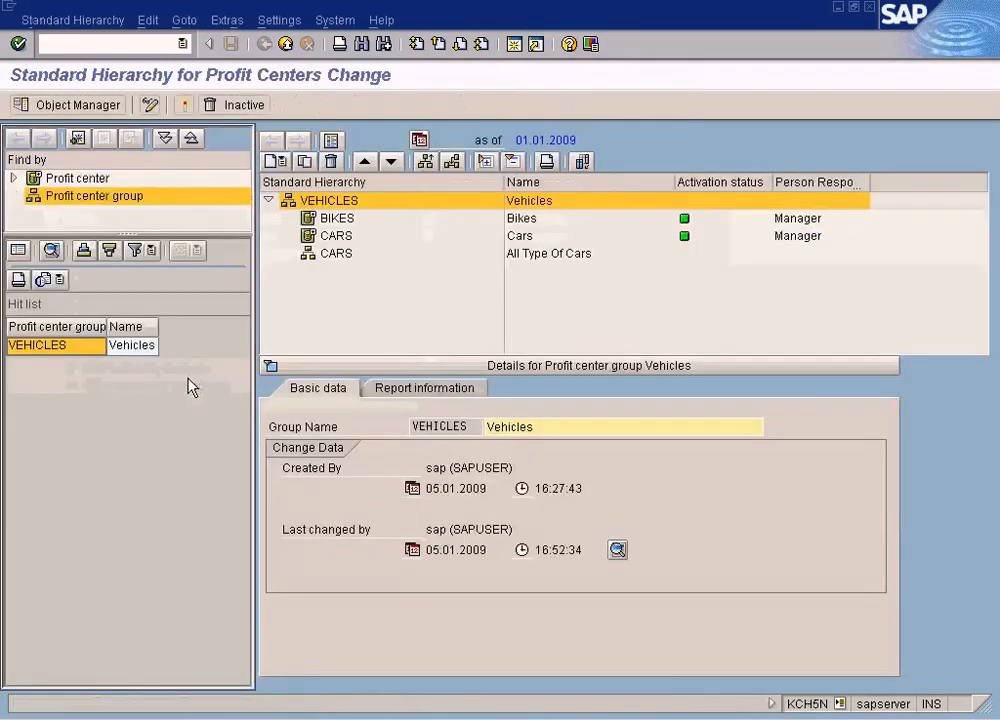
Move profit center CARS into group CARS within the VEHICLES hierarchy
click(345, 217)
click(344, 237)
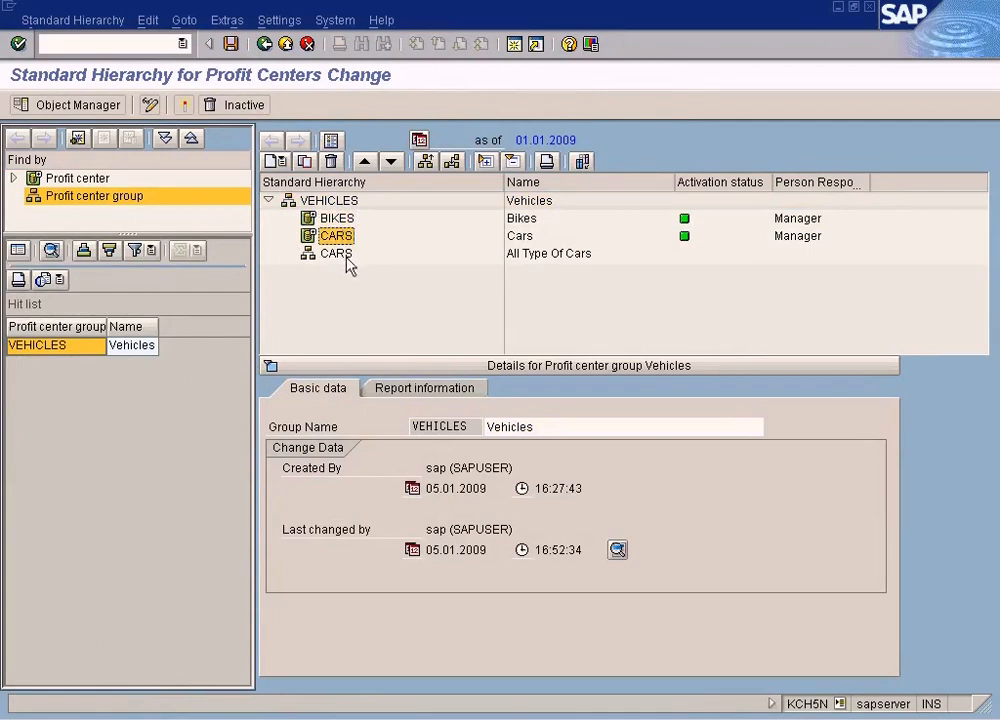
click(347, 258)
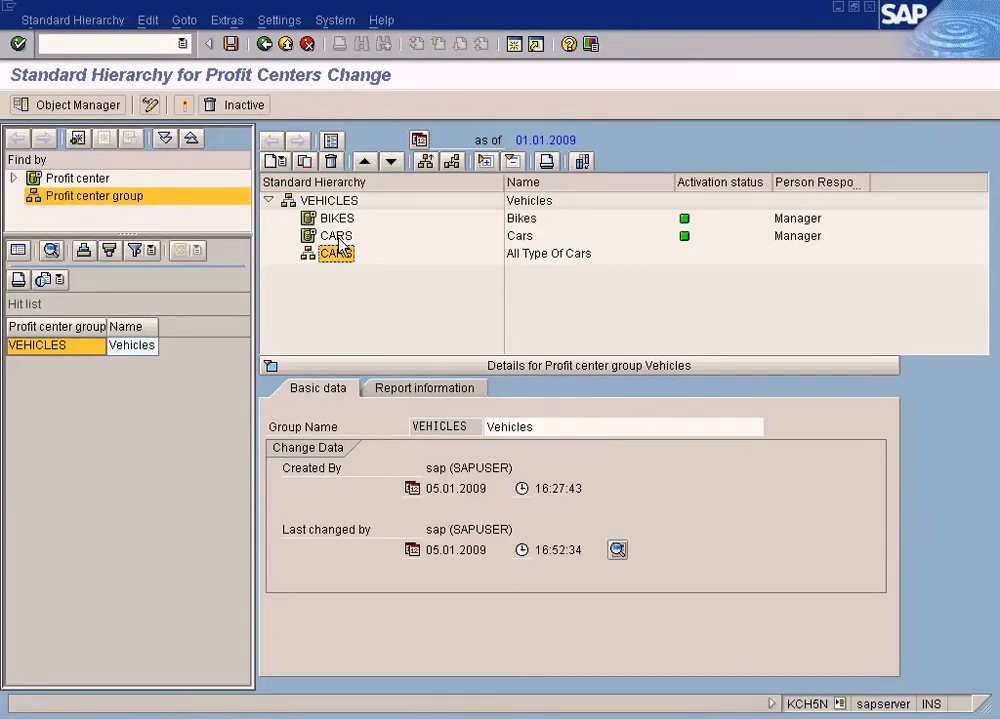
click(338, 237)
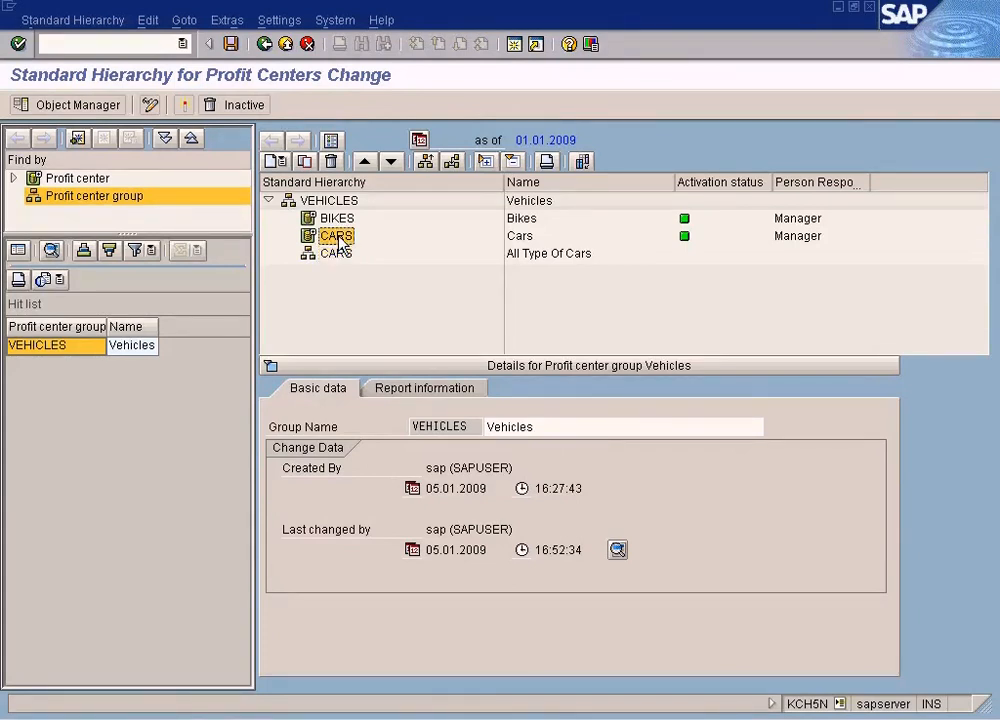
drag(343, 243, 346, 256)
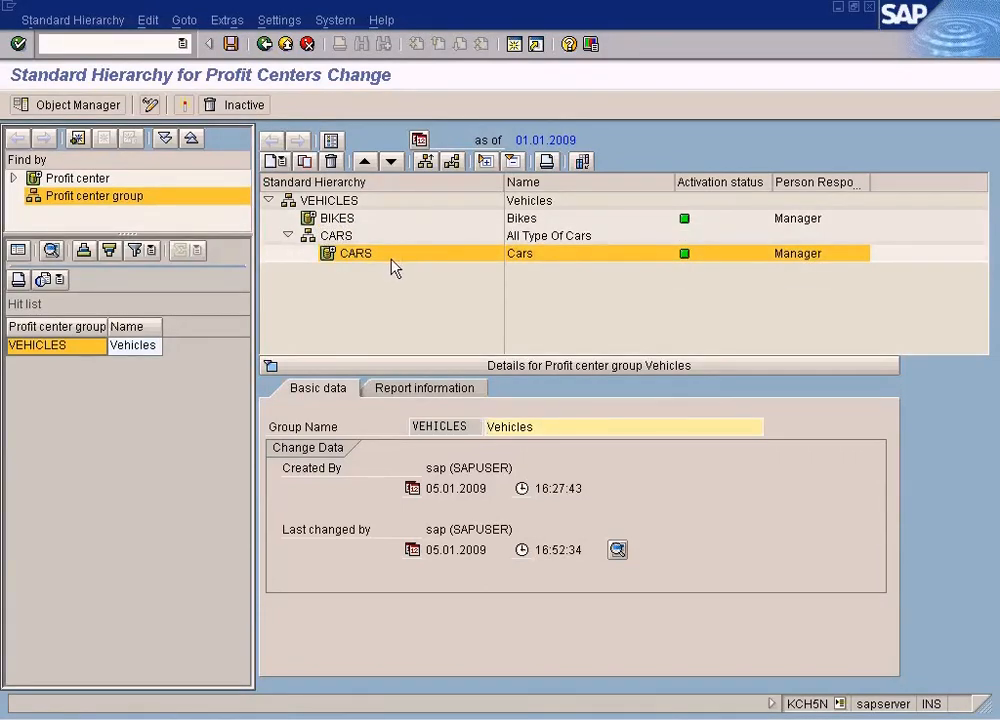
Create lower-level group BIKES with description All Type Of Bikes under VEHICLES and save
click(335, 221)
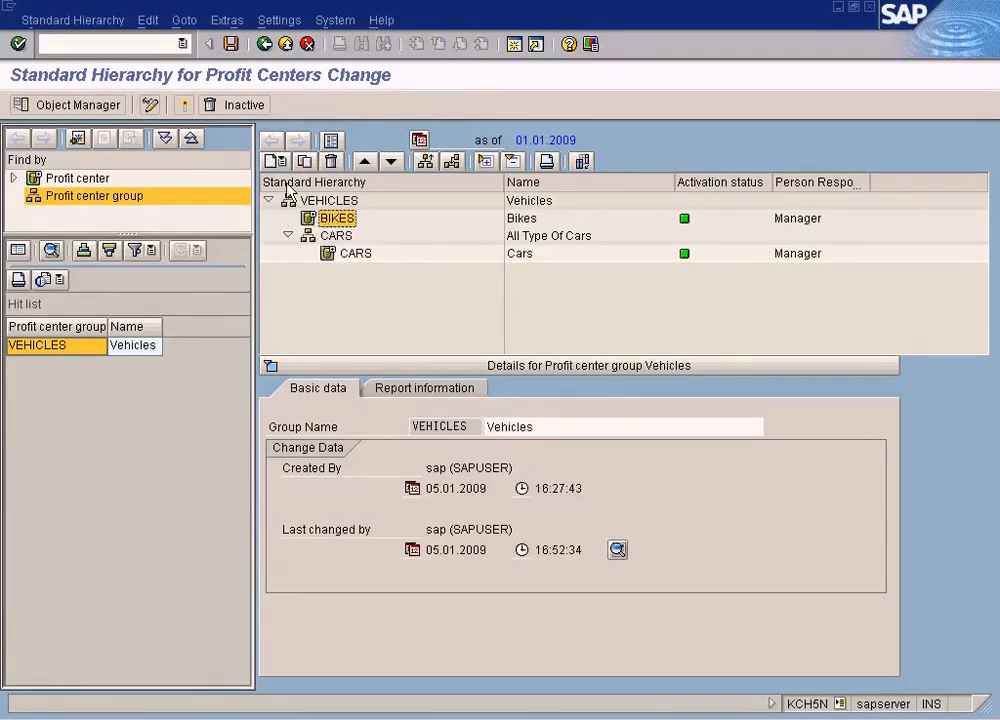
click(296, 193)
click(280, 163)
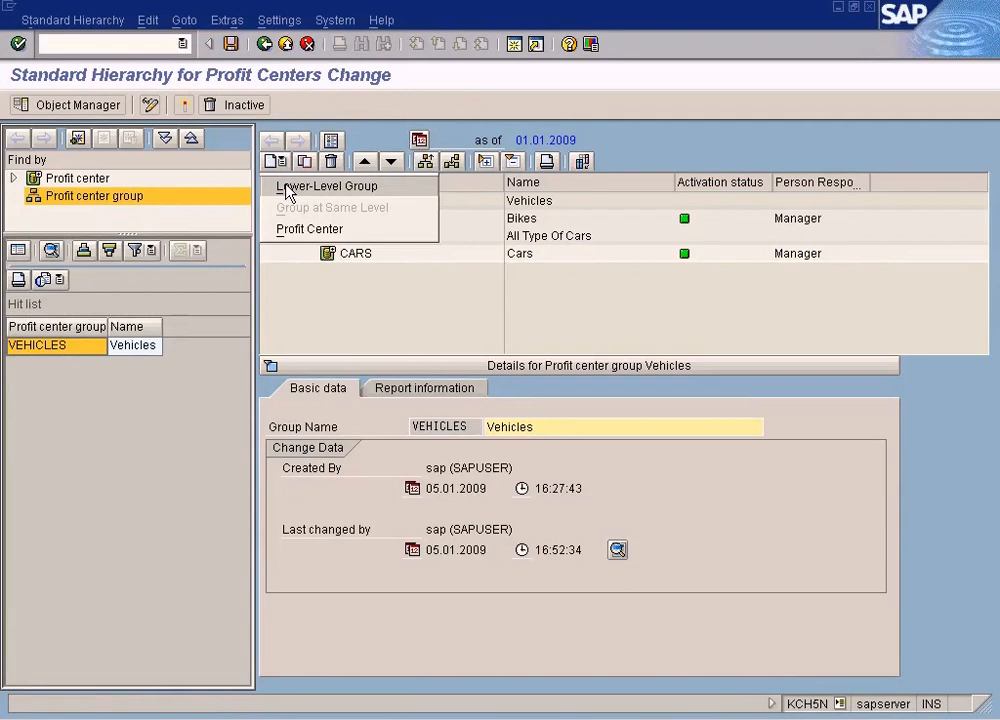
click(288, 187)
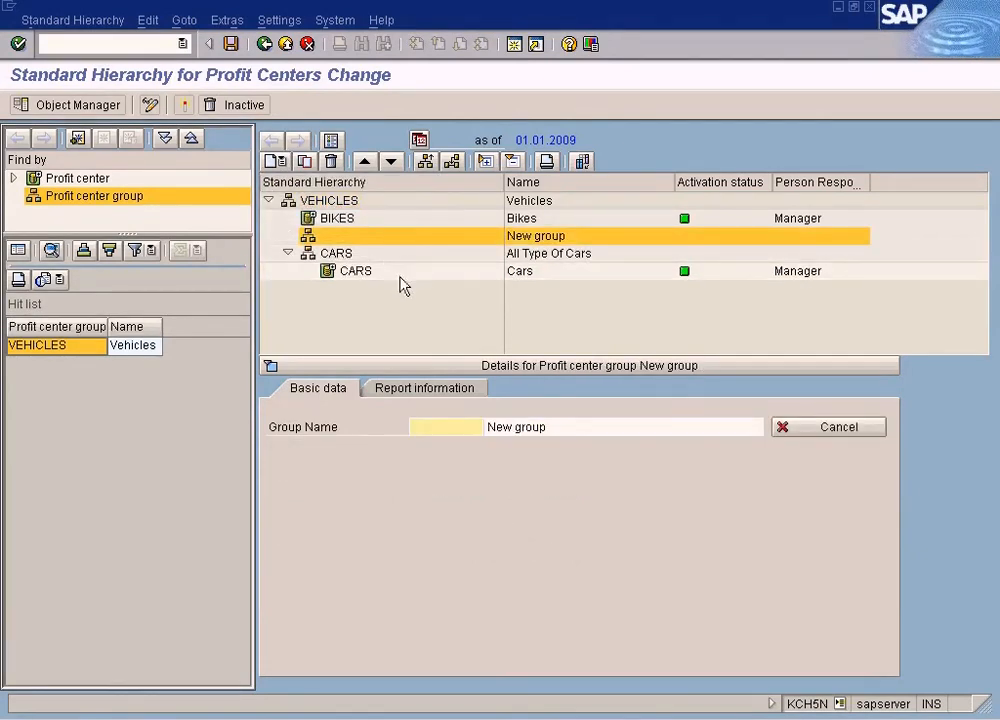
text(Bikes)
key(Tab)
text(All Type Of Bikes)
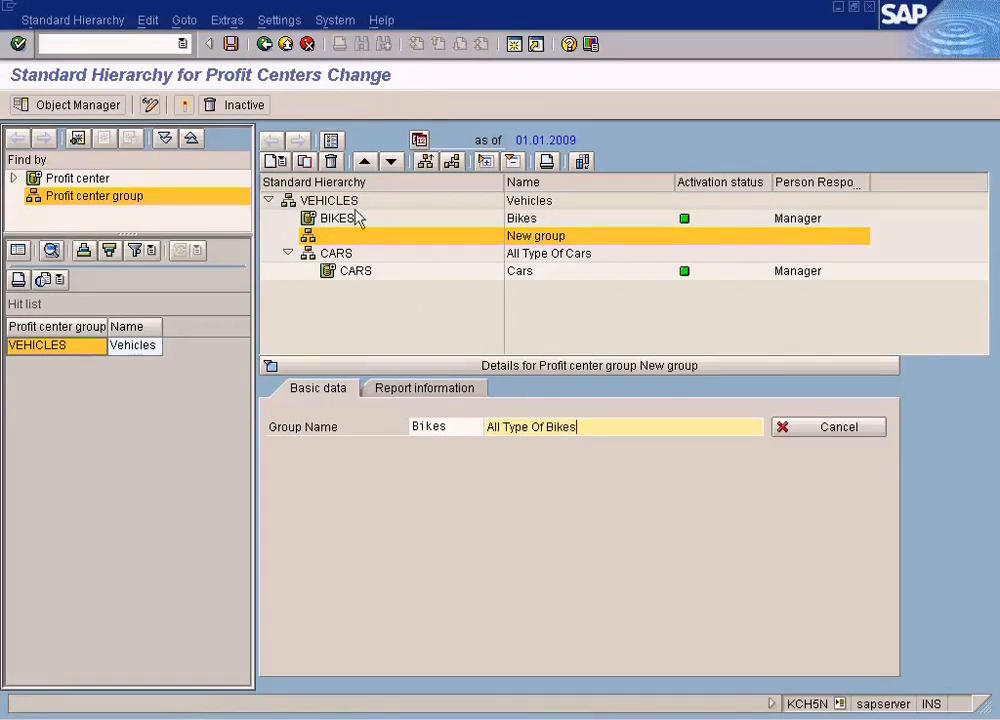
click(231, 43)
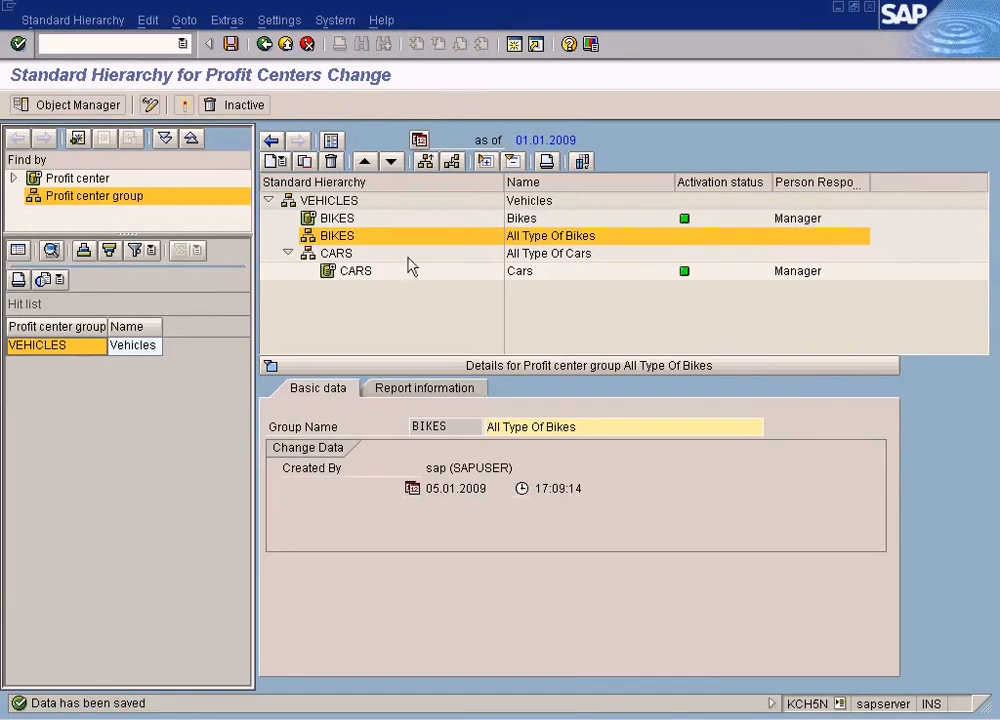
Move profit center BIKES into group BIKES and save the hierarchy
mouse_move(346, 234)
mouse_down()
mouse_move(335, 216)
mouse_move(360, 218)
mouse_move(364, 241)
mouse_move(353, 250)
mouse_move(355, 240)
mouse_up()
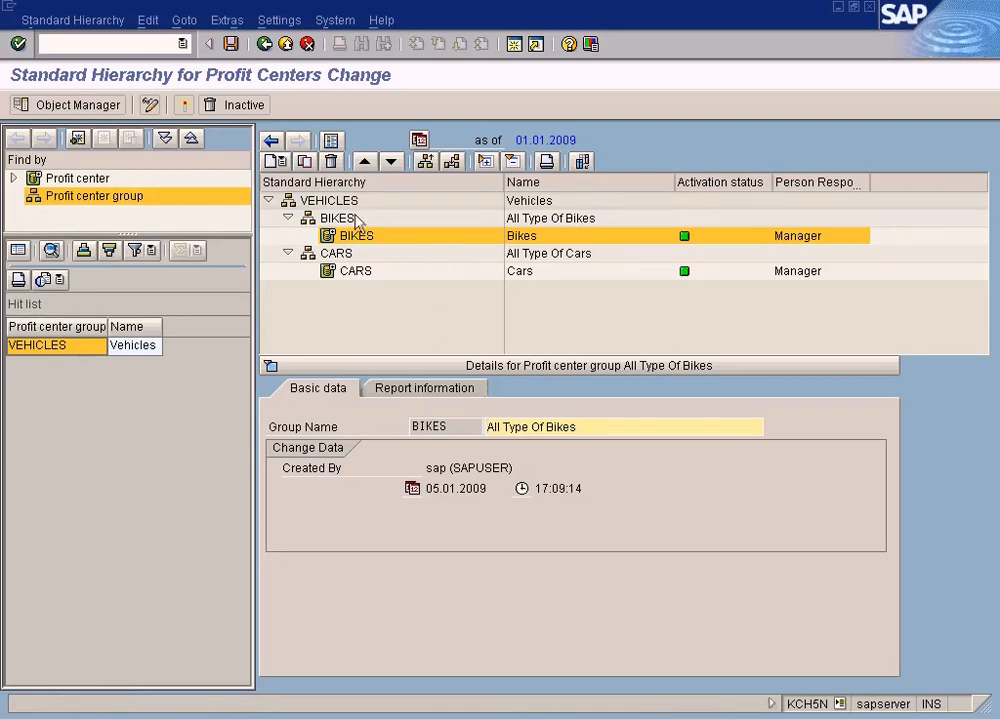
click(340, 202)
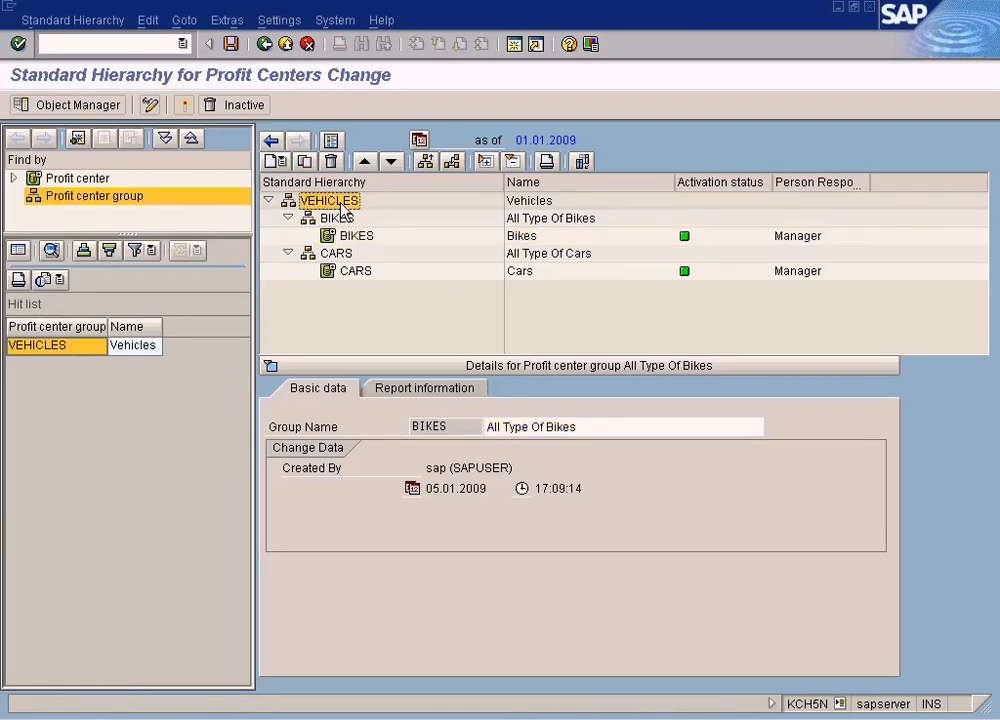
click(338, 218)
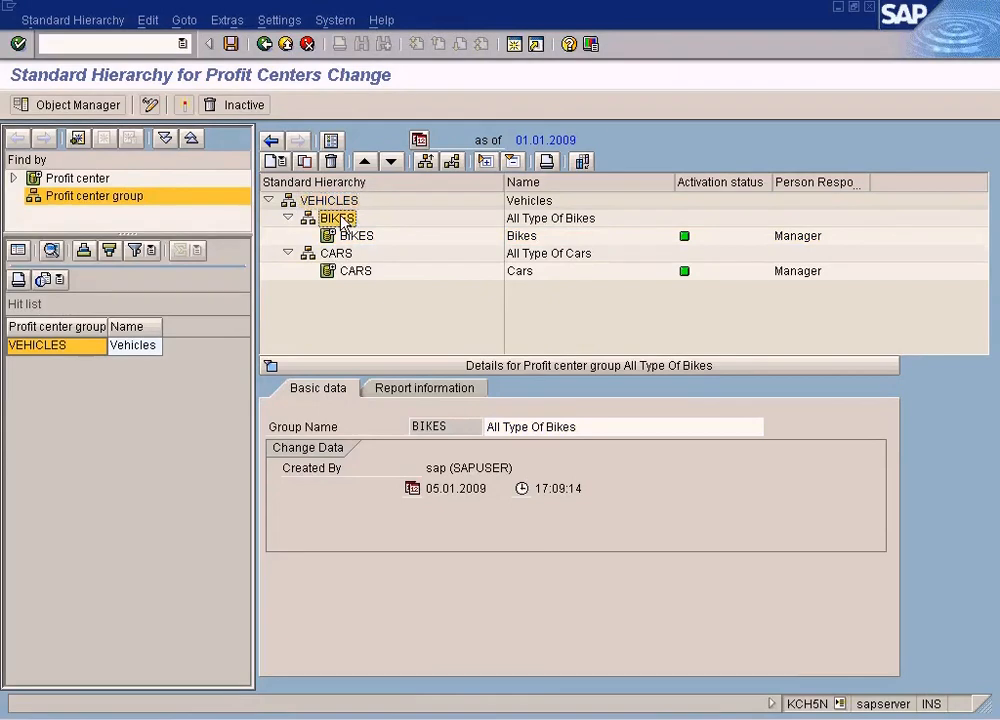
click(356, 236)
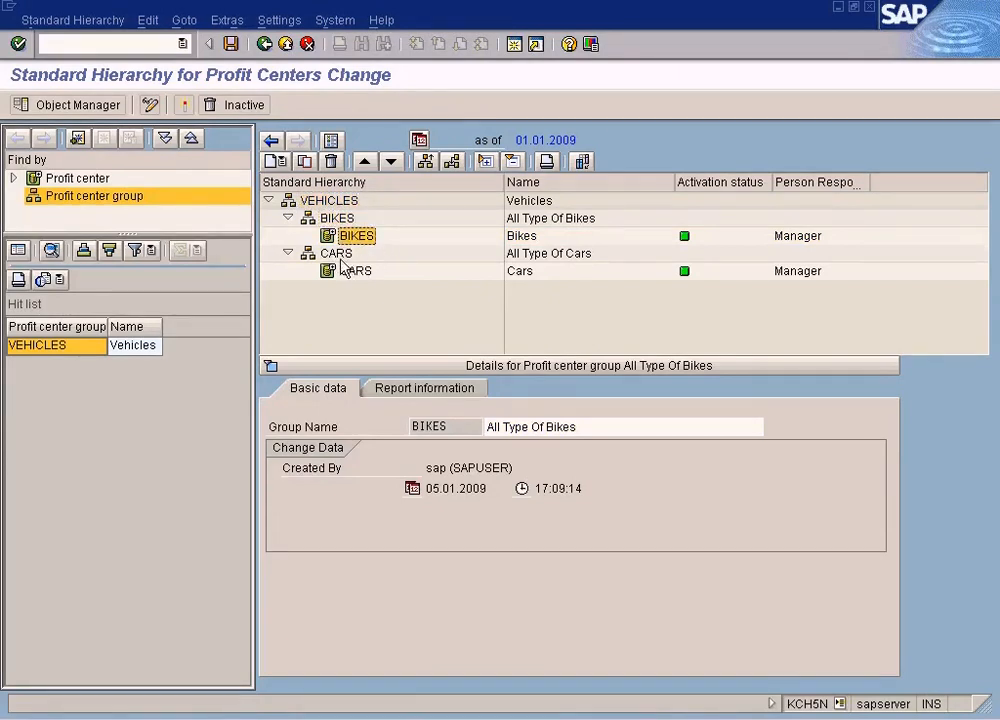
key(Down)
click(358, 272)
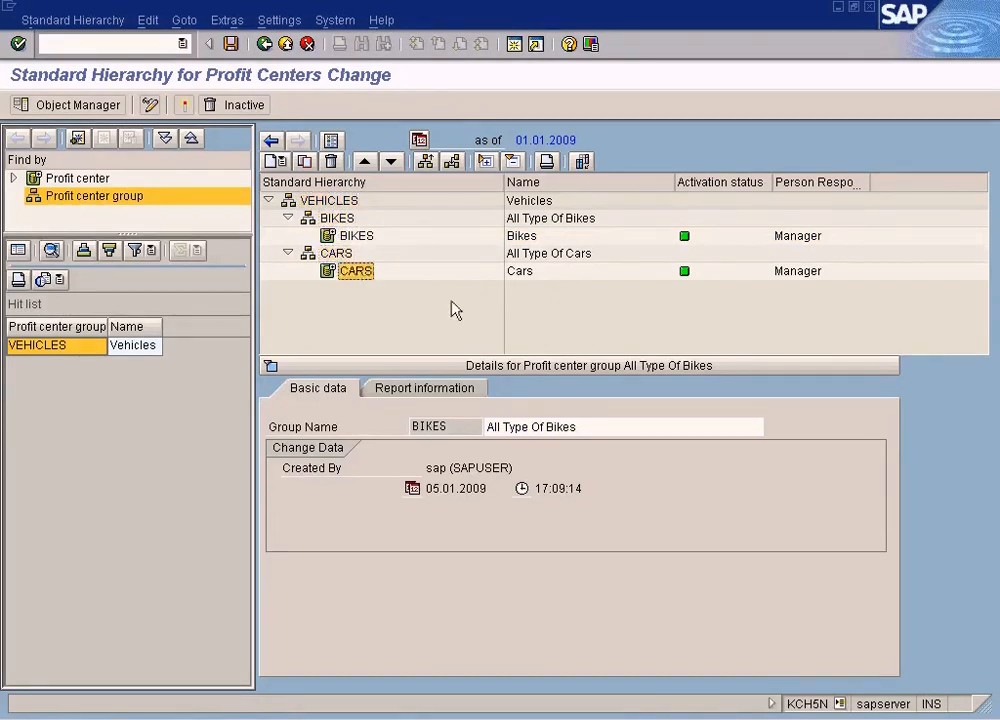
click(230, 44)
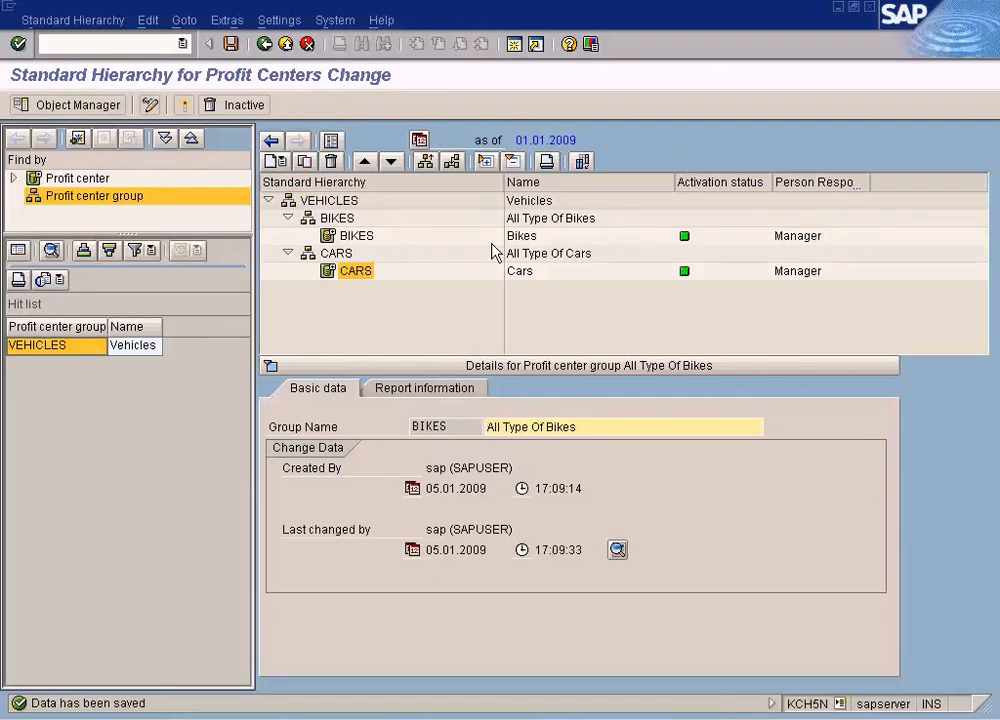
Review the groups and profit centers in the VEHICLES hierarchy
click(350, 236)
click(341, 219)
click(343, 202)
click(343, 219)
click(346, 237)
click(347, 254)
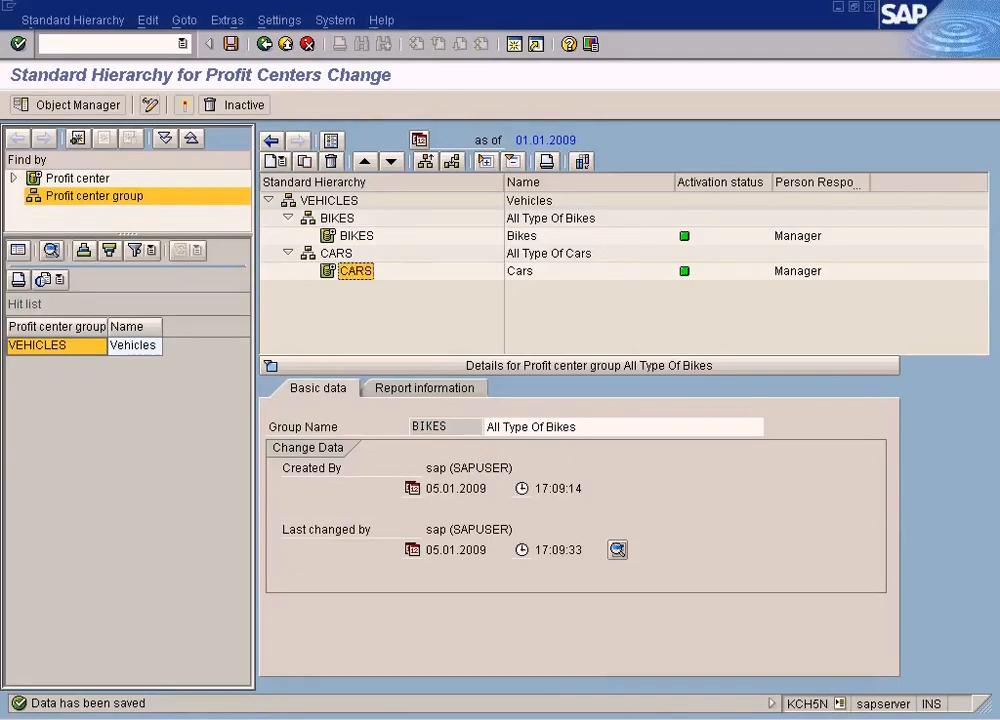
Switch between Paint's profit center concepts diagram and the SAP hierarchy window to compare them
click(612, 719)
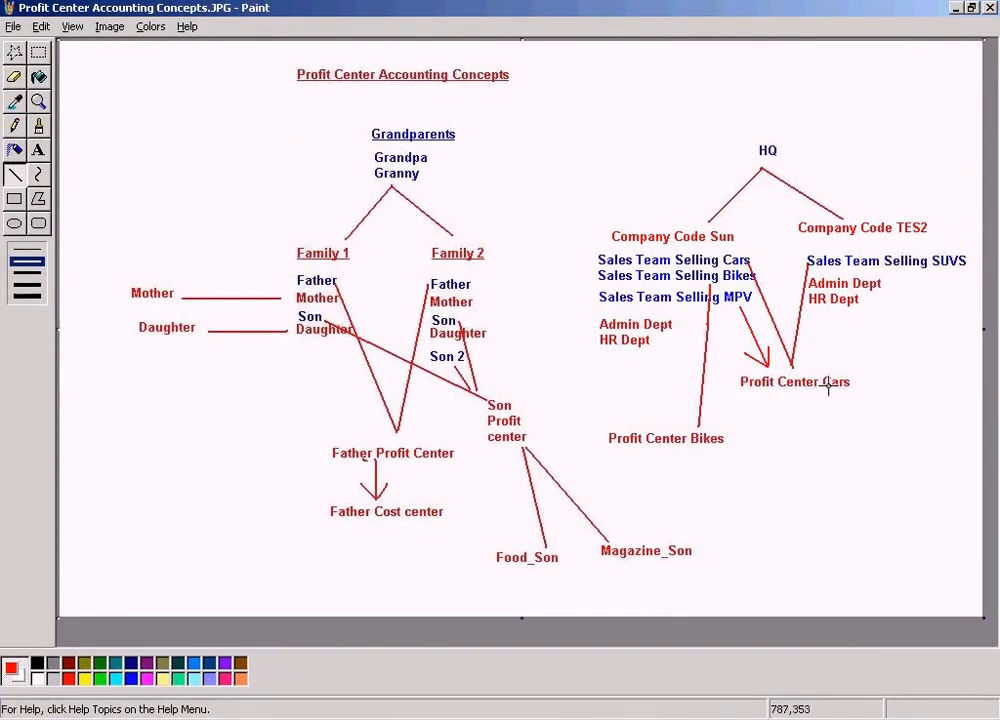
click(420, 711)
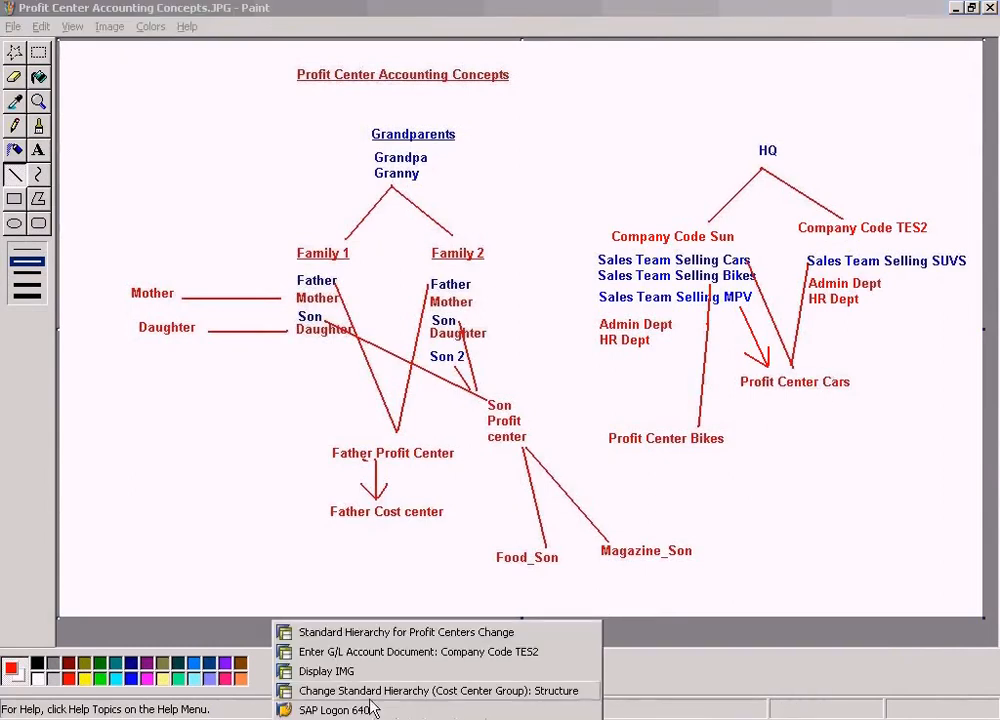
click(353, 634)
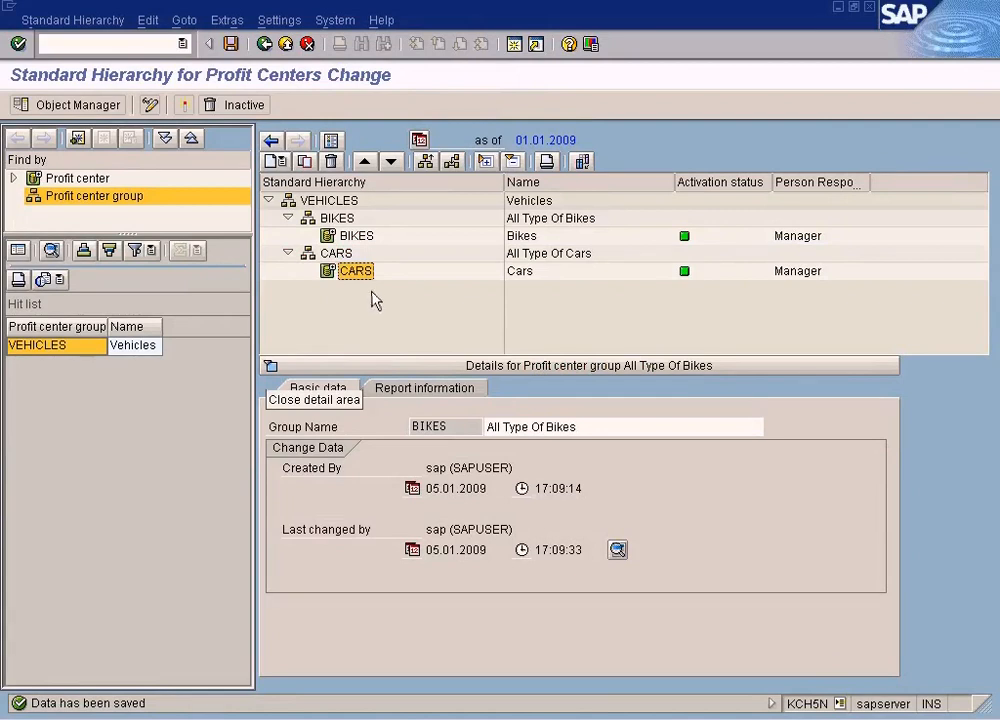
click(652, 711)
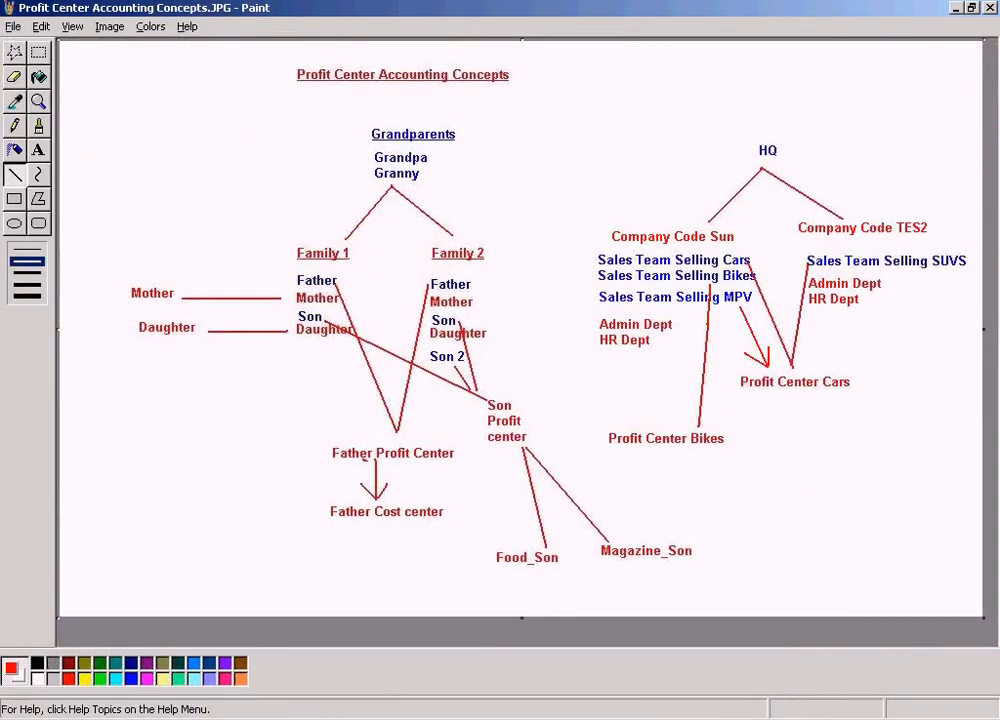
click(346, 712)
click(346, 651)
click(348, 712)
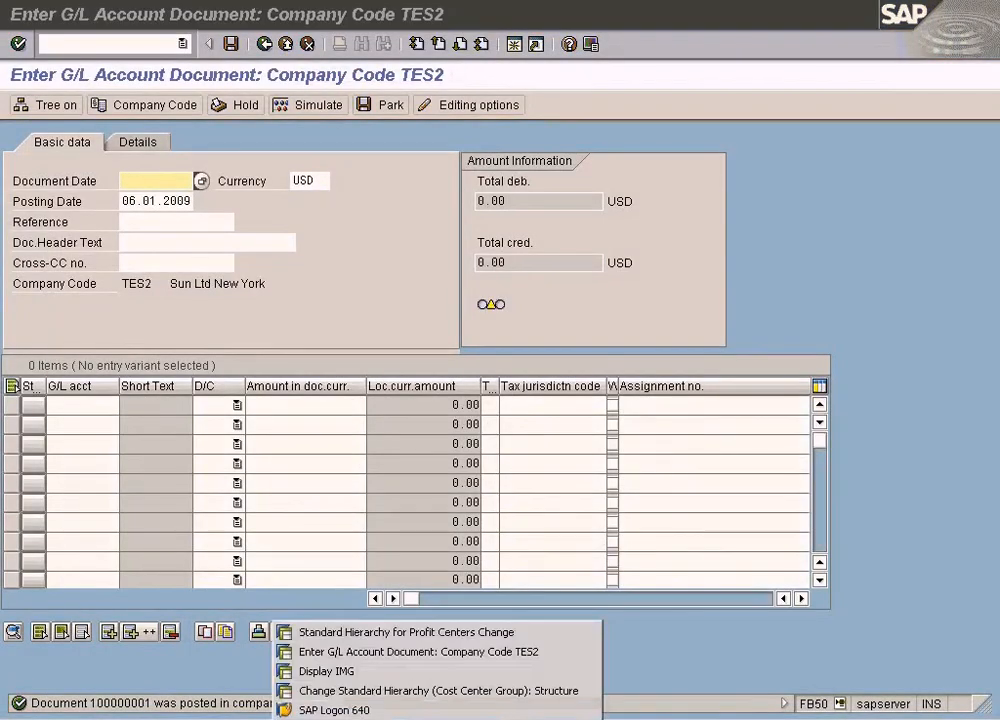
click(362, 631)
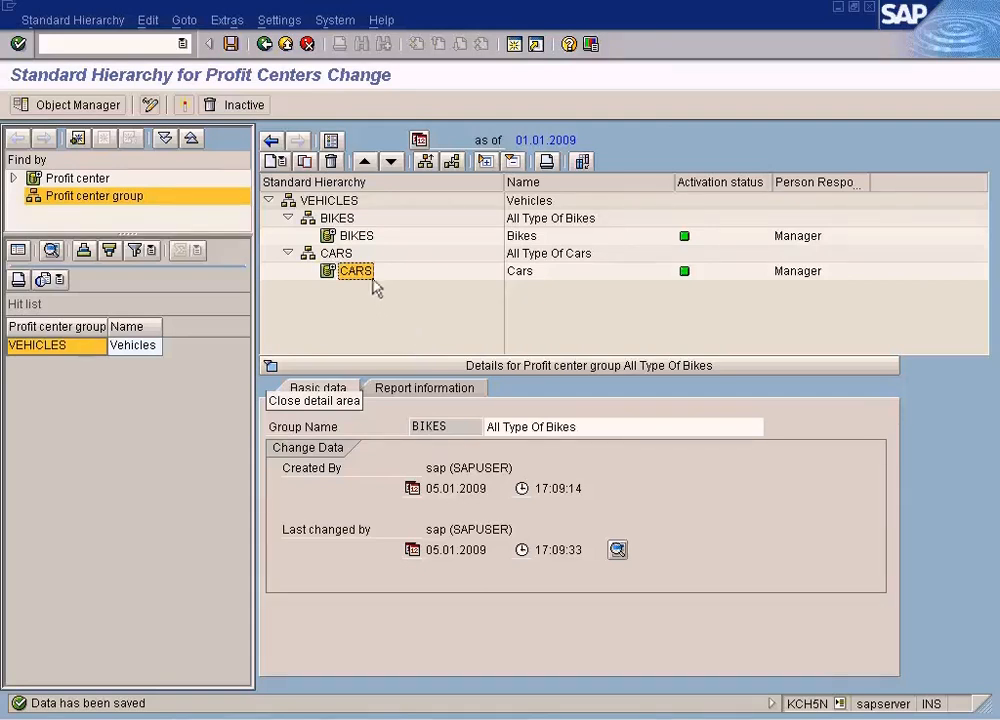
click(338, 254)
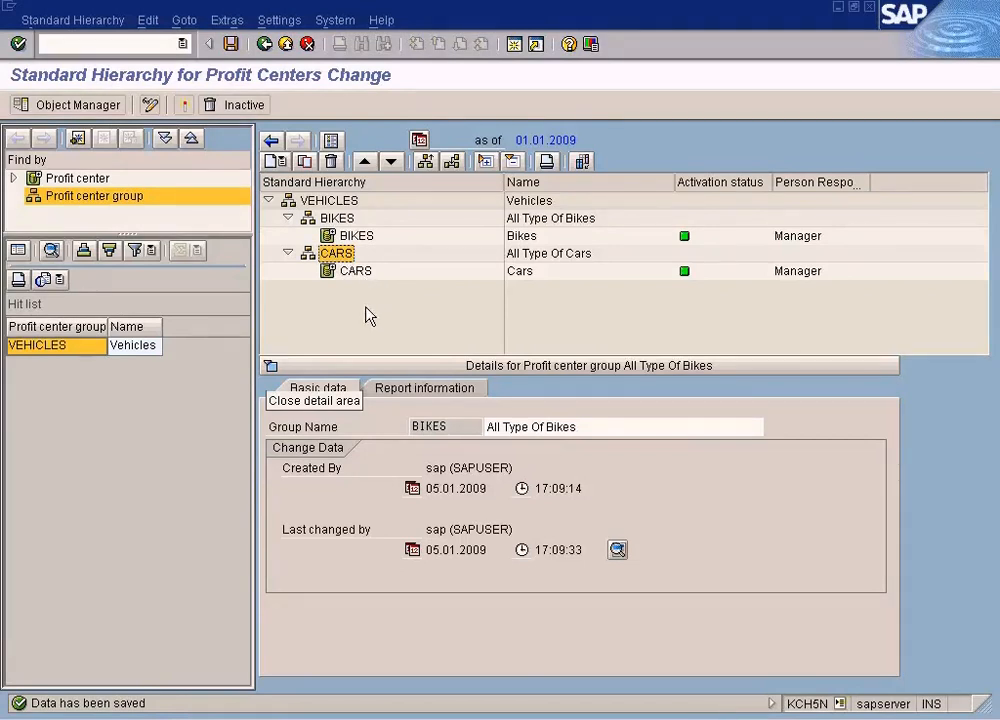
click(352, 272)
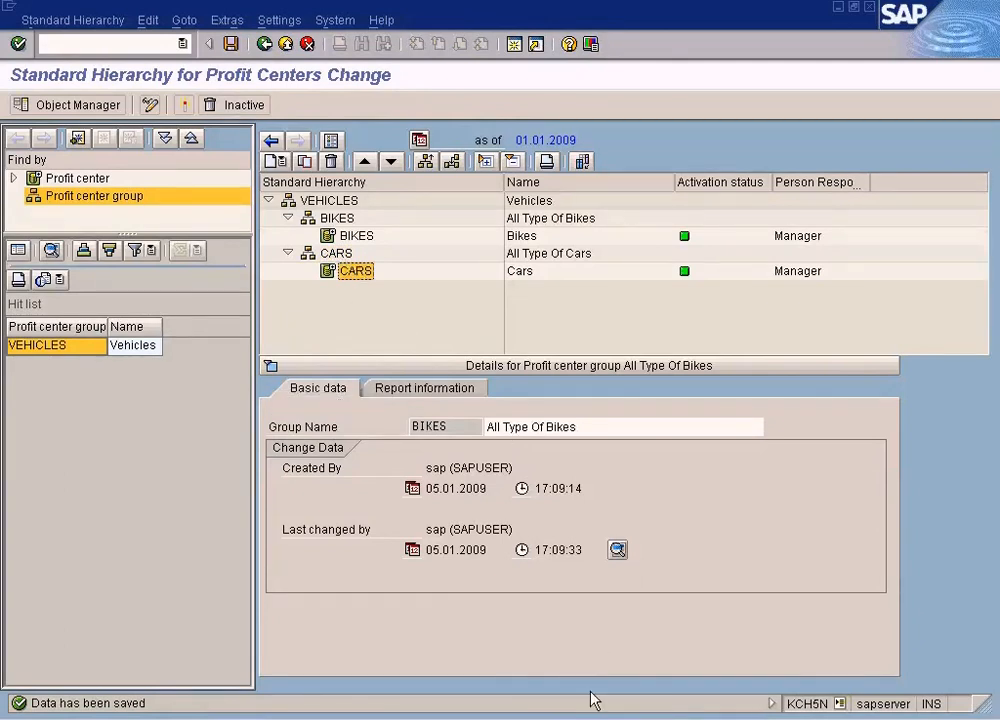
click(600, 715)
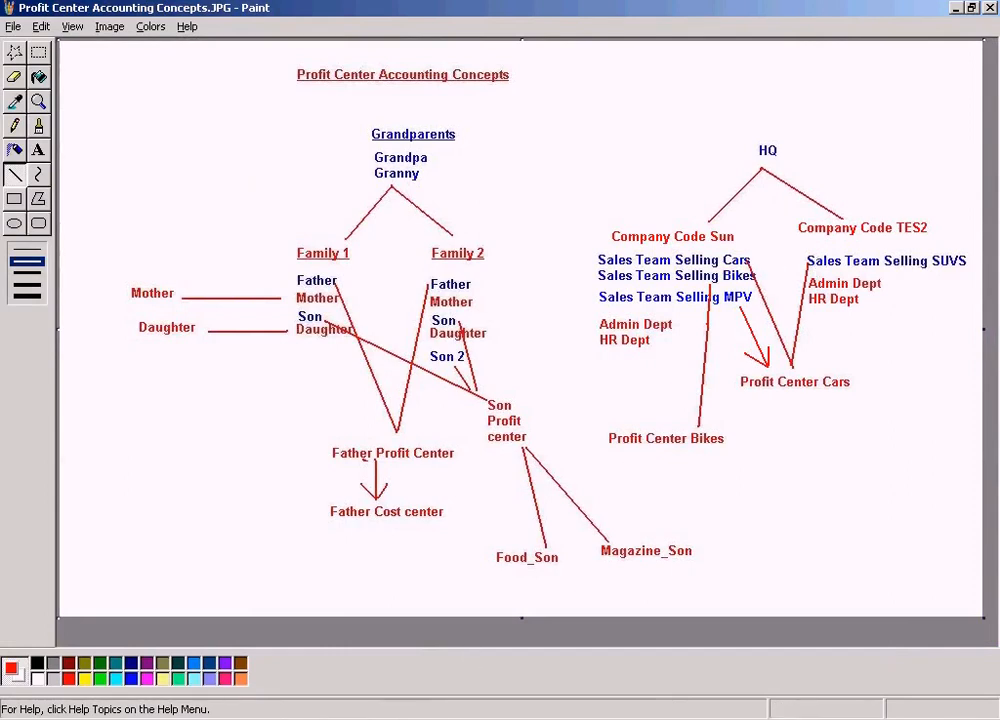
Return to the SAP hierarchy window, select the VEHICLES top node and exit the hierarchy change transaction
click(420, 631)
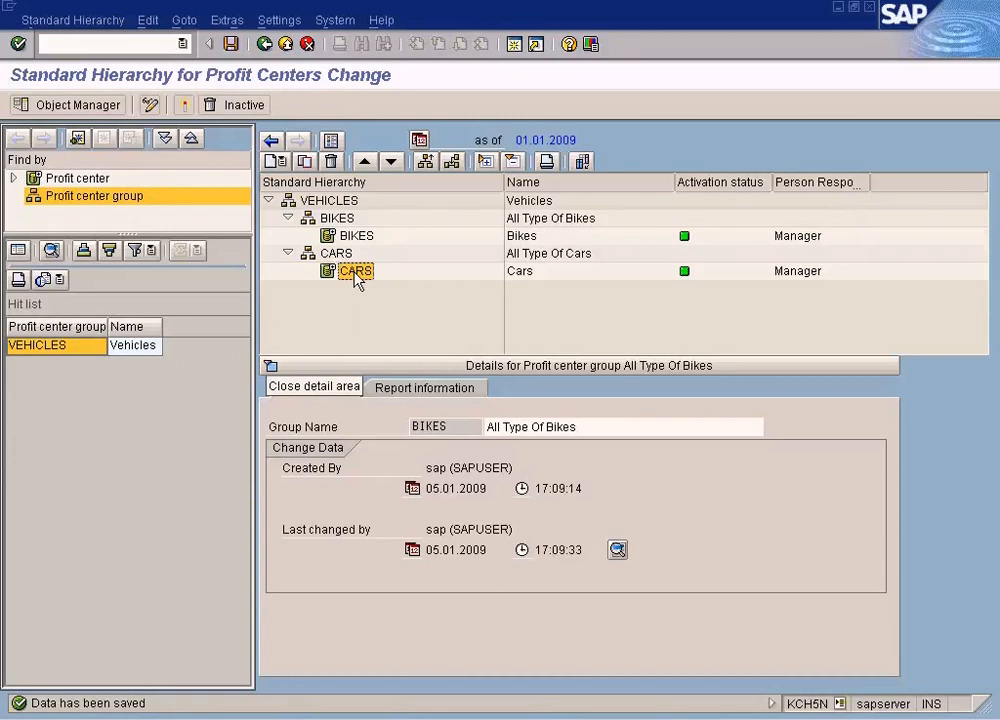
key(Up)
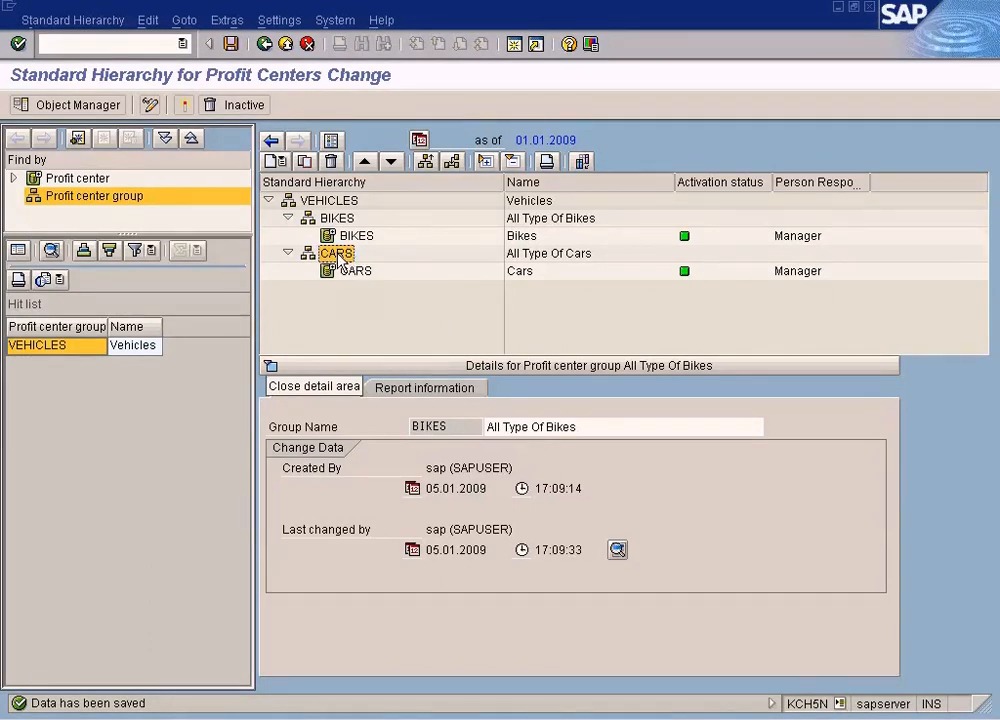
click(339, 205)
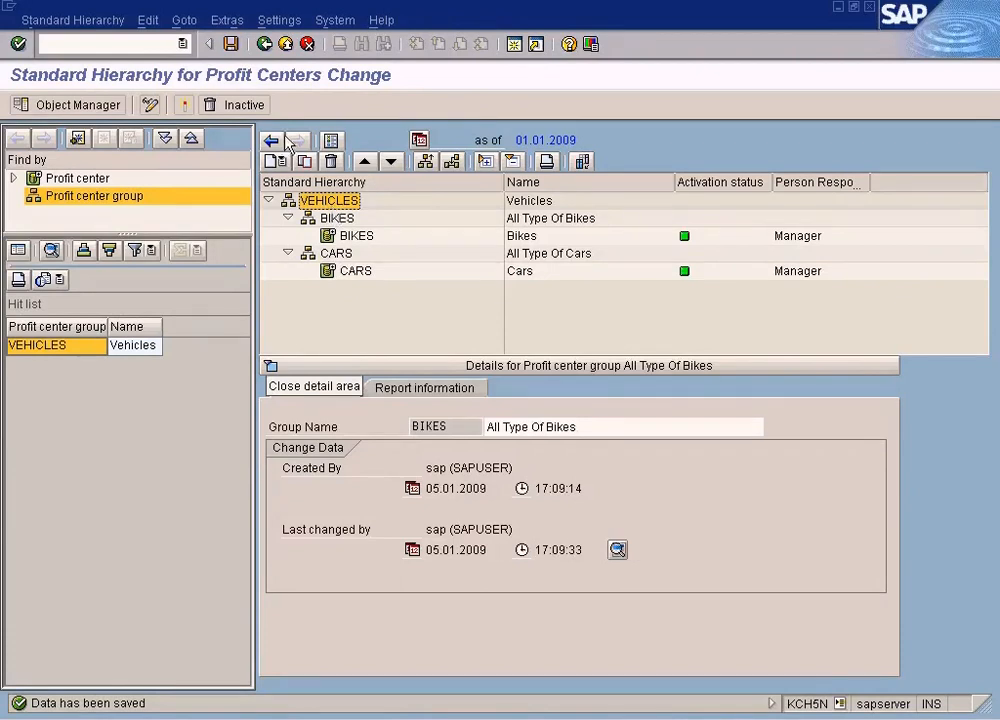
click(266, 44)
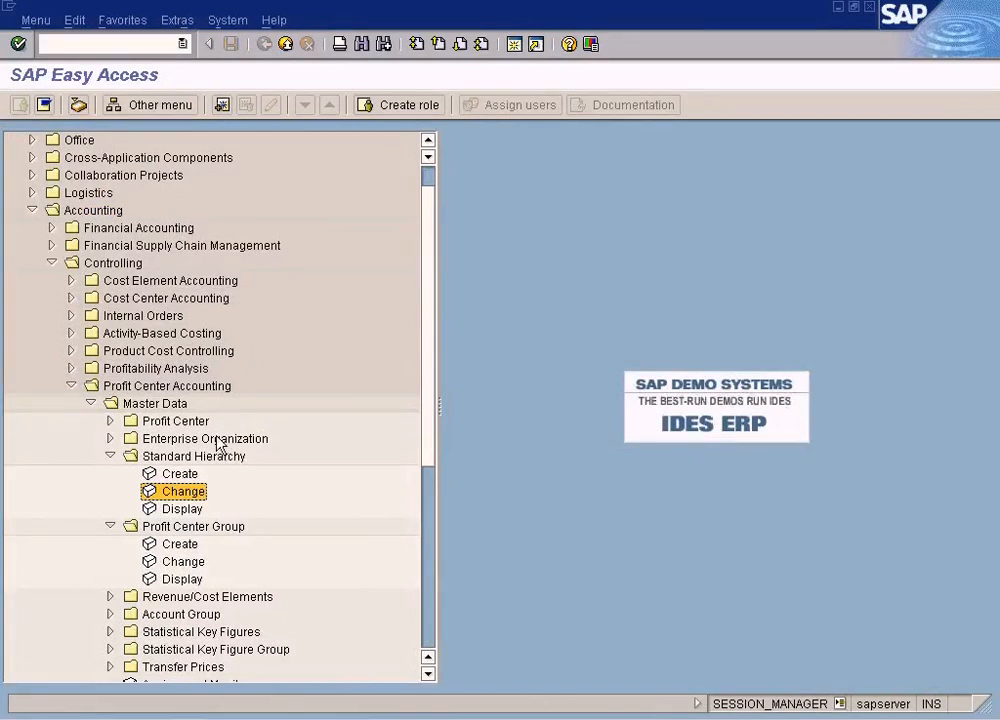
Display the VEHICLES profit center group structure with subgroups BIKES and CARS expanded, then go back
double_click(183, 579)
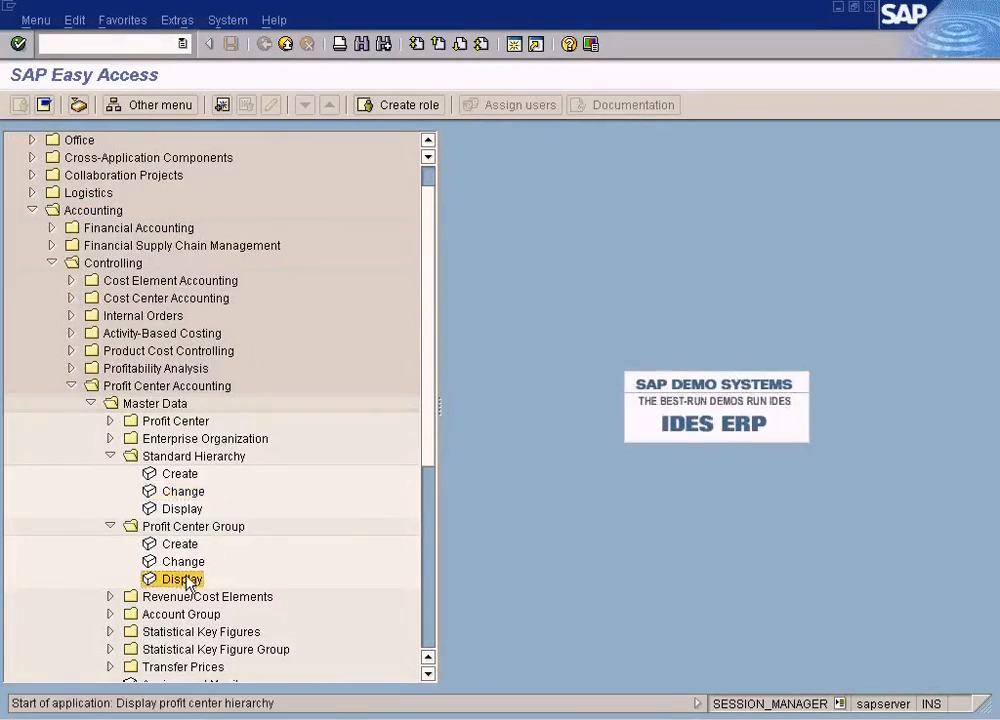
click(19, 104)
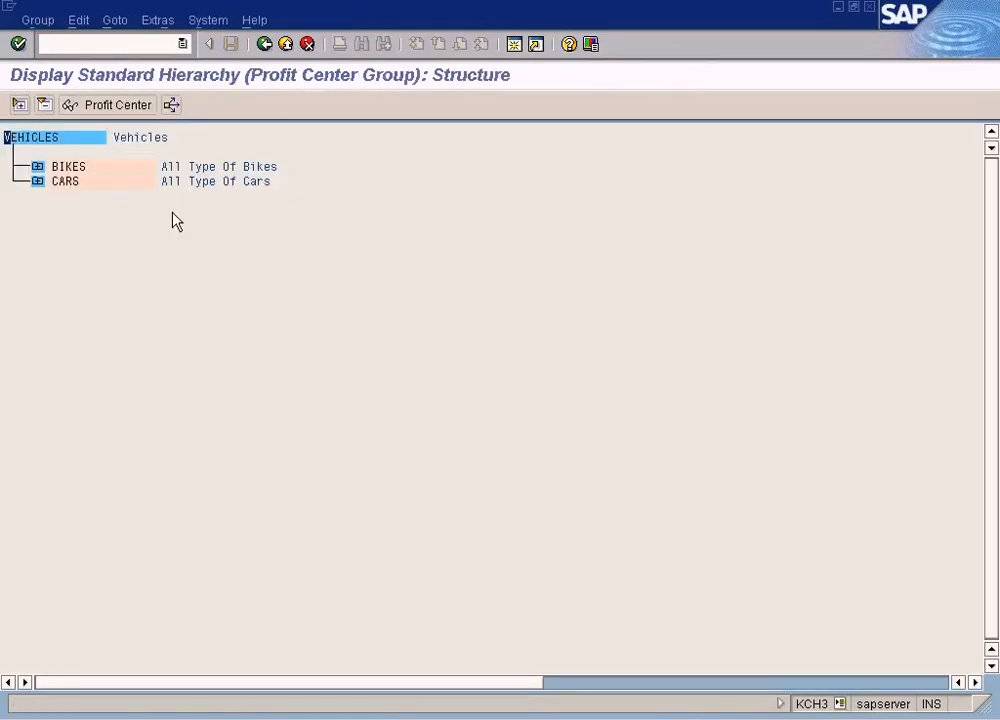
click(38, 181)
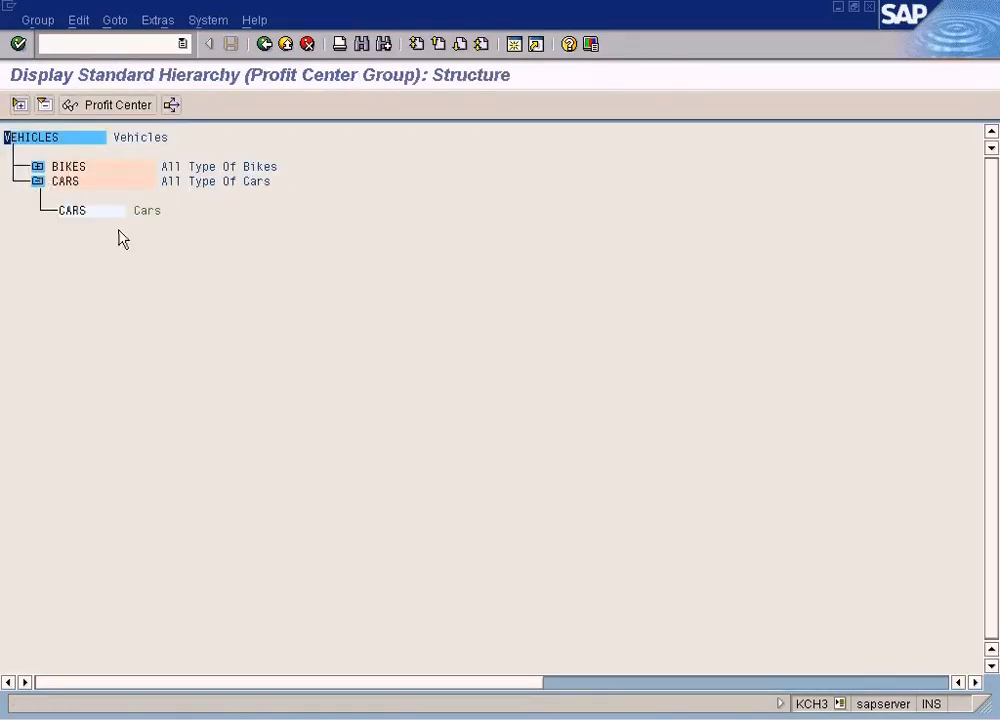
click(38, 167)
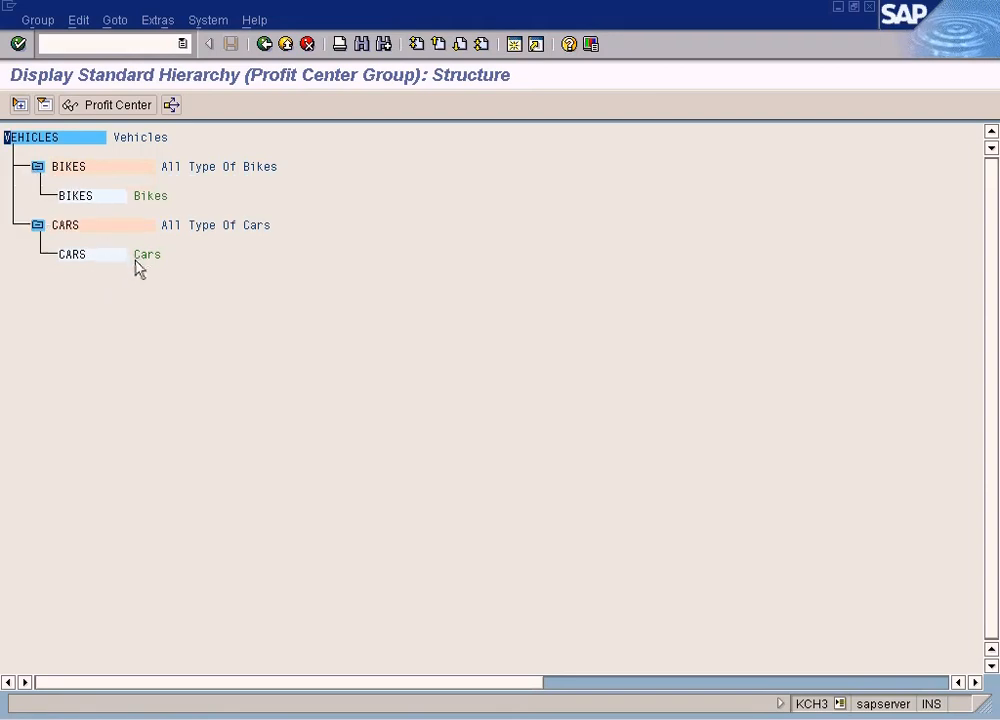
click(265, 46)
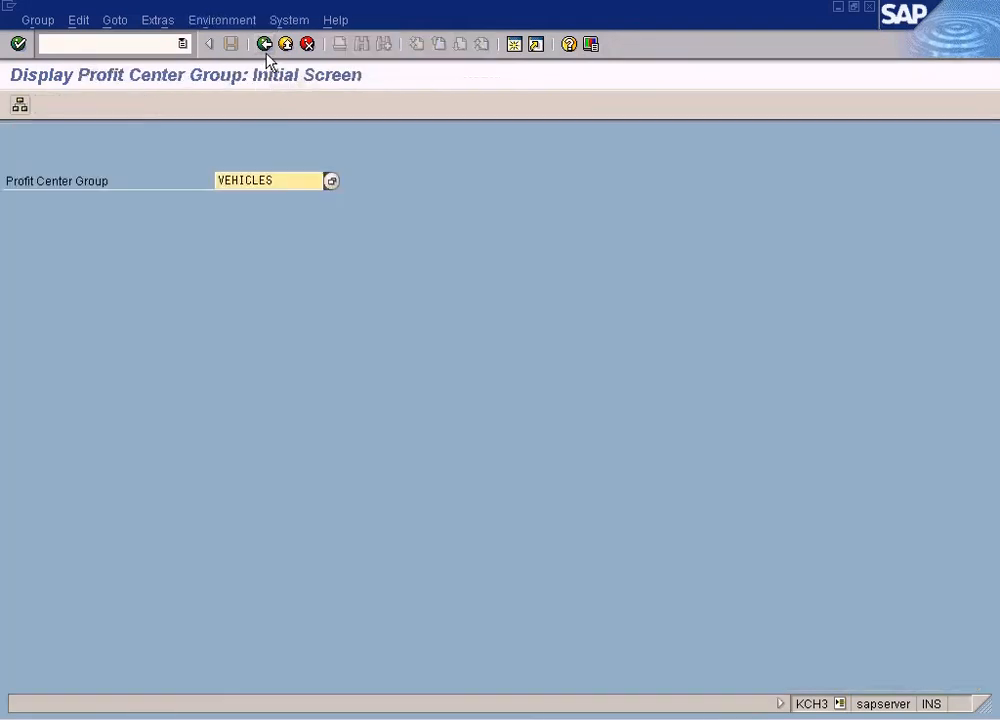
click(266, 44)
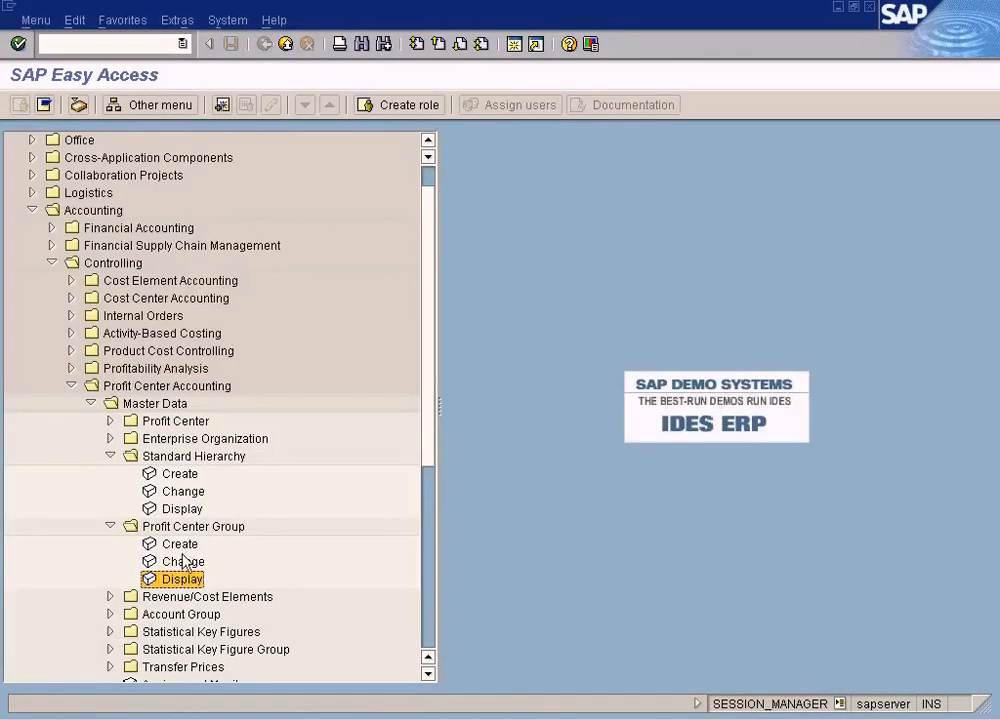
Browse the Profit Center Accounting master data folders under Controlling and Enterprise Controlling in the menu tree
click(184, 491)
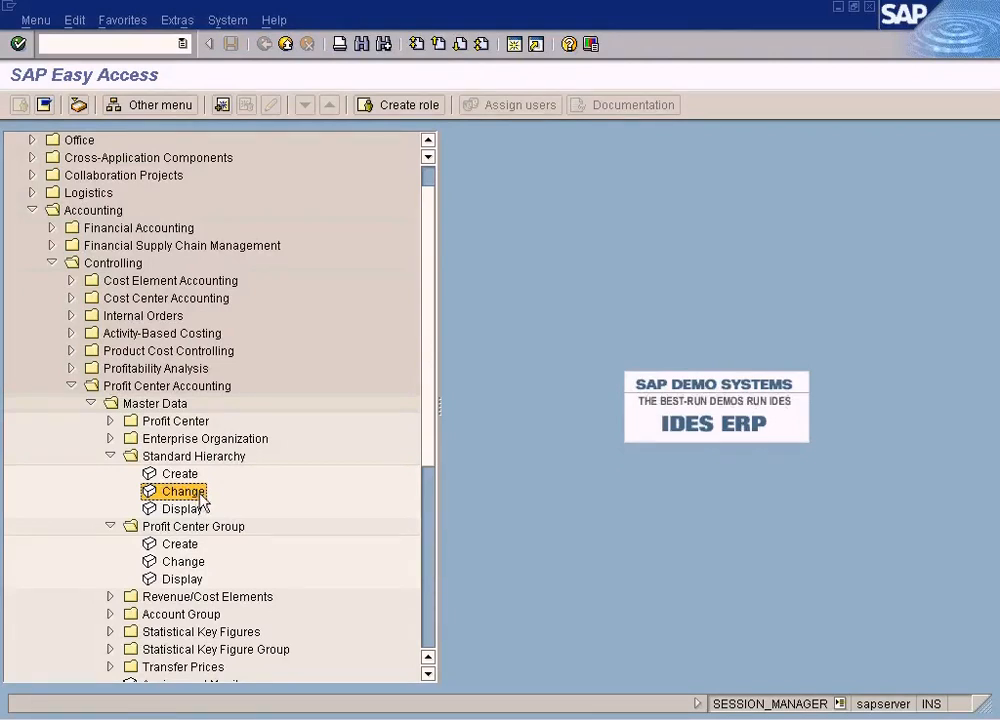
click(110, 457)
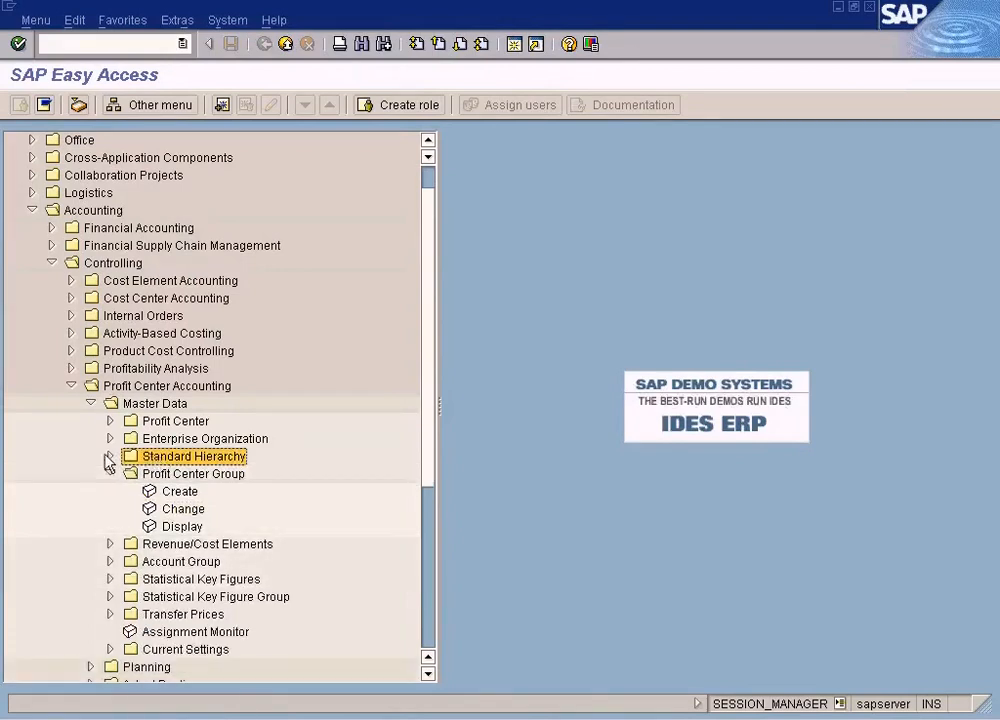
click(110, 457)
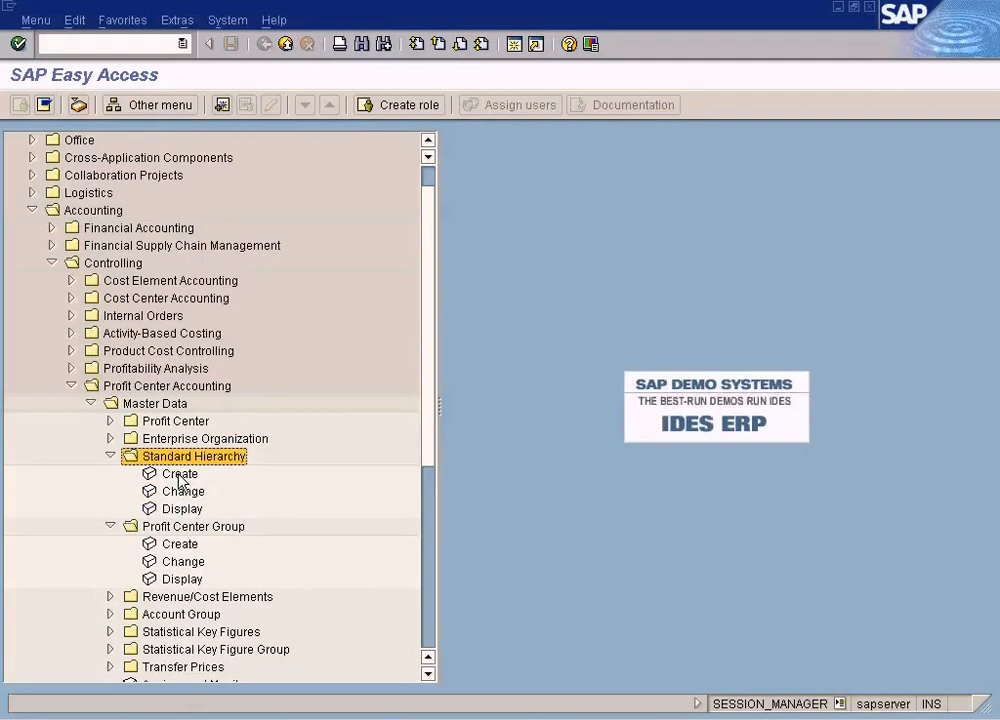
click(110, 526)
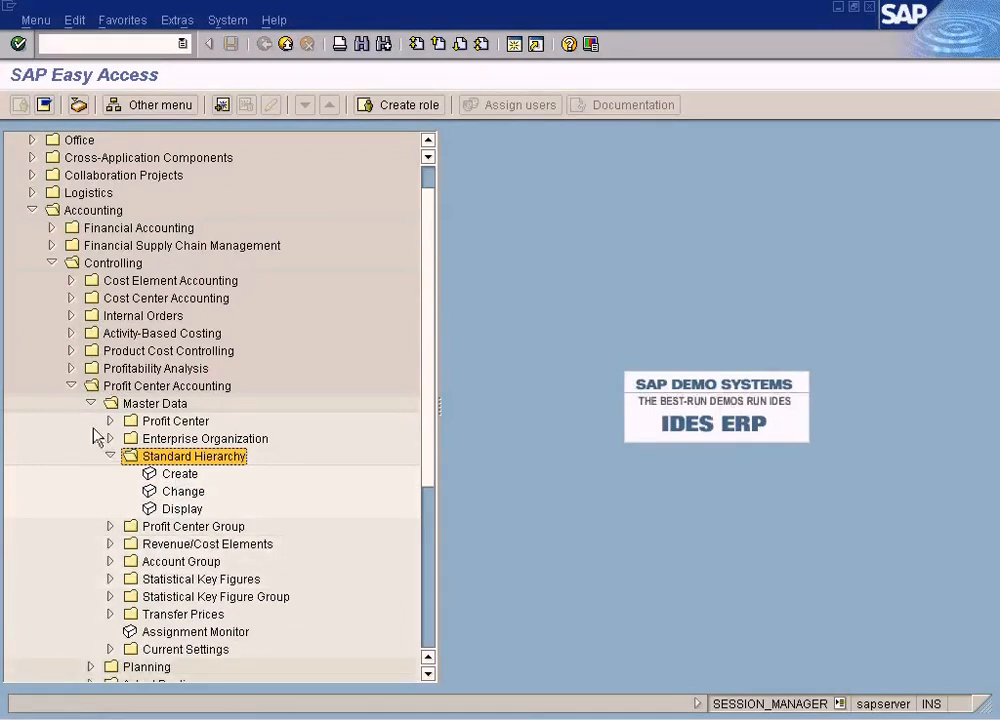
click(71, 386)
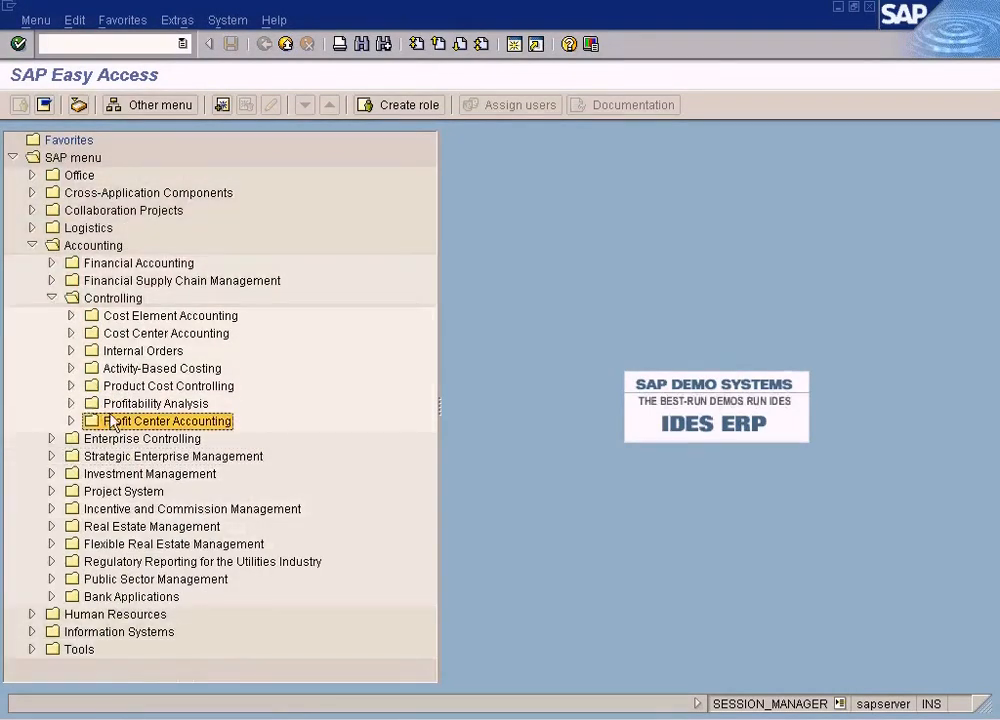
click(71, 421)
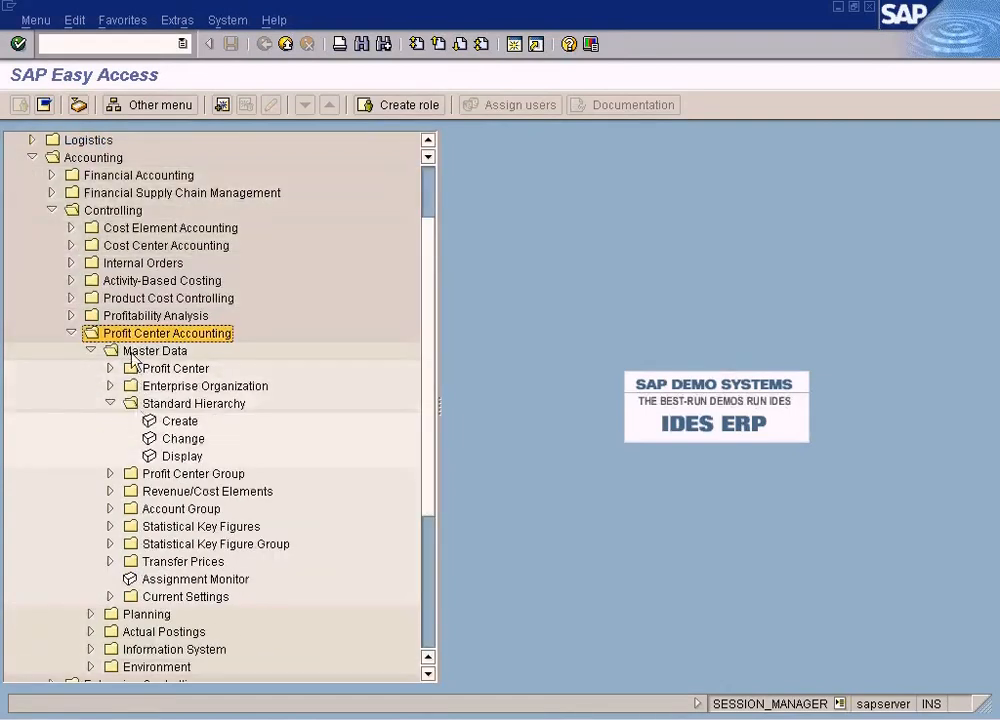
click(72, 334)
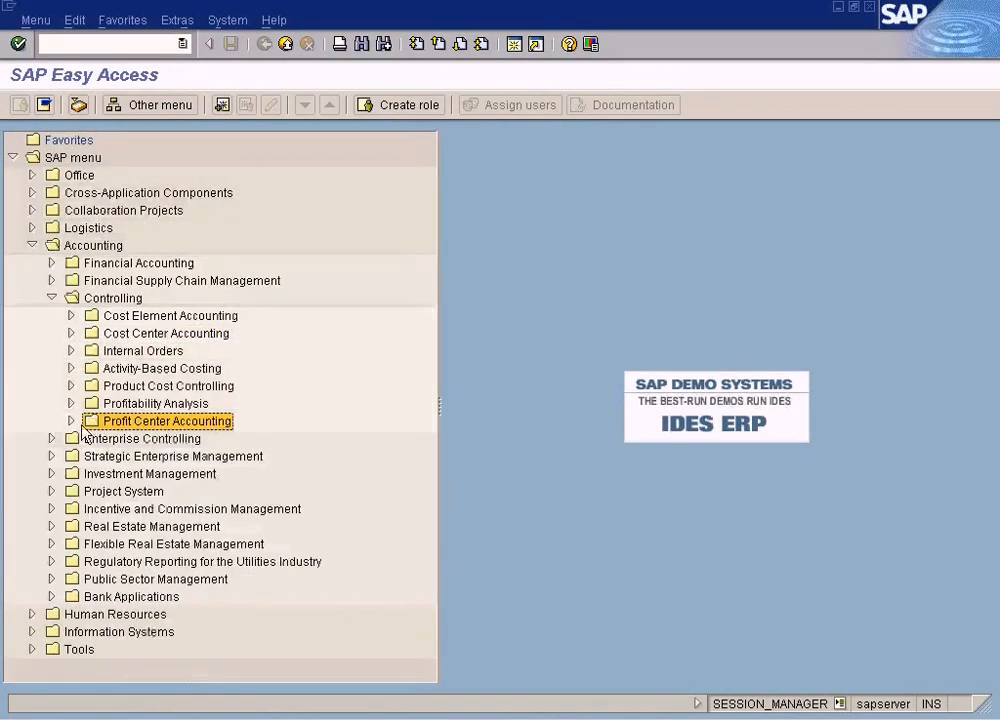
click(53, 439)
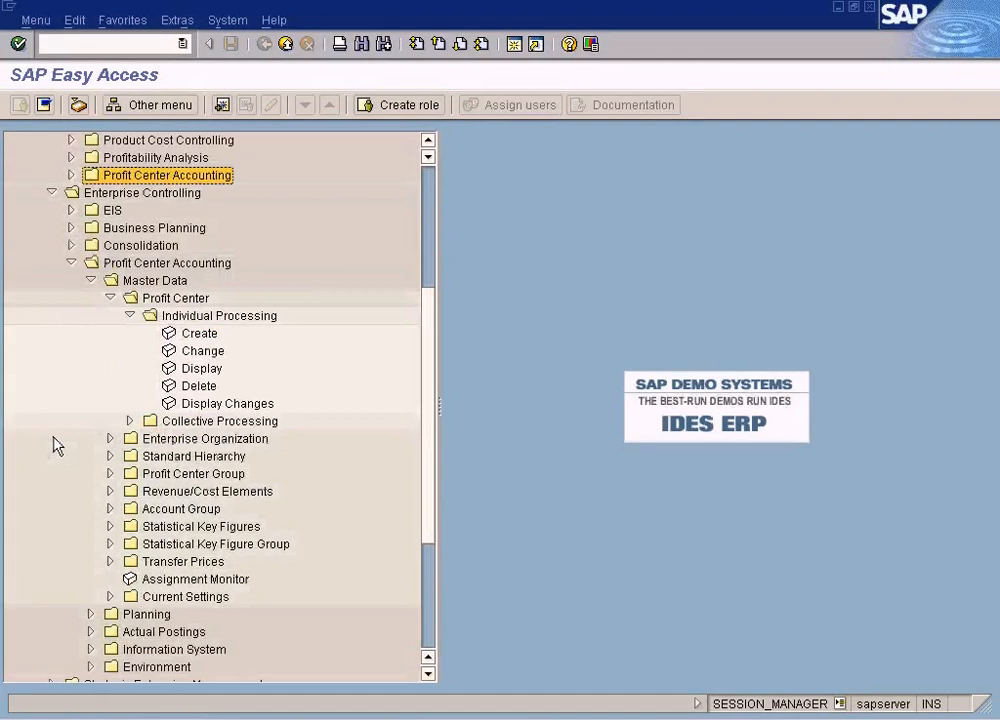
click(71, 263)
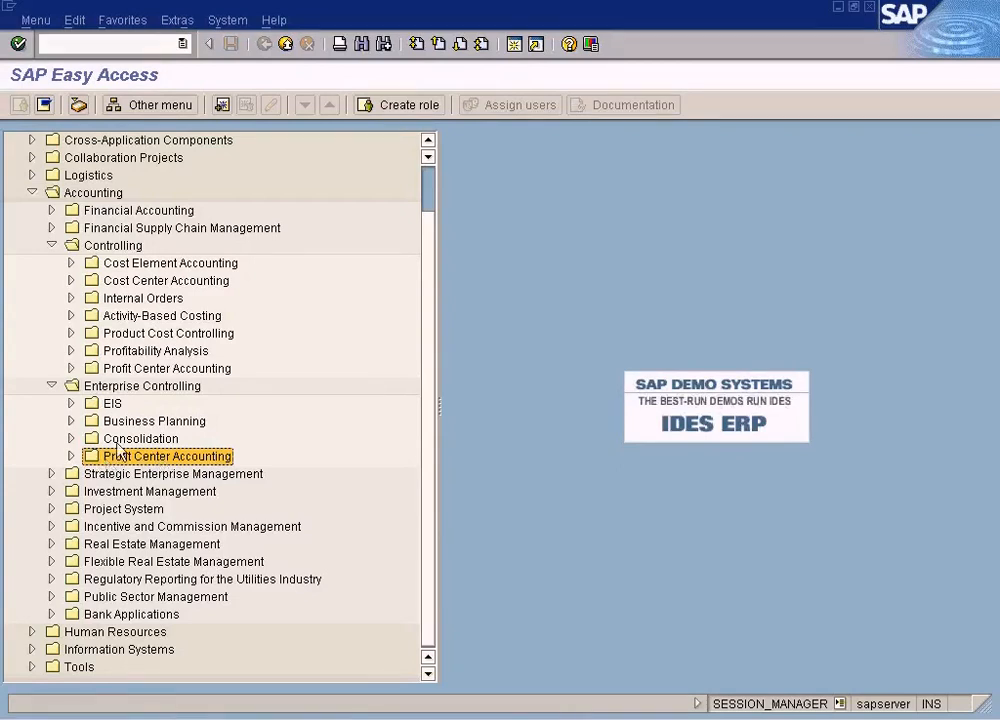
click(138, 368)
click(144, 455)
click(139, 369)
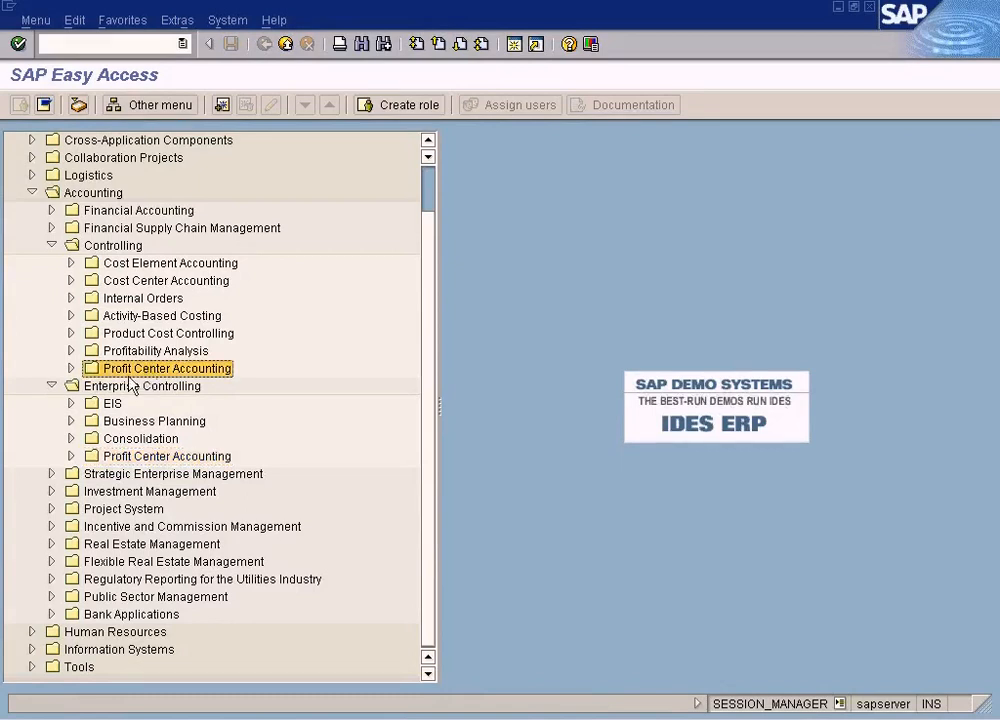
click(71, 368)
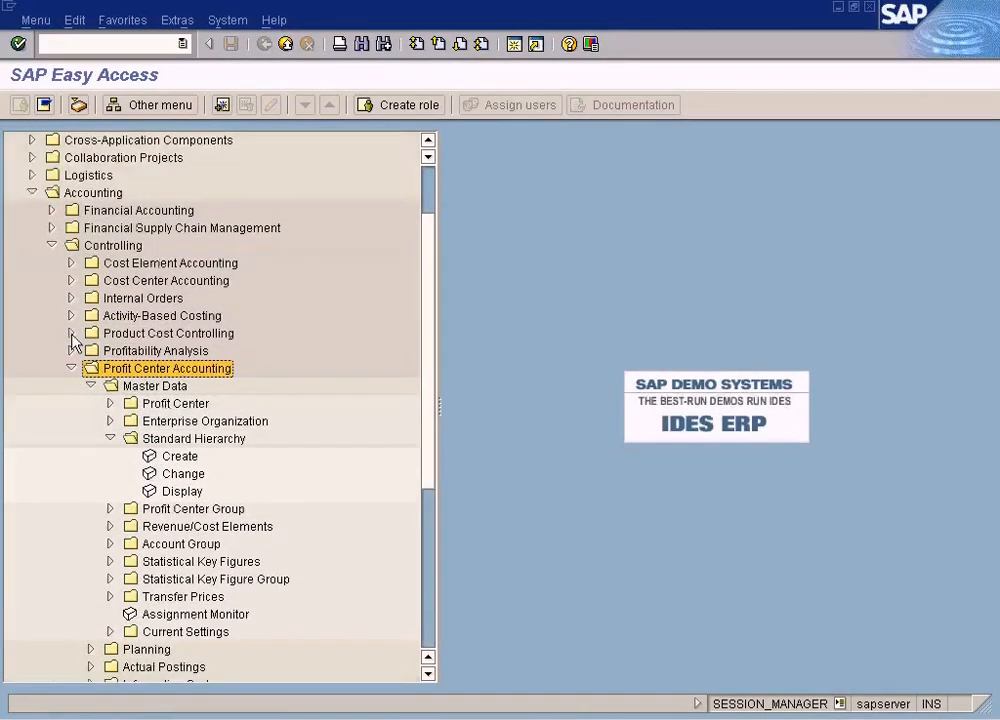
click(71, 368)
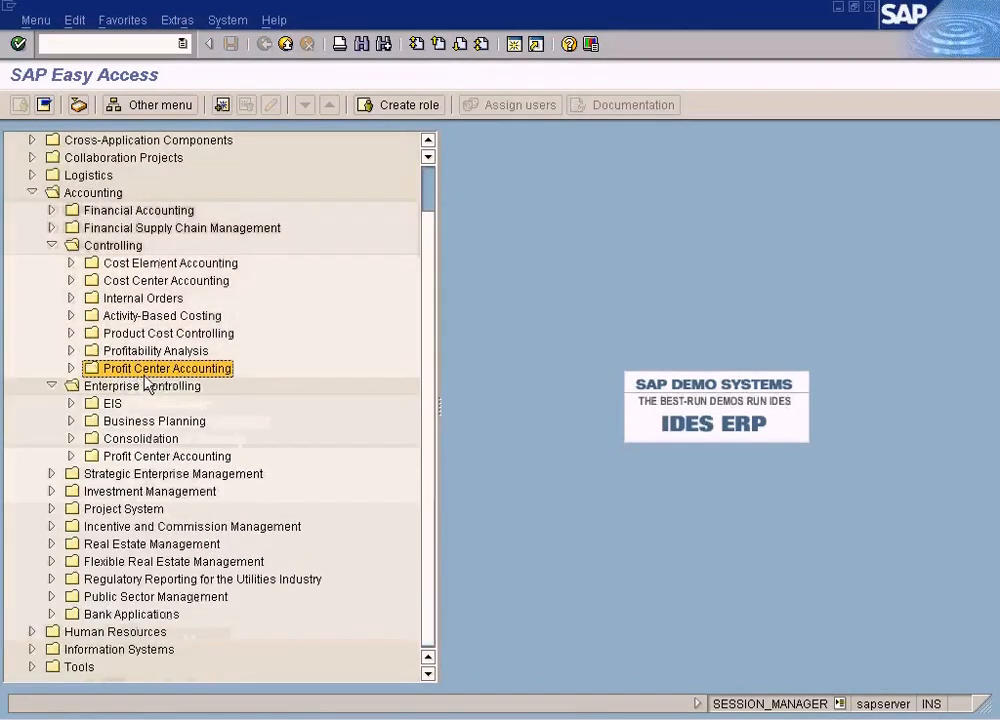
click(71, 456)
click(110, 175)
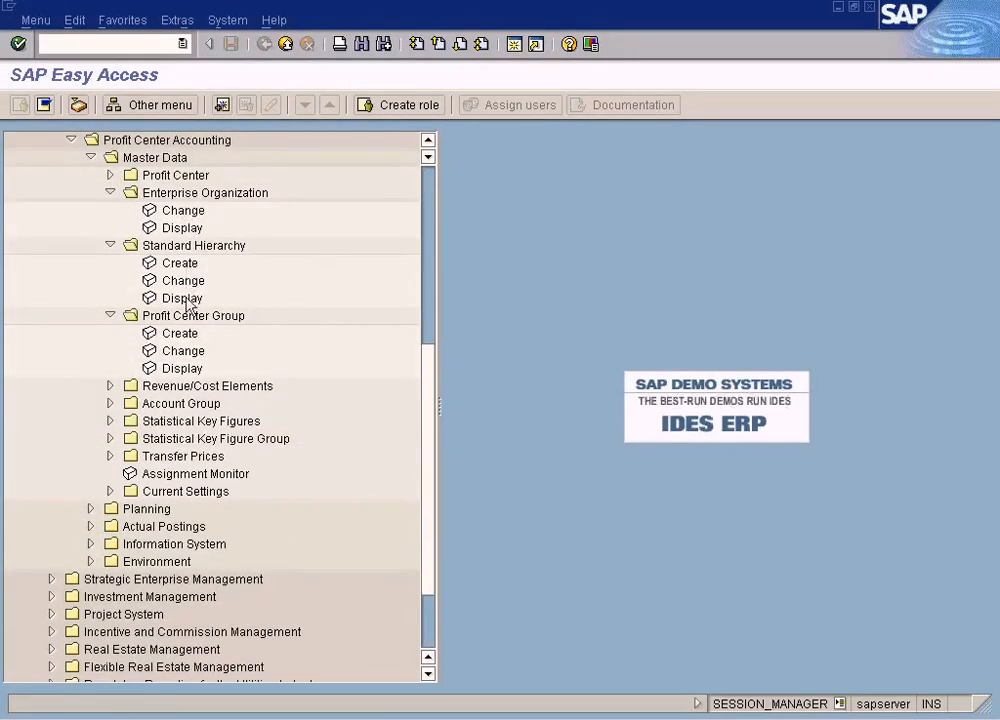
click(110, 175)
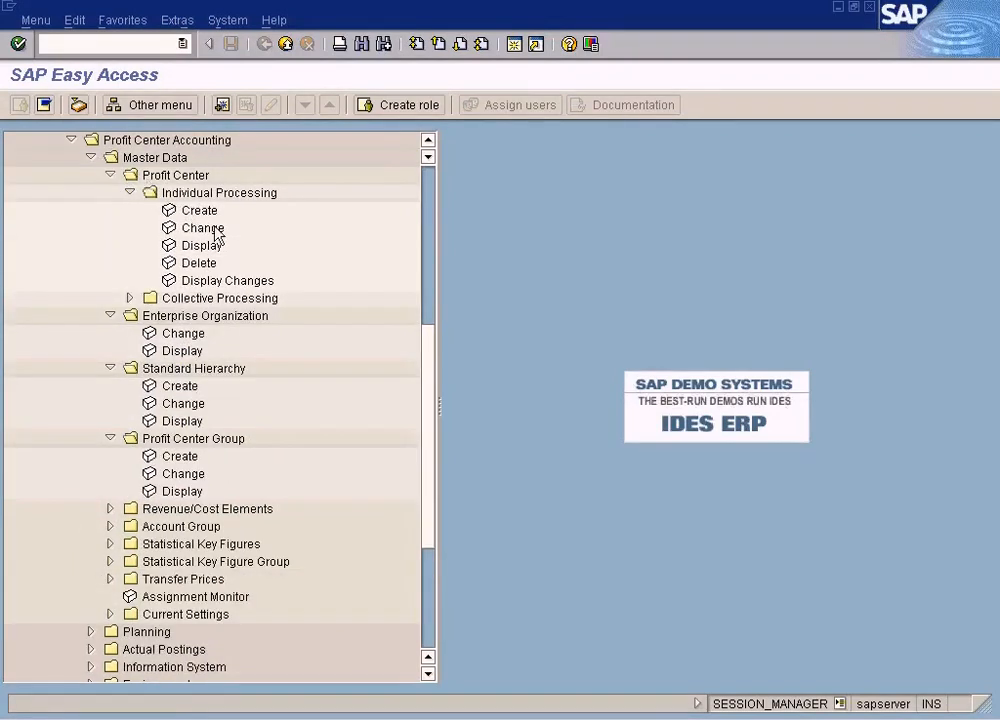
click(428, 142)
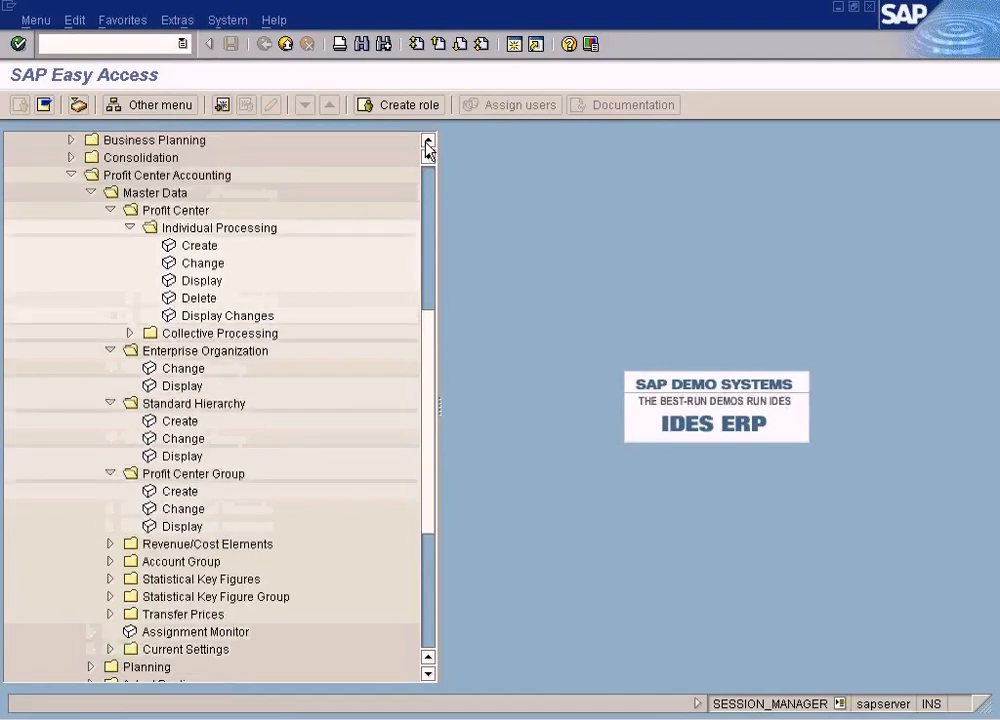
click(428, 142)
click(428, 142)
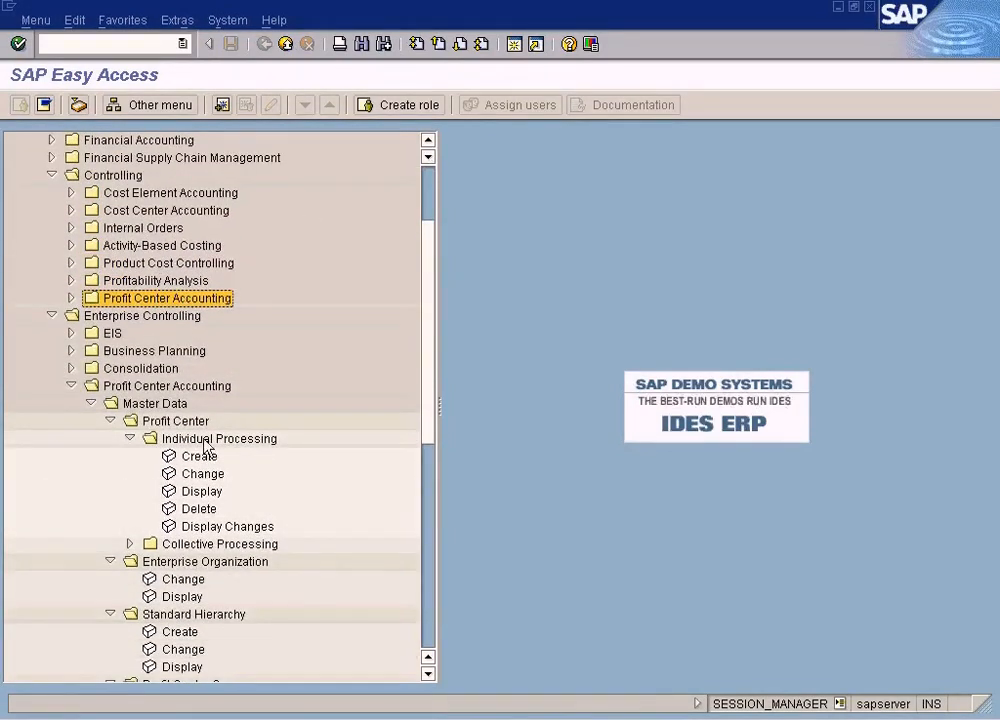
Display the master data of profit center BIKES, then return to the menu
double_click(202, 494)
key(Return)
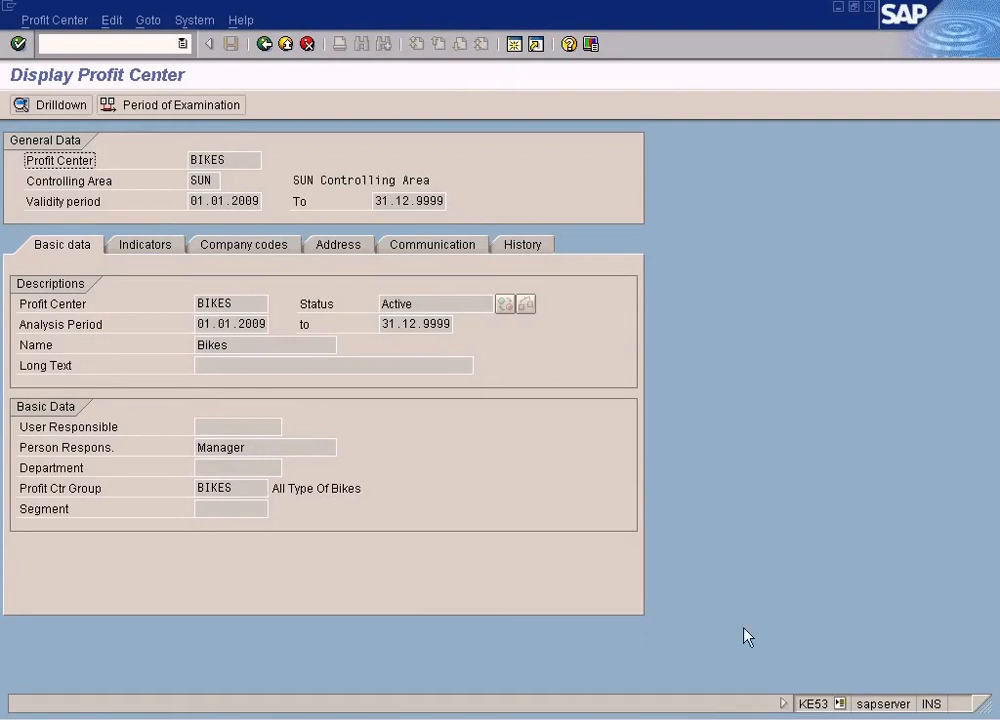
click(264, 43)
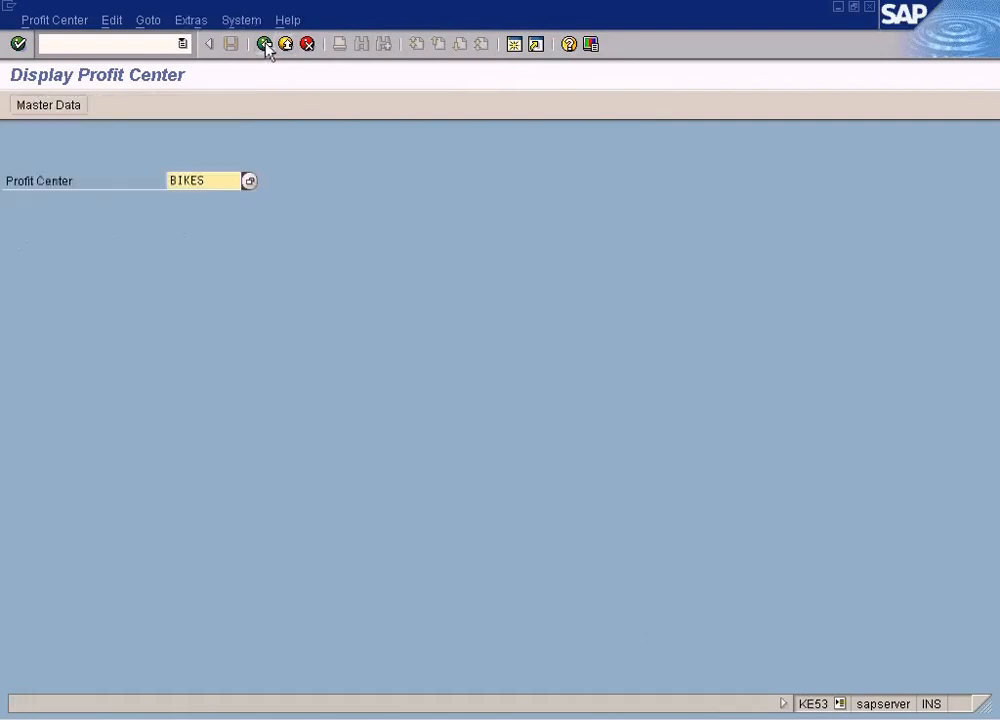
click(266, 44)
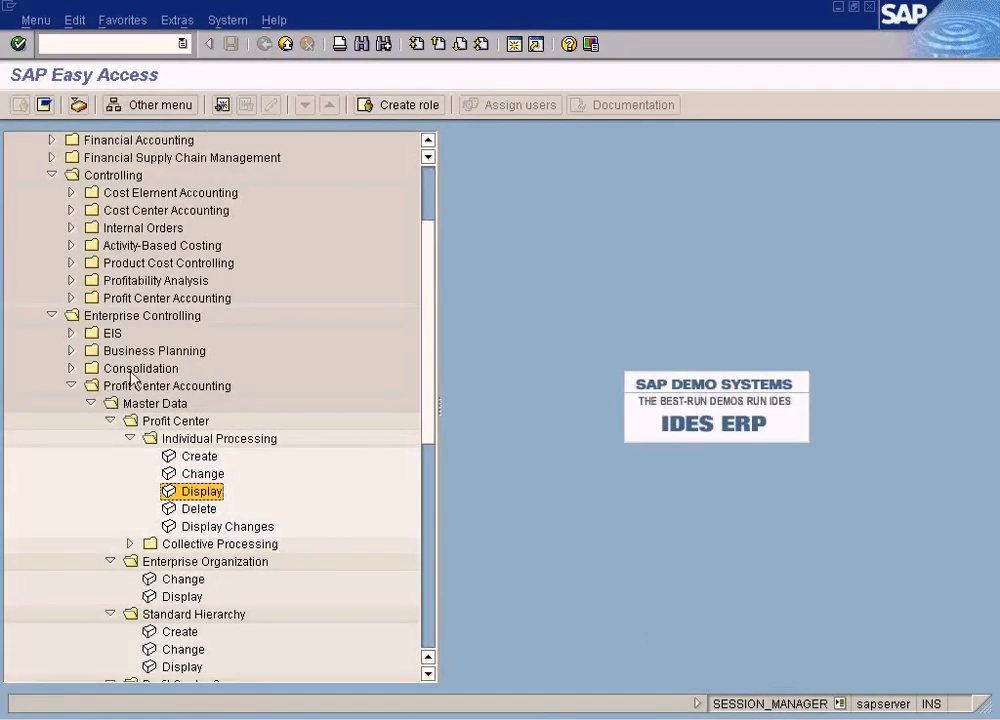
Compare and collapse the Profit Center Accounting folders under Enterprise Controlling and Controlling
click(121, 320)
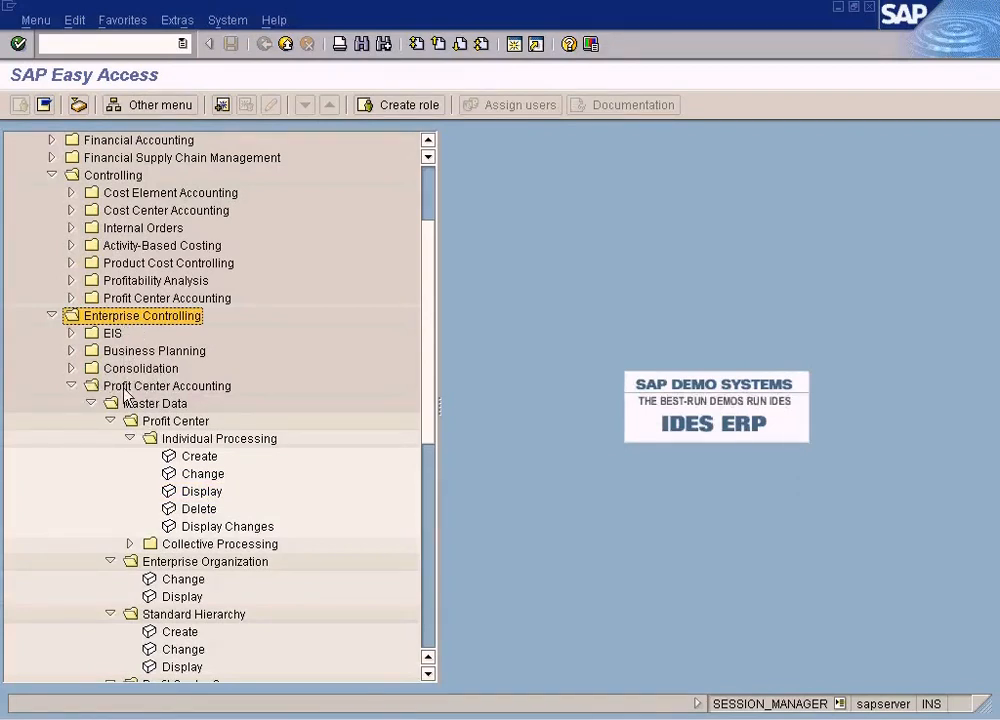
click(71, 385)
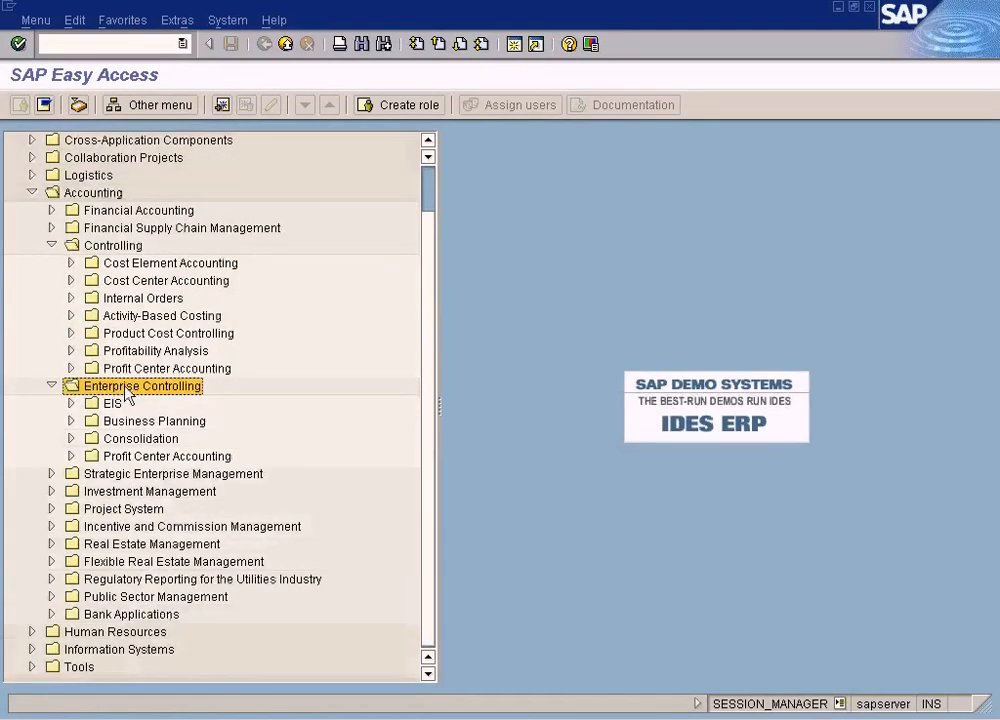
click(127, 458)
click(148, 388)
click(146, 457)
click(150, 388)
click(146, 457)
click(71, 456)
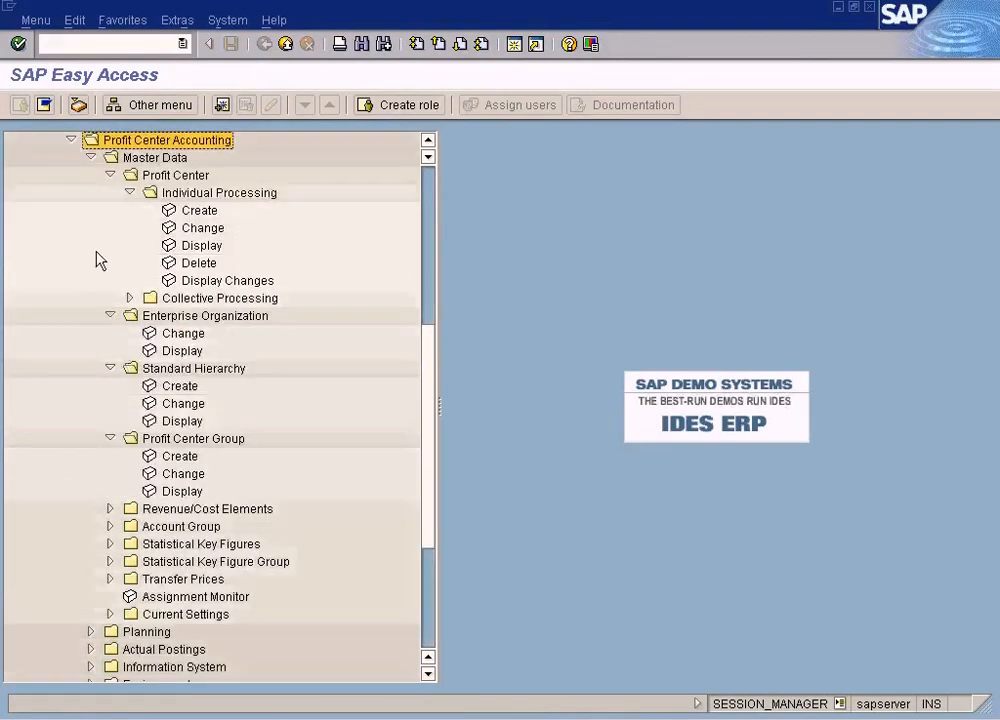
click(91, 158)
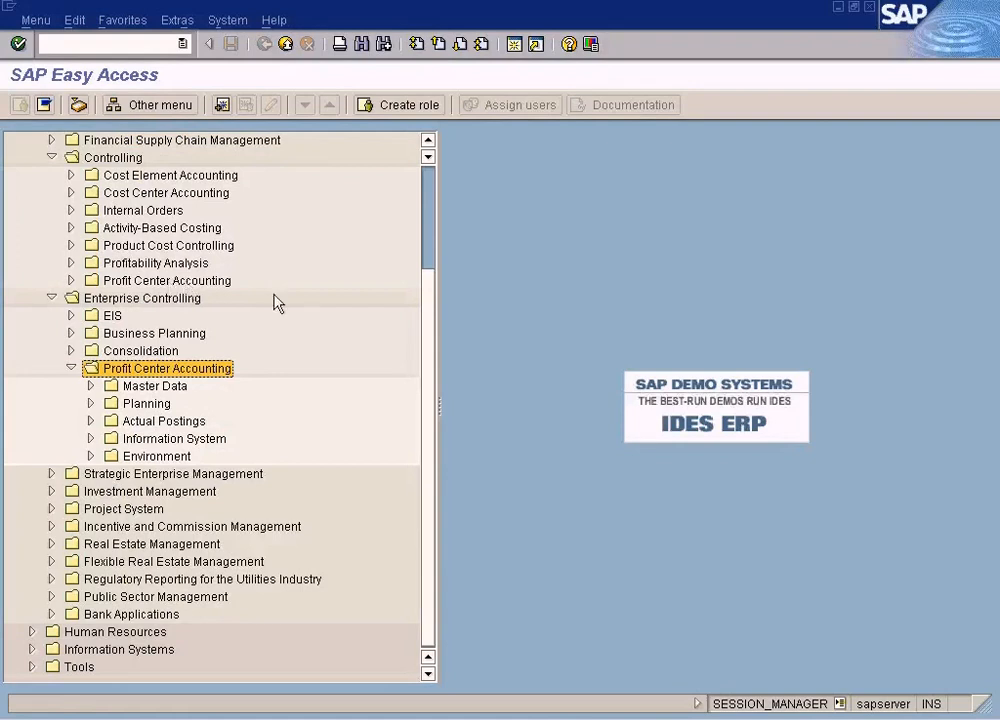
click(71, 368)
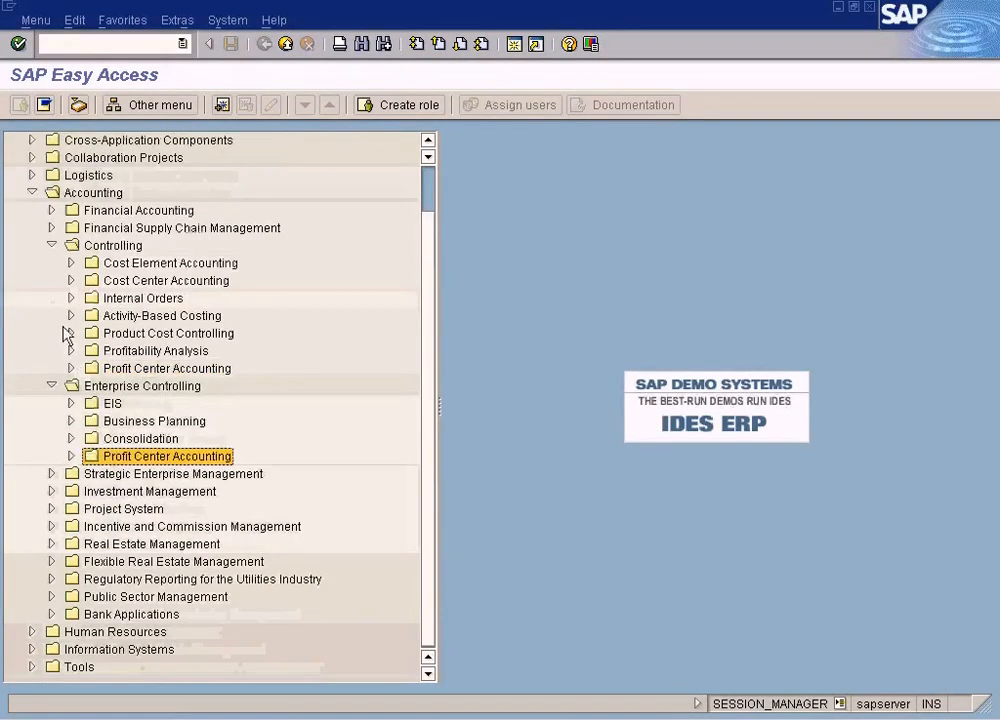
click(53, 386)
click(167, 420)
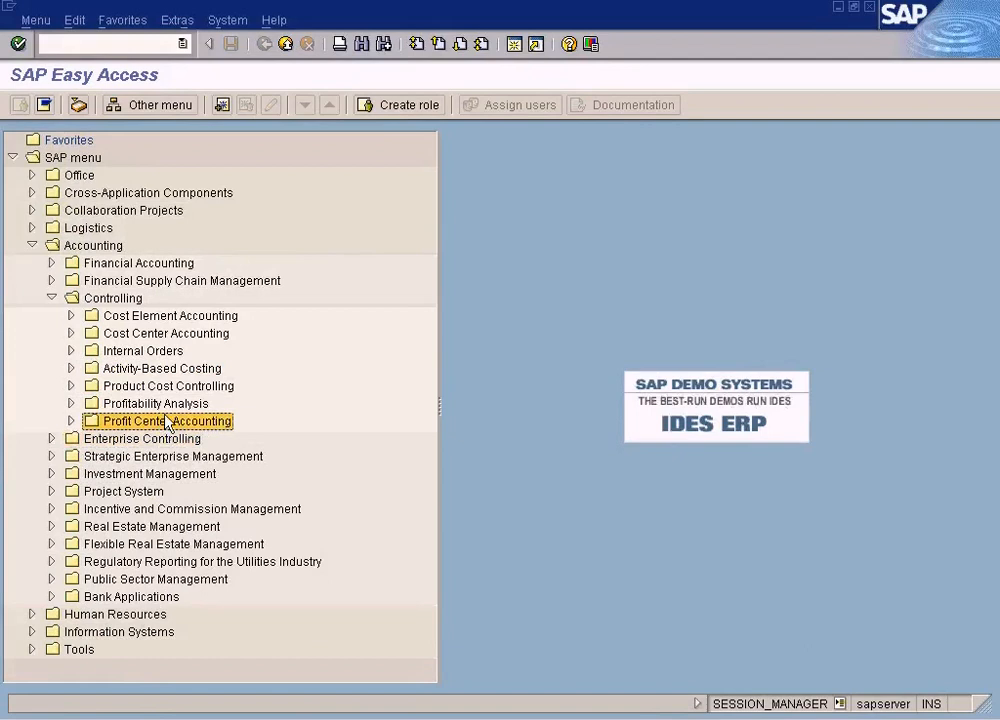
Expand Profit Center Accounting under Controlling down to its Master Data Standard Hierarchy folder in the menu tree
click(160, 439)
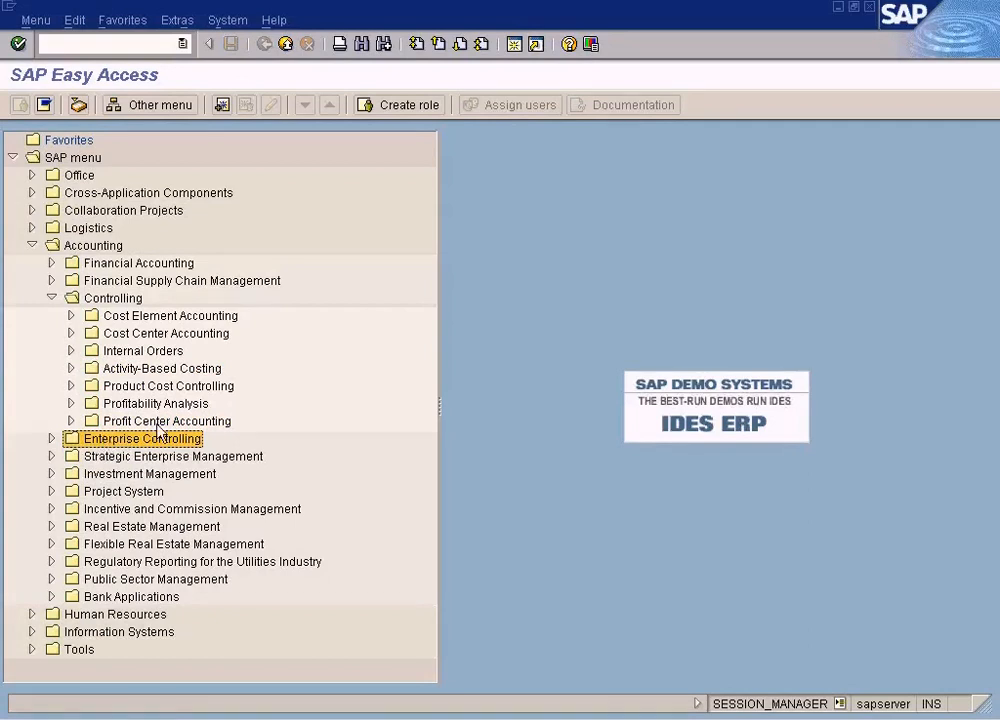
click(125, 424)
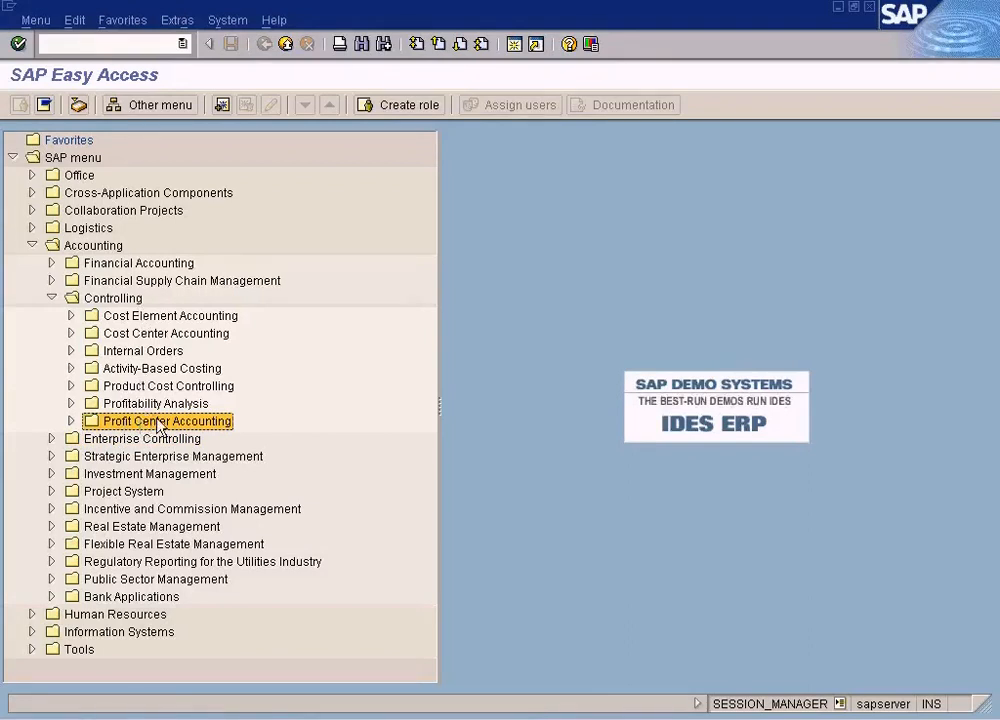
click(123, 302)
click(150, 422)
click(71, 421)
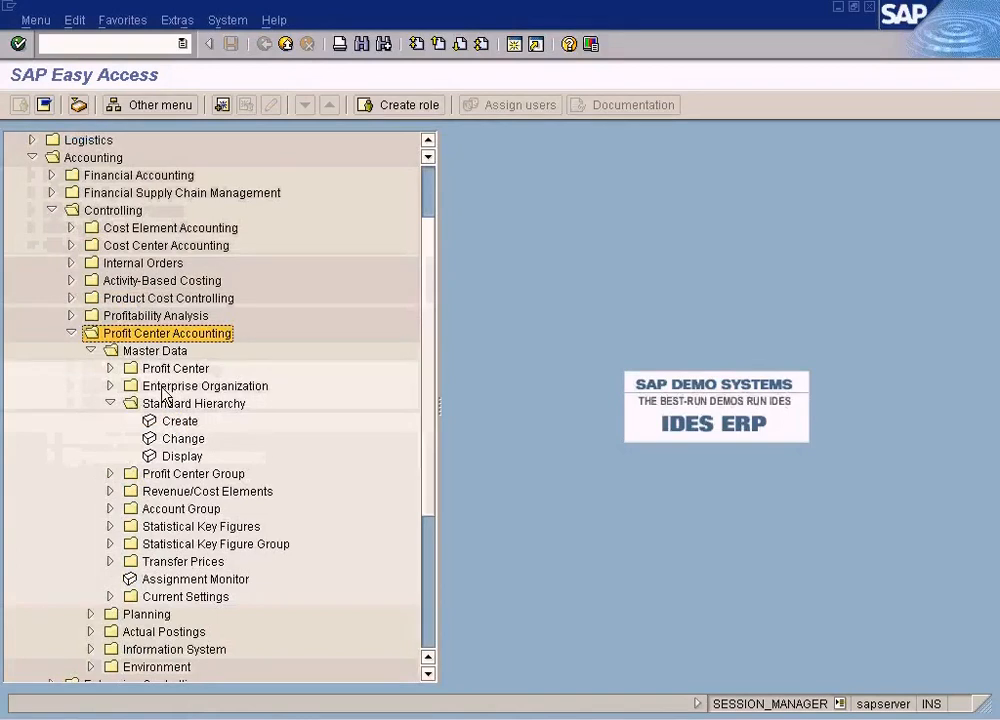
click(110, 403)
Switch to the Word training outline and highlight the profit center group and standard hierarchy topics
key(alt+Tab)
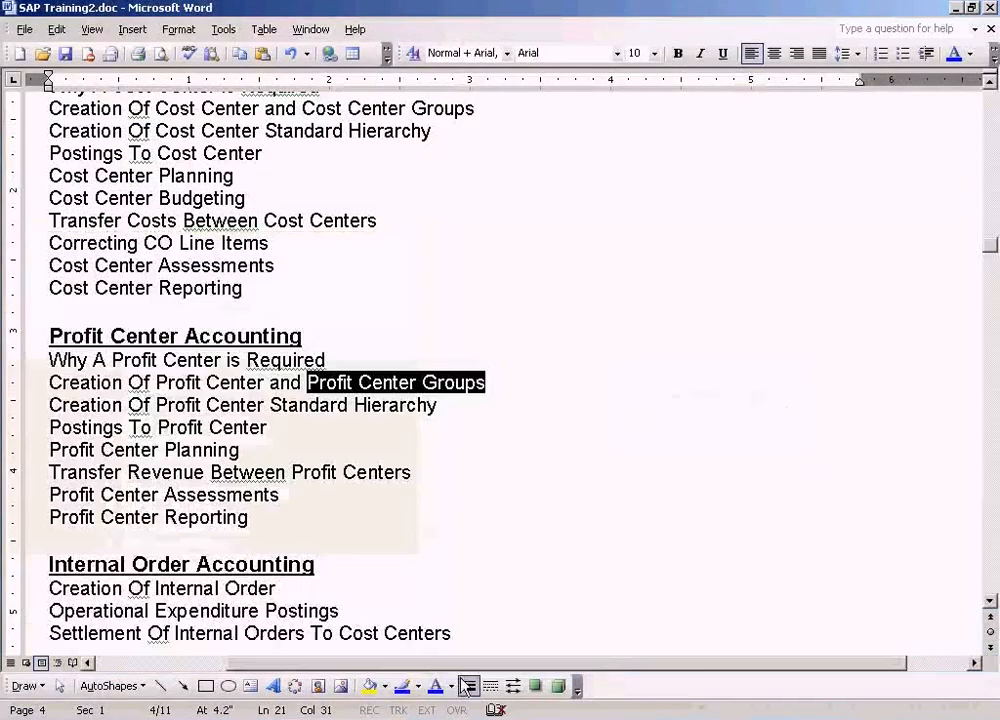
click(498, 385)
drag(498, 385, 116, 383)
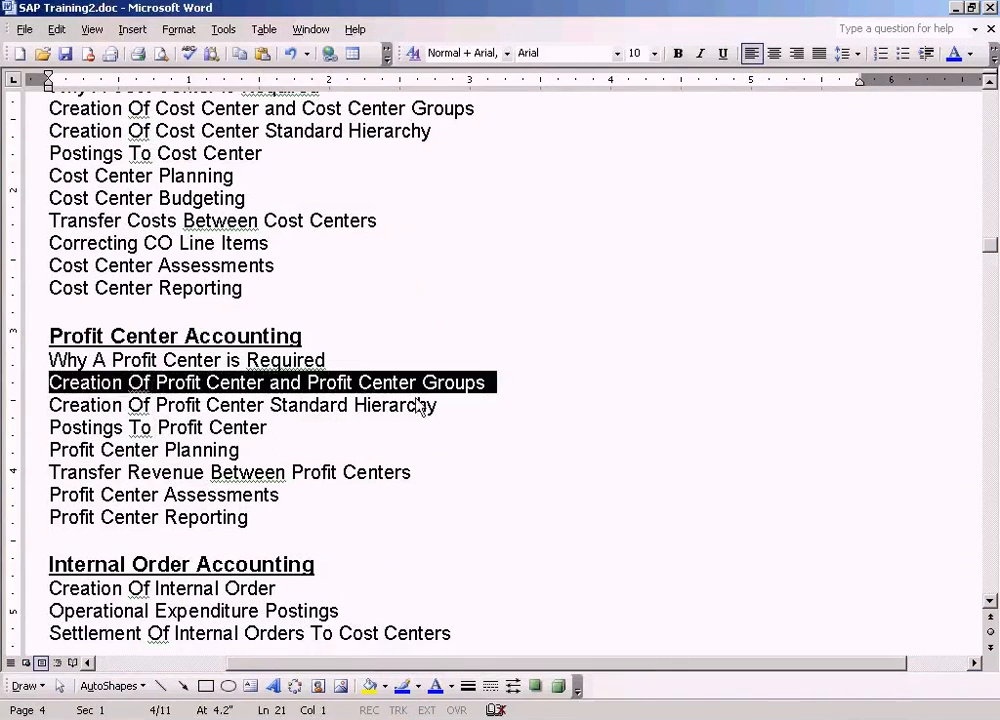
click(319, 407)
drag(449, 407, 367, 405)
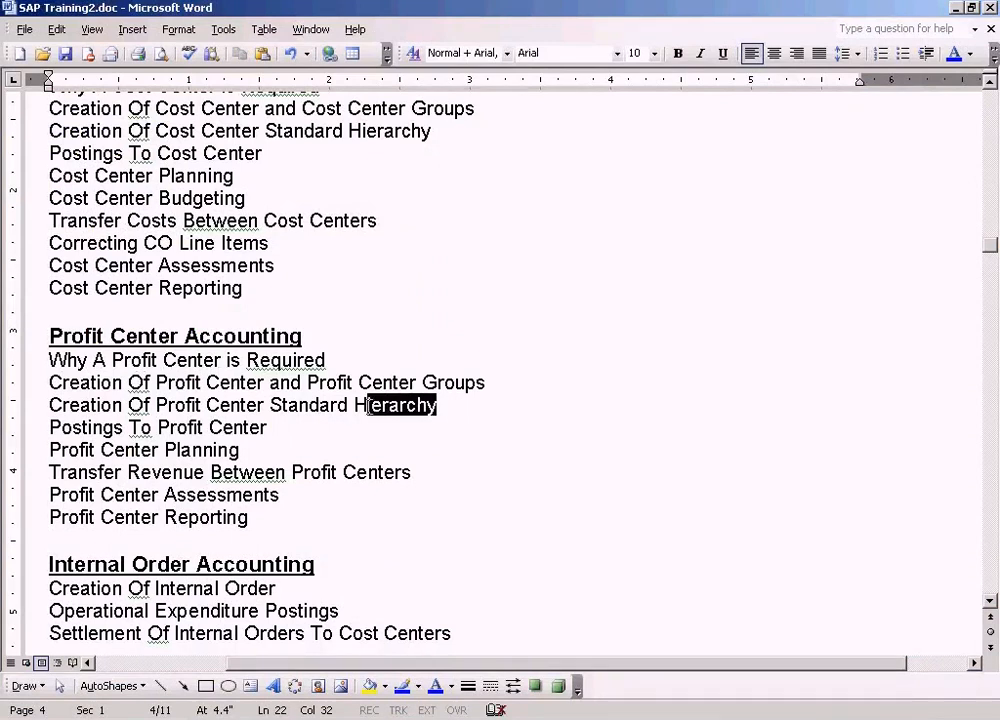
drag(451, 408, 47, 405)
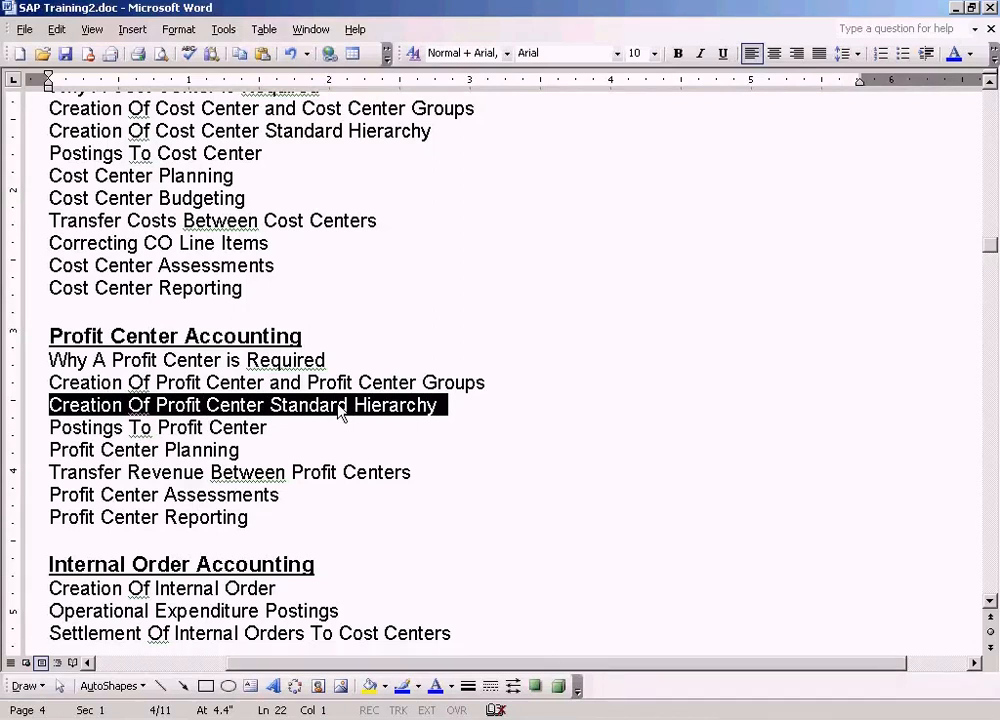
click(370, 383)
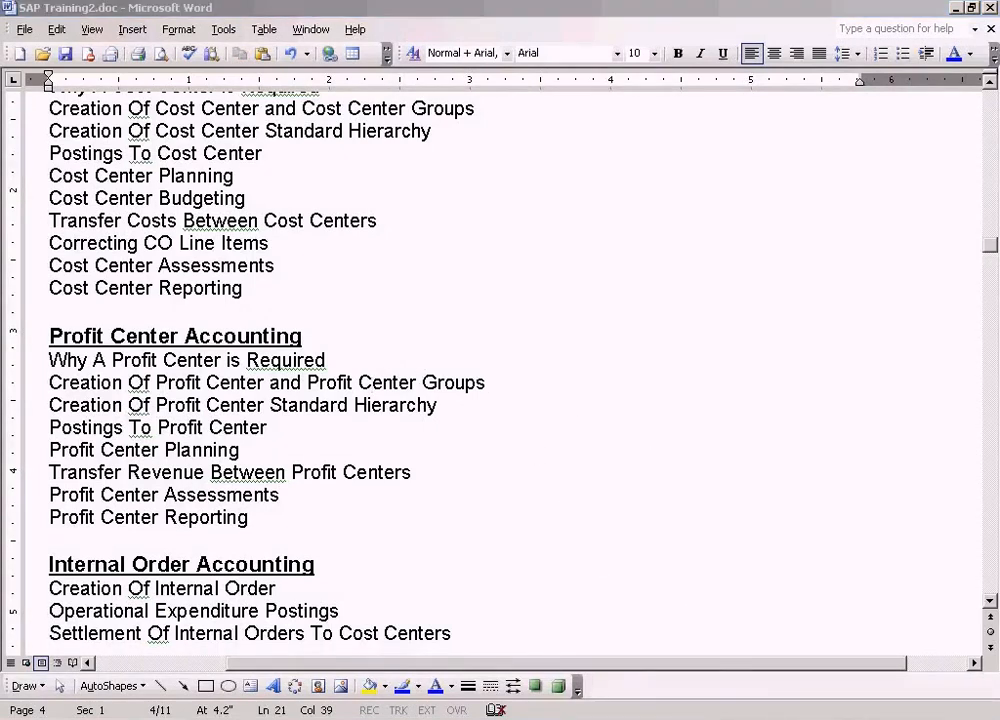
click(268, 252)
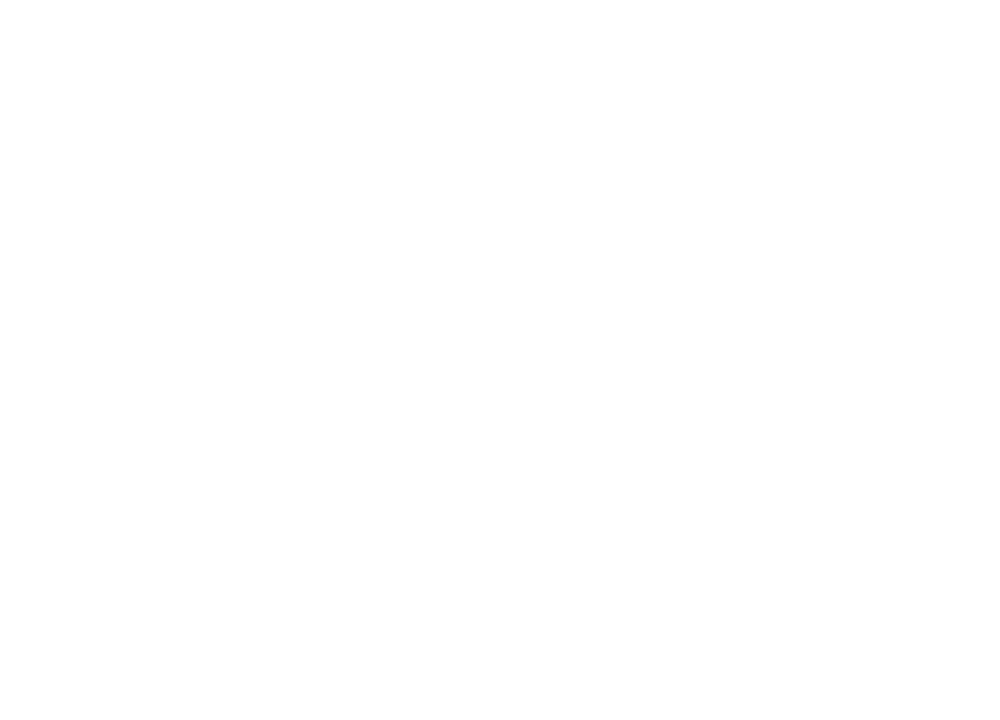